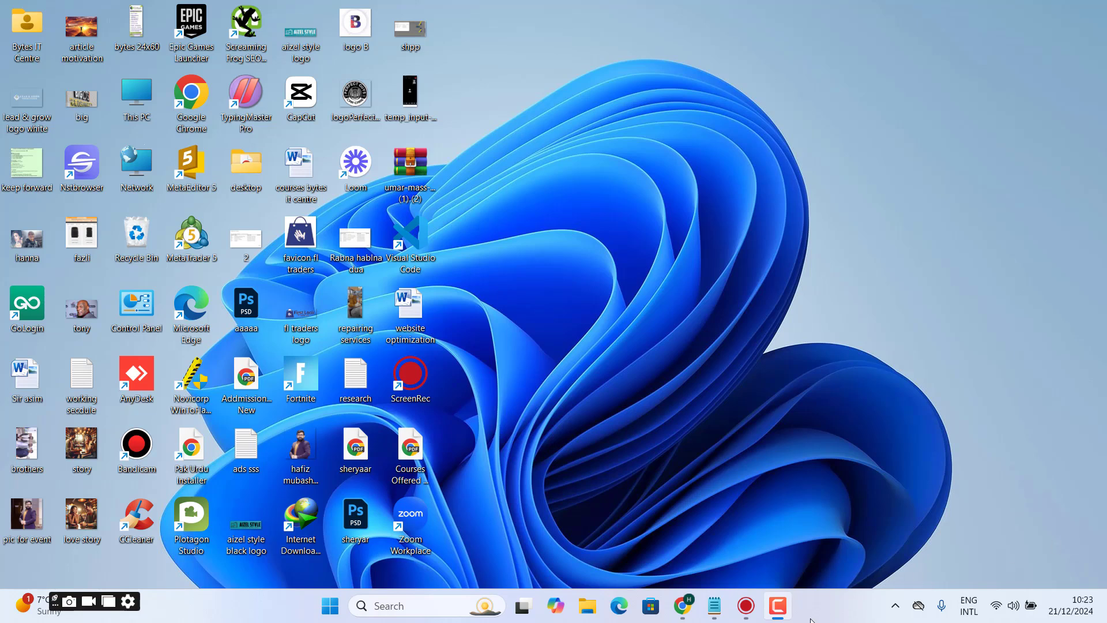
- Switch to Notepad and start a new note whose first line reads Chatgpt
left_click(714, 606)
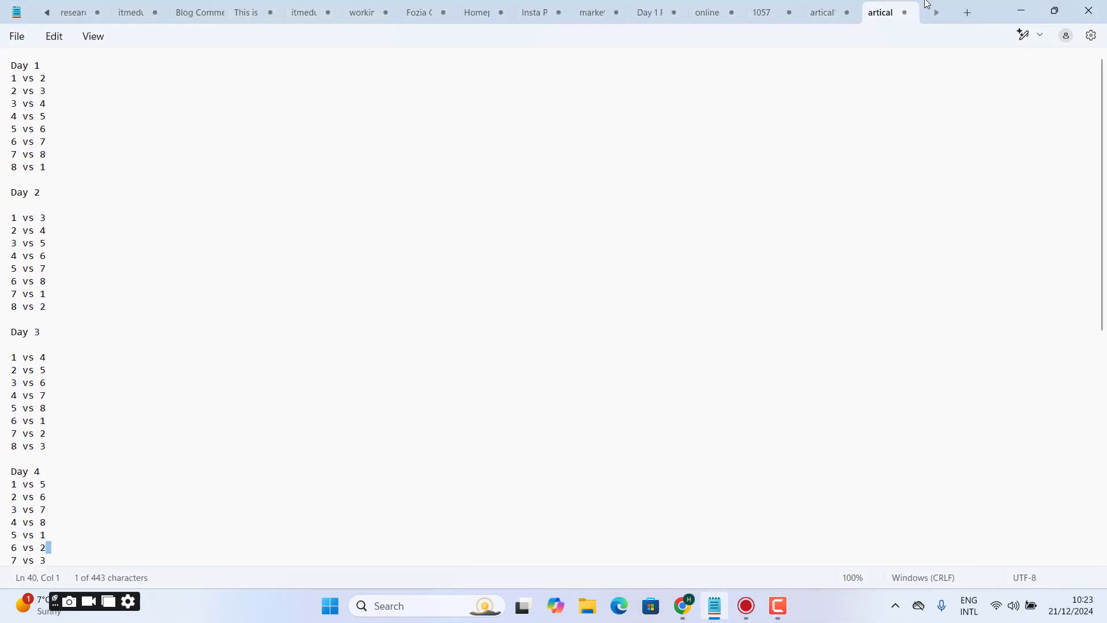
left_click(963, 9)
type("C")
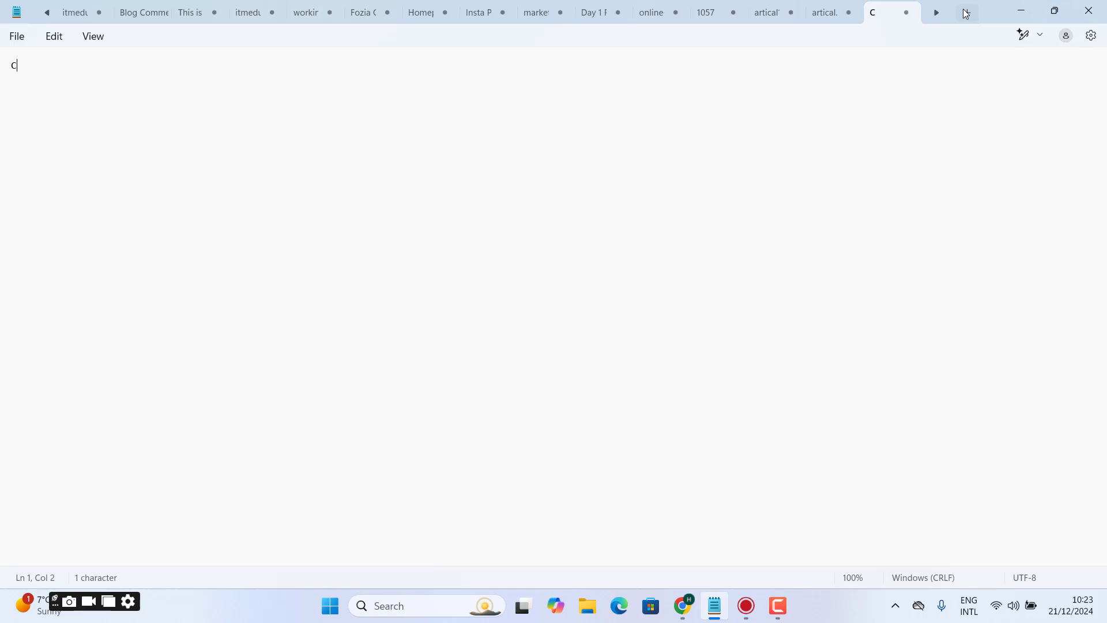
type("hatg")
- Enlarge the note's text display to 350% zoom
key("ctrl+a")
key("ctrl+plus")
key("ctrl+plus")
key("ctrl+plus")
key("ctrl+plus")
key("ctrl+plus")
key("ctrl+plus")
key("ctrl+plus")
key("ctrl+plus")
key("ctrl+plus")
key("ctrl+plus")
key("ctrl+plus")
key("ctrl+plus")
key("ctrl+plus")
key("ctrl+plus")
key("ctrl+plus")
key("ctrl+plus")
key("ctrl+plus")
key("ctrl+plus")
key("ctrl+plus")
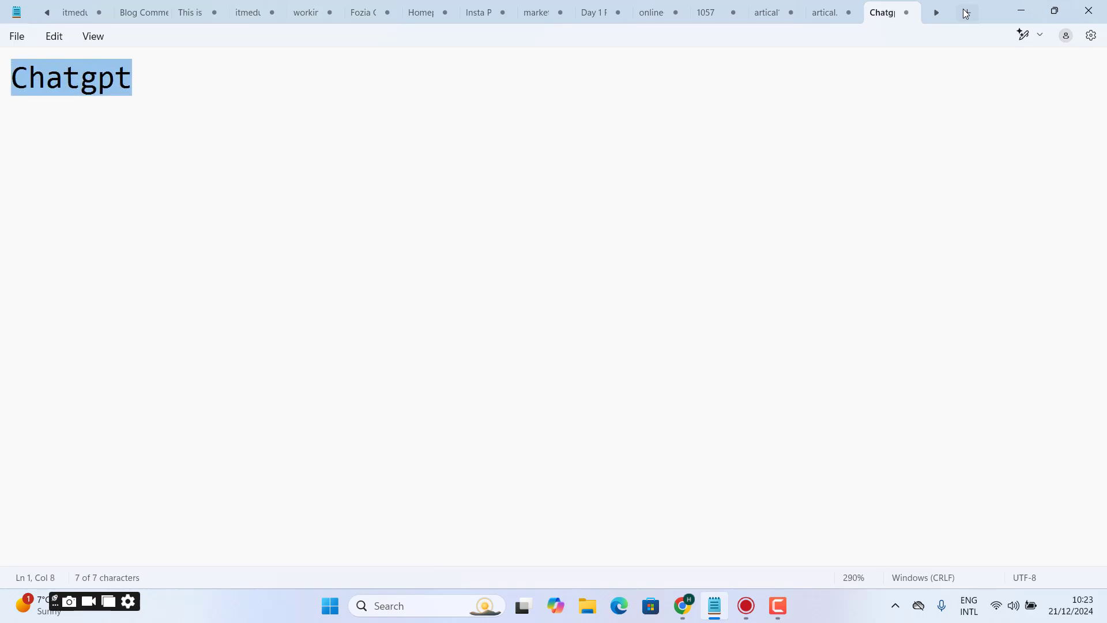
key("ctrl+plus")
key("ctrl+plus")
key("ctrl+plus")
key("ctrl+plus")
key("ctrl+plus")
key("ctrl+plus")
key("Right")
- Add the lines Quilbot, Zerogpt and duplicate checker below Chatgpt in the note
key("Return")
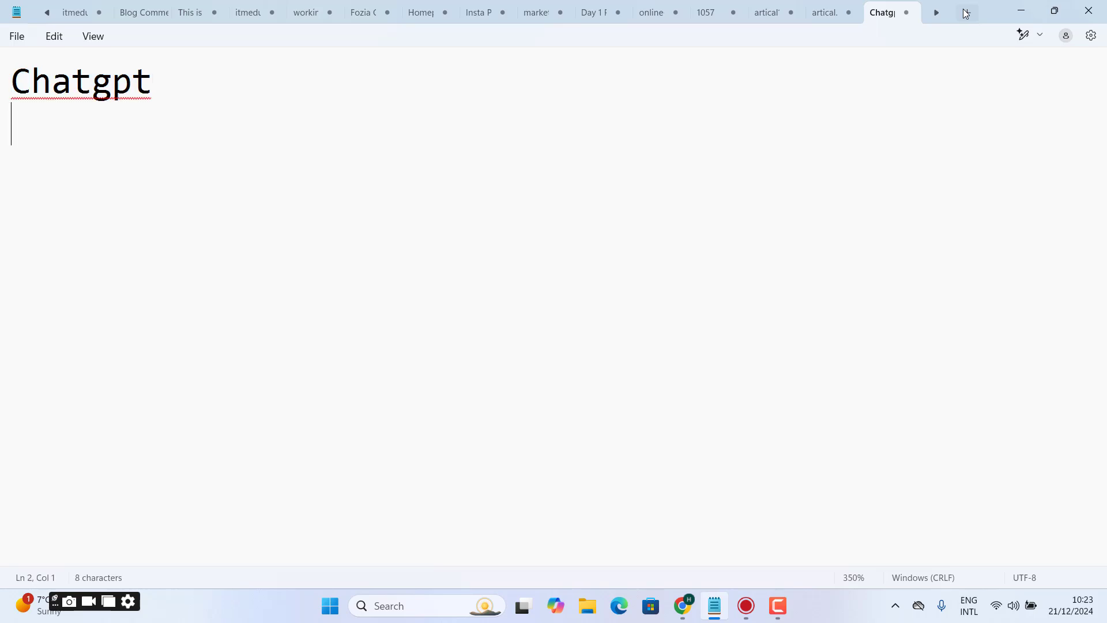
type("Quilbo")
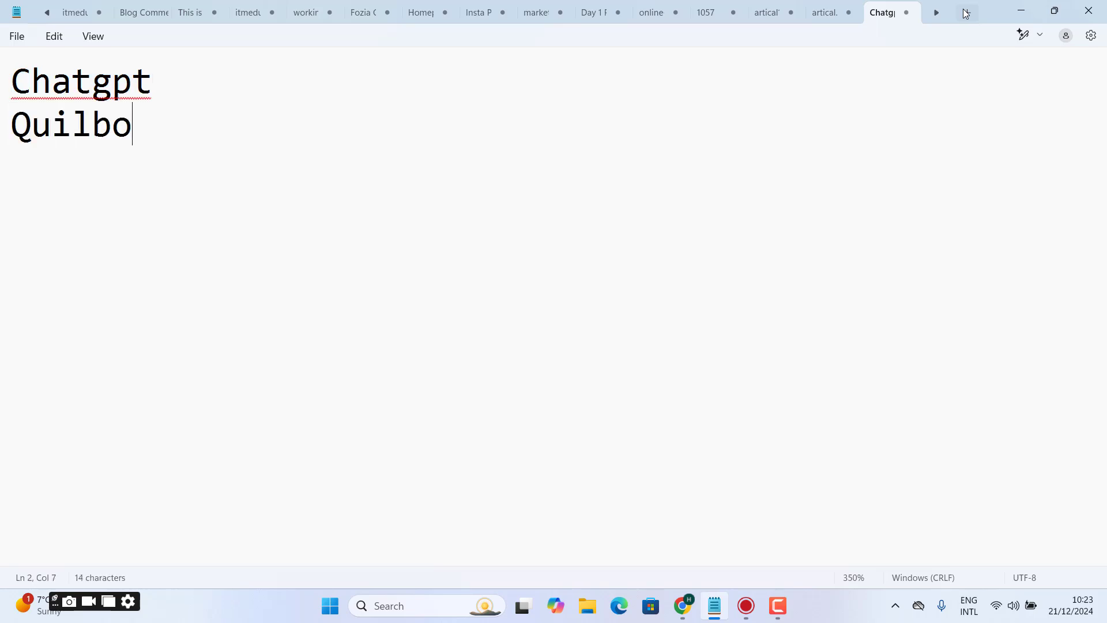
type("t")
key("Return")
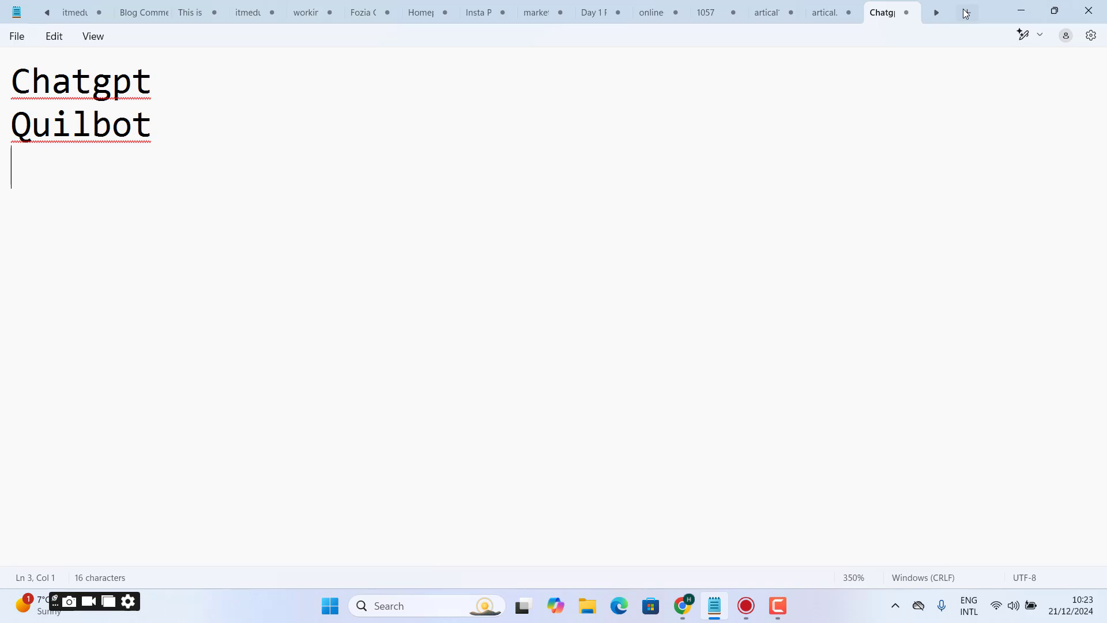
type("Zero")
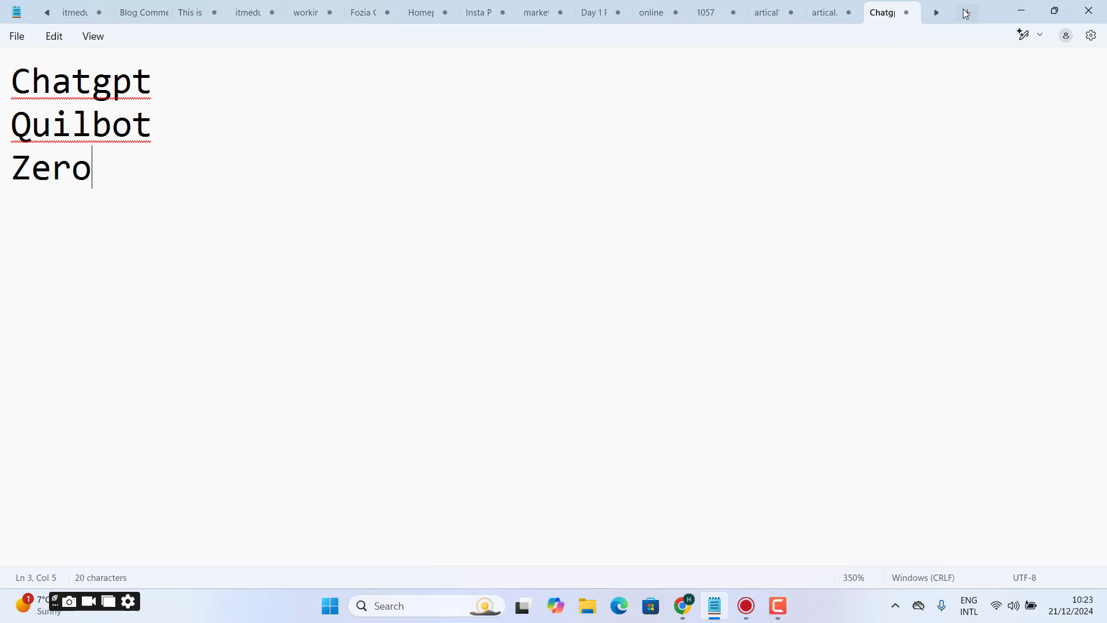
type("gpt")
key("Return")
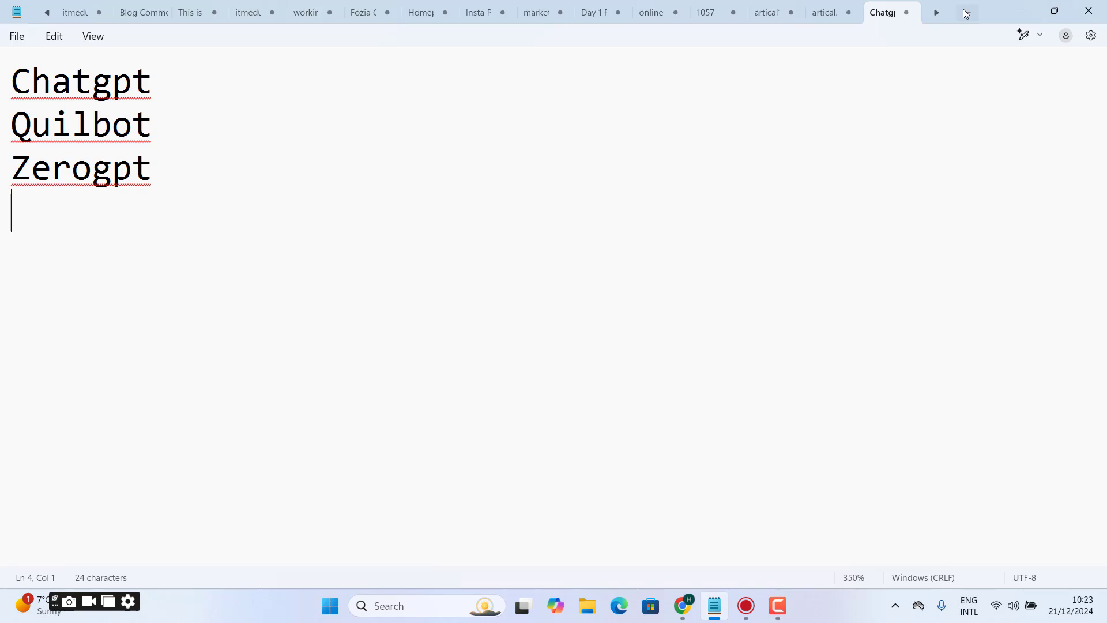
type("duplicat")
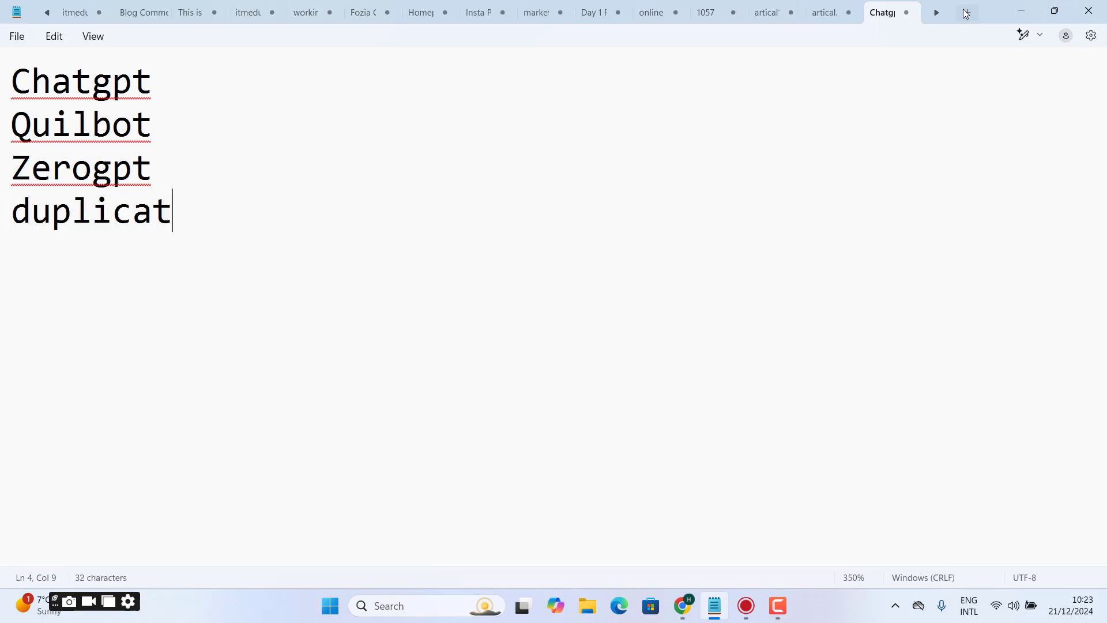
type("e checke")
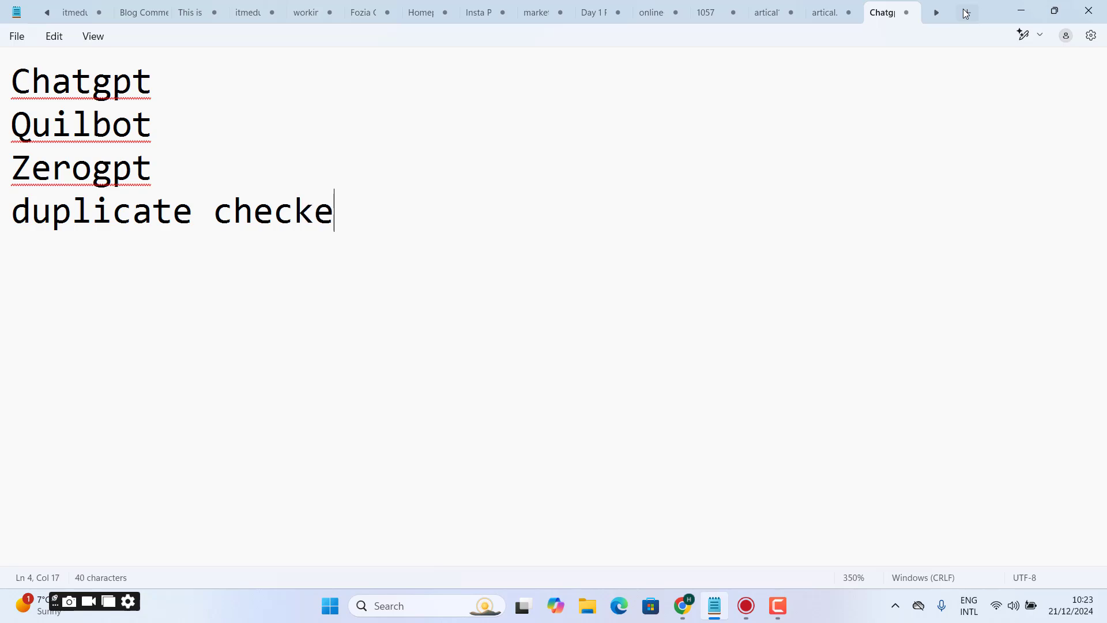
type("r")
key("Return")
- Correct the spelling of the second line to Quillbot
left_click(92, 126)
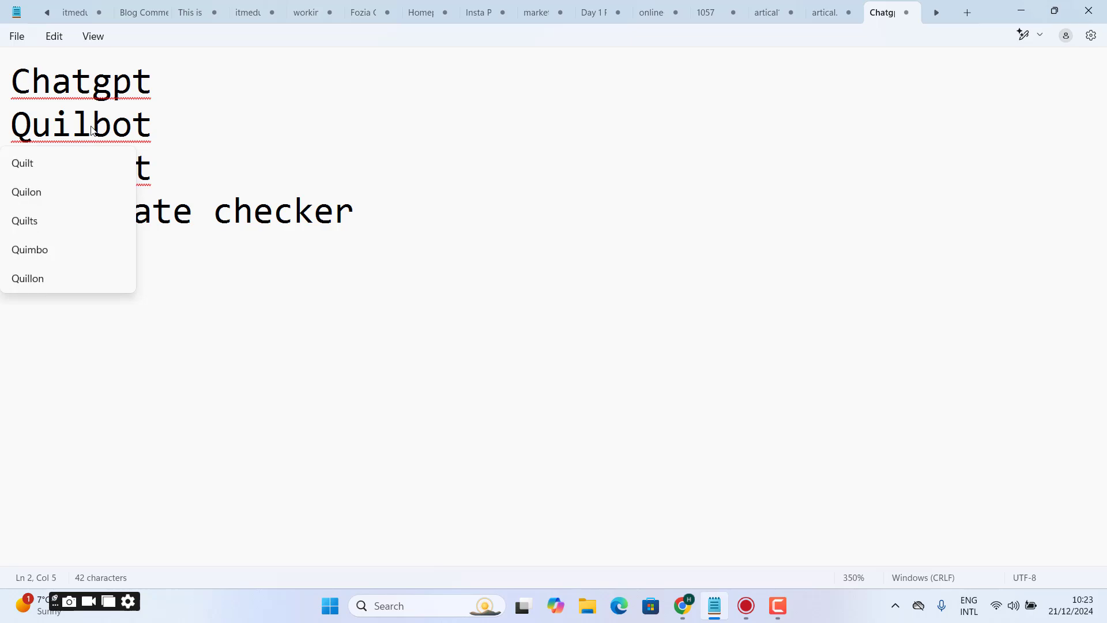
type(";")
key("BackSpace")
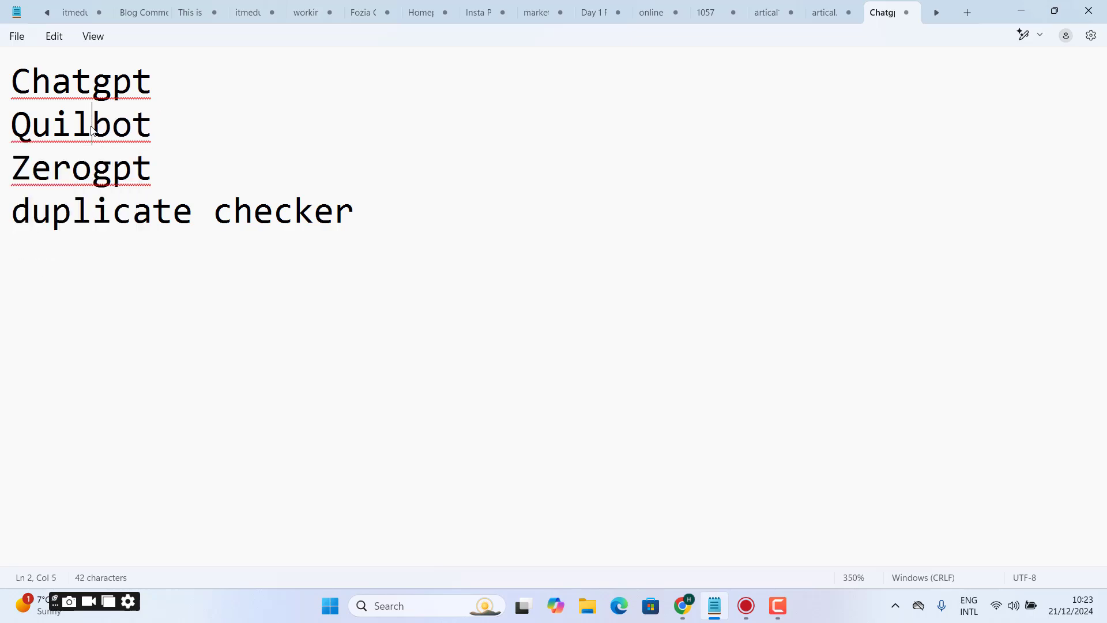
type("l")
- Leave a blank line after duplicate checker and add the line Google images
left_click(373, 218)
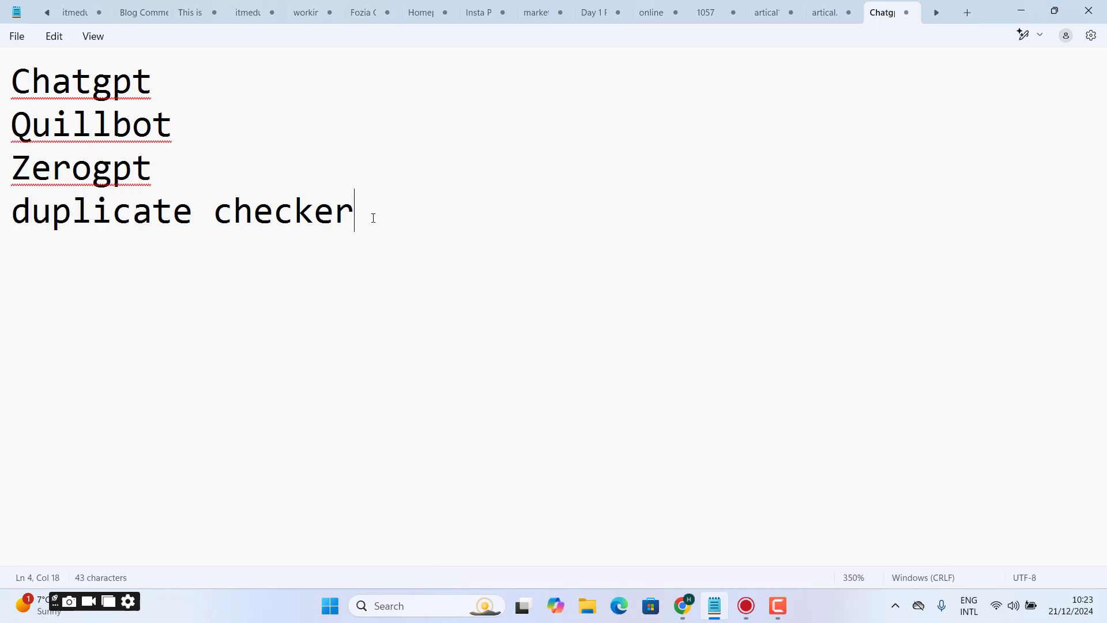
key("Return")
type("Gogle")
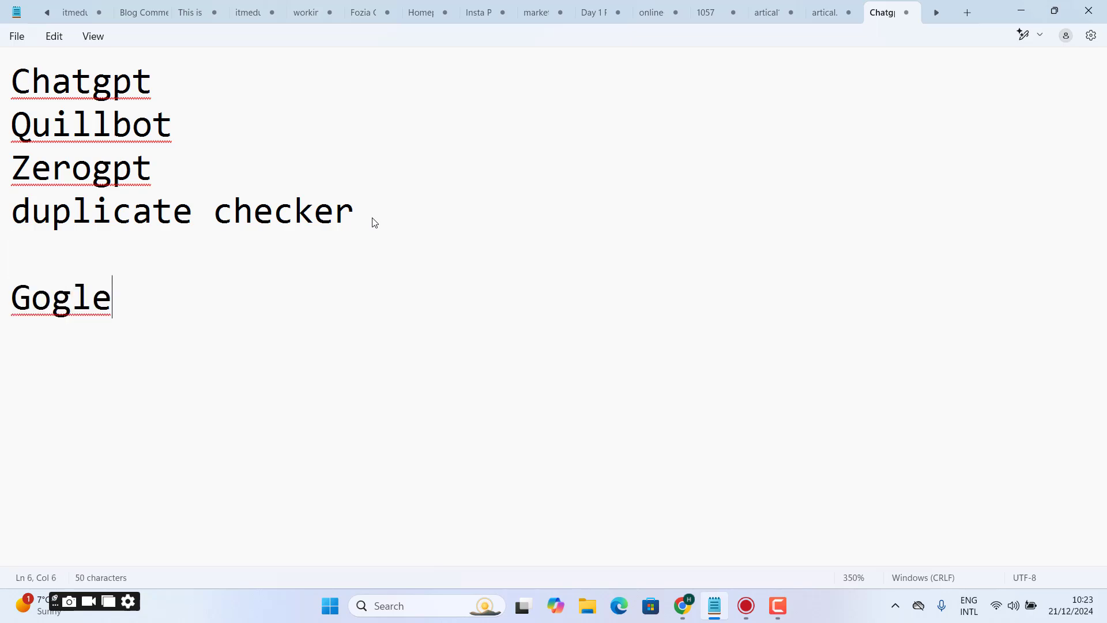
key("BackSpace")
key("BackSpace")
key("BackSpace")
type("oog")
key("BackSpace")
key("BackSpace")
type("g")
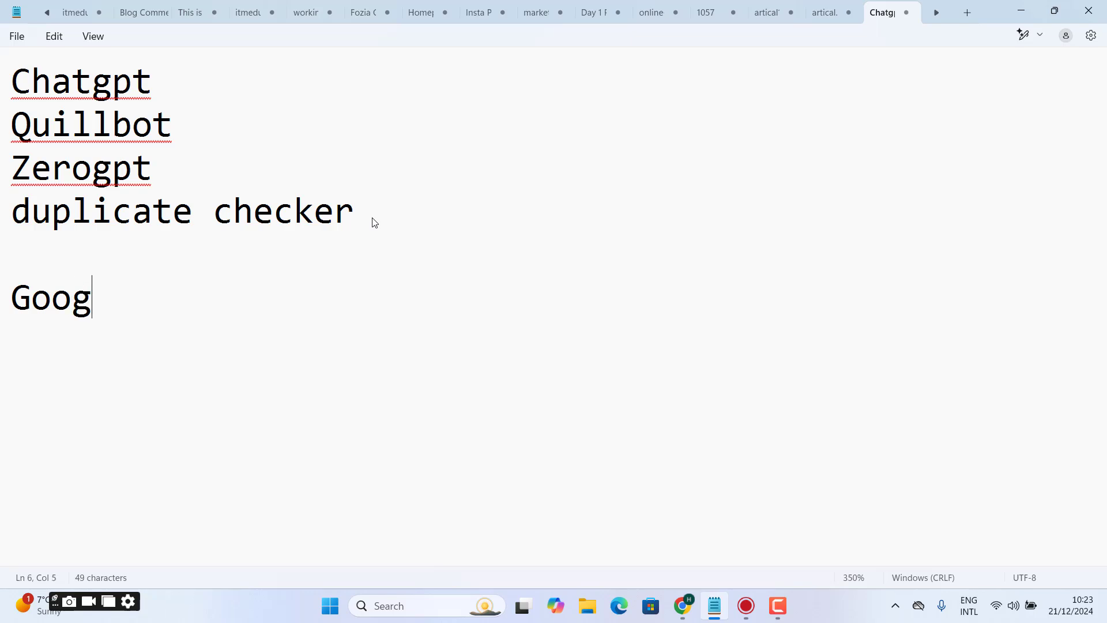
type("ole ima")
key("BackSpace")
key("BackSpace")
key("BackSpace")
key("BackSpace")
key("BackSpace")
key("BackSpace")
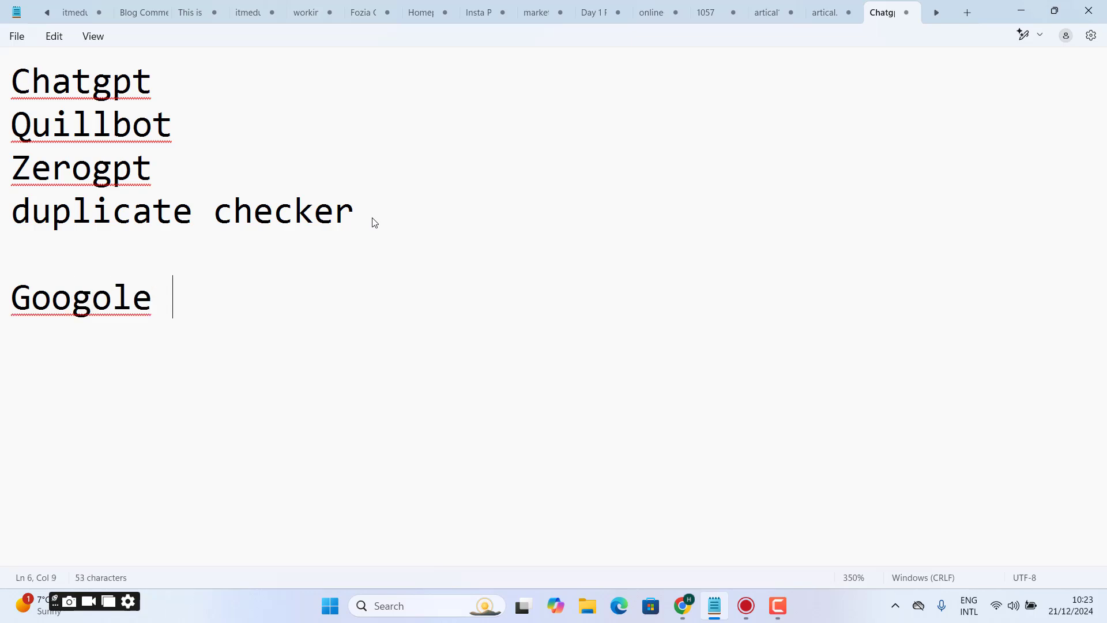
key("BackSpace")
type("le images")
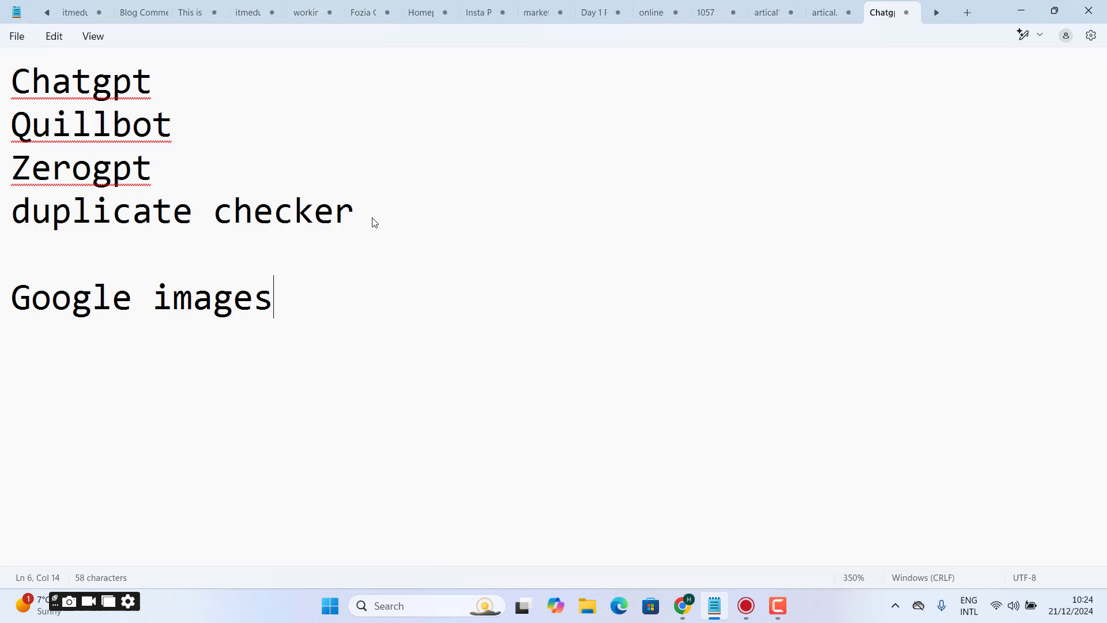
- Add the lines Canva images and unsplash below Google images
key("Return")
type("Ca")
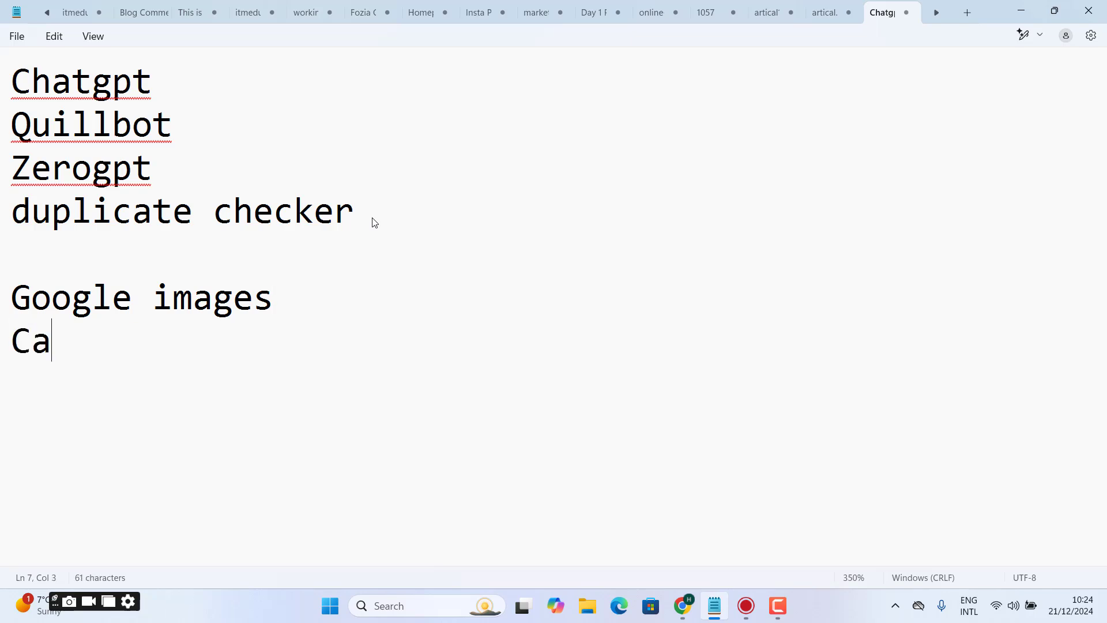
type("nva images")
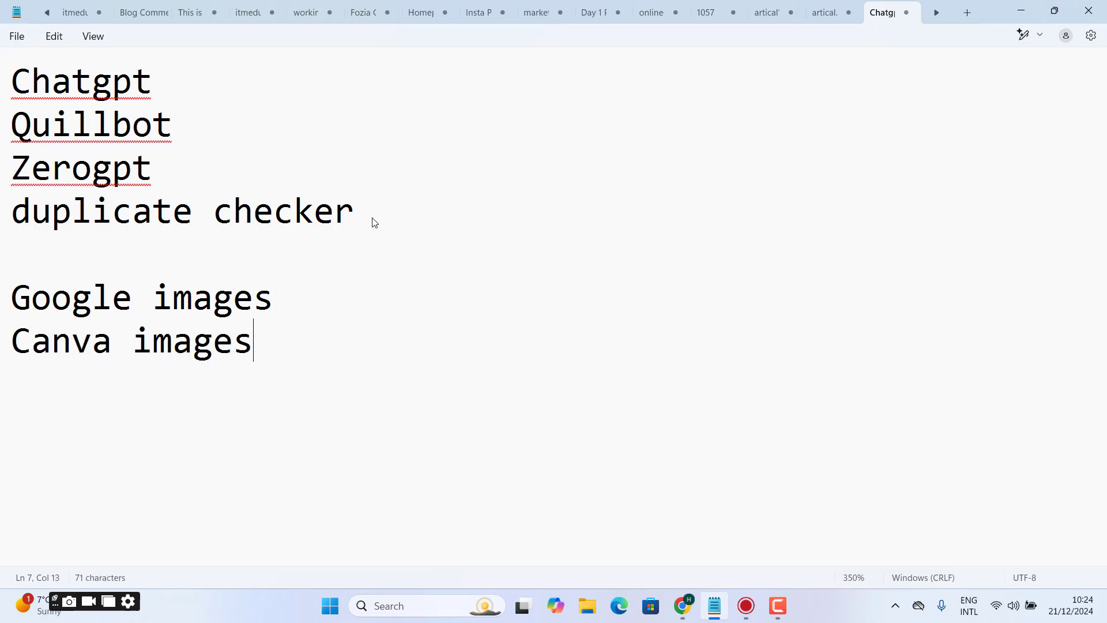
key("Return")
type("s")
key("BackSpace")
type("unspal")
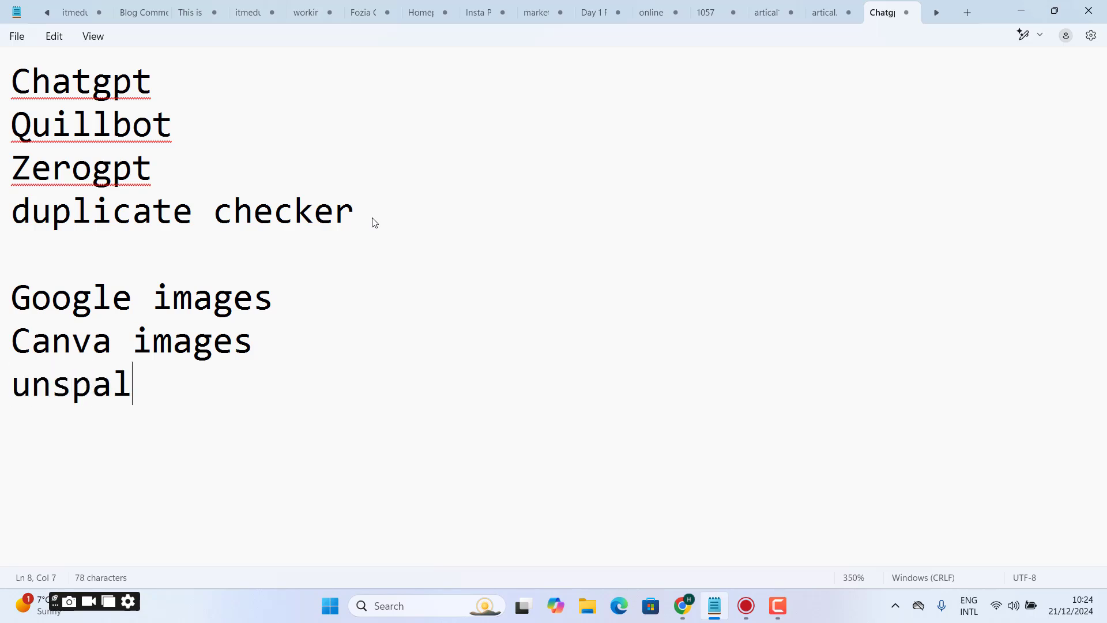
type("sh")
key("BackSpace")
key("BackSpace")
key("BackSpace")
key("BackSpace")
type("lash")
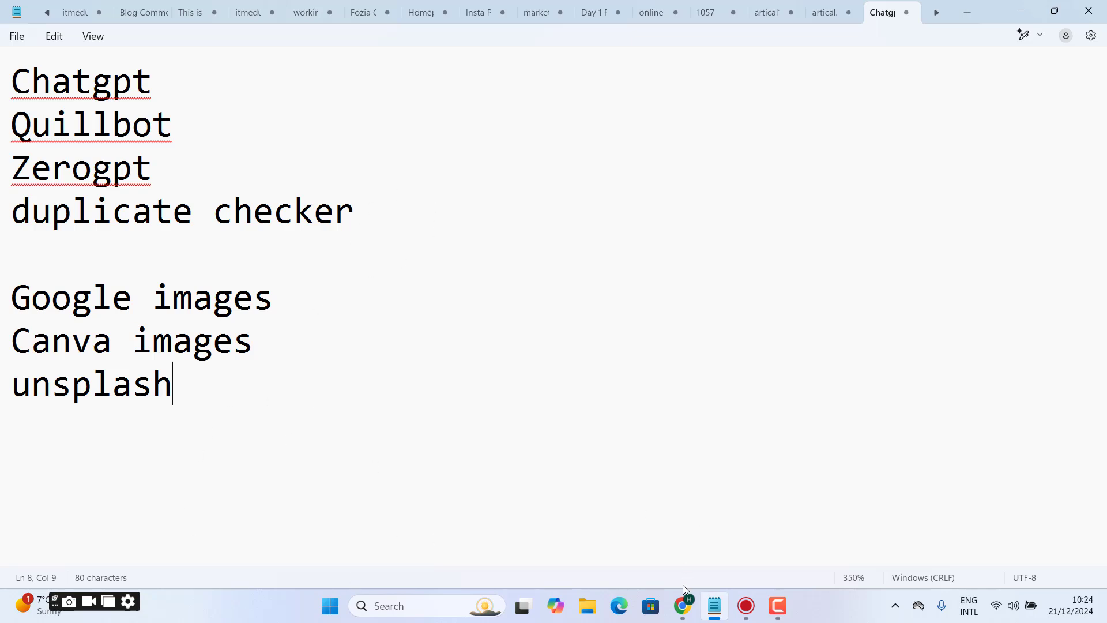
- Switch to Chrome, search Google for google trend, and open the Google Trends site
left_click(683, 603)
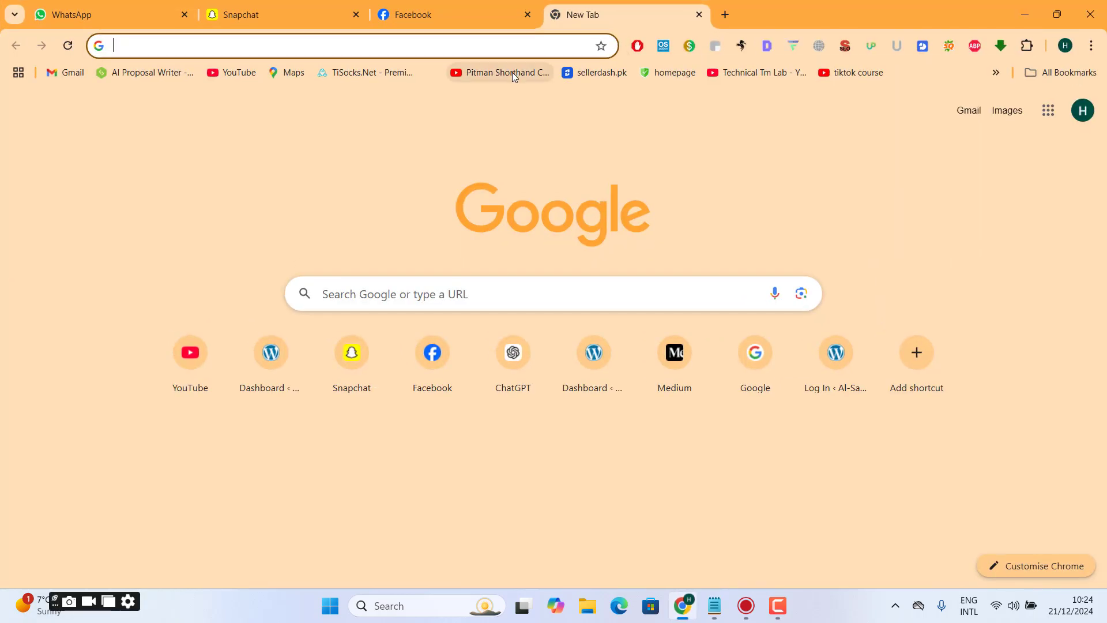
type("google trend")
key("Return")
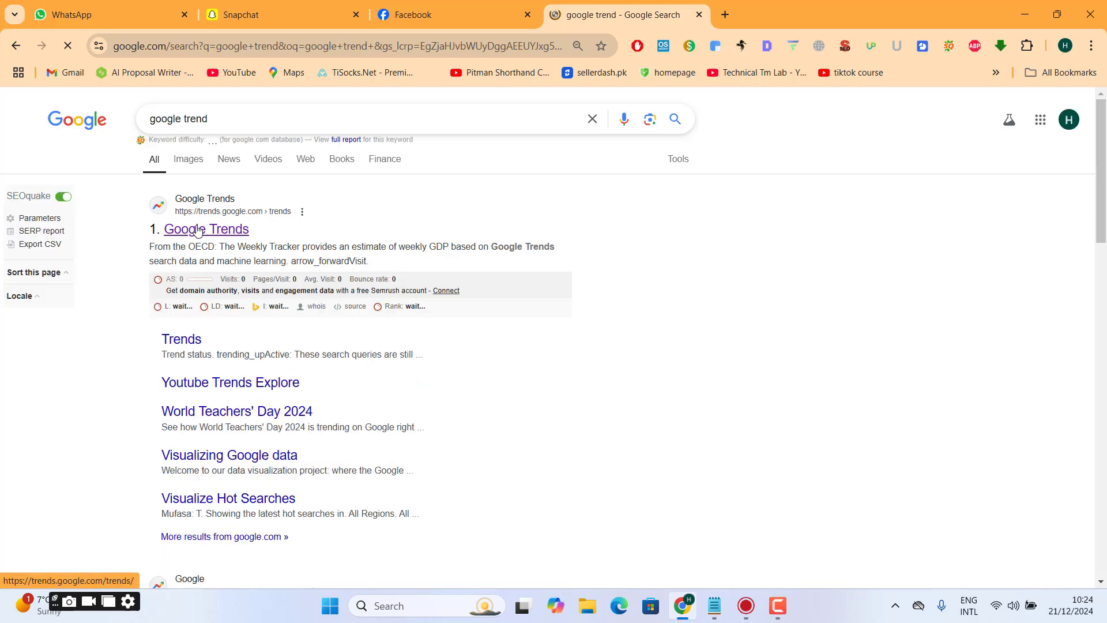
mouse_move(198, 230)
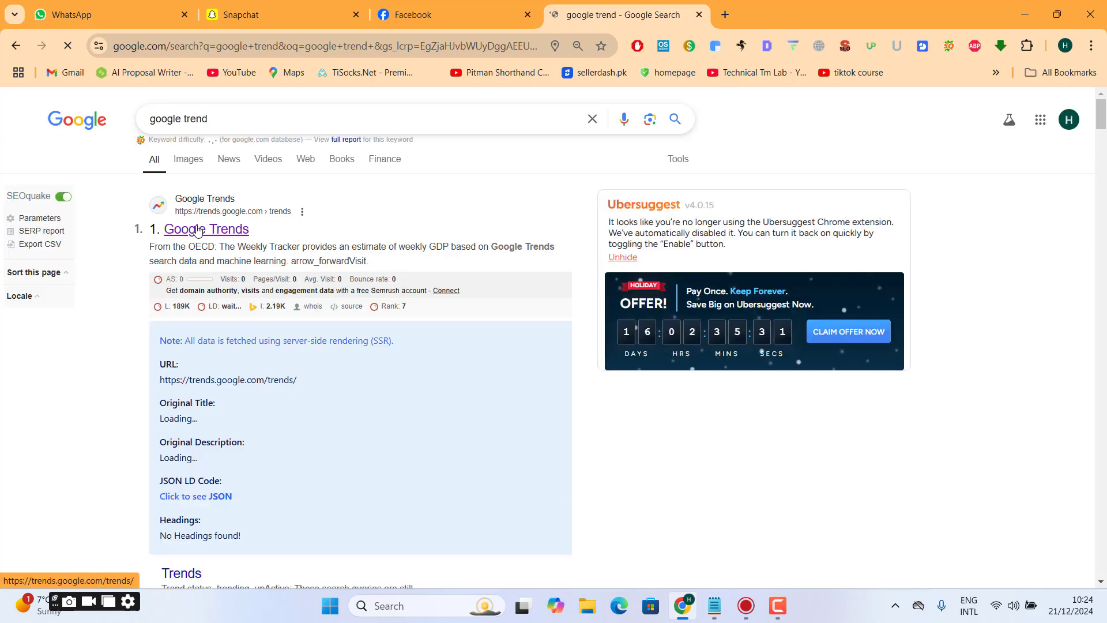
left_click(197, 231)
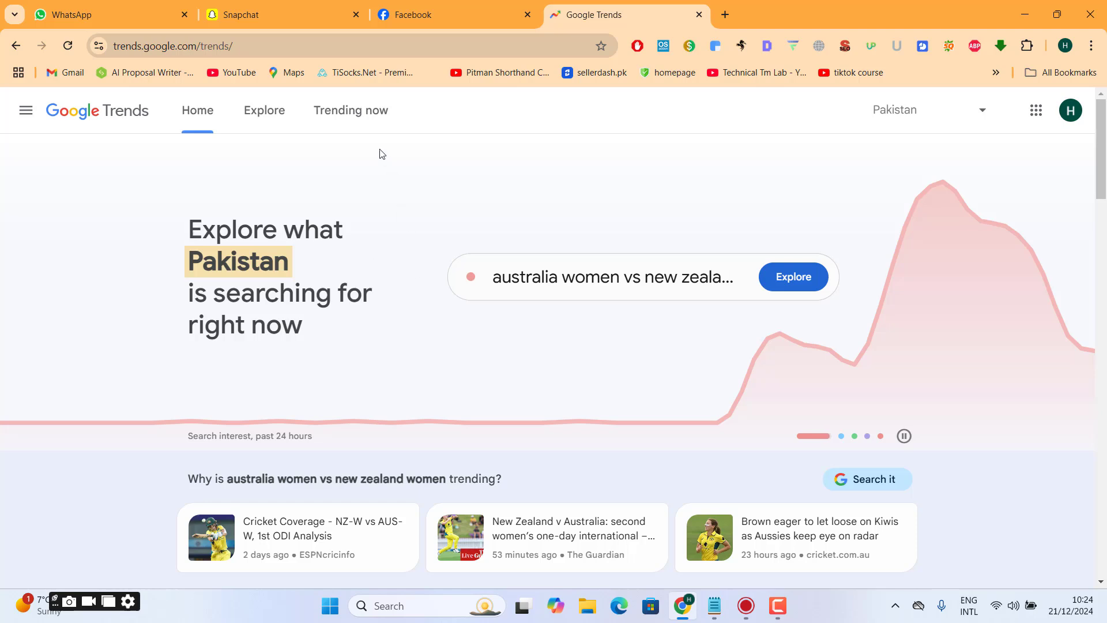
- Show the searches trending now in Google Trends with the location set to United States
left_click(353, 114)
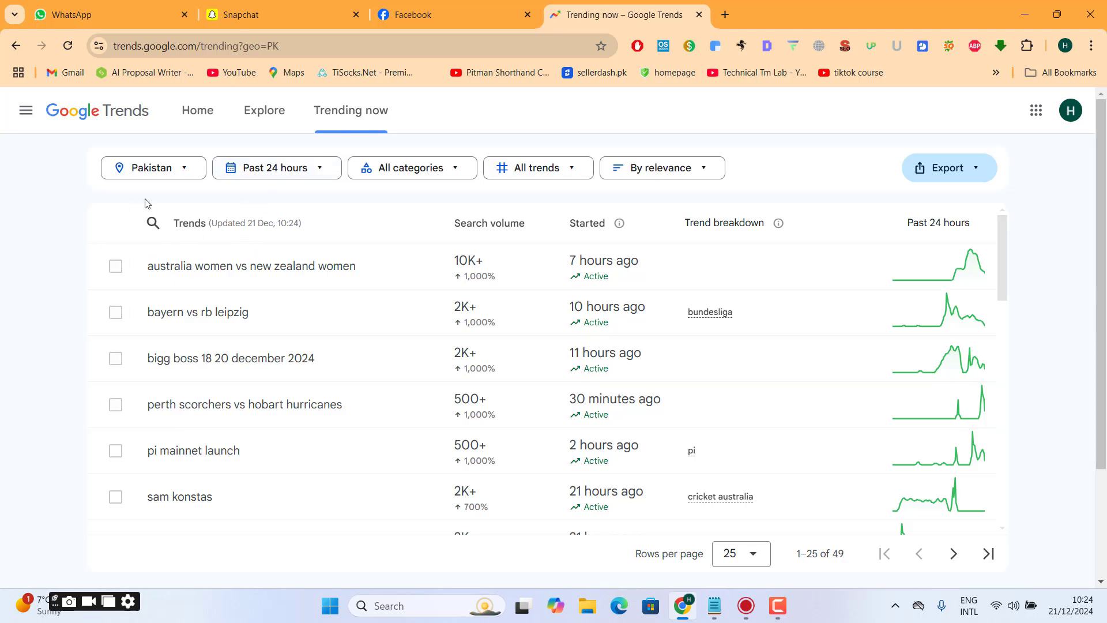
left_click(169, 167)
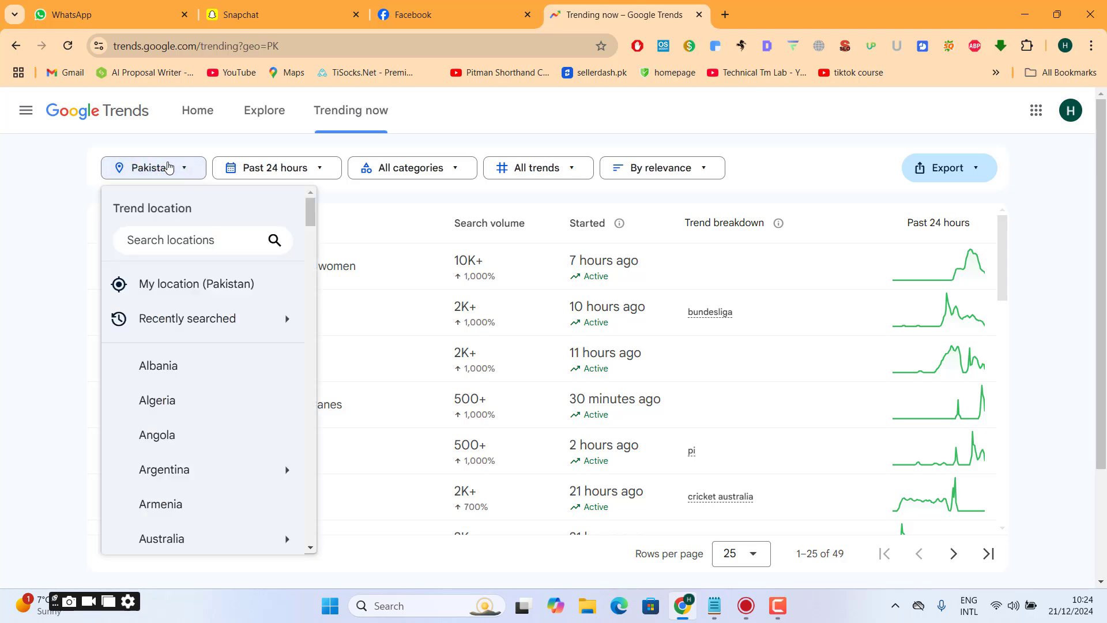
type("uni")
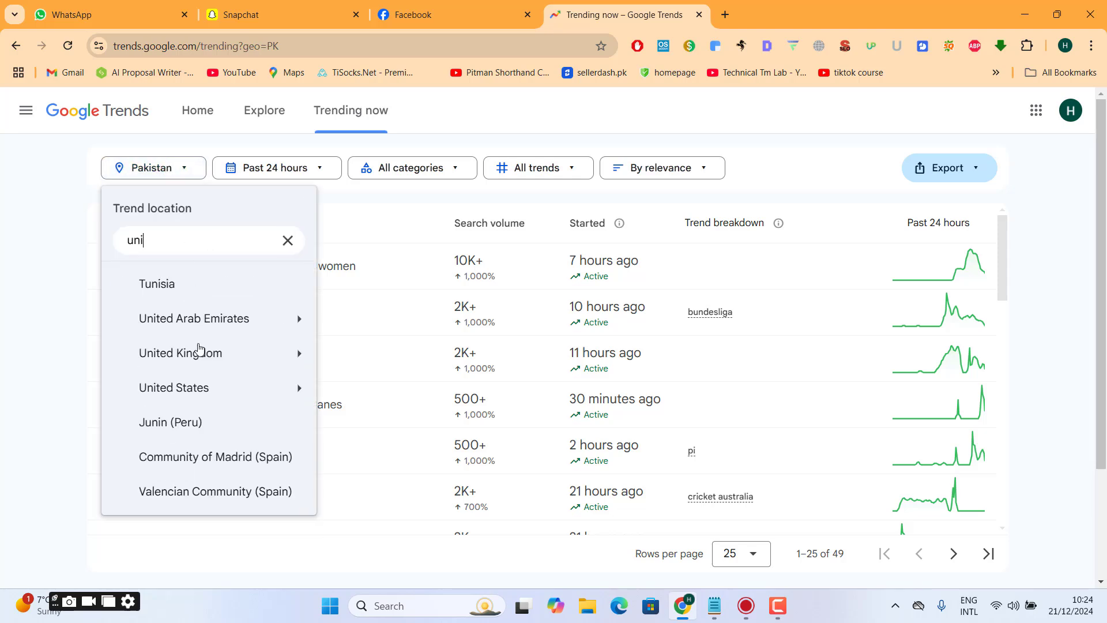
mouse_move(199, 352)
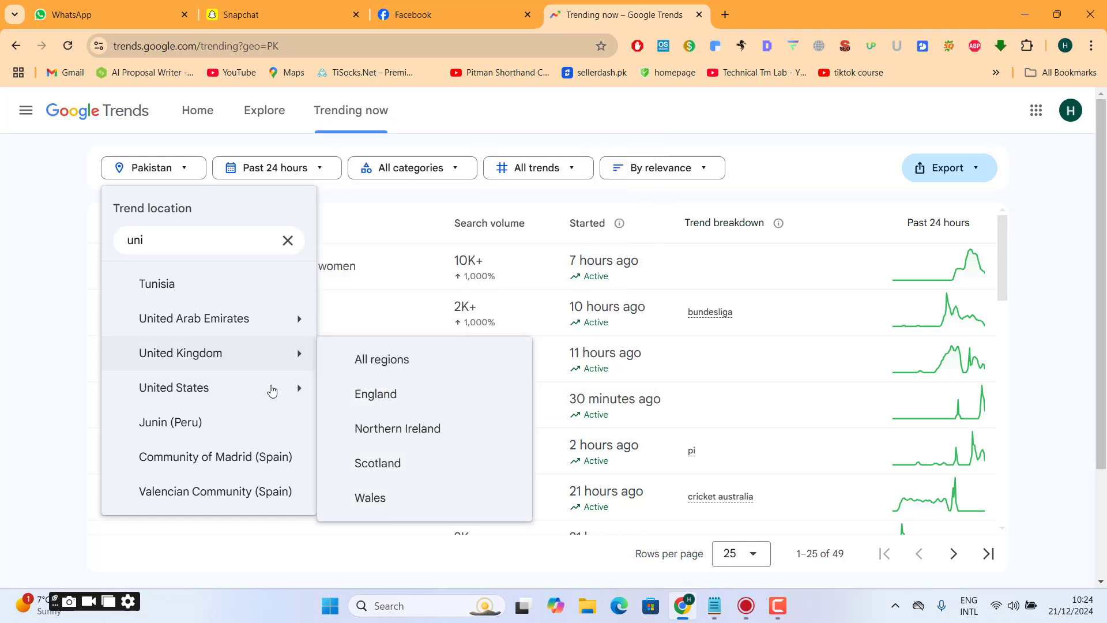
left_click(266, 390)
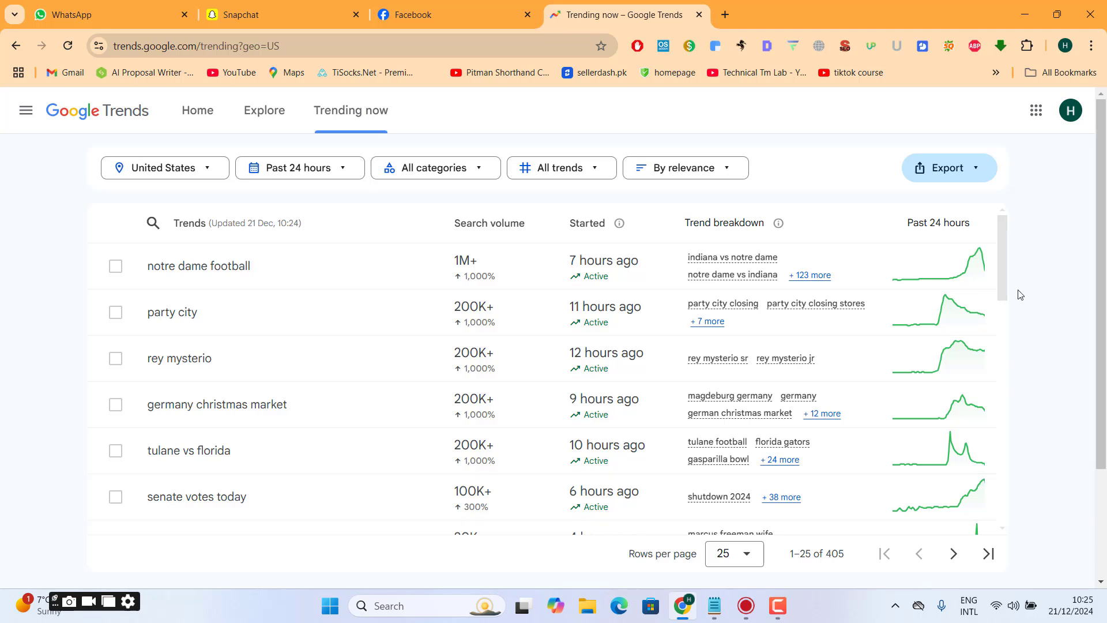
- Look through the United States trending searches and the categories available for filtering them
scroll(1009, 317, "down", 3)
scroll(1009, 318, "down", 5)
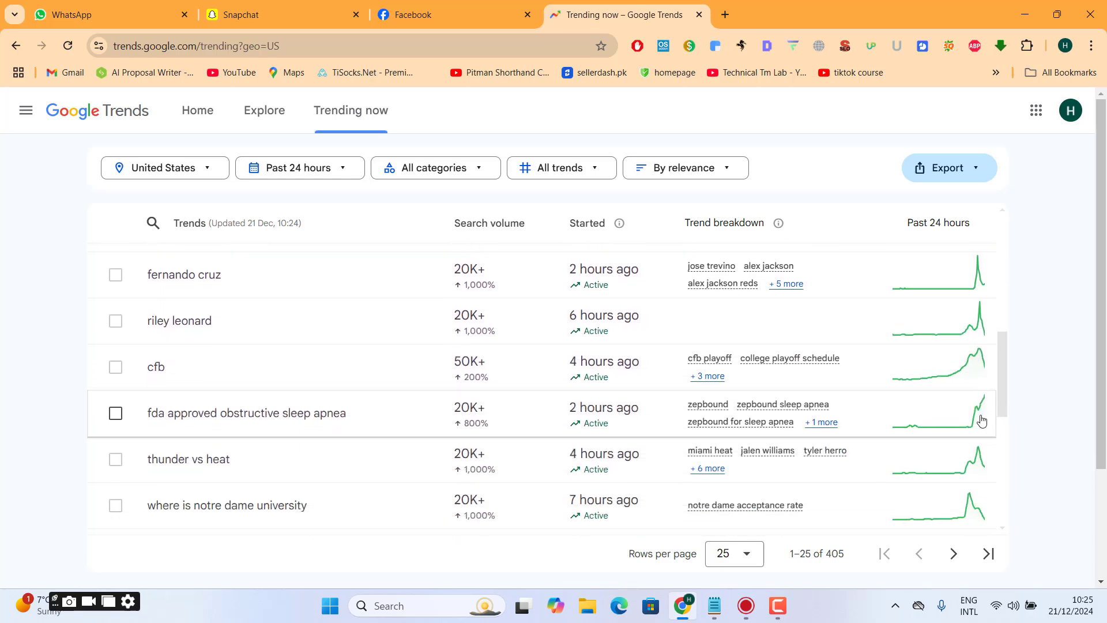
left_click_drag(1004, 376, 1034, 155)
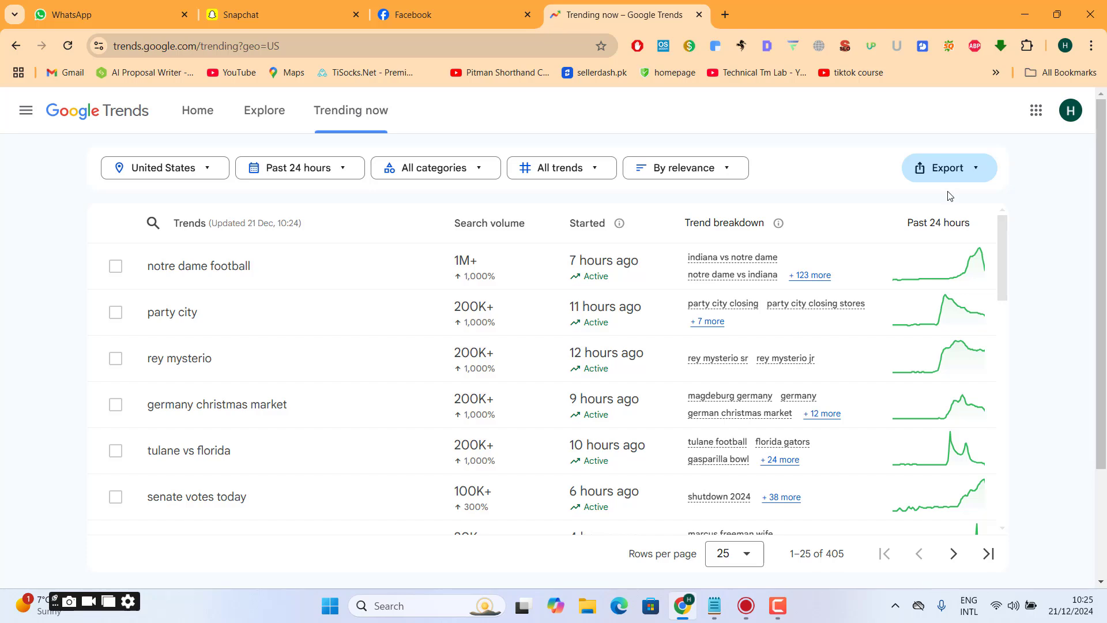
left_click(437, 180)
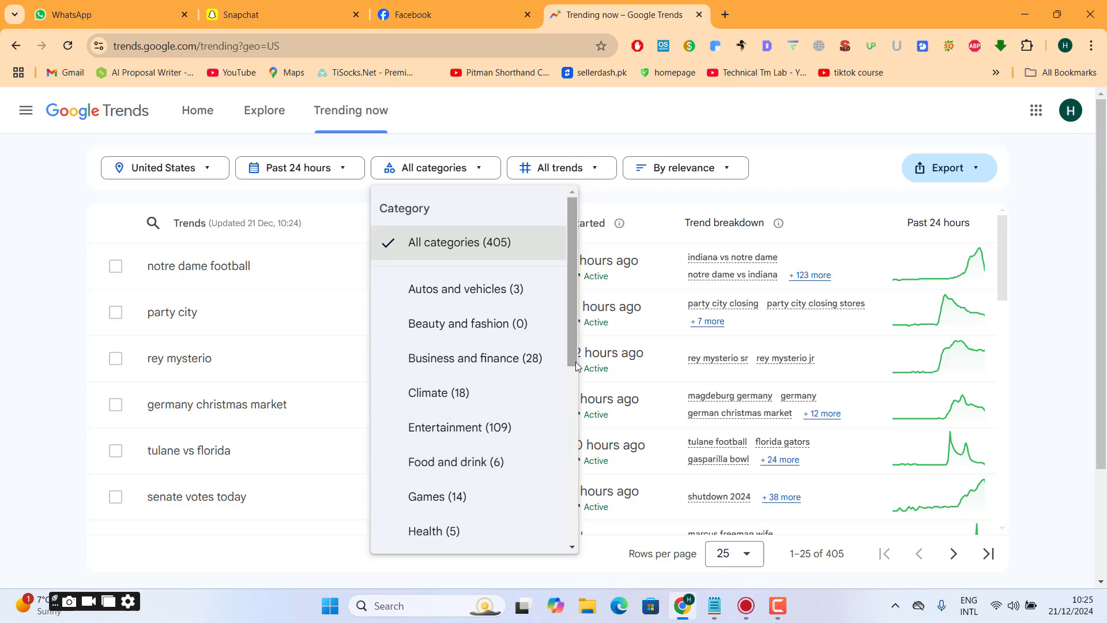
left_click_drag(570, 373, 561, 547)
scroll(522, 364, "up", 7)
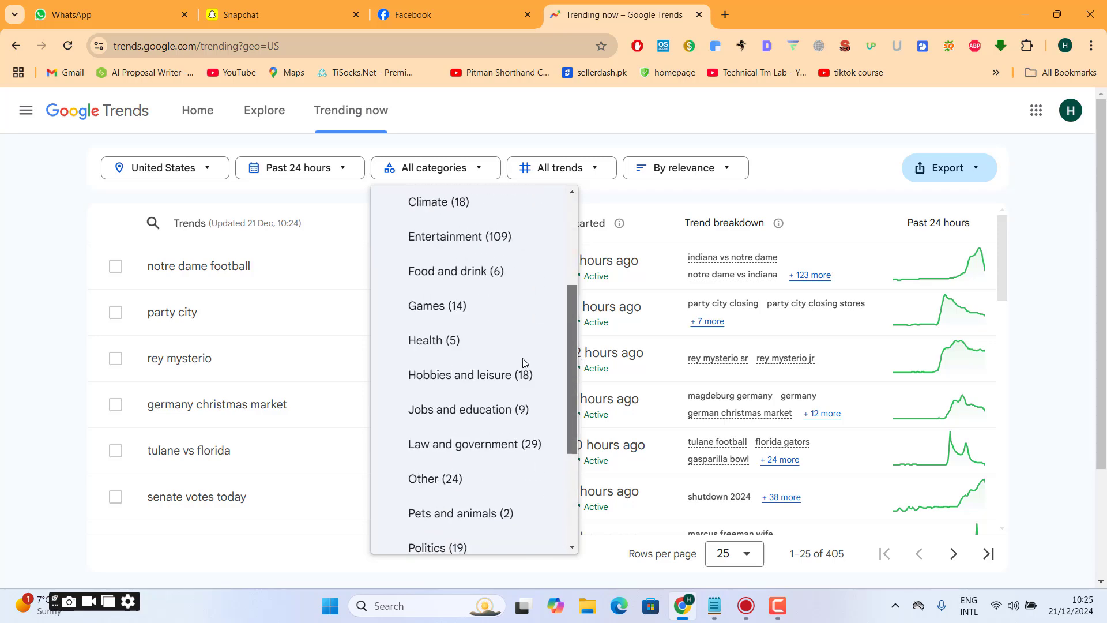
left_click(607, 114)
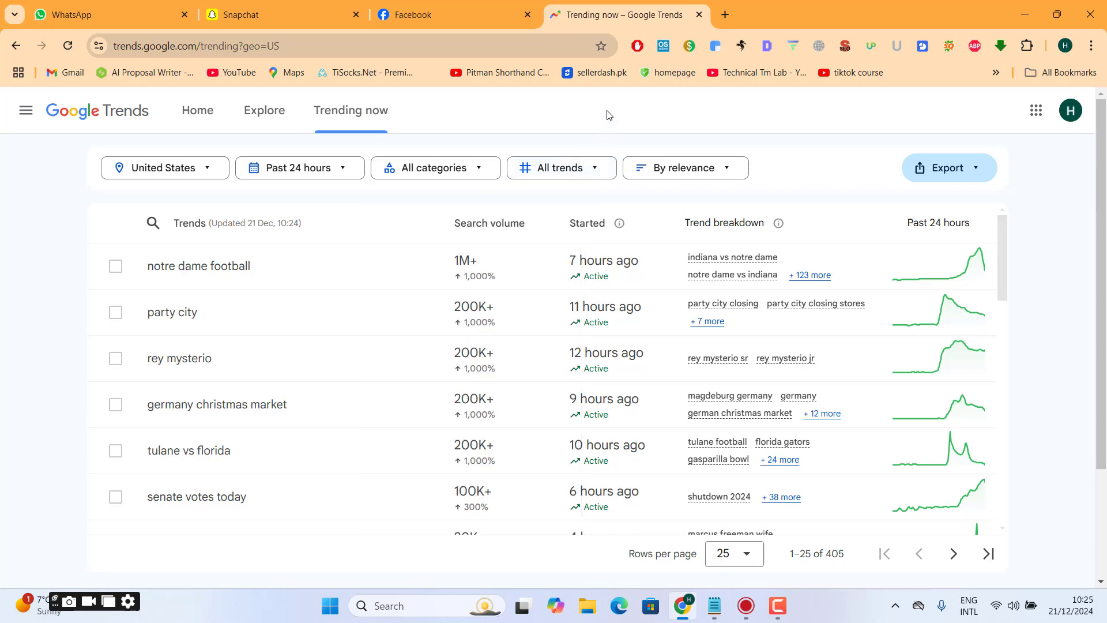
- Sort the trending searches by recency and open the details of the rebecca ferguson trend
left_click(676, 174)
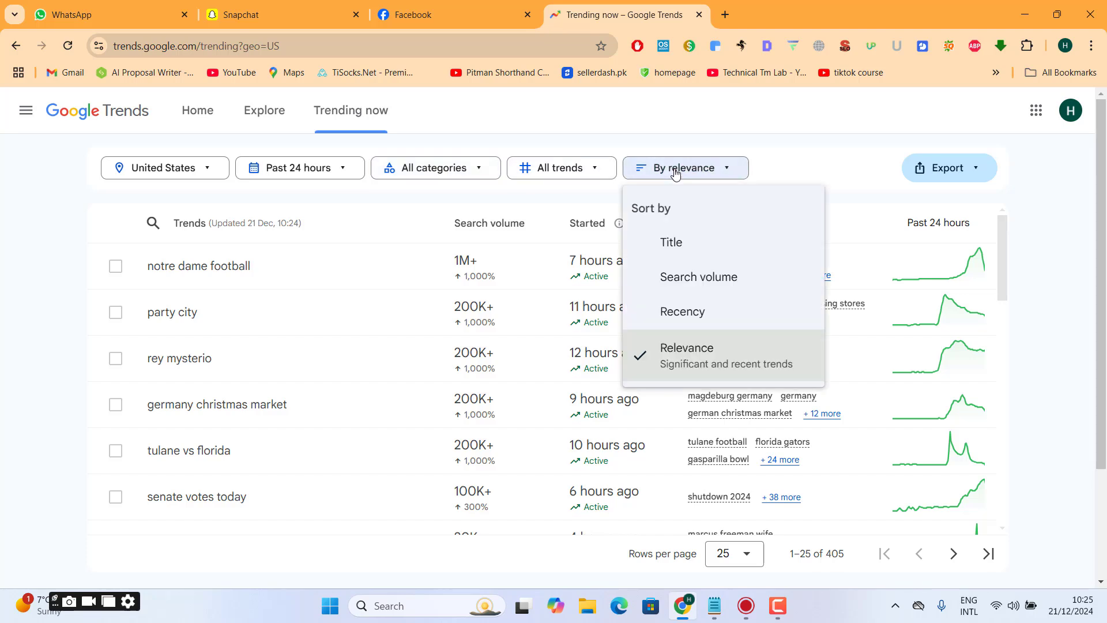
left_click(676, 314)
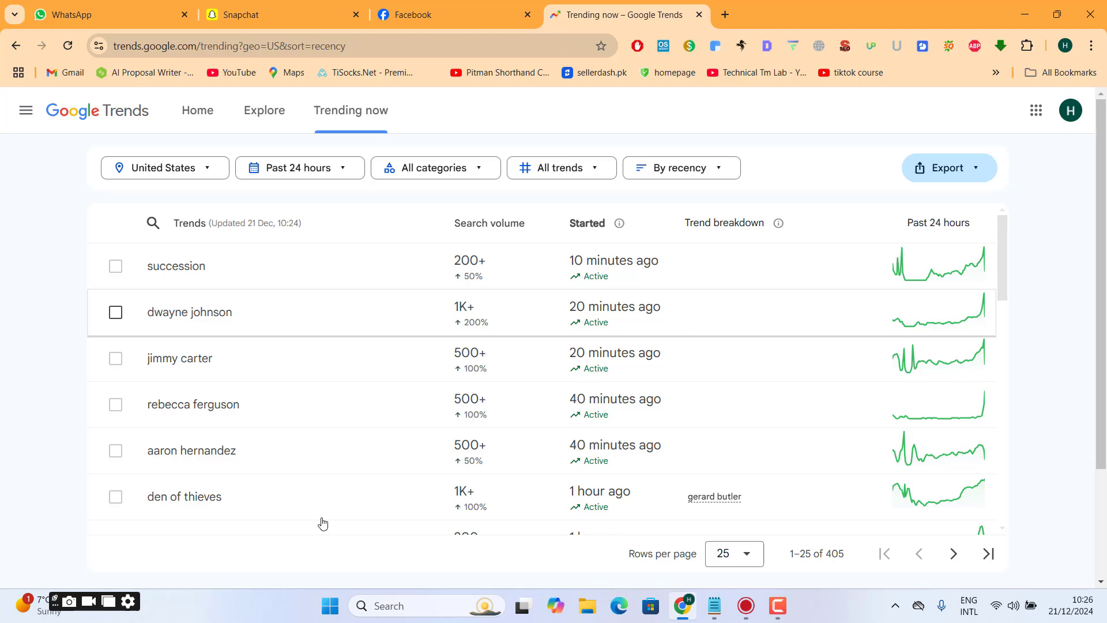
left_click_drag(143, 409, 243, 415)
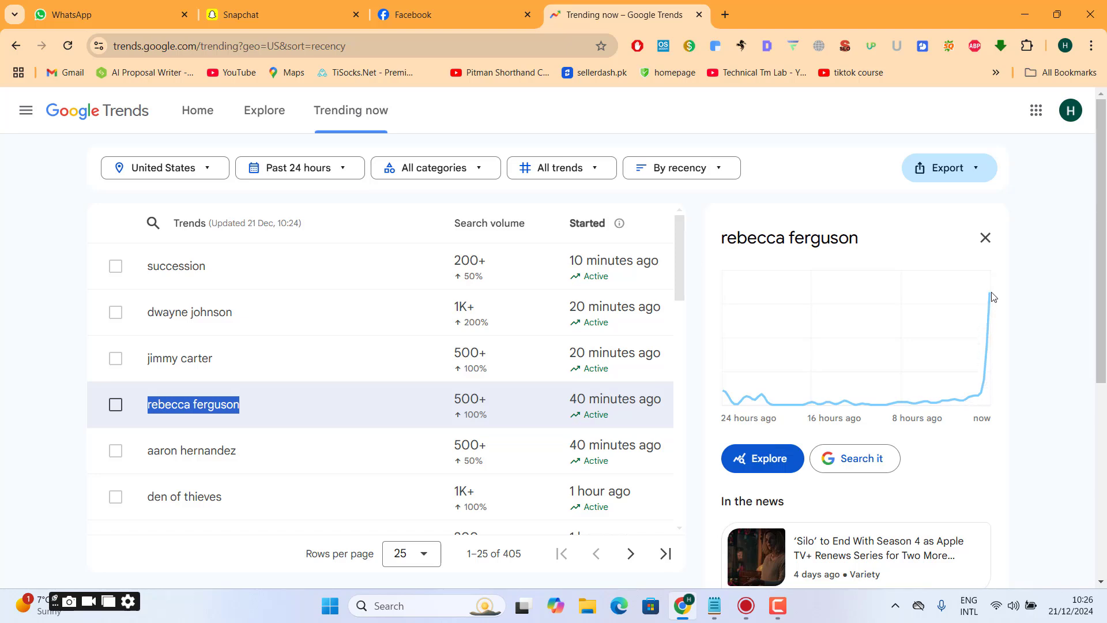
- Open the Variety, Yahoo and TVLine news articles about the rebecca ferguson trend in separate background tabs
scroll(1104, 281, "down", 2)
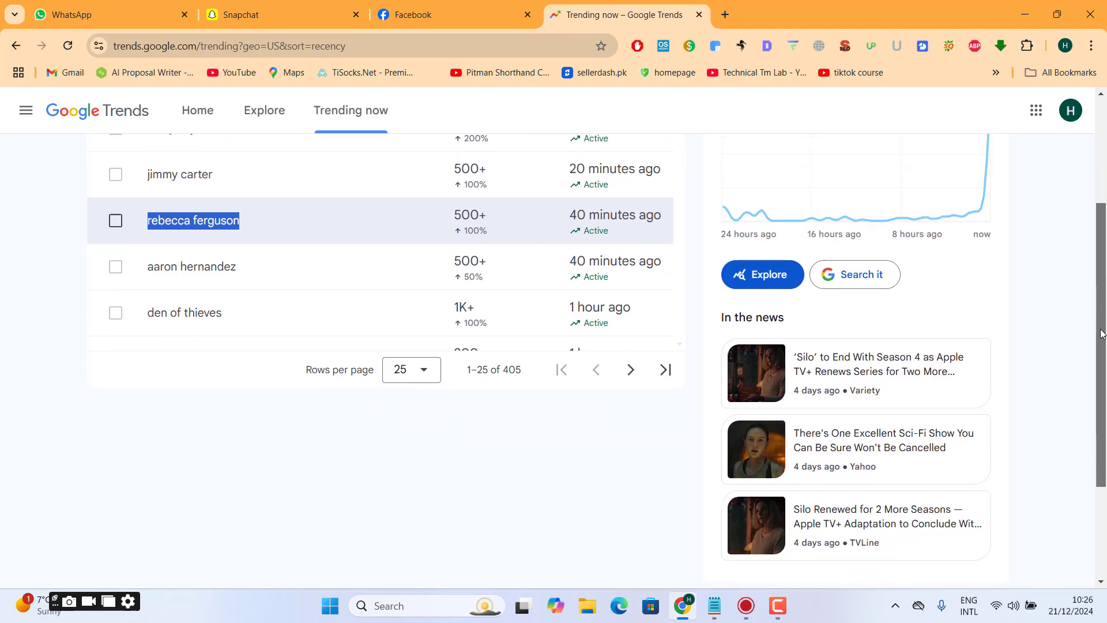
middle_click(898, 326)
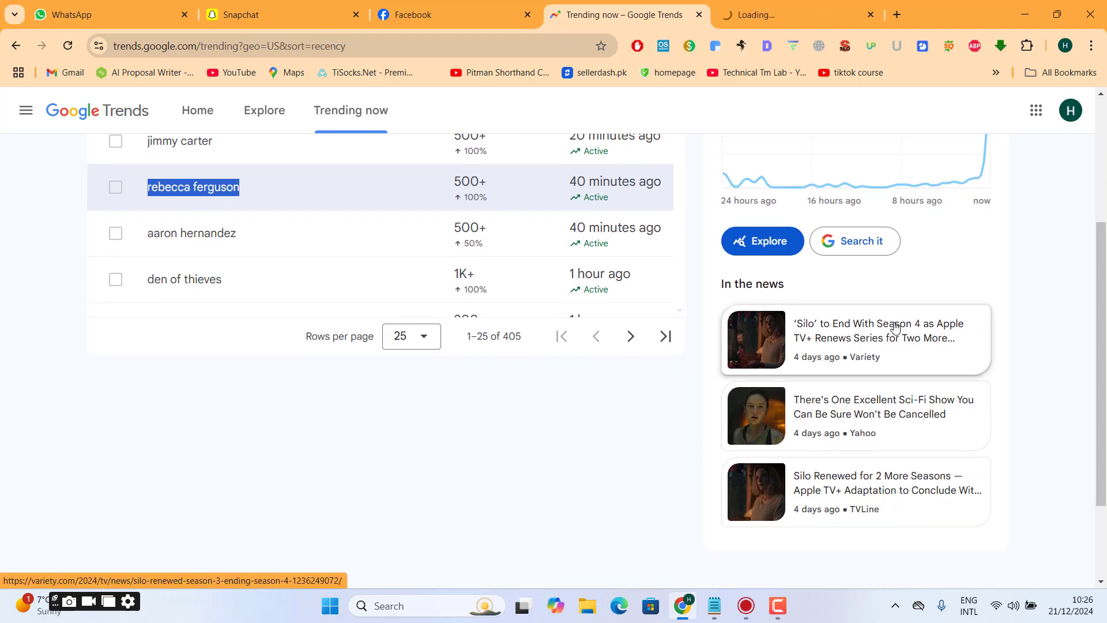
middle_click(851, 416)
middle_click(851, 498)
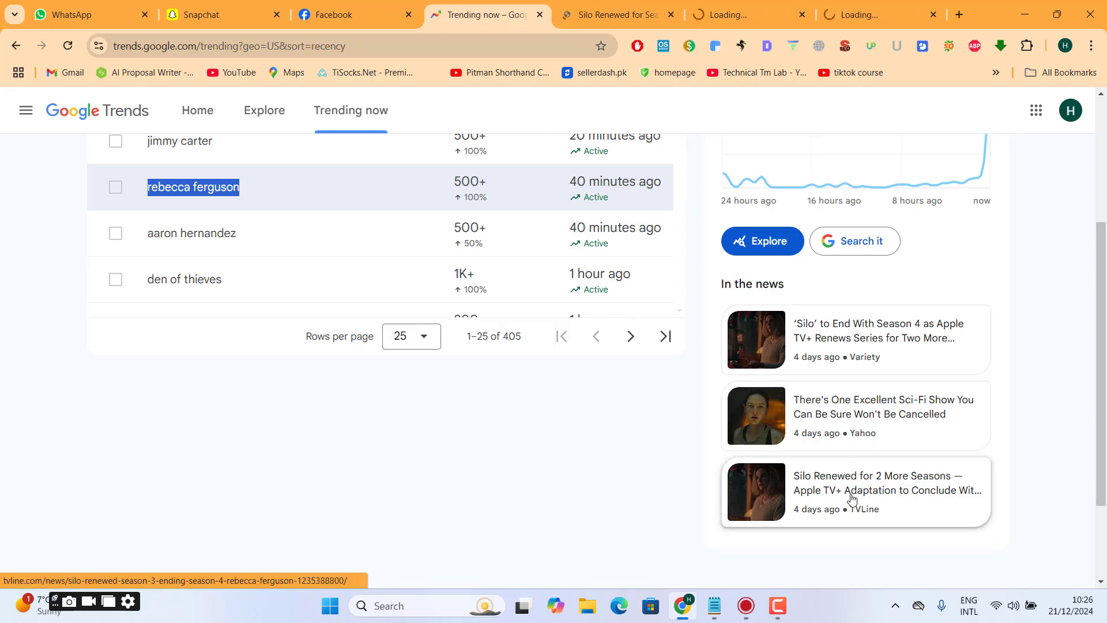
- Look through the opened Variety, Yahoo and TVLine articles and return to the Google Trends page
left_click(622, 1)
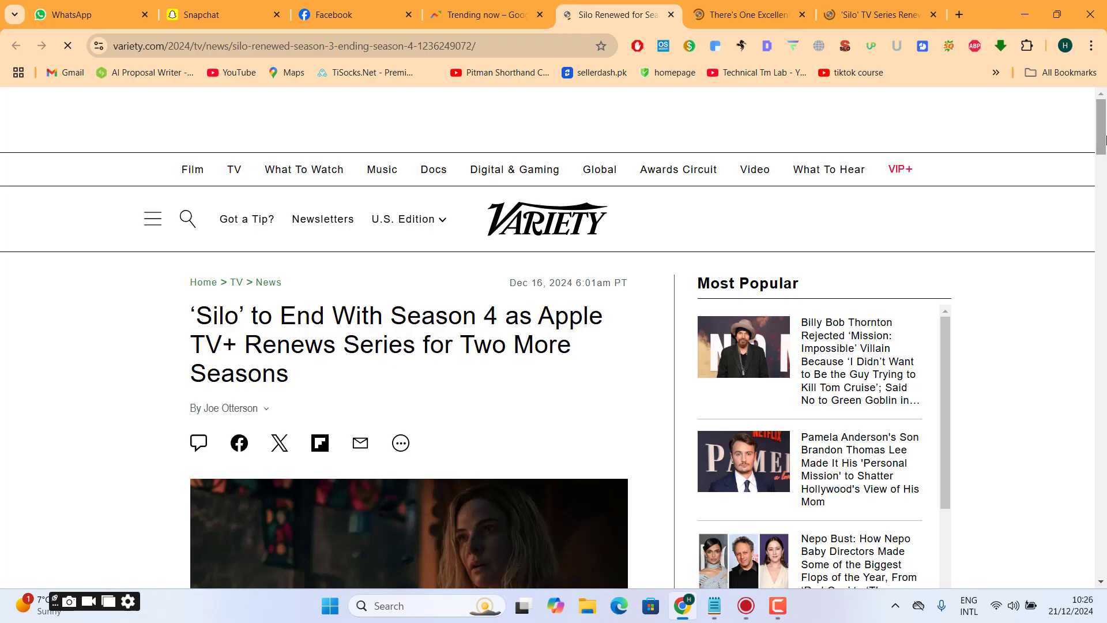
scroll(548, 338, "down", 20)
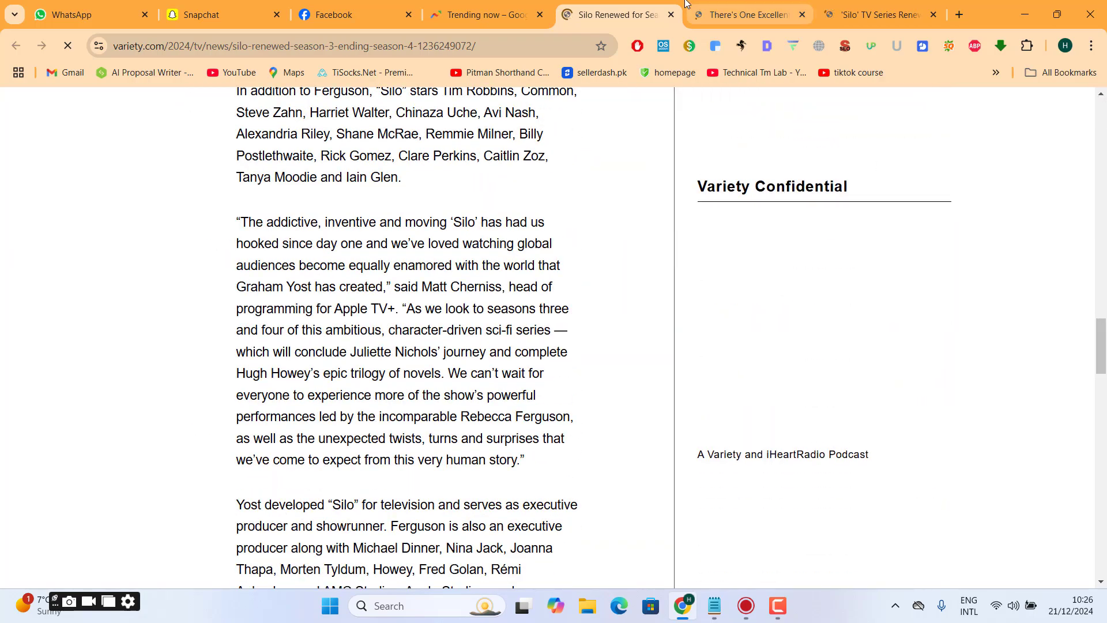
left_click(744, 15)
left_click_drag(1105, 113, 1104, 254)
left_click(877, 15)
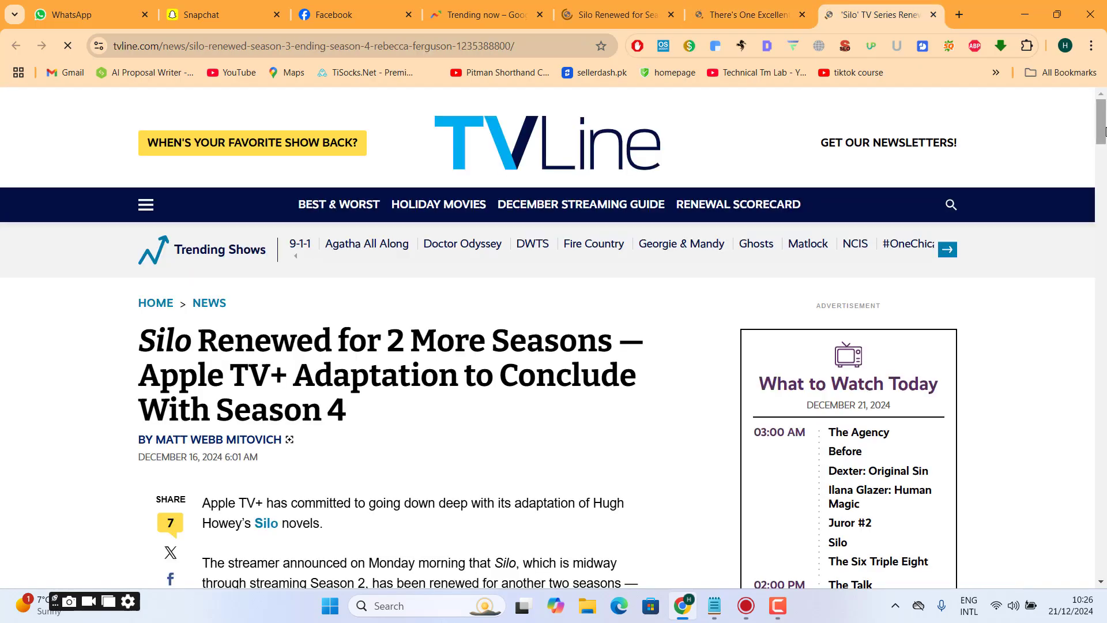
left_click_drag(1104, 127, 1106, 18)
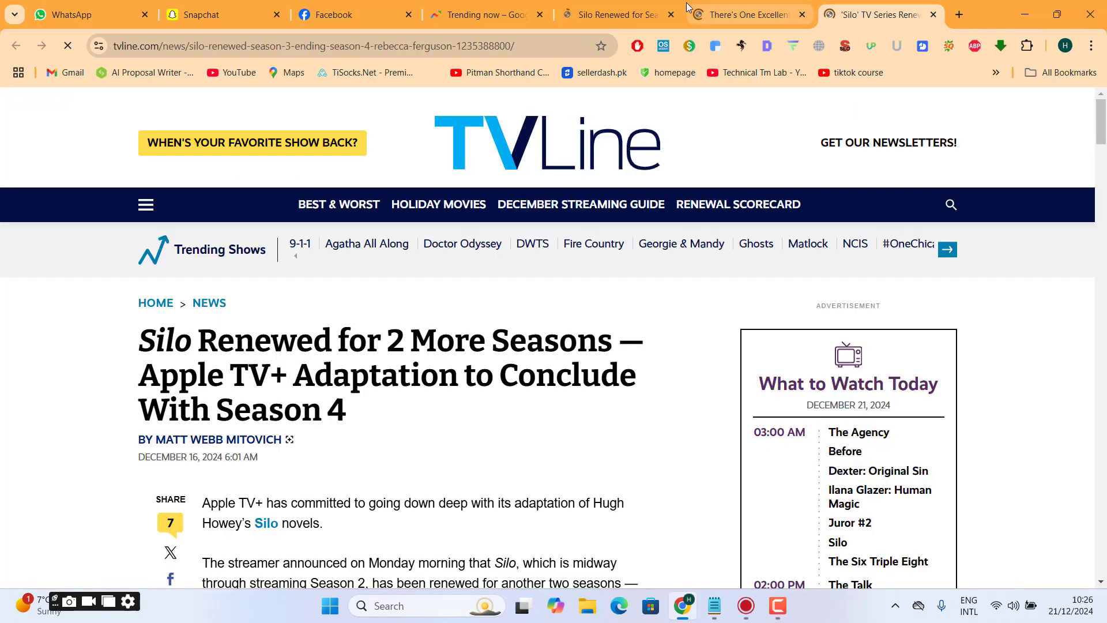
left_click(626, 8)
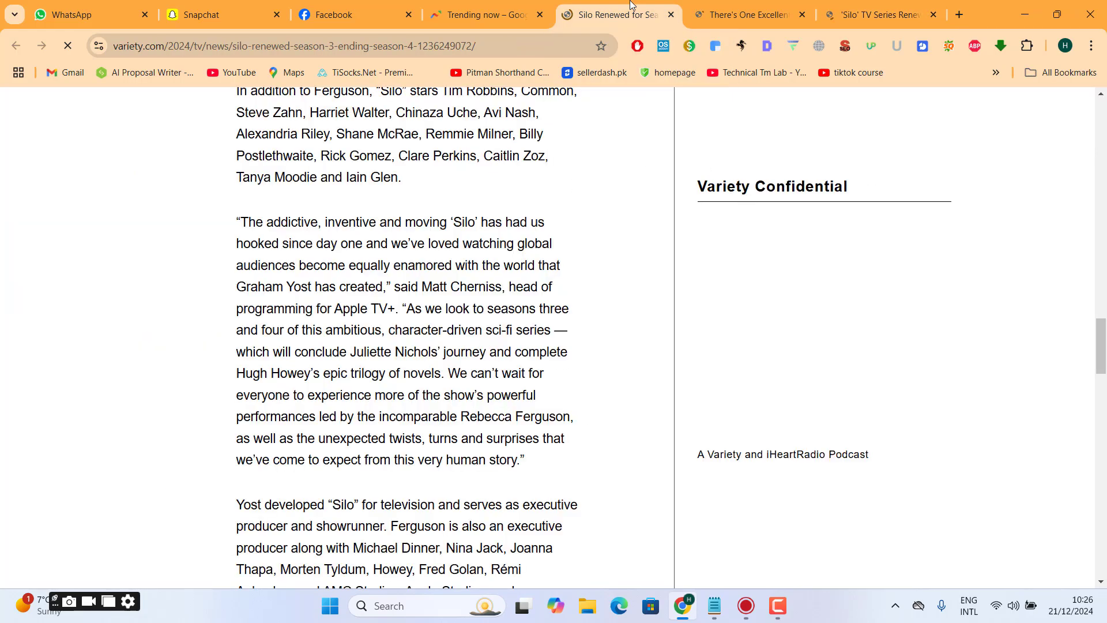
left_click(485, 14)
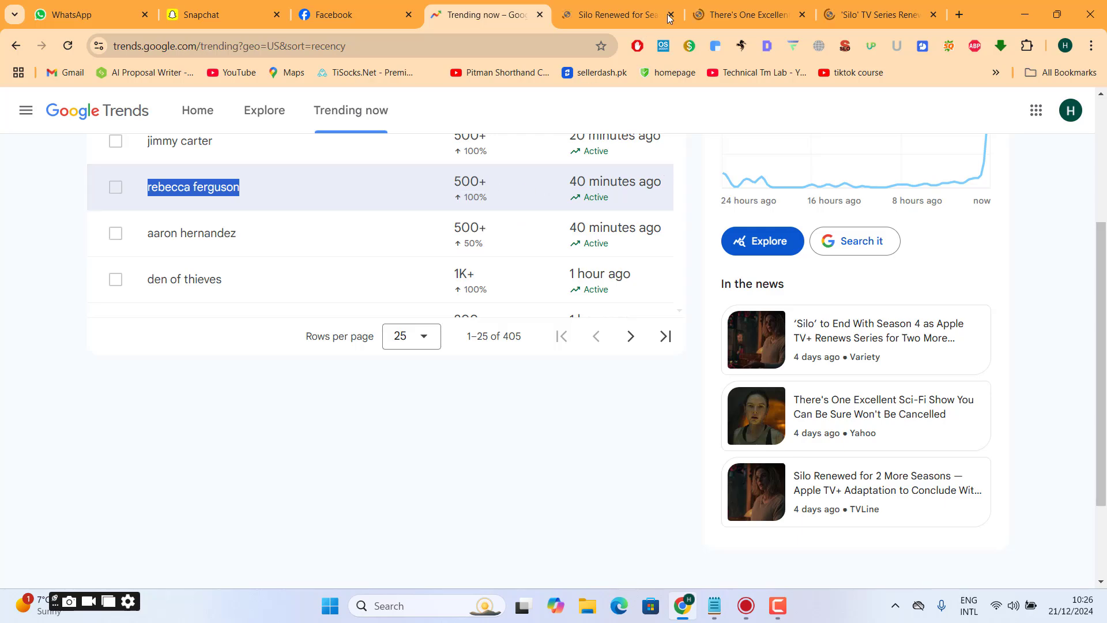
- Dismiss the ad request on the Variety article and select its full headline
left_click(630, 4)
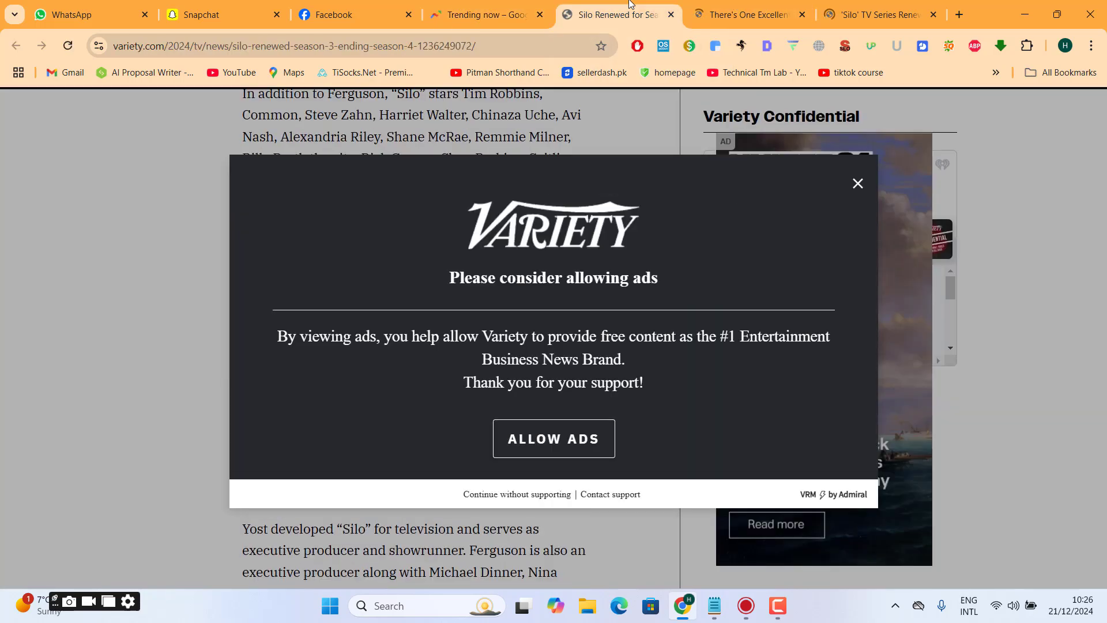
left_click(858, 183)
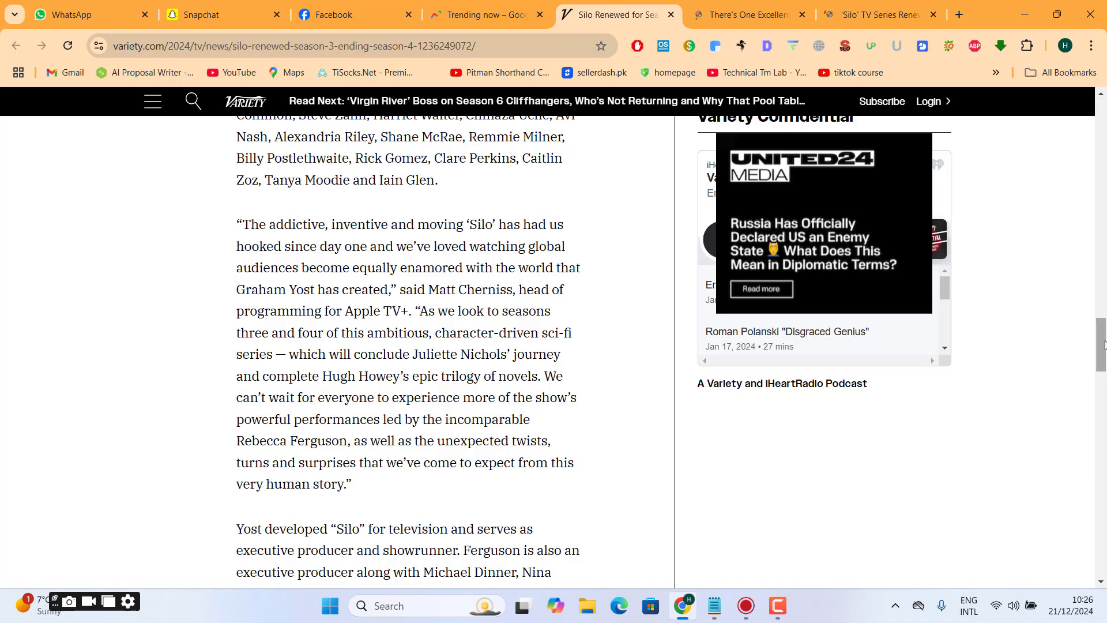
left_click_drag(1101, 345, 1102, 185)
scroll(511, 425, "up", 9)
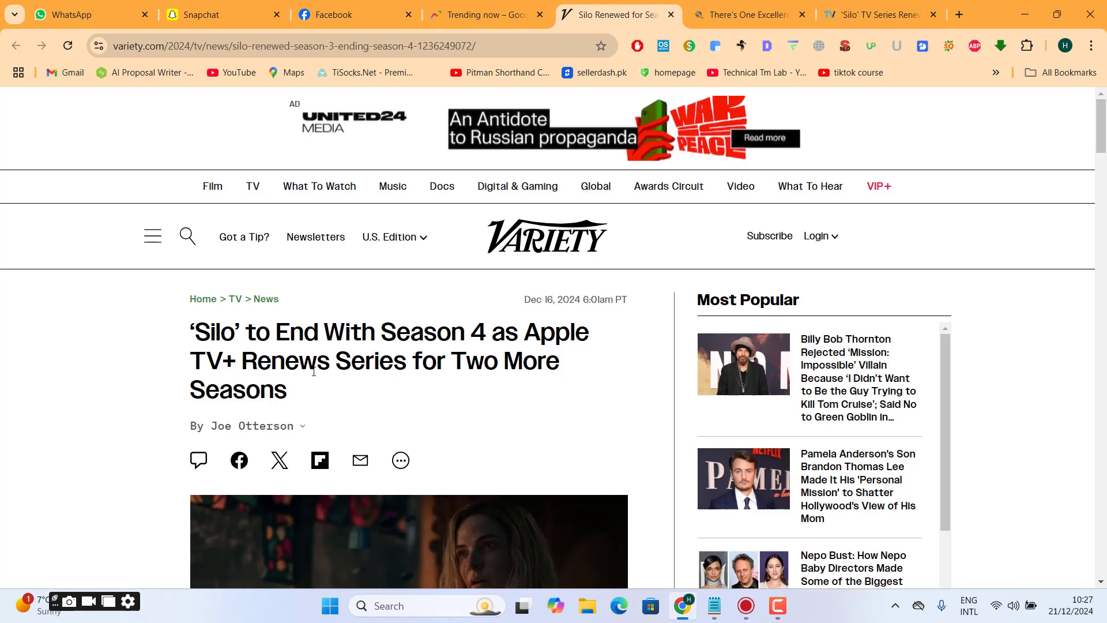
triple_click(291, 359)
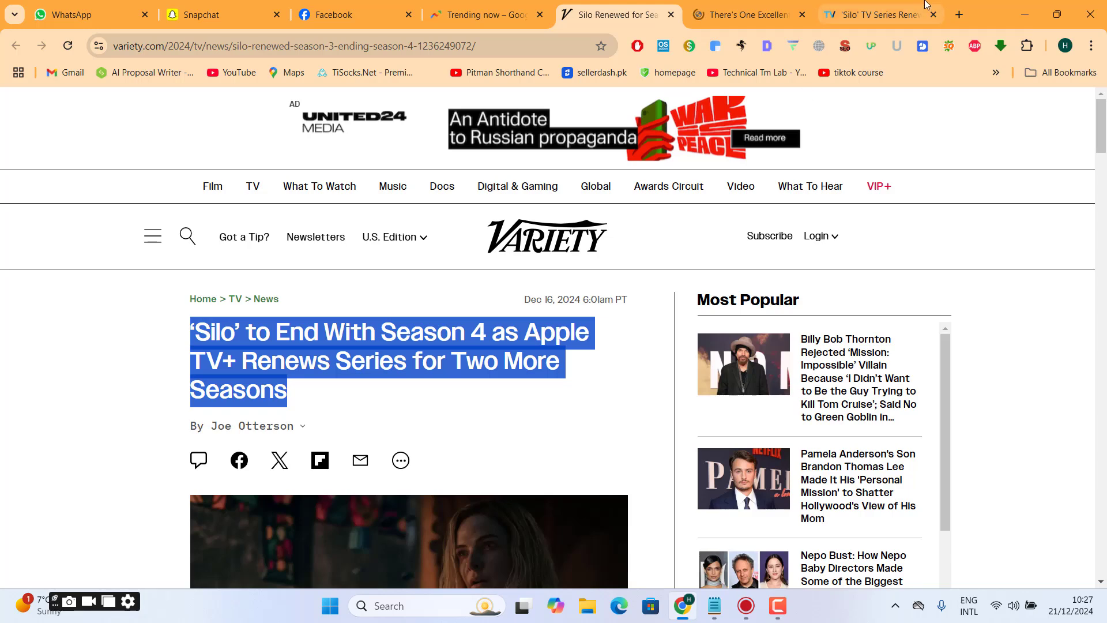
- Open ChatGPT in a new browser tab with a blank chat ready for a message
left_click(959, 12)
type("chat.openai.com/chat")
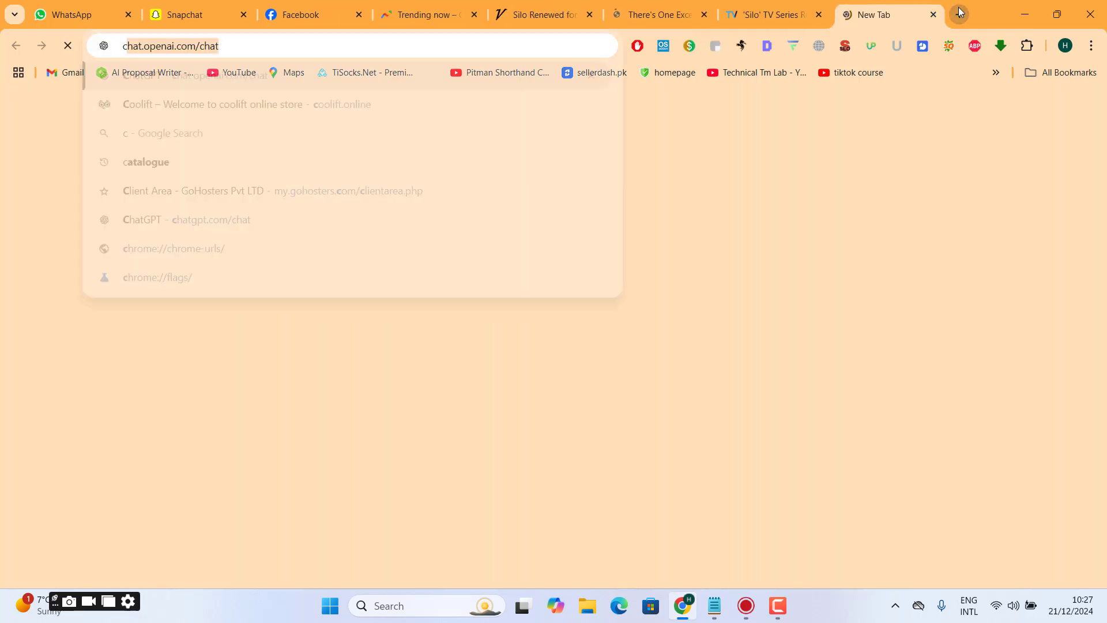
key("Return")
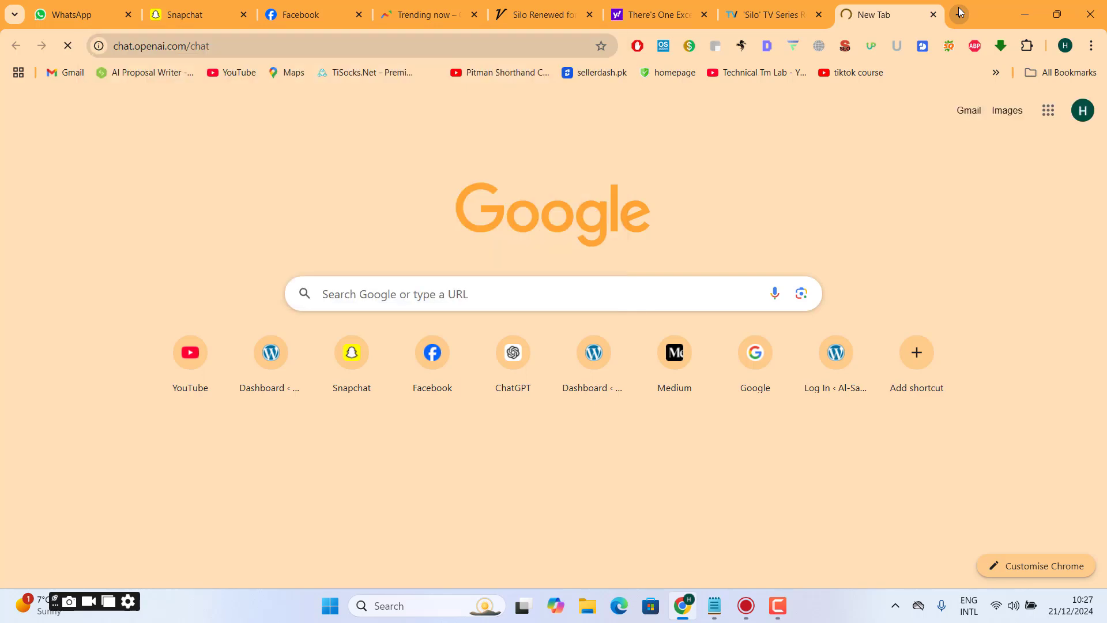
left_click(773, 14)
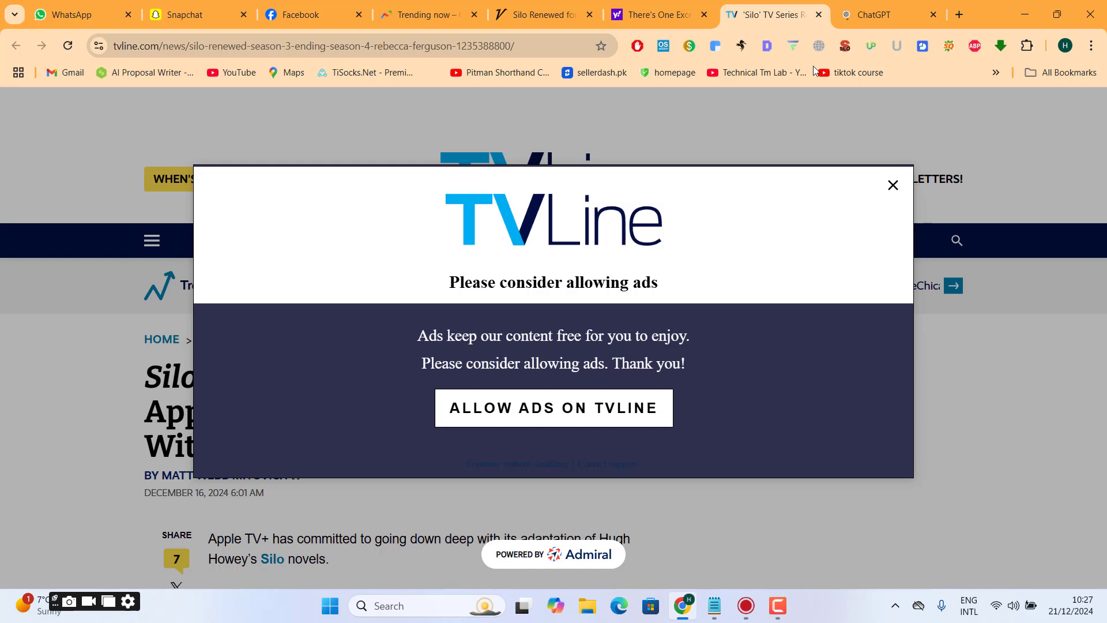
left_click(867, 3)
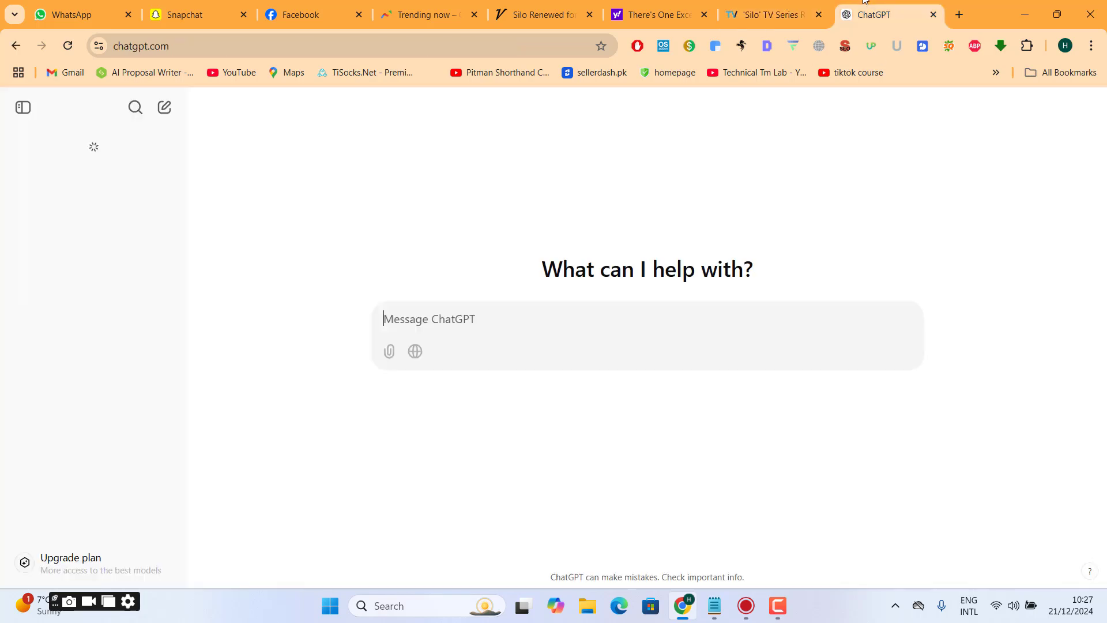
- Start the ChatGPT prompt with "hello chatgpt mery pas google trend"
type("hello cha")
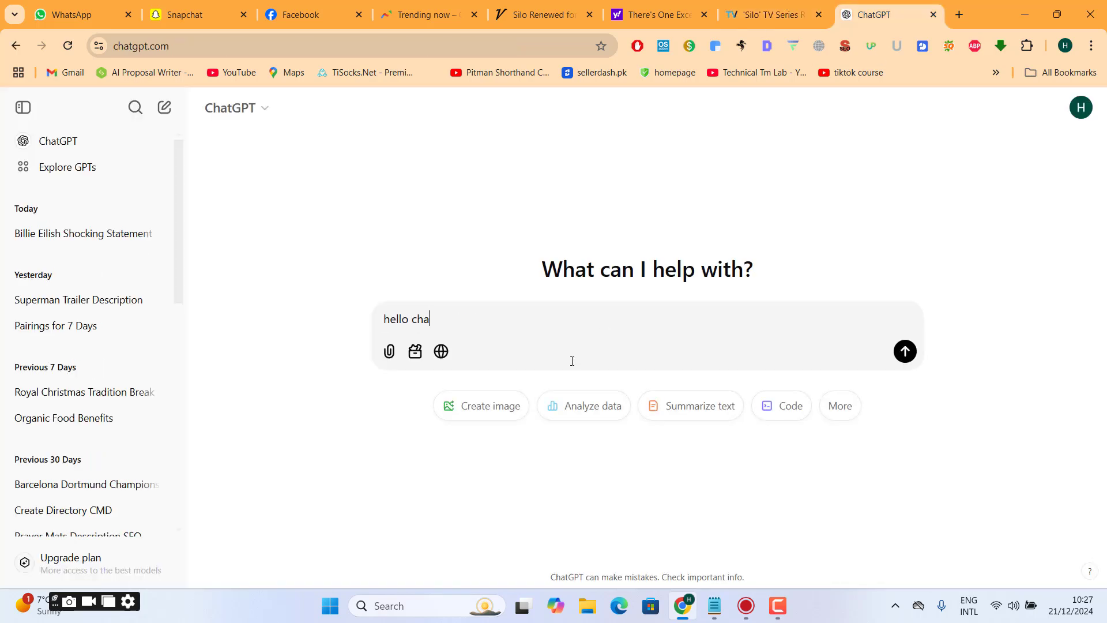
type("gt")
key("BackSpace")
key("BackSpace")
key("BackSpace")
type("tgpt mery pas gogl")
key("BackSpace")
key("BackSpace")
type("ogle trend ")
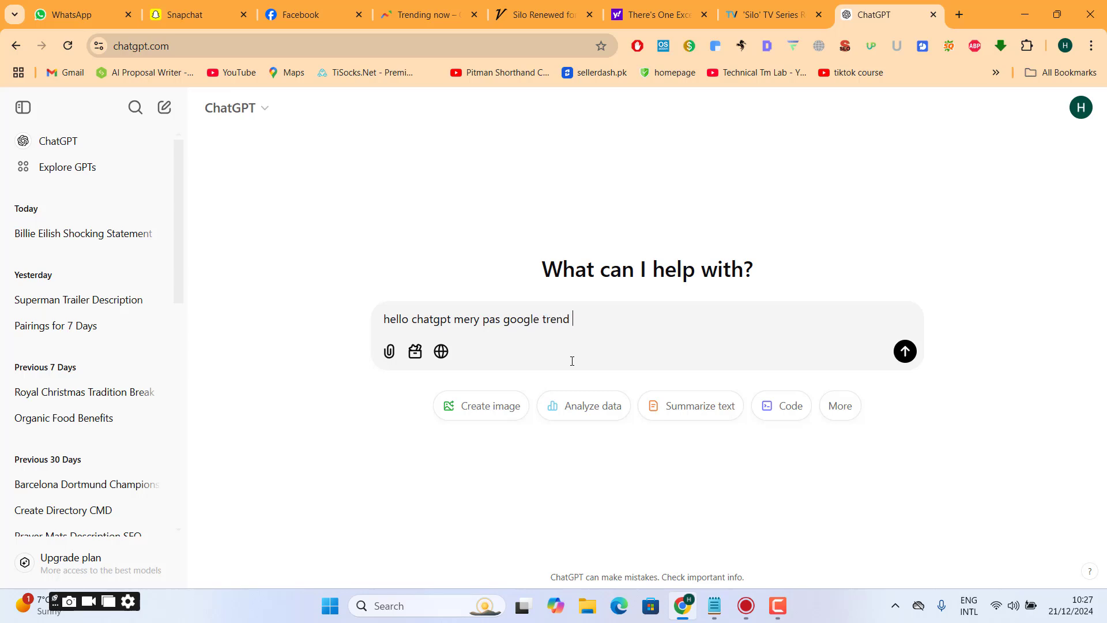
type("ka 1 article hy main apko us")
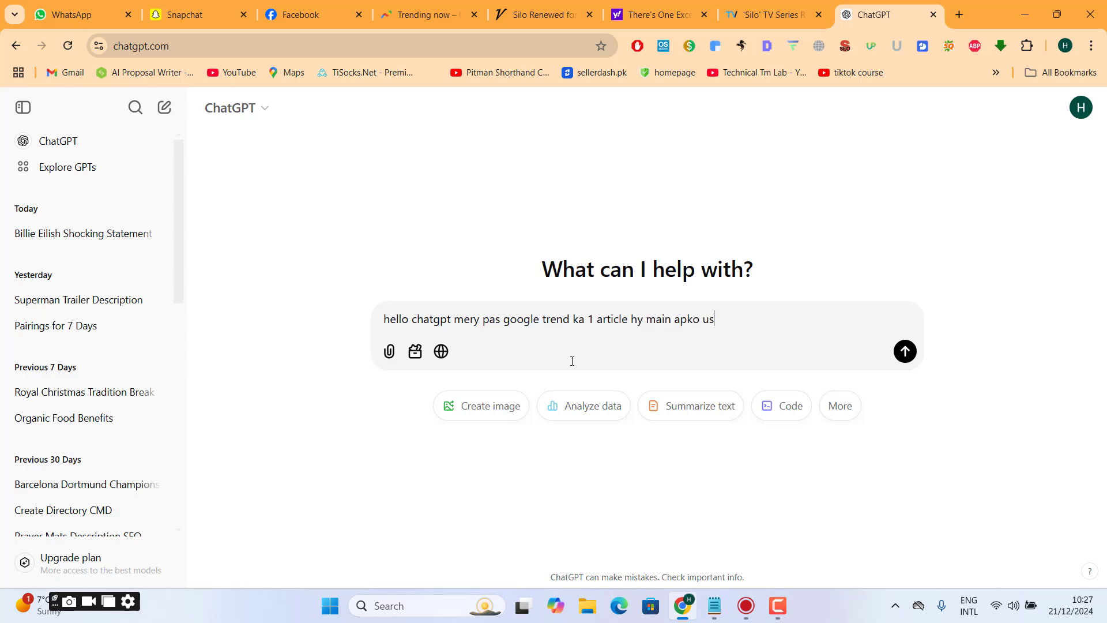
type(" articl")
type("cle ka complete data ")
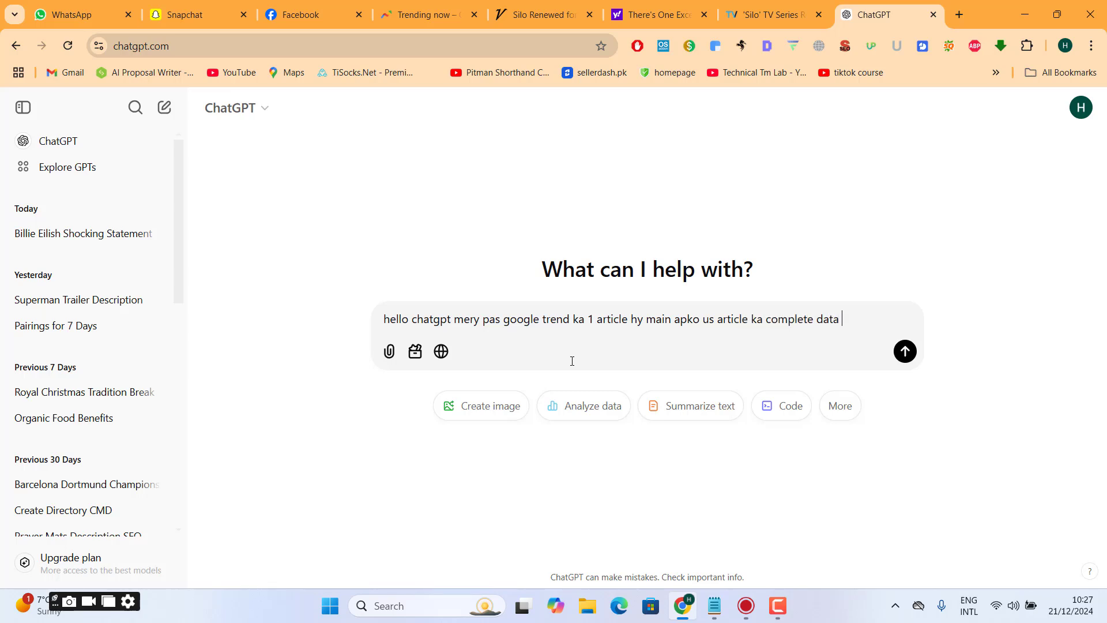
type("provide krn ga")
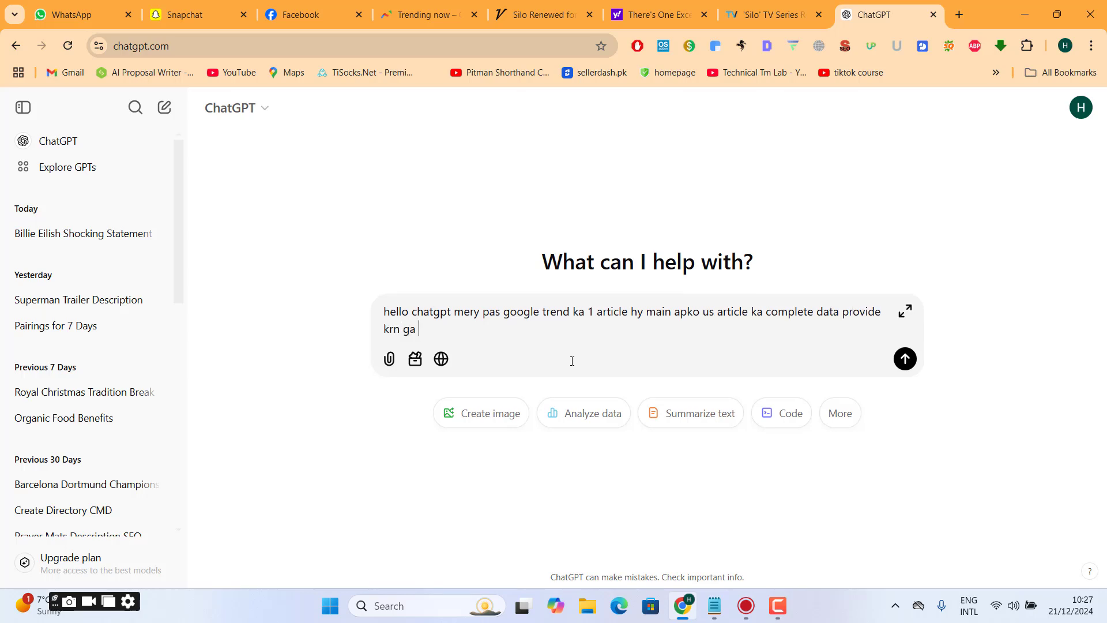
type(" ap ny us data ko read kr")
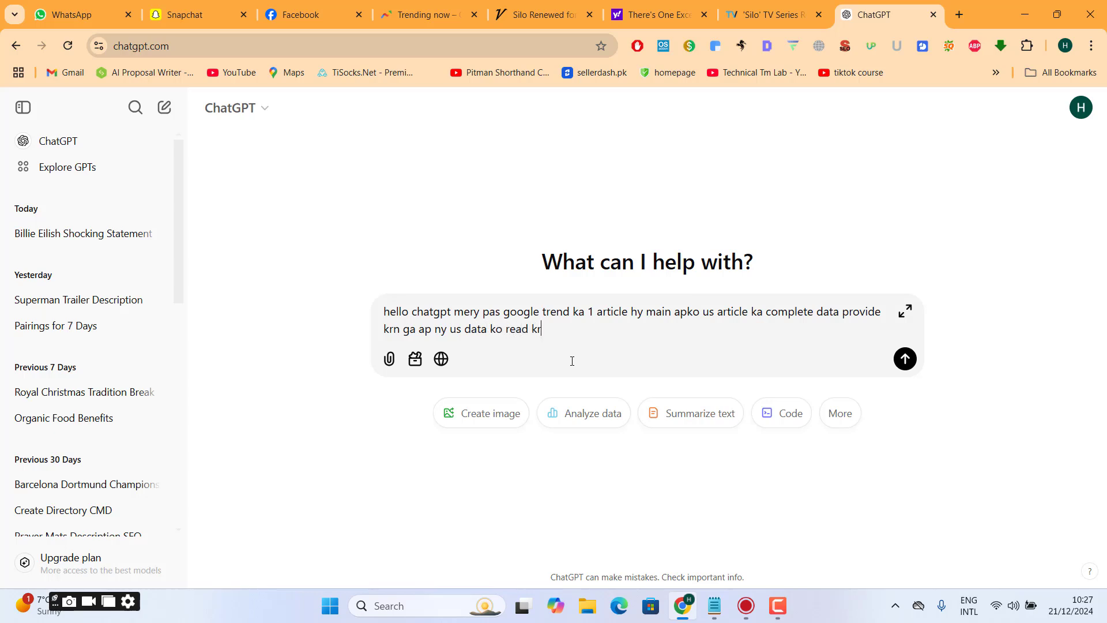
type("na hy or mery leye 400 - 500 word")
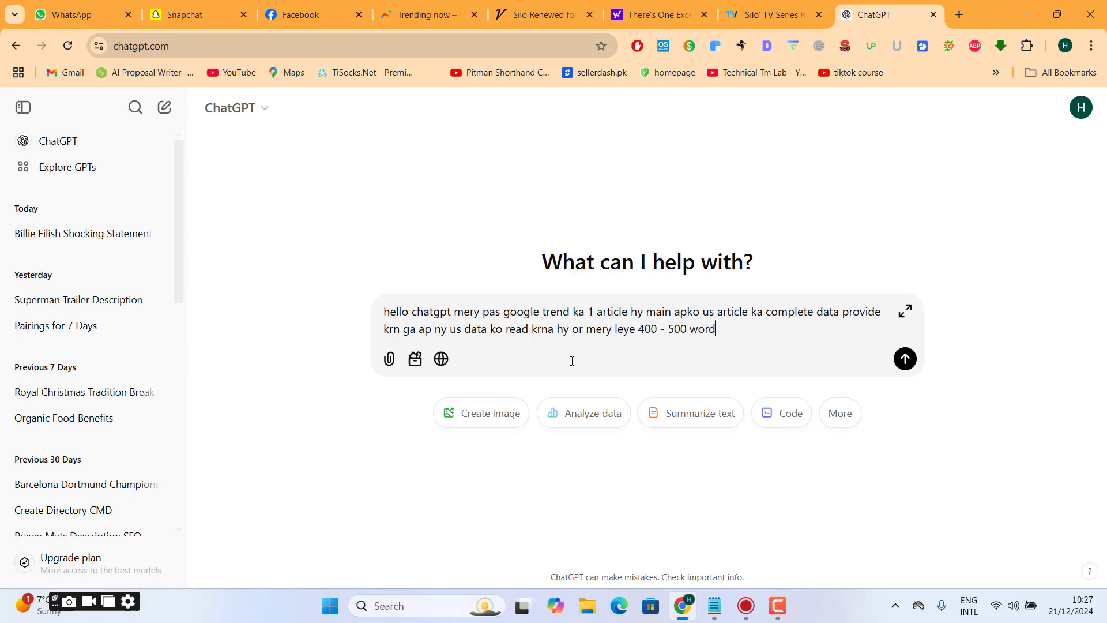
type("s ka article likh kr dena hy")
- Complete the instruction with "ap ny us data ko read krna hy or mery leye 400 - 500 words ka article likh kr dena hy"
key("shift+Return")
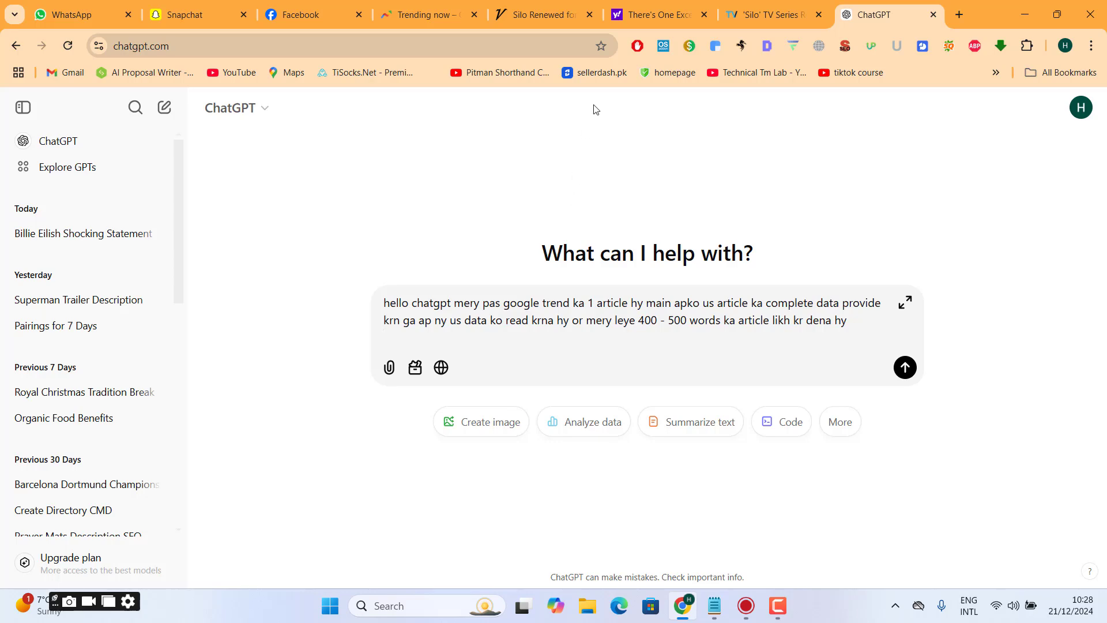
- Copy the TVLine article's headline and add it to the prompt on a new line labelled "Title 1 :"
left_click(767, 14)
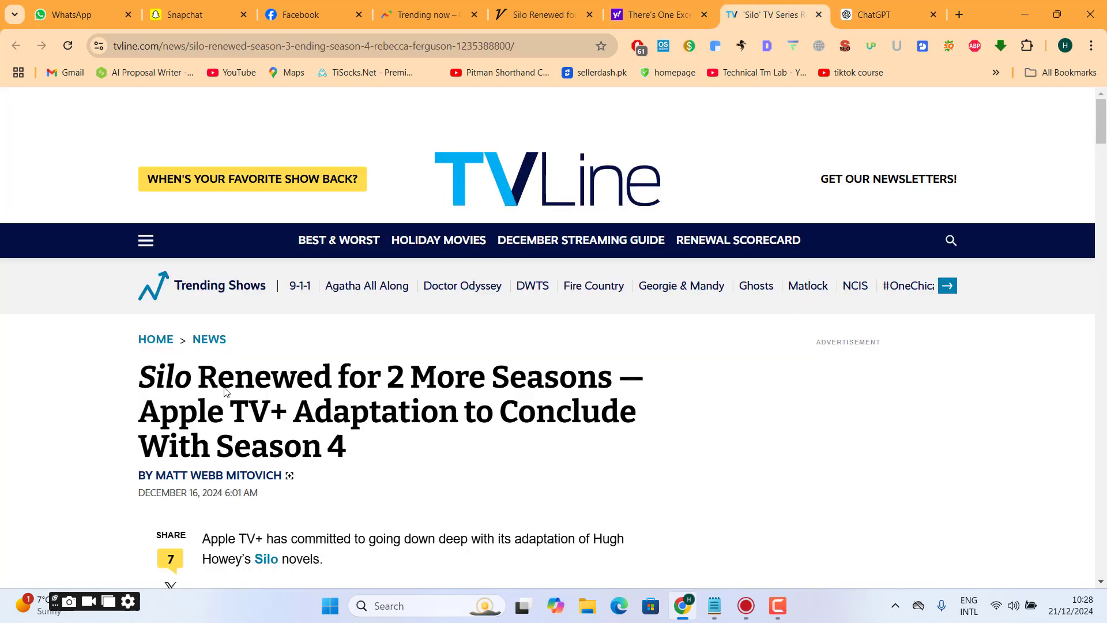
triple_click(274, 411)
key("ctrl+c")
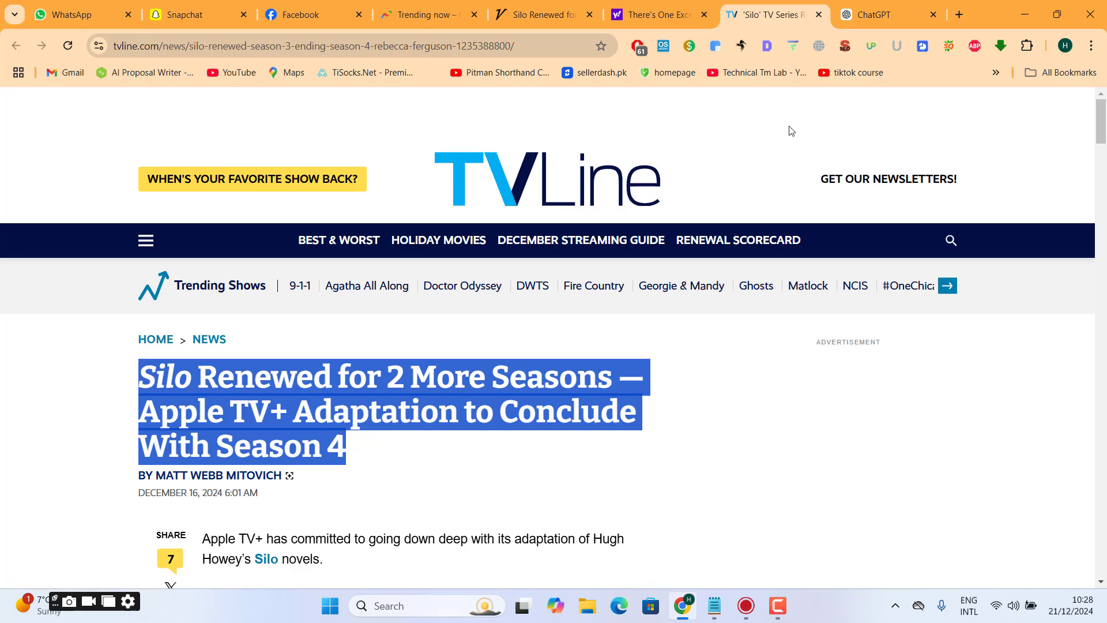
left_click(883, 14)
type("Ti")
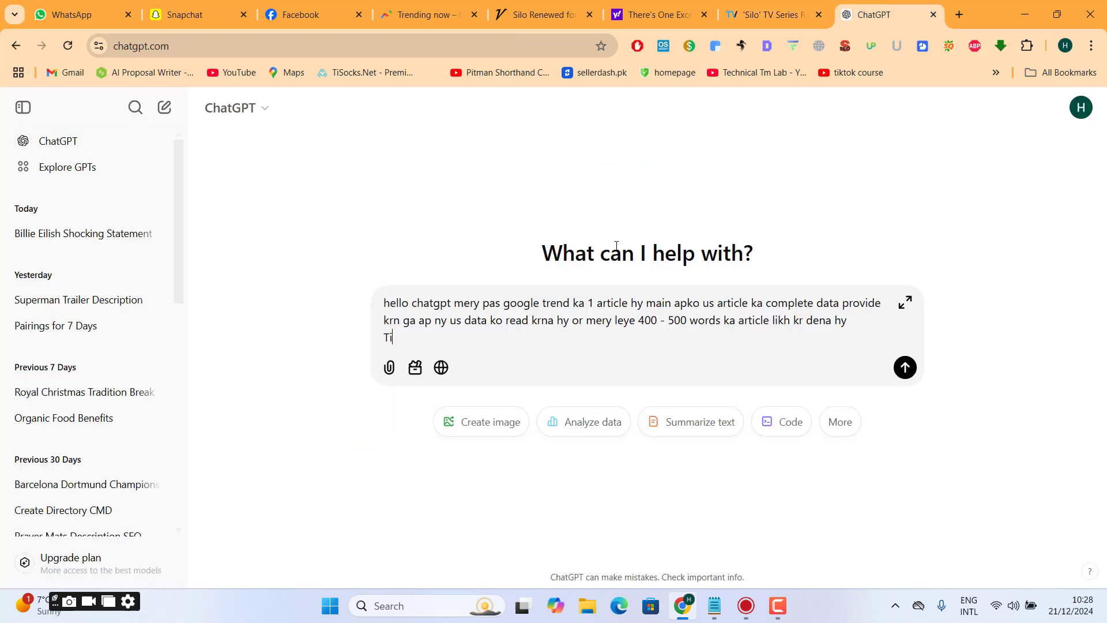
type("tle 1 :")
key("ctrl+v")
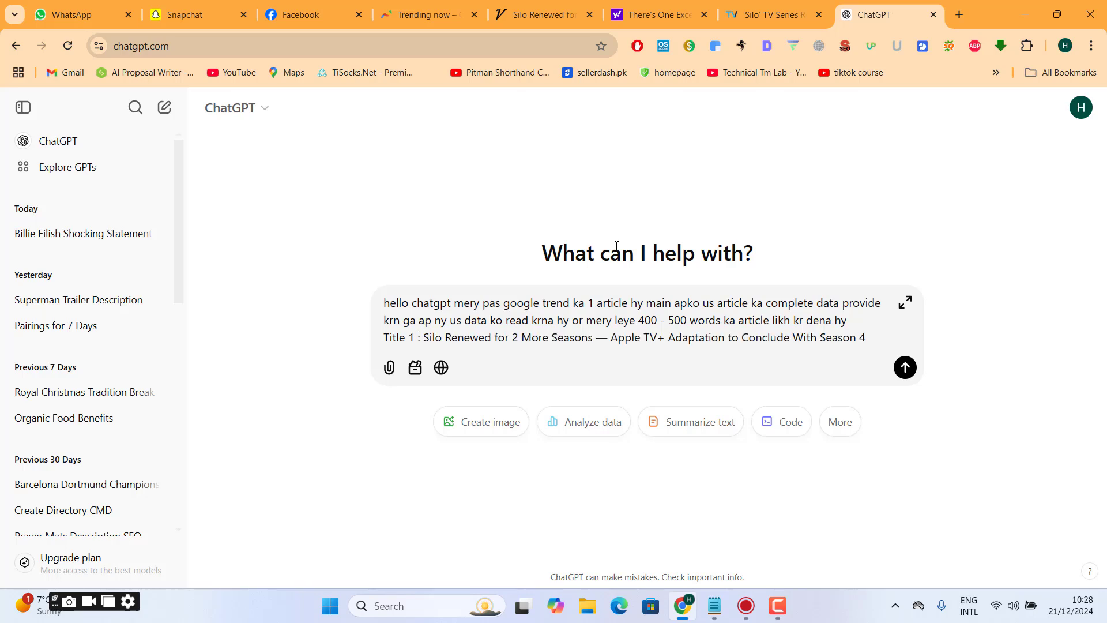
- Copy the Variety article's headline and add it to the ChatGPT prompt on a new line labelled "Title 2 :"
key("shift+Return")
type("Title 2 :")
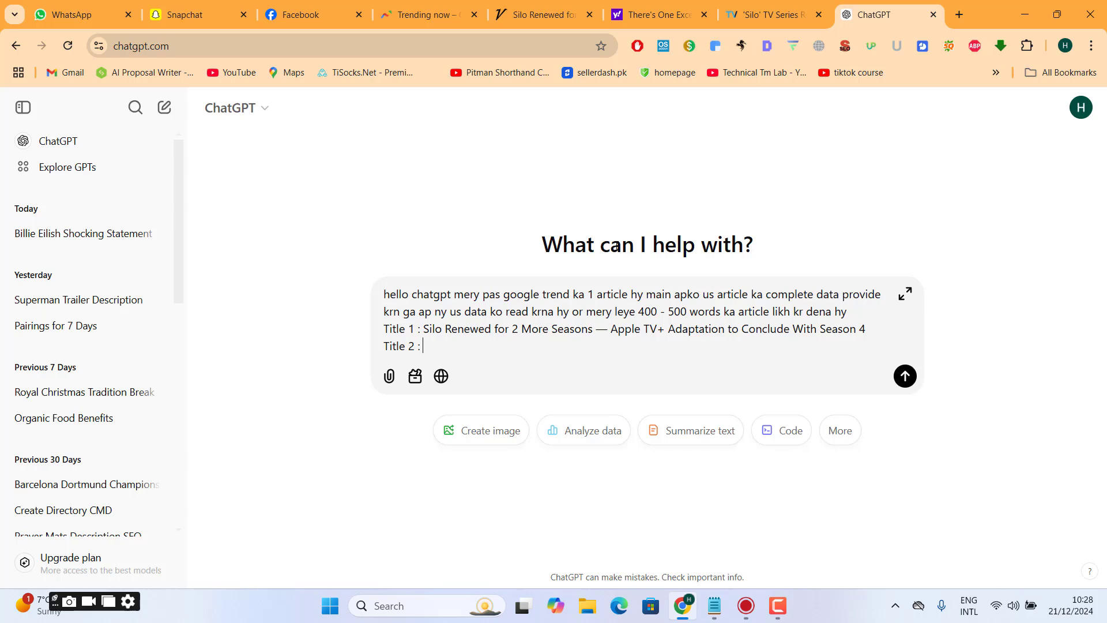
left_click(539, 14)
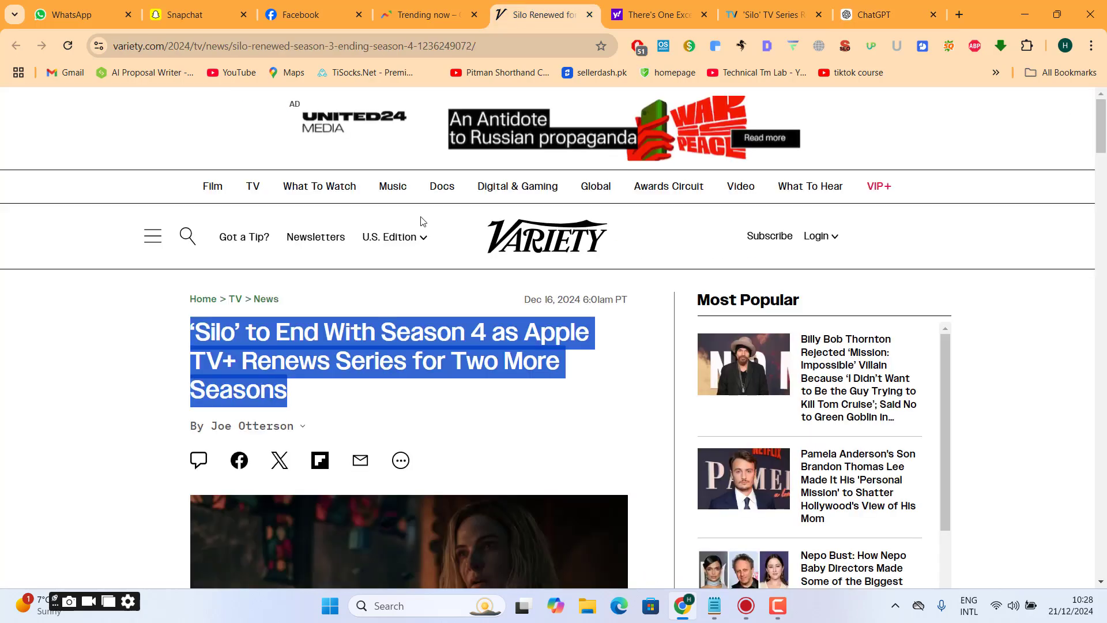
double_click(385, 329)
triple_click(385, 328)
key("ctrl+c")
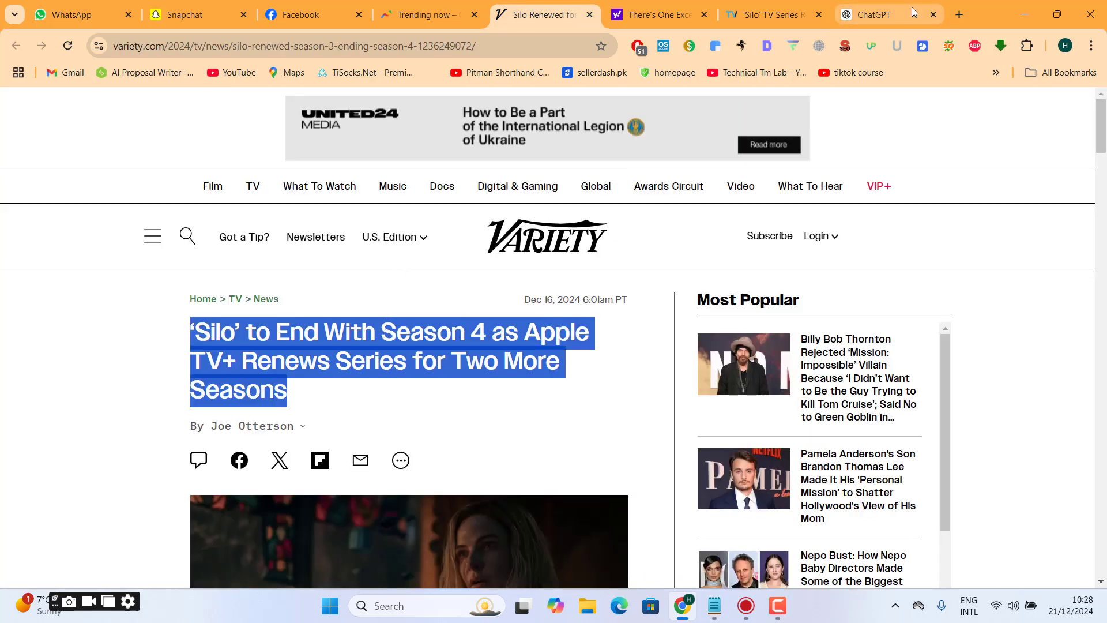
left_click(879, 12)
key("ctrl+v")
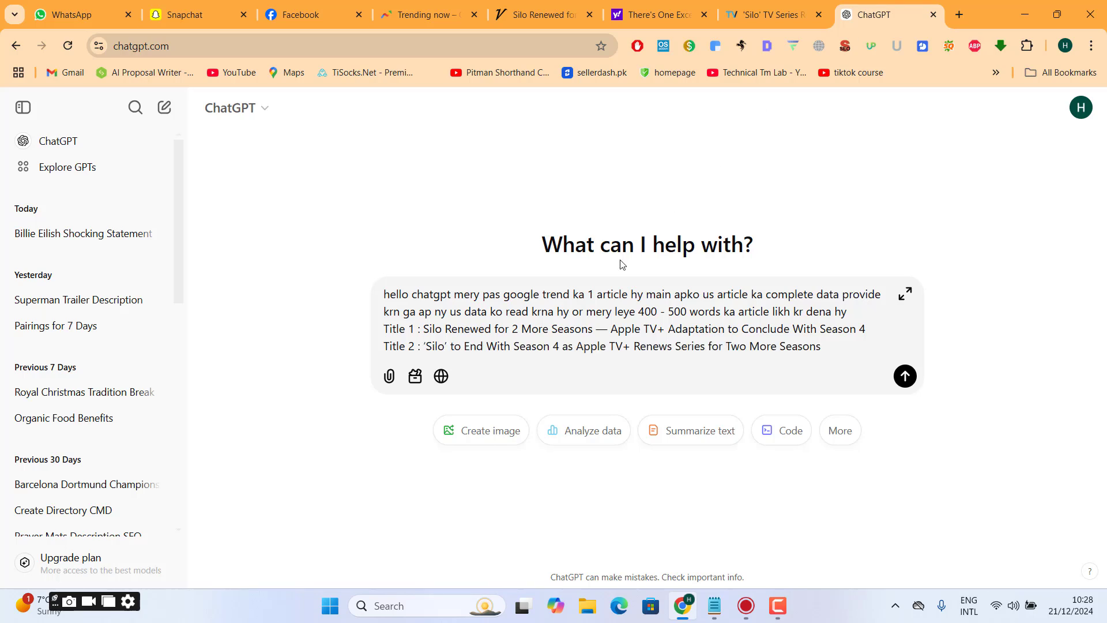
- Start a new prompt line with "yeh 2 title in ko use kr k 1 new title bana"
key("shift+Return")
type("yeh ")
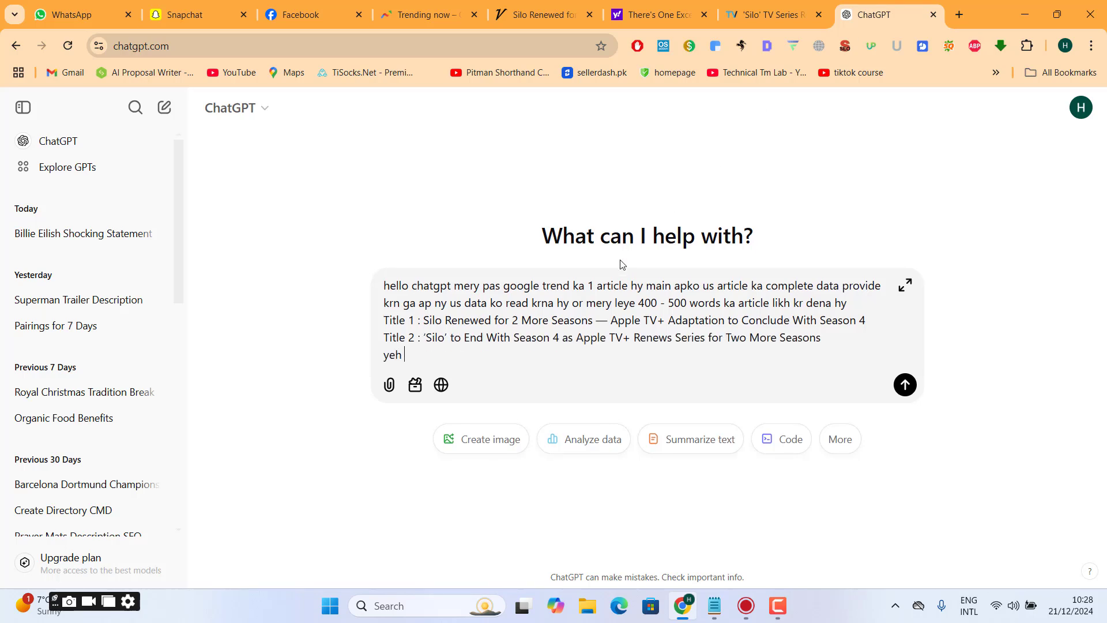
type("2 title in ko use kr k 1 new title bana ")
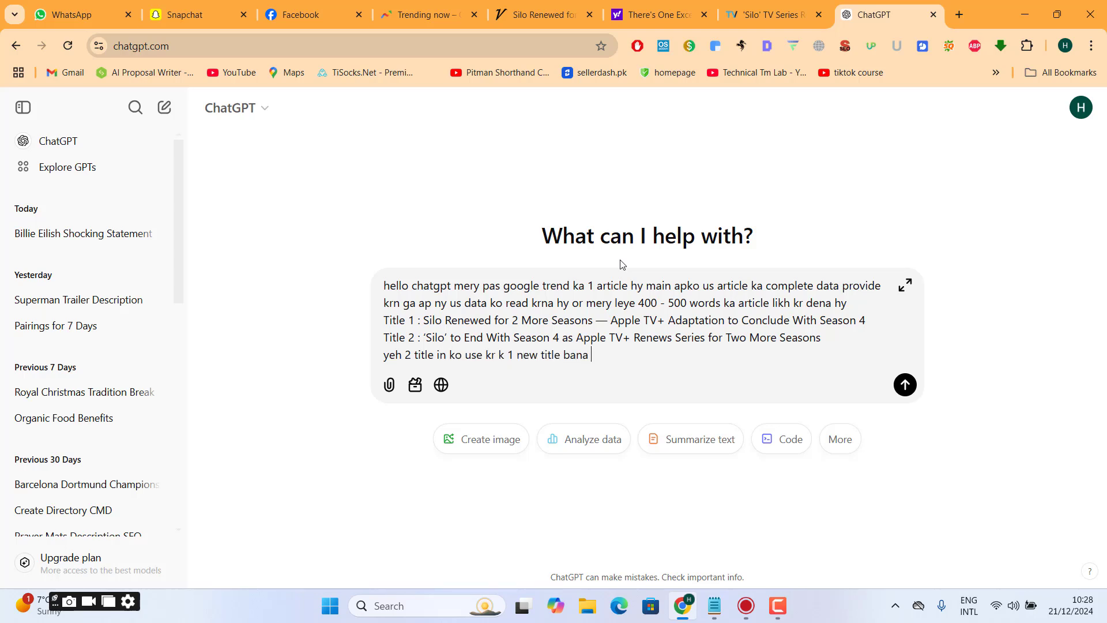
type("k den title unique or click ba")
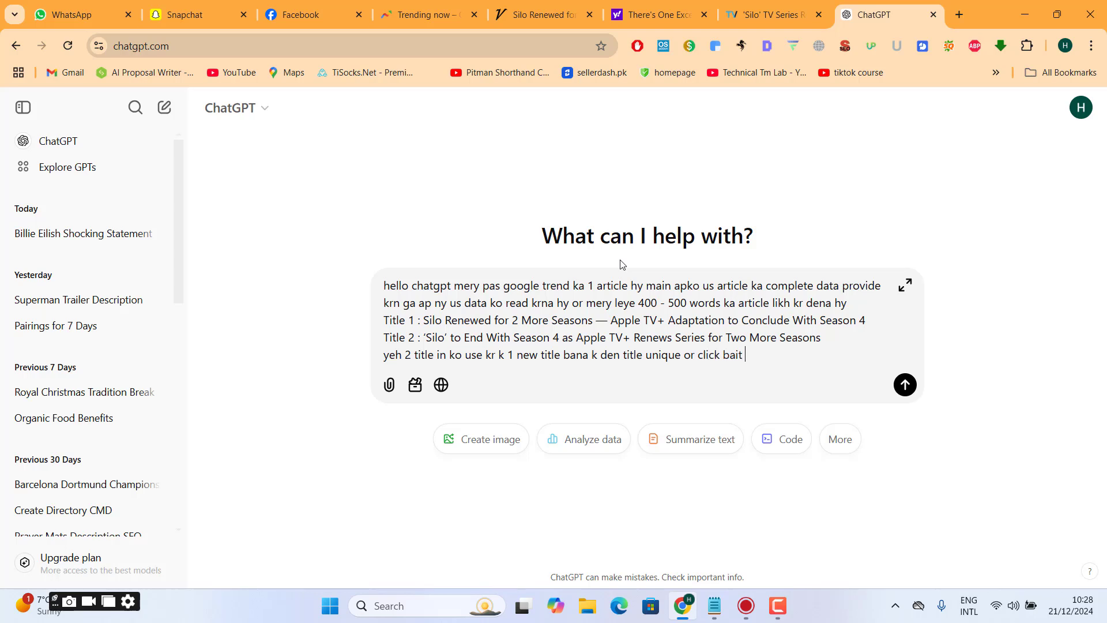
type("i")
- Finish the title instruction with "k den title unique or click bate ho ..." and start a new line
key("BackSpace")
type("te ho ...")
key("shift+Return")
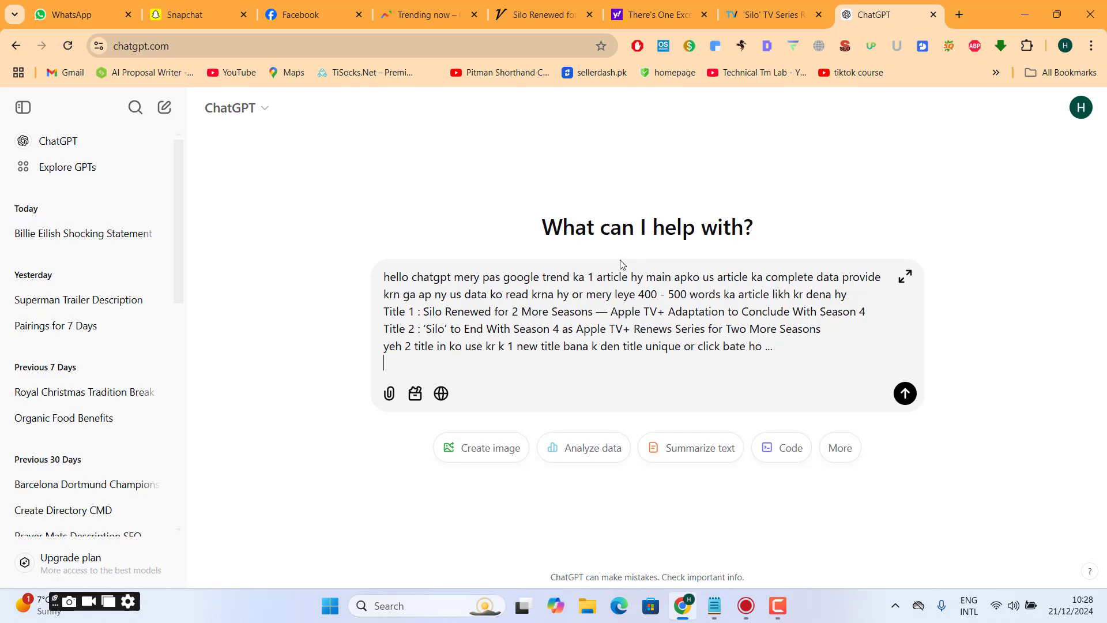
- Copy the Variety article's full body text and add it to the prompt in quotation marks below the line "yeh article ka content hy"
key("ctrl+5")
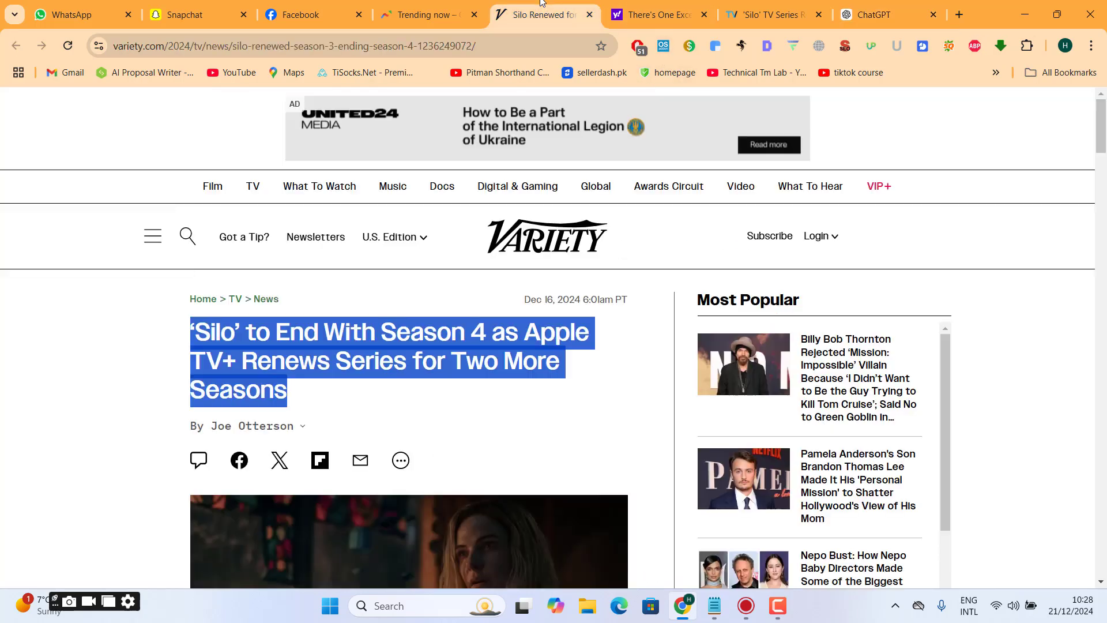
scroll(397, 293, "down", 10)
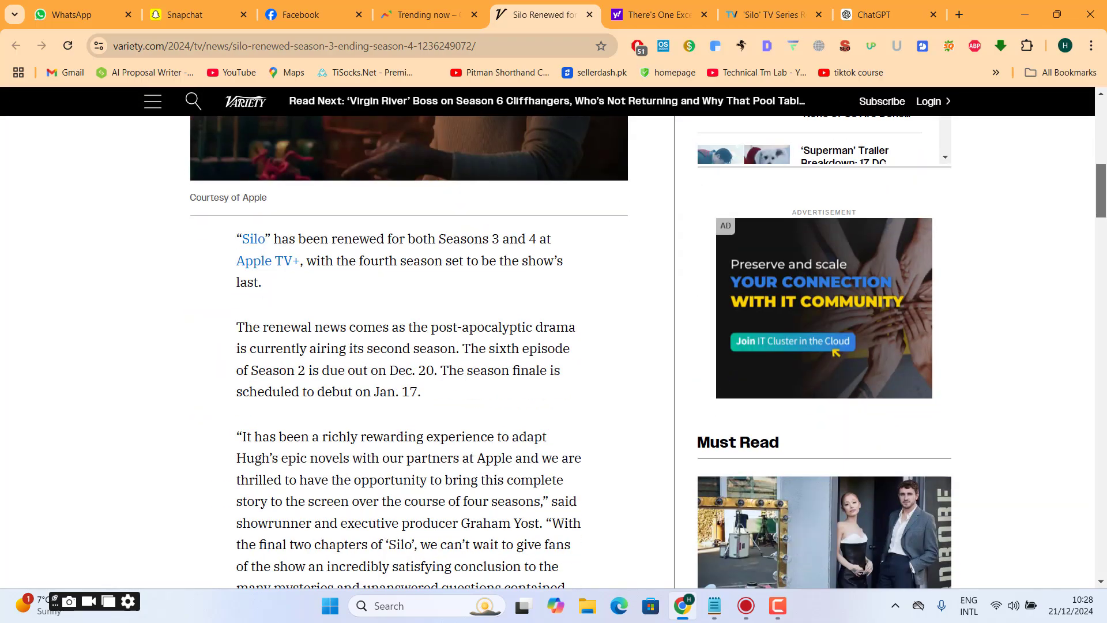
left_click_drag(235, 239, 327, 127)
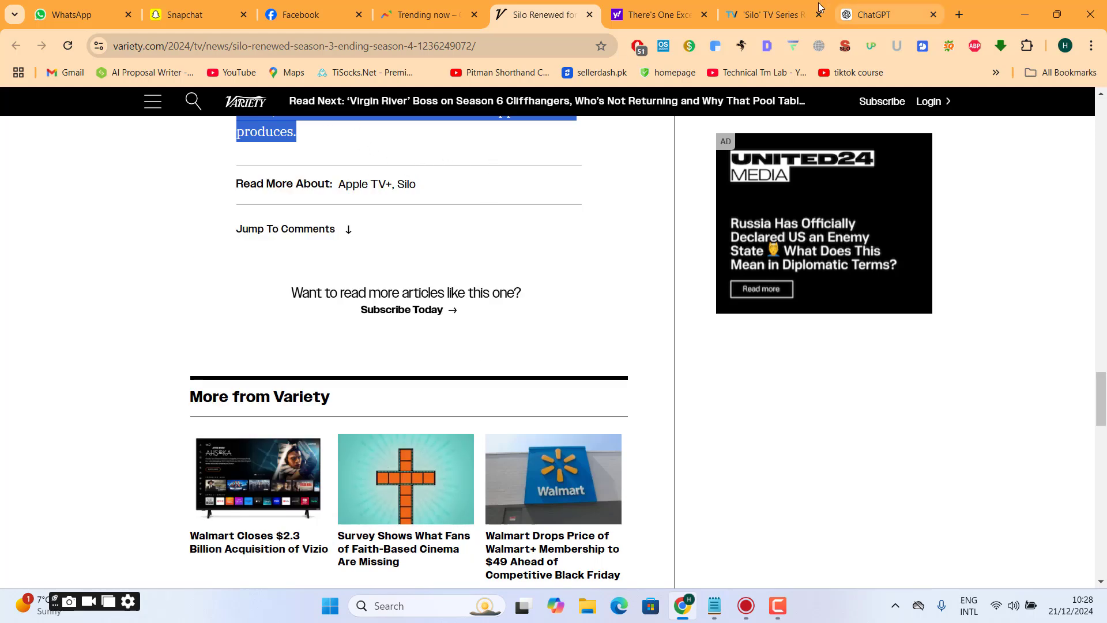
left_click(865, 4)
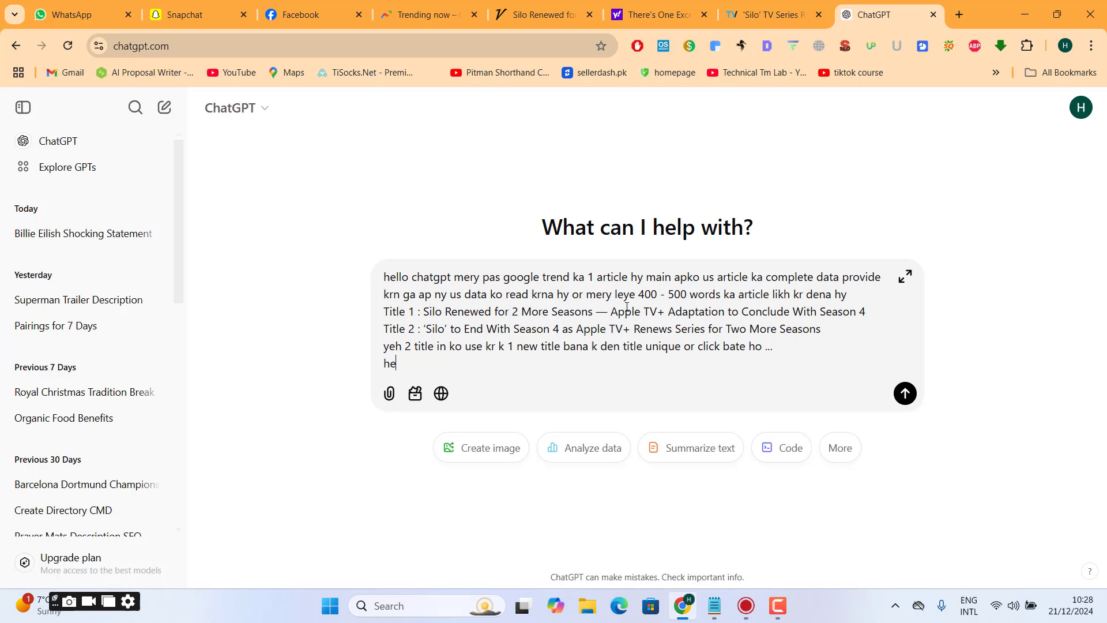
type("eh article ka content hy")
key("shift+Return")
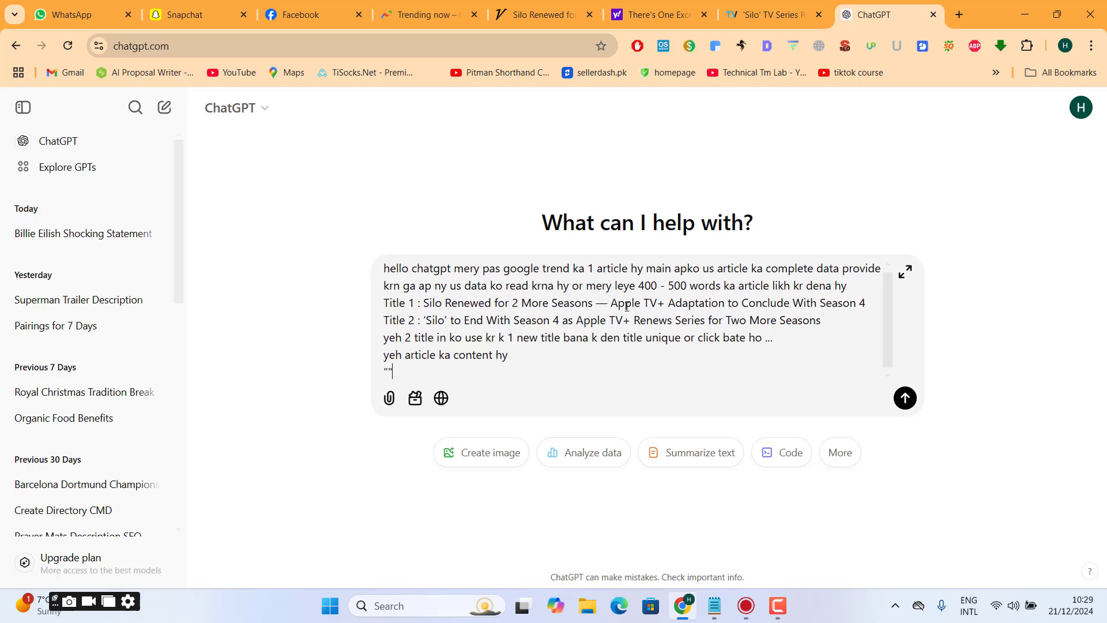
key("ctrl+v")
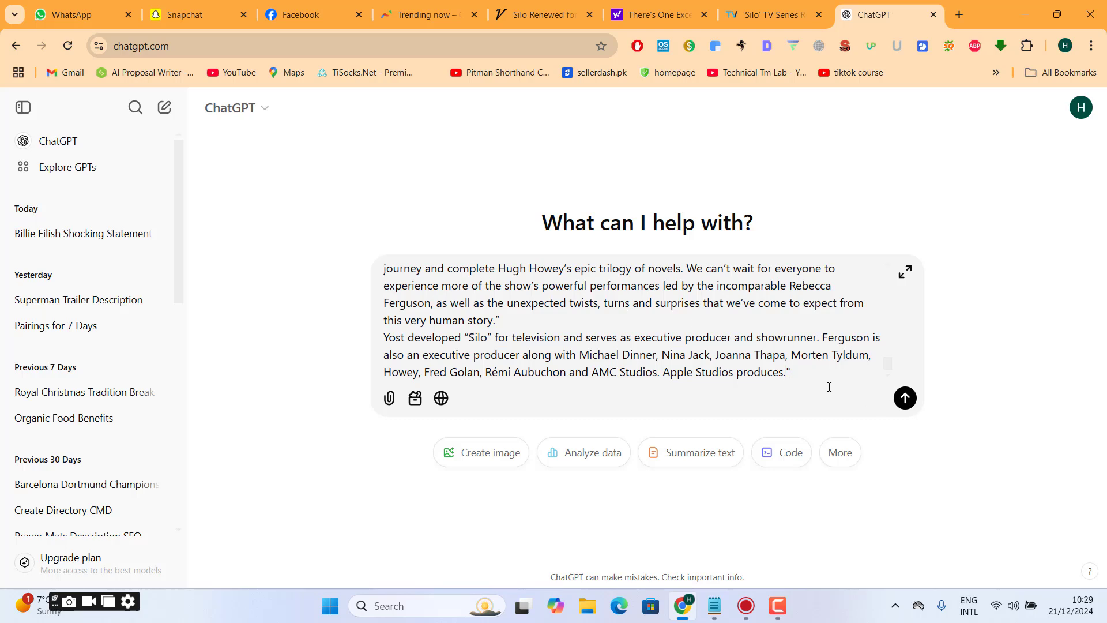
- Add the closing prompt line "ab new article likho note: article human writing and easy to understand ho"
key("shift+Return")
type("ab new arti")
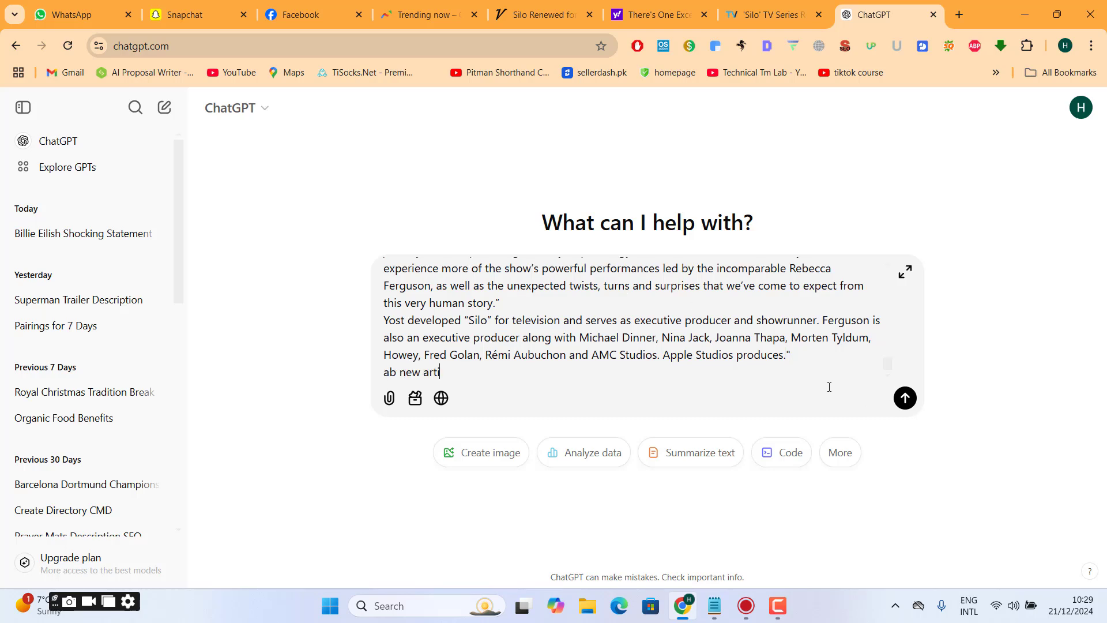
type("cle likho note: article human ")
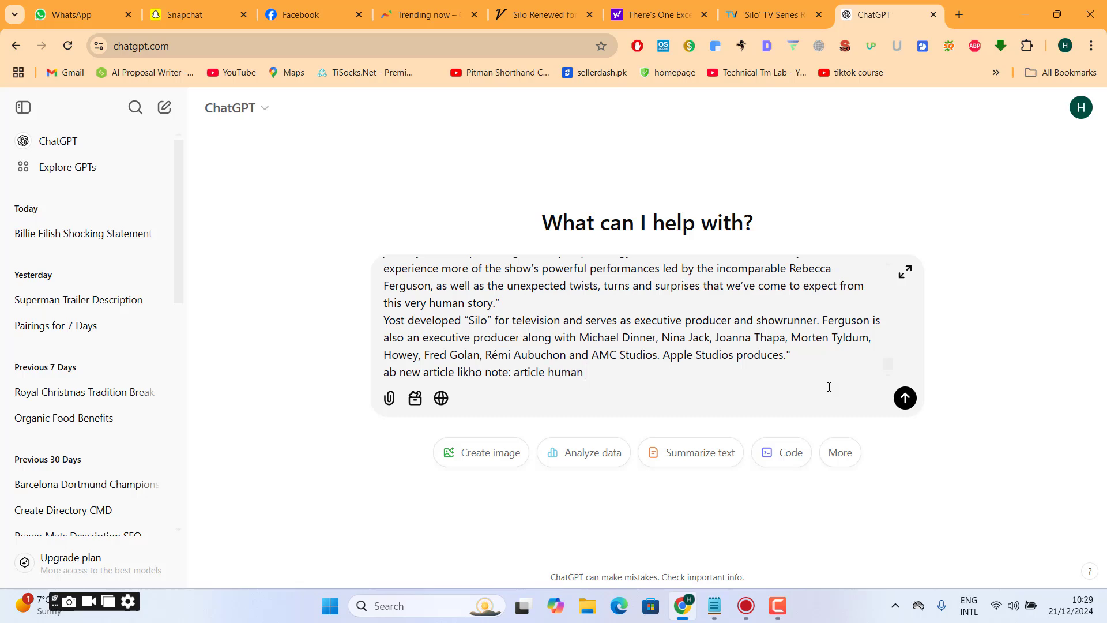
type("writing and easy to under")
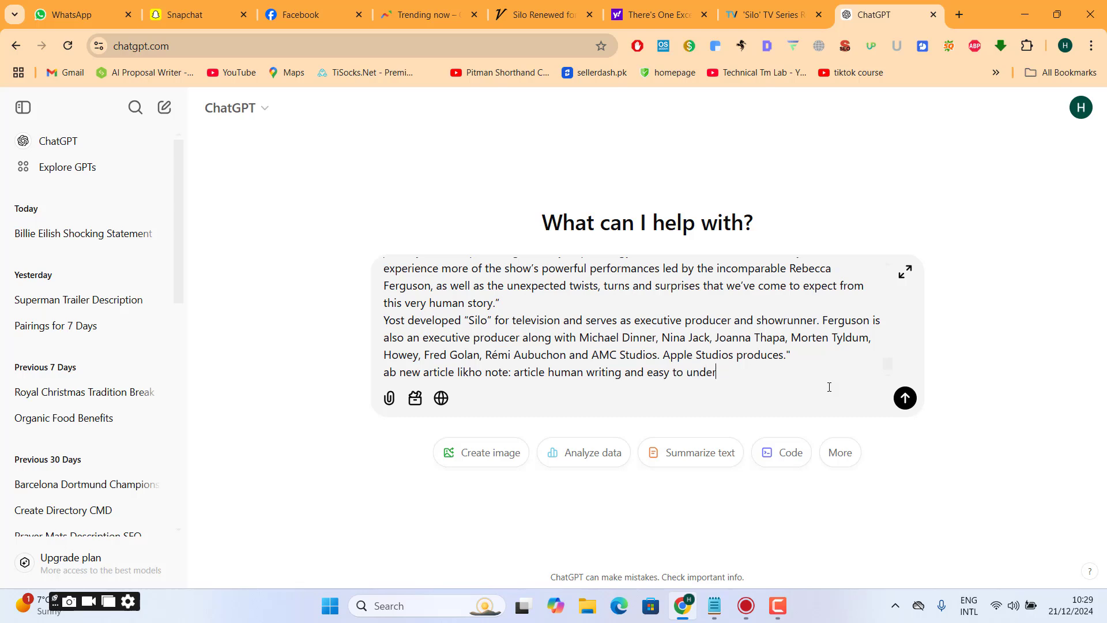
type("santd")
type("tand ho")
- Send the prompt, regenerate the failed response, and follow the generated article to its end
left_click(905, 399)
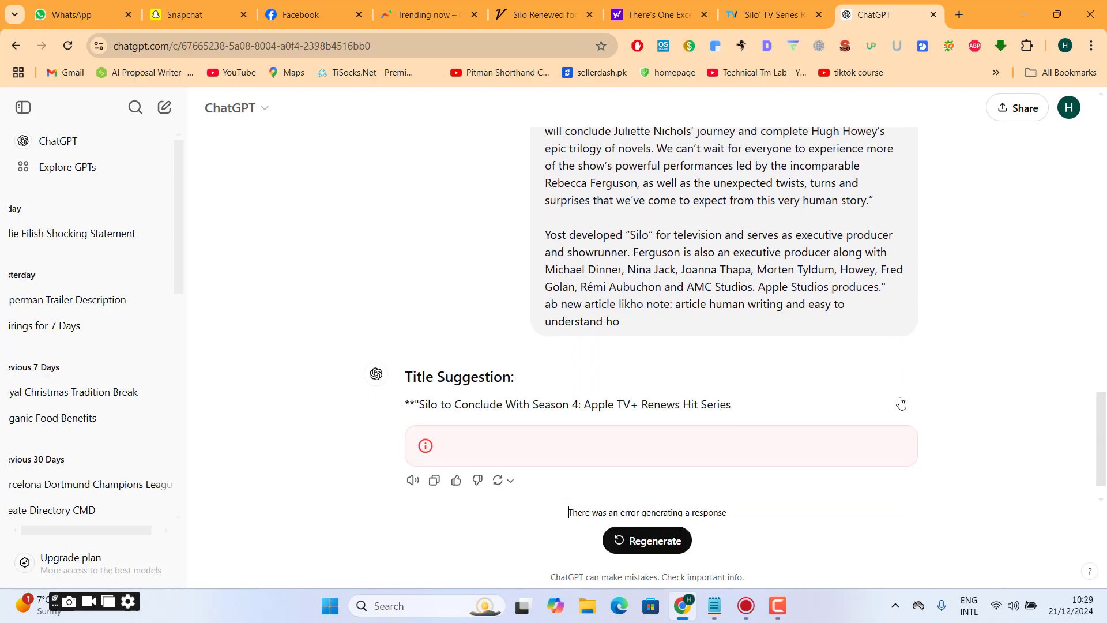
left_click(638, 540)
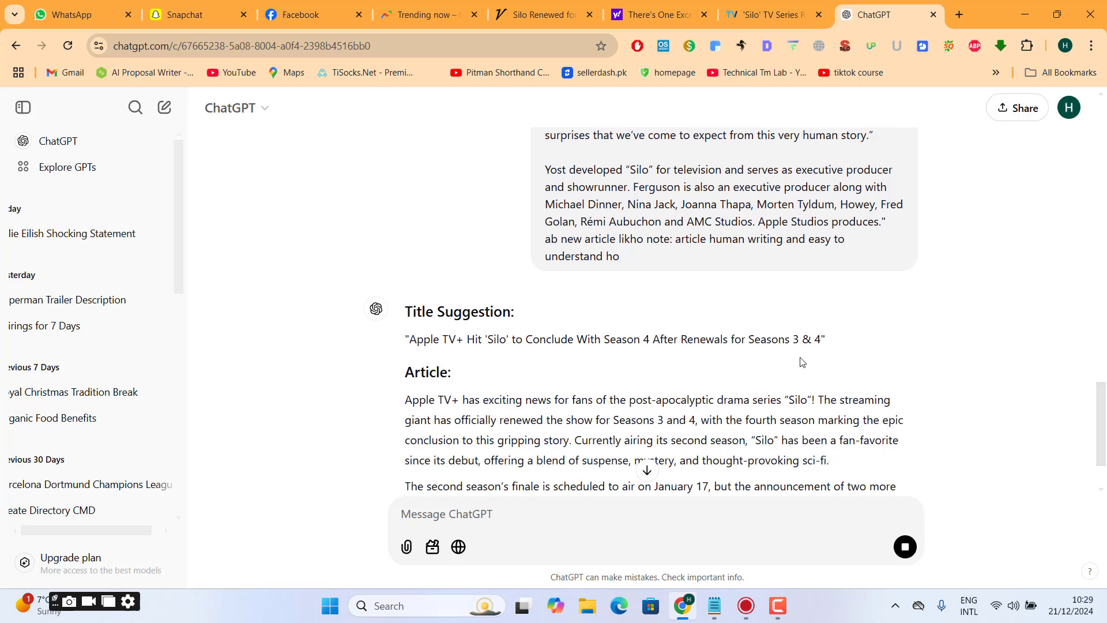
left_click_drag(1105, 405, 1106, 428)
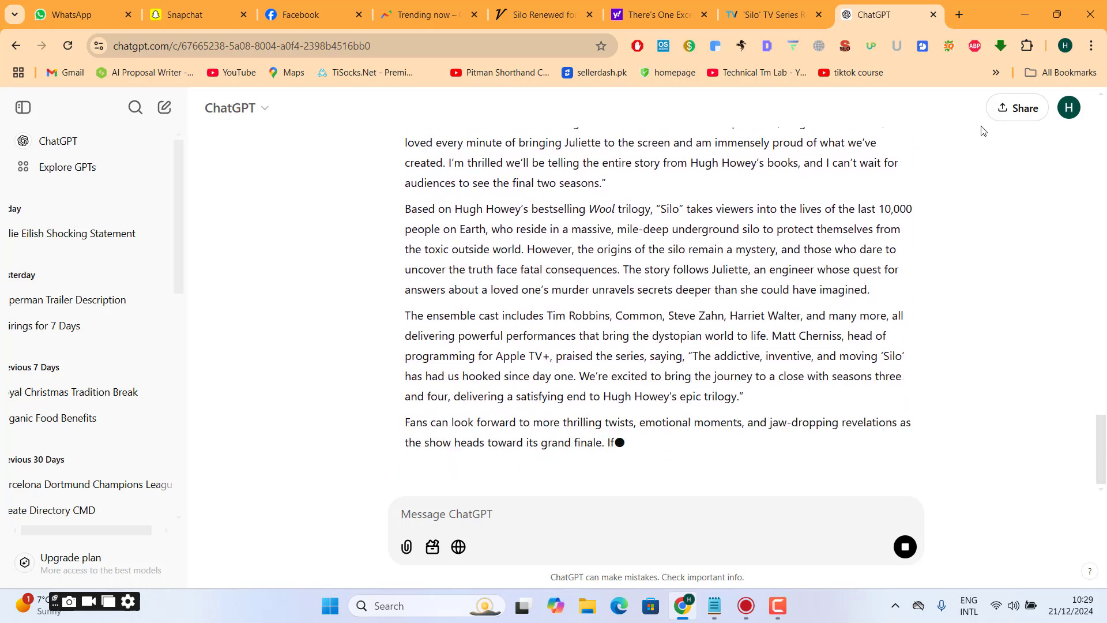
- Open medium.com in a new tab and show the account's published stories
left_click(966, 7)
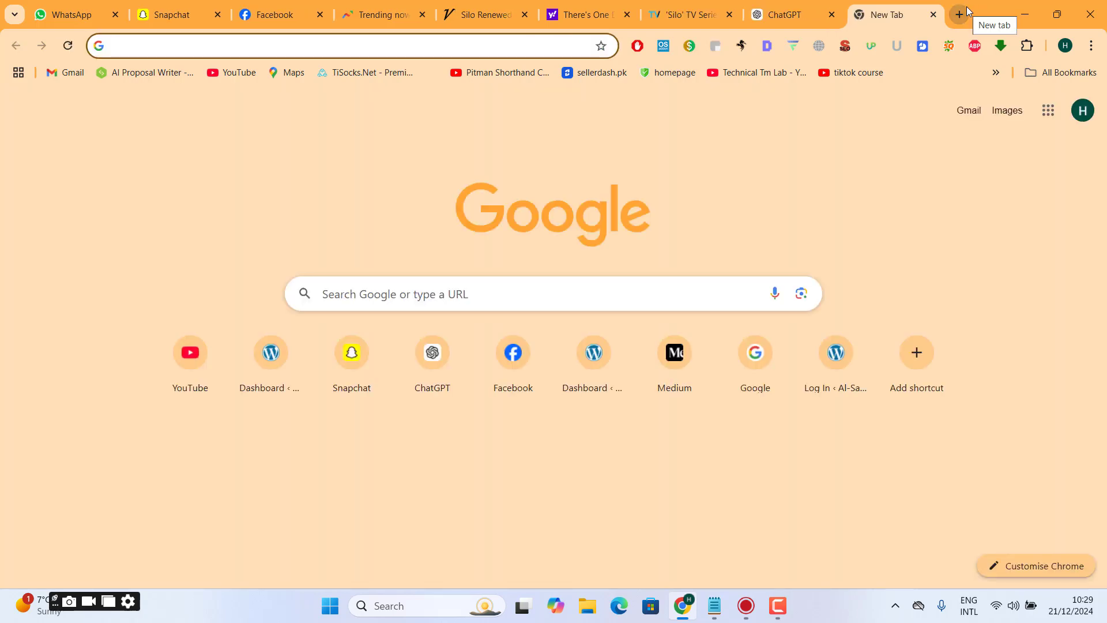
type("medium.com")
key("Return")
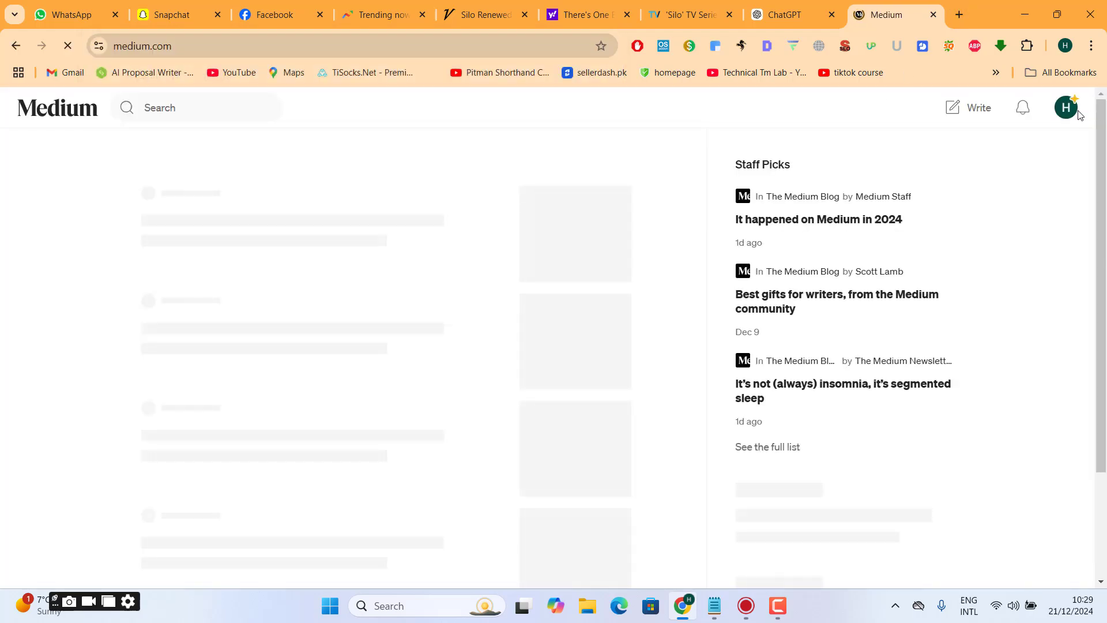
left_click(1064, 106)
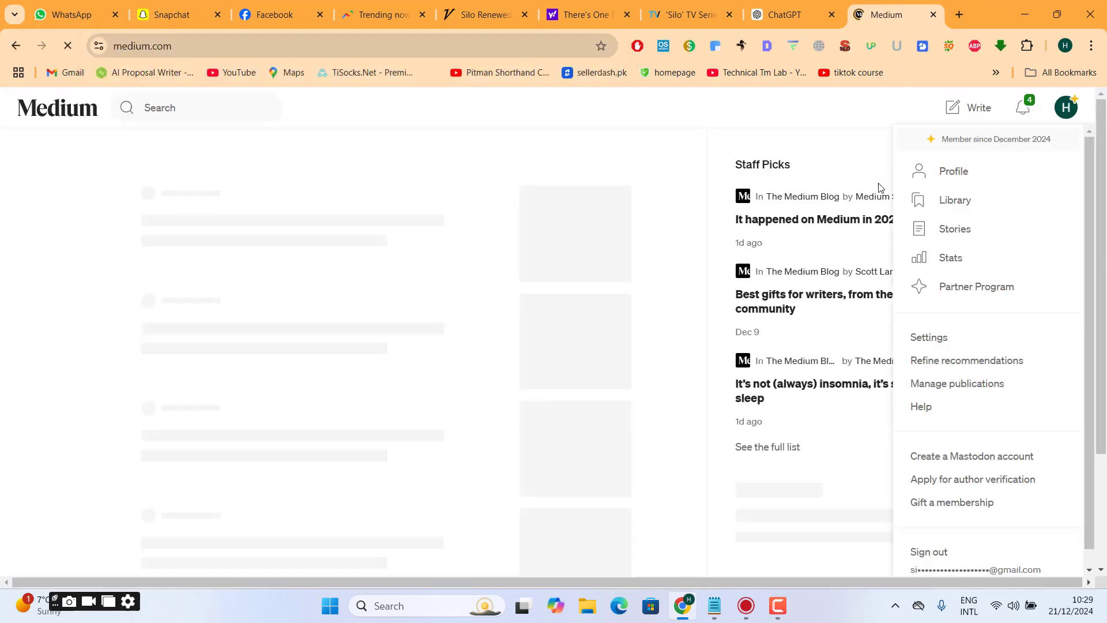
left_click(957, 228)
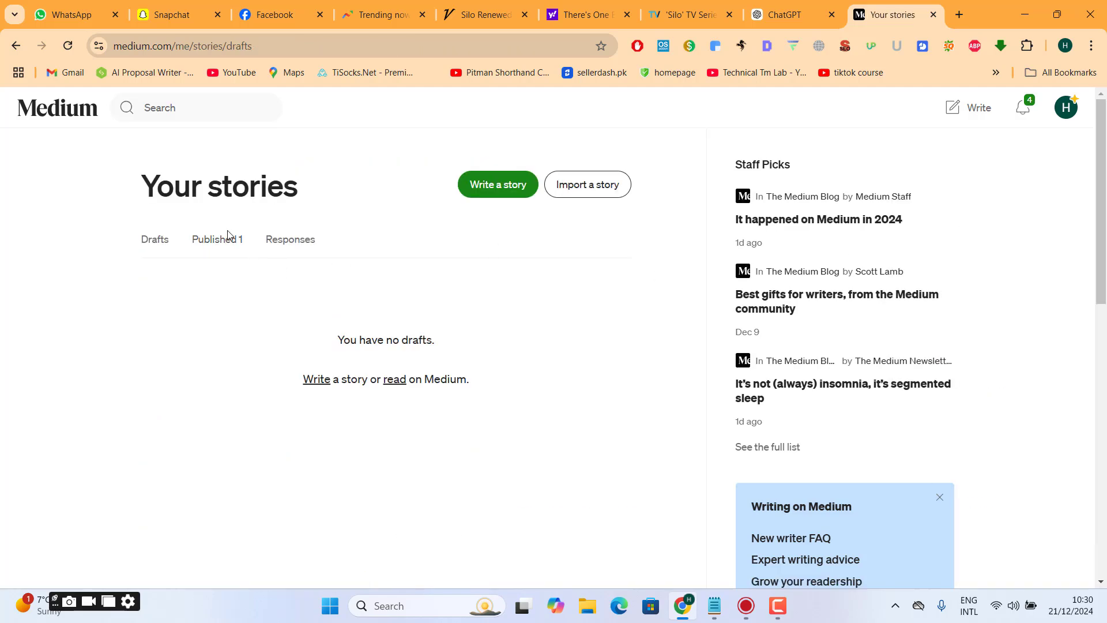
left_click(227, 236)
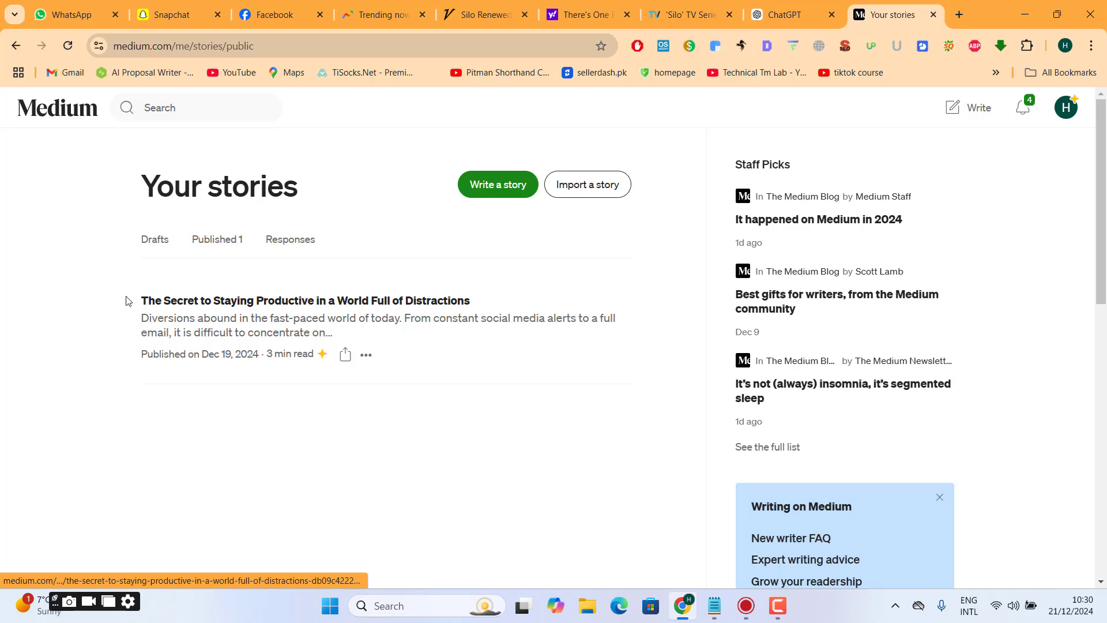
- Search Google for the published story's title, "The Secret to Staying Productive in a World Full of Distractions", and look through the results
triple_click(128, 301)
key("ctrl+c")
key("ctrl+t")
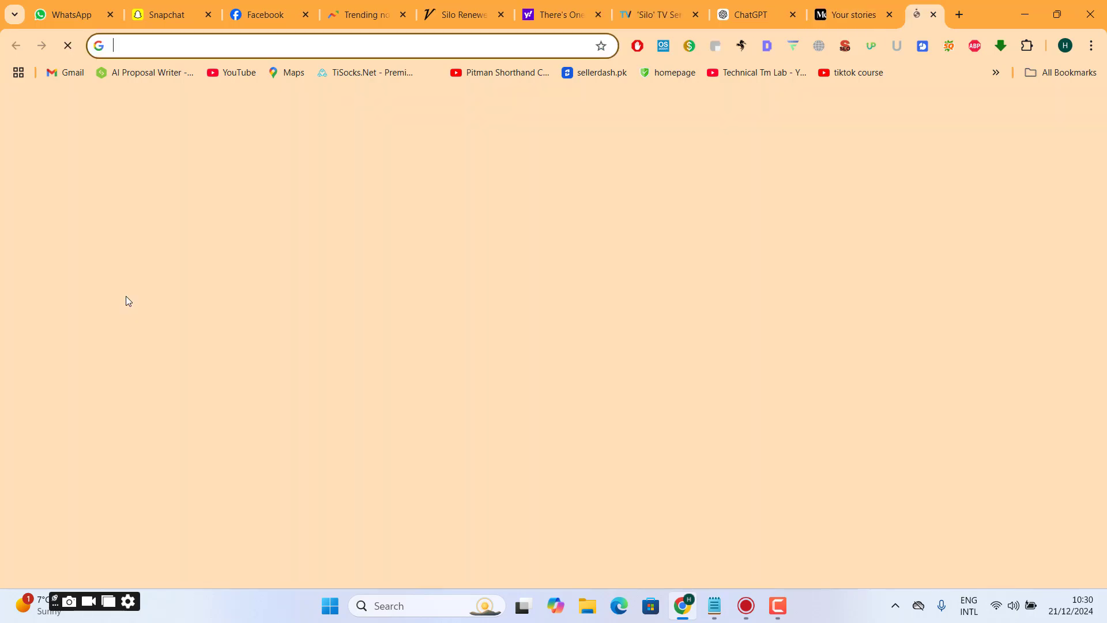
key("ctrl+v")
key("Return")
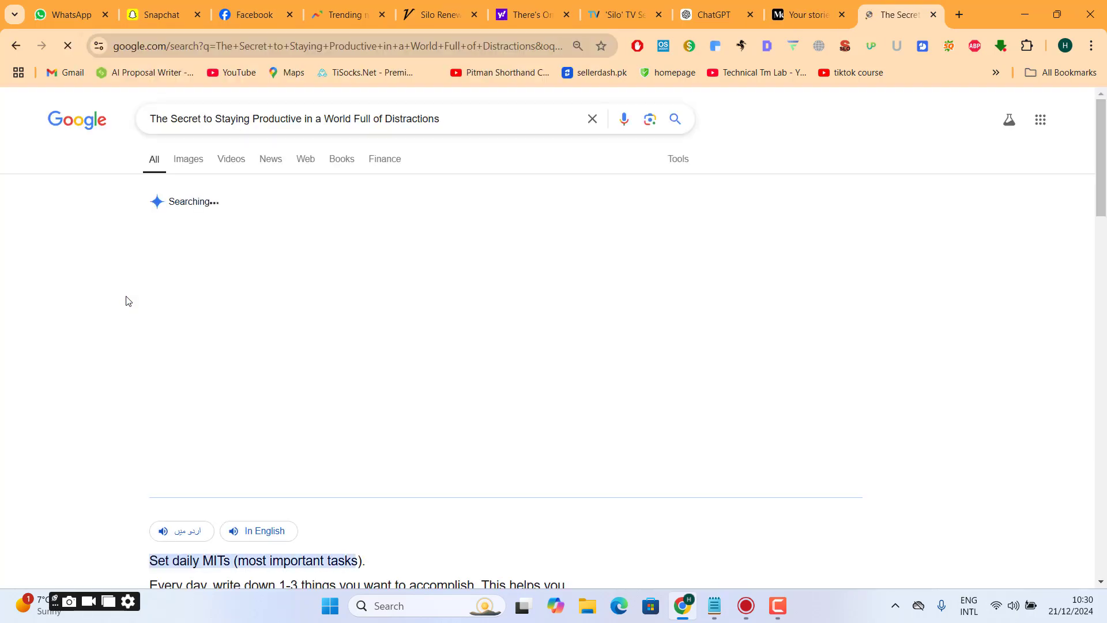
scroll(1106, 199, "down", 5)
scroll(1106, 199, "down", 15)
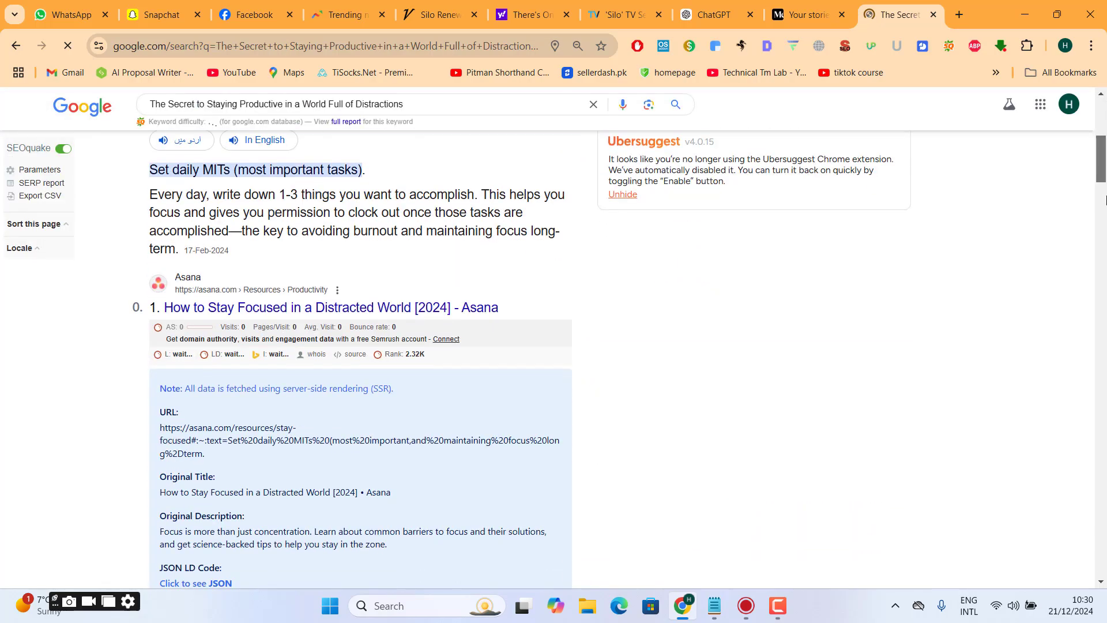
left_click_drag(1106, 331, 1106, 356)
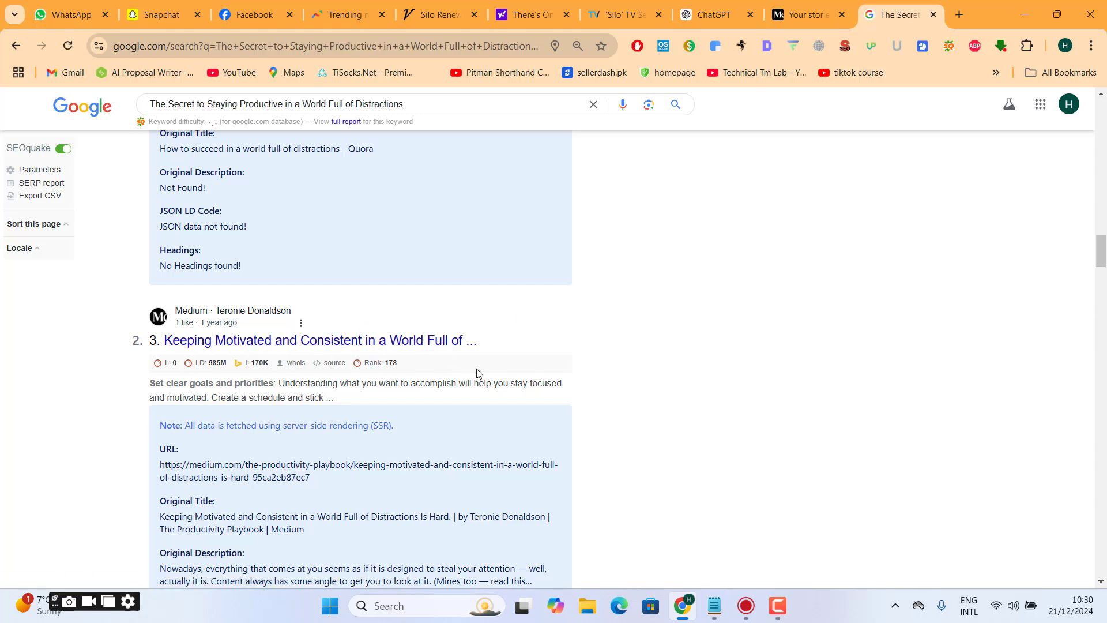
- Search again with "medium" added to the title, view the first Medium result, and close that tab
left_click(444, 95)
type("medi")
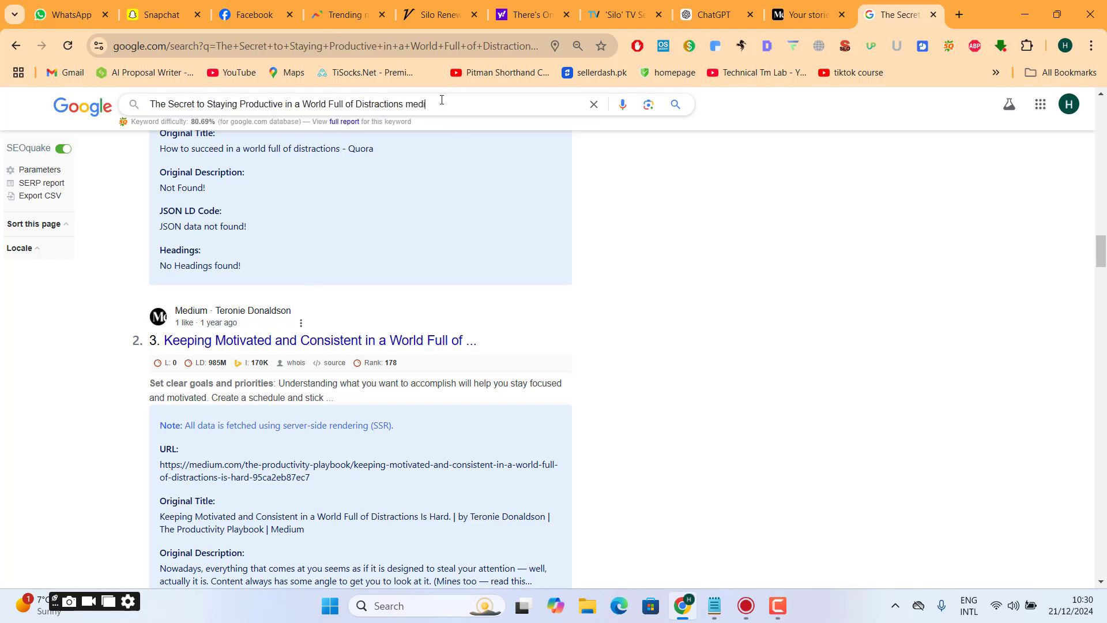
type("um")
key("Return")
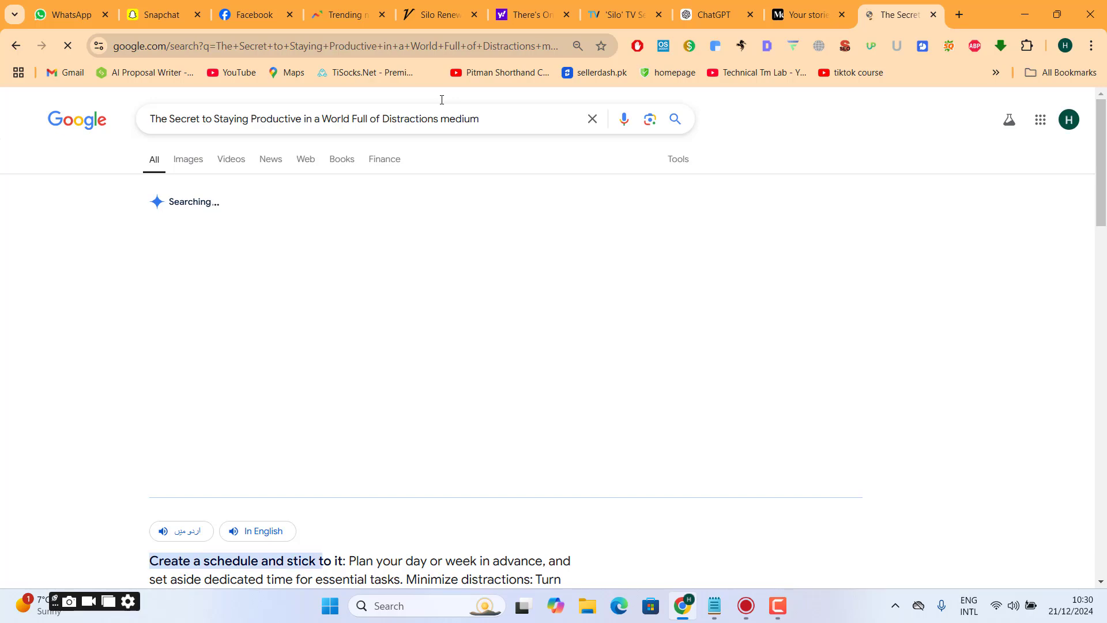
scroll(436, 233, "down", 7)
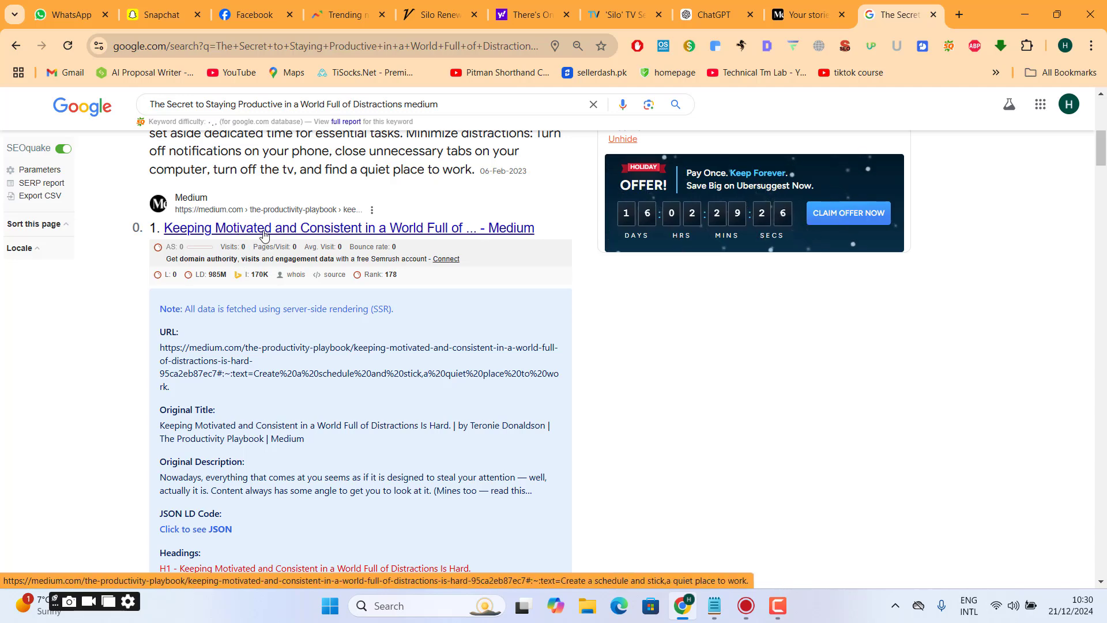
left_click(261, 231)
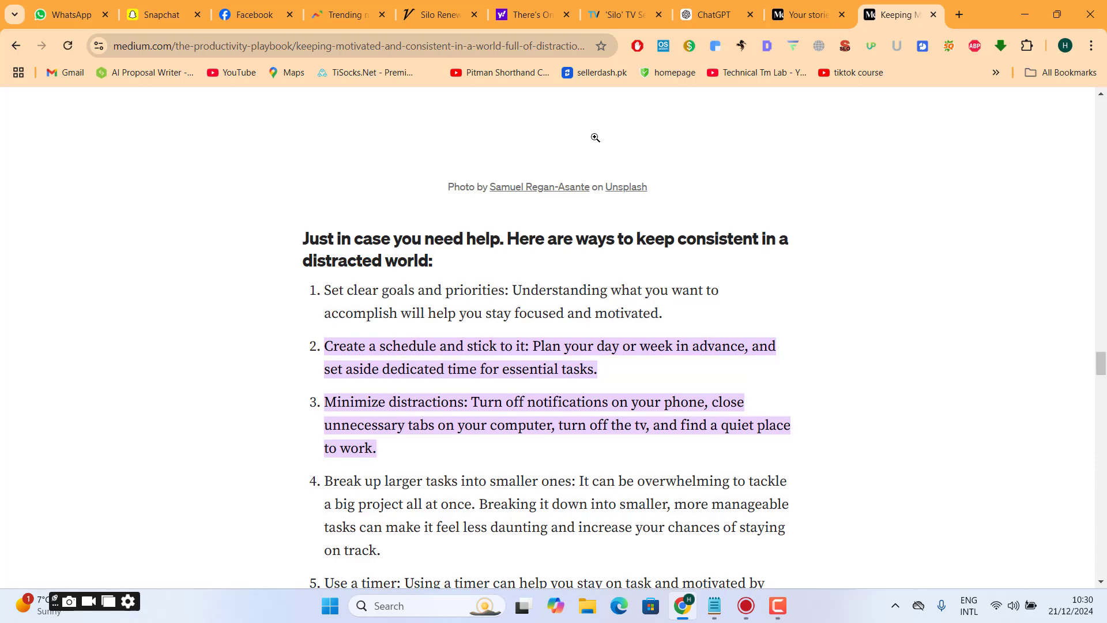
key("ctrl+w")
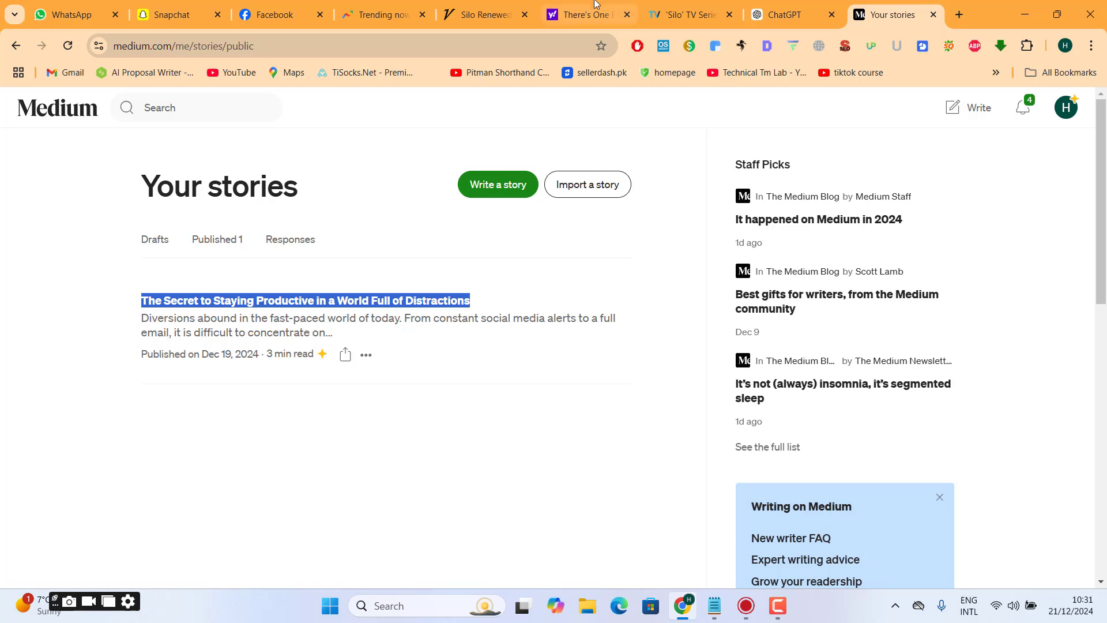
- Return to the ChatGPT conversation and copy the generated Silo article's full text, without its title suggestion
left_click(476, 6)
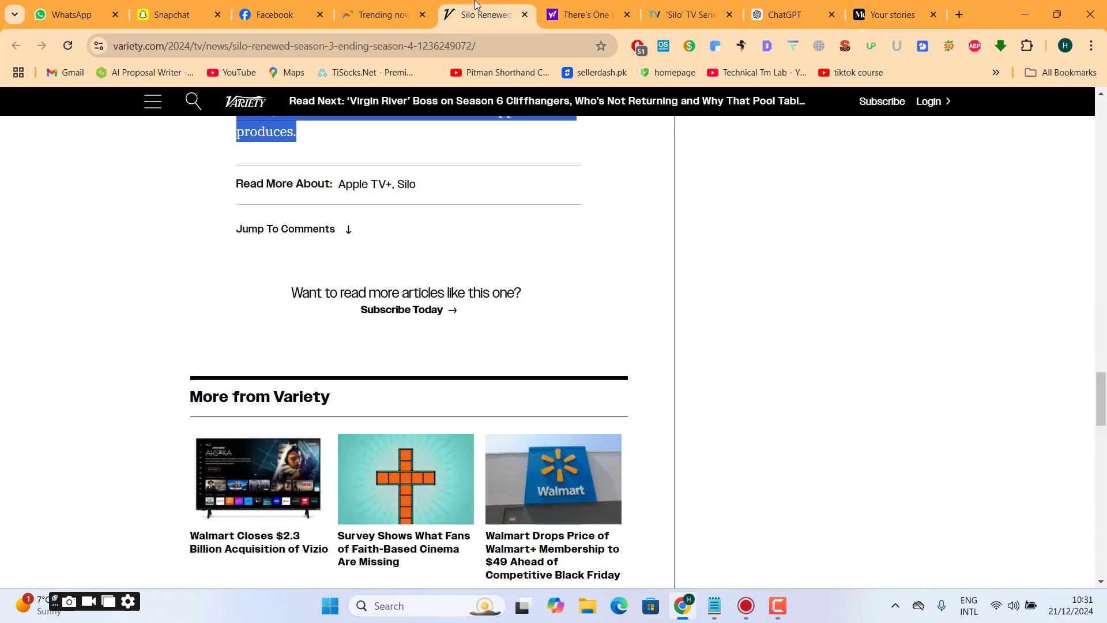
left_click(584, 12)
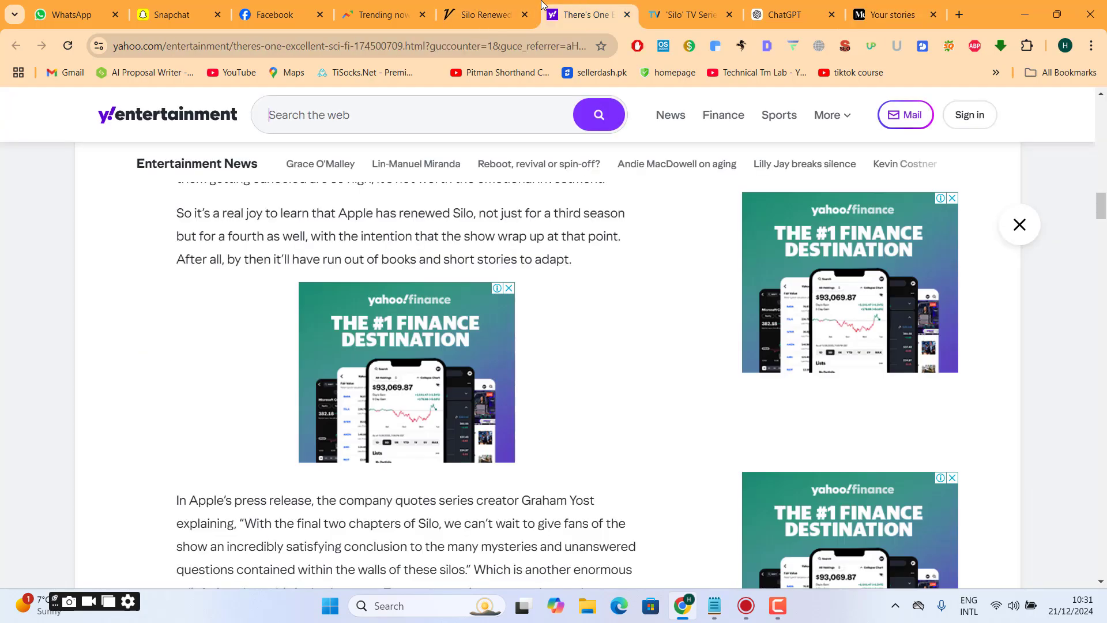
left_click(821, 6)
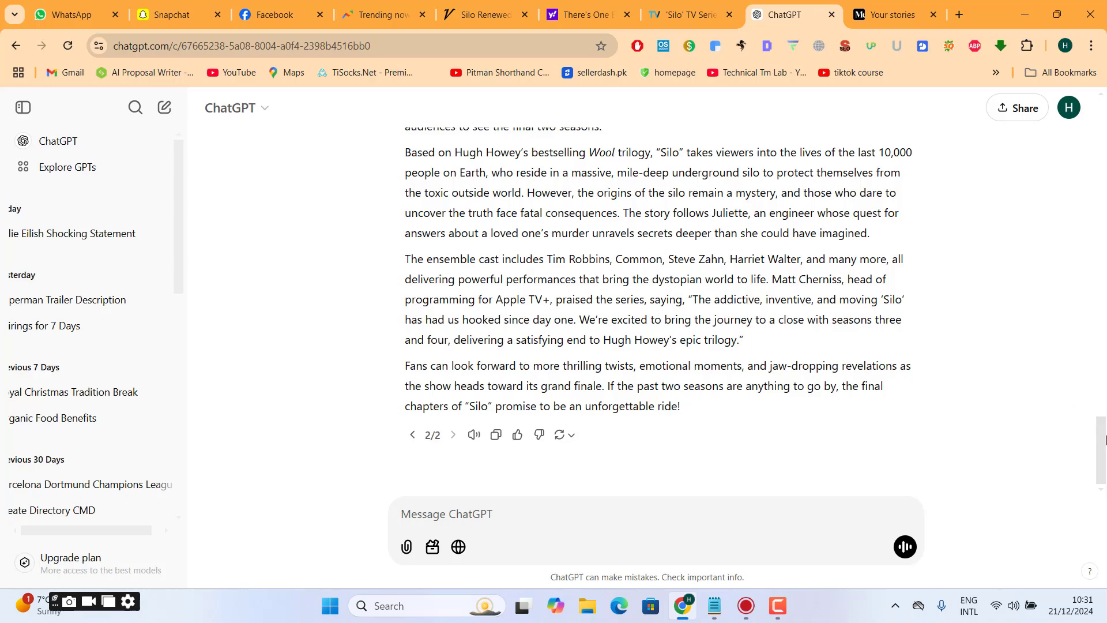
left_click_drag(1102, 443, 1103, 382)
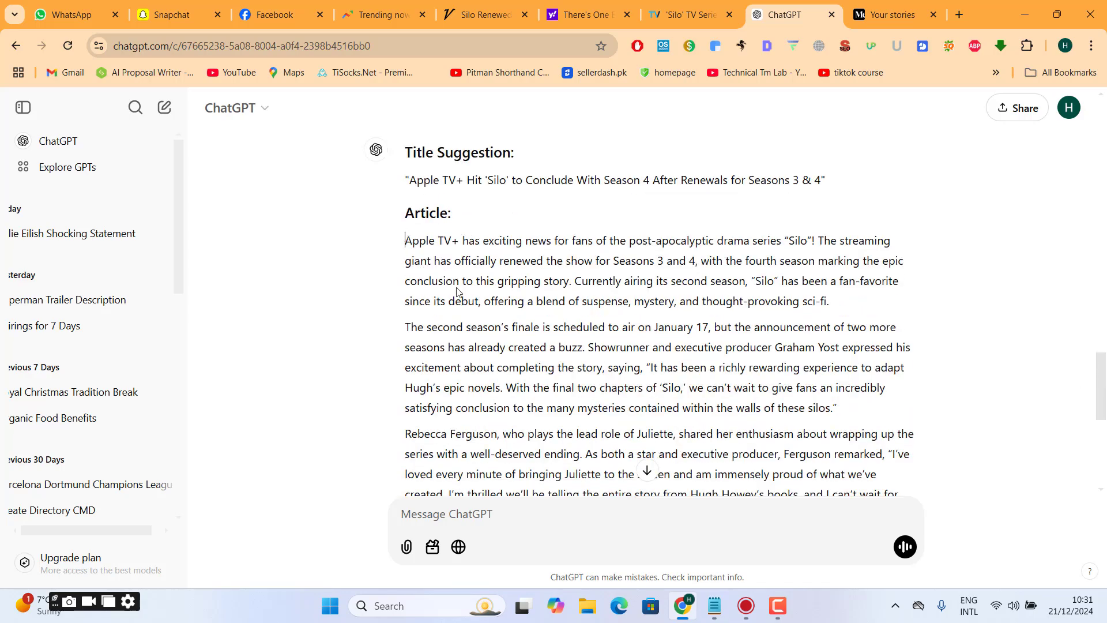
left_click_drag(405, 241, 701, 419)
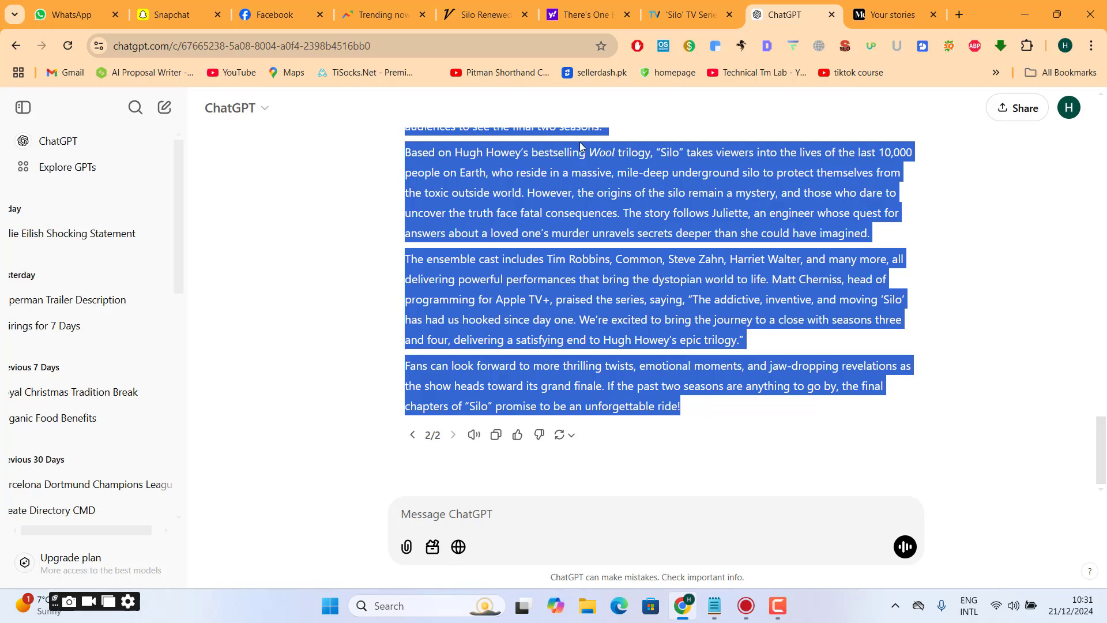
- Look back at the Variety and TVLine source articles about the Silo renewal
left_click(486, 14)
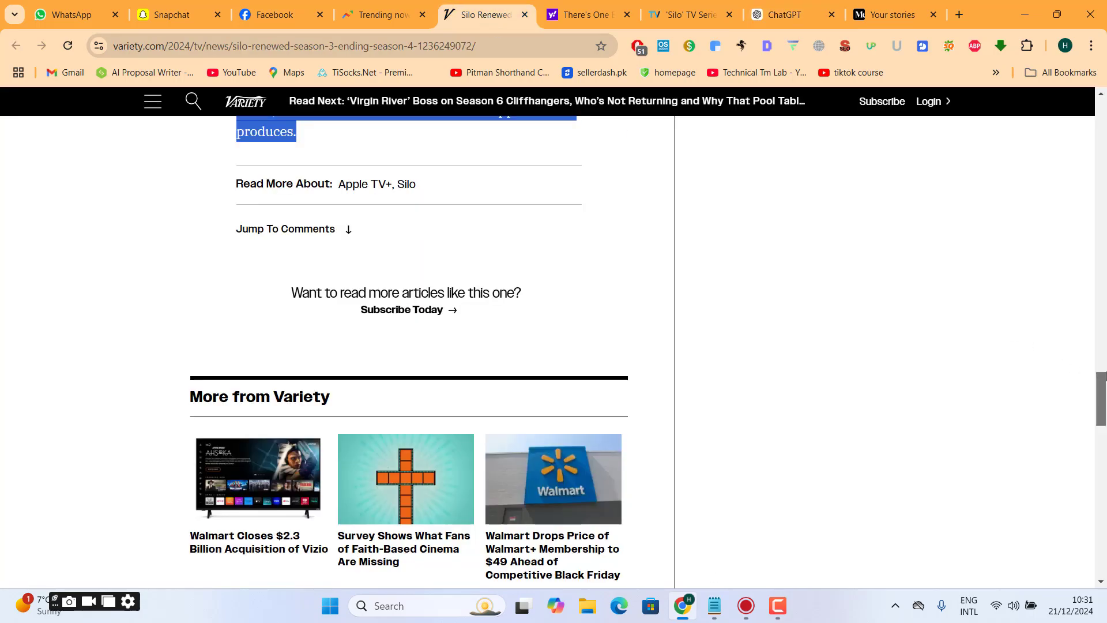
left_click_drag(1102, 376, 1104, 136)
left_click(687, 14)
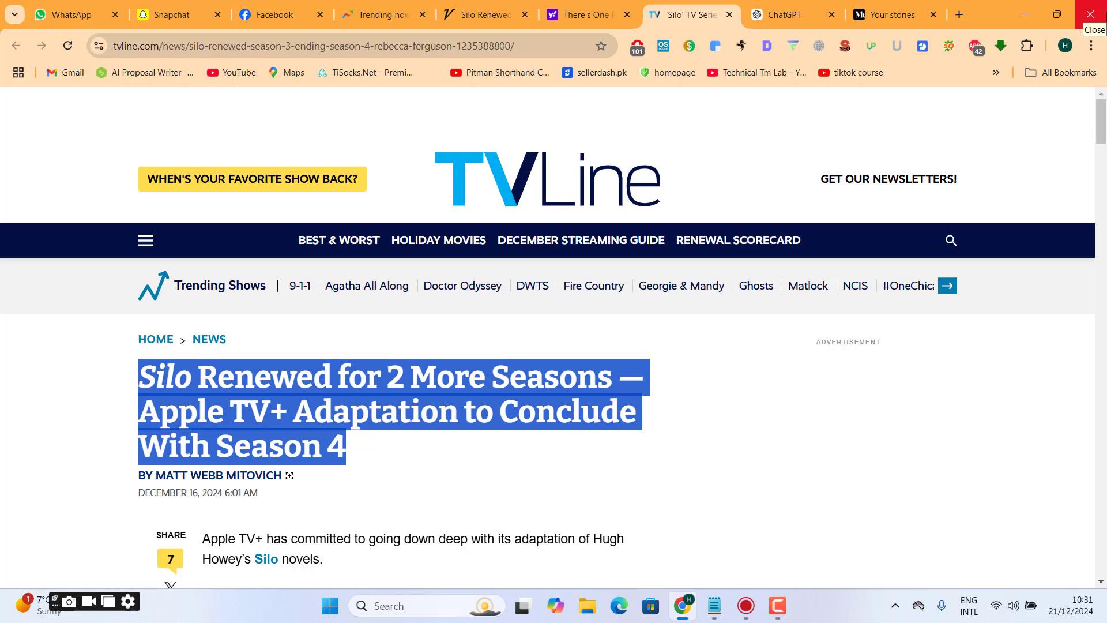
- Open a different Chrome profile, search Google for "quilbot", and open the QuillBot website
left_click(1065, 45)
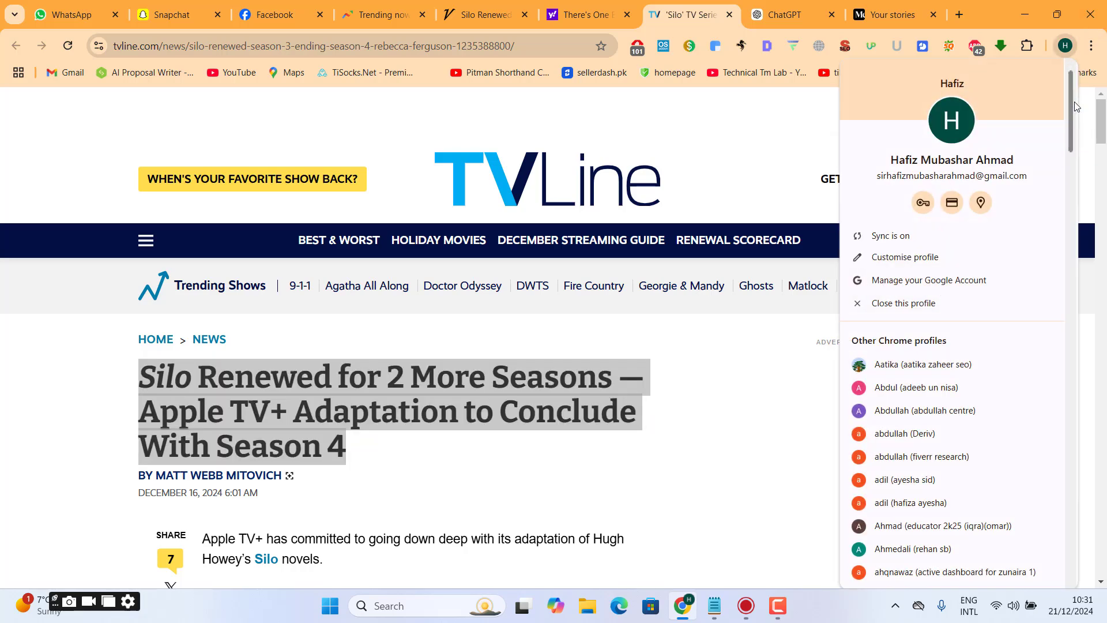
scroll(1076, 107, "down", 4)
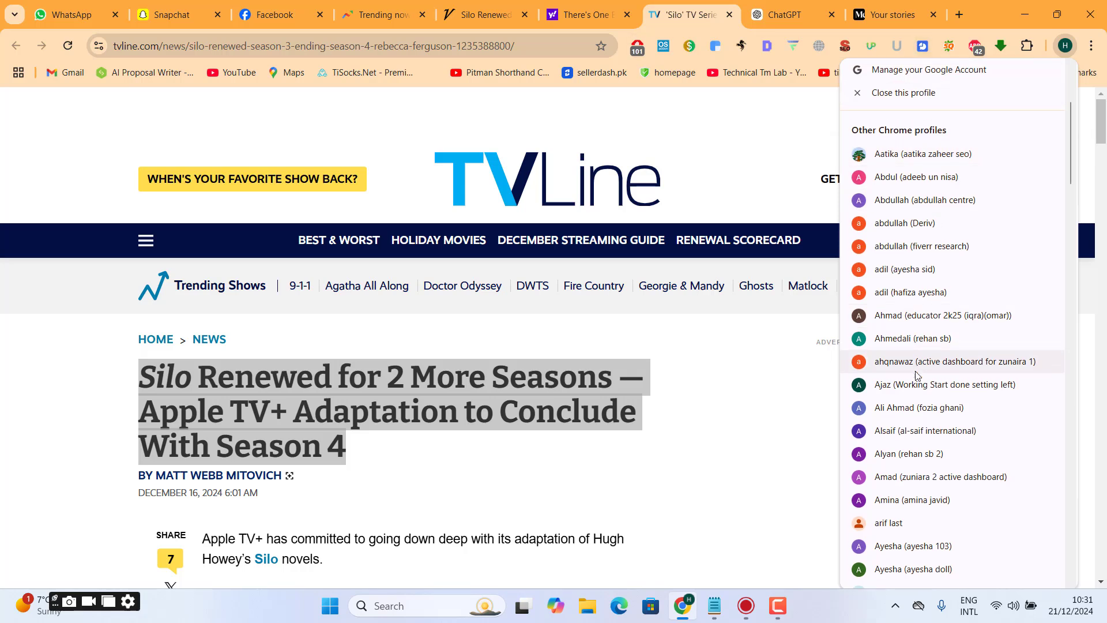
left_click(931, 431)
type("quilbot")
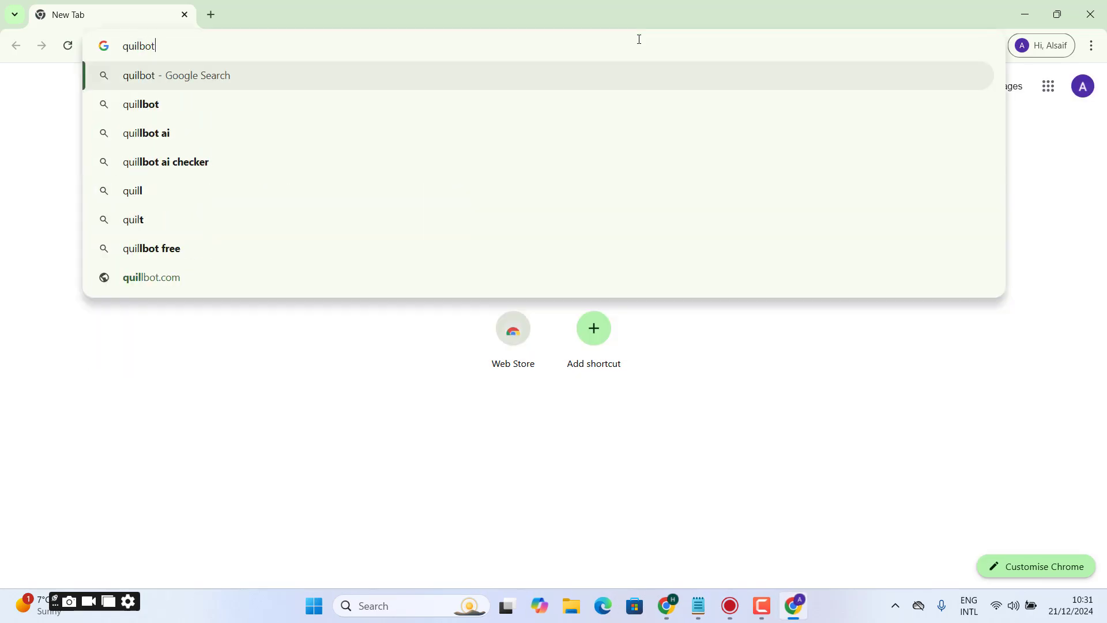
key("Return")
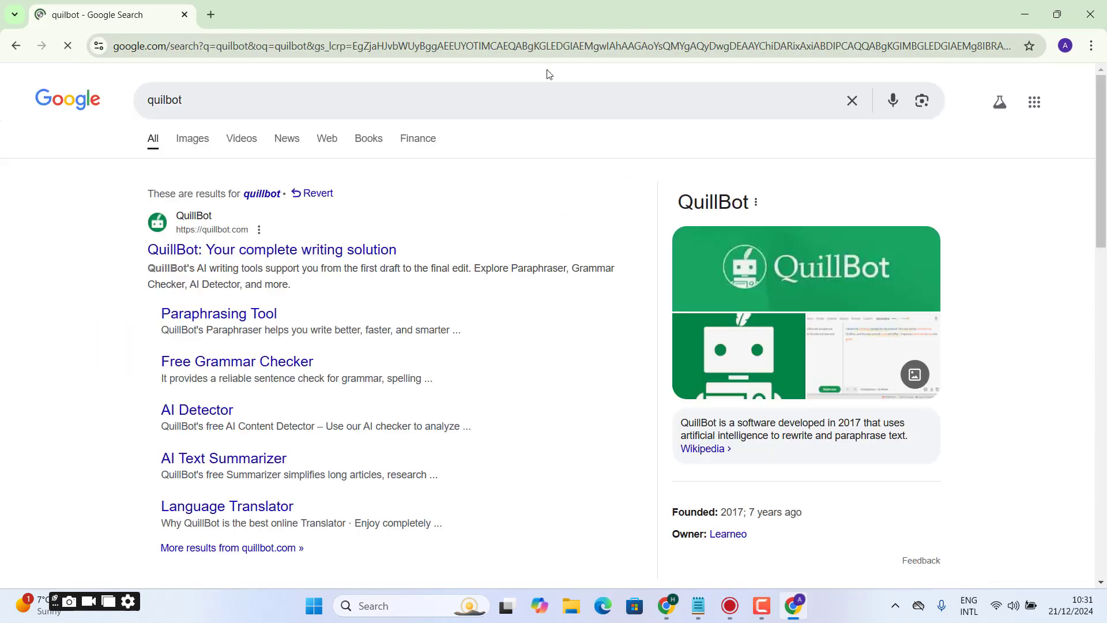
left_click(192, 248)
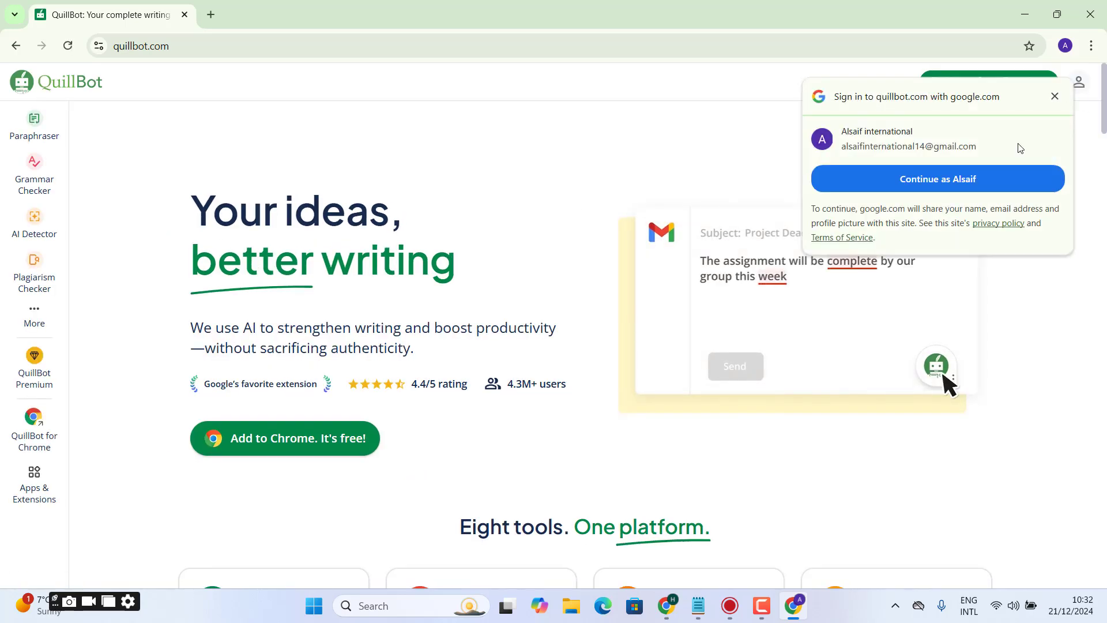
- Sign in to QuillBot with the profile's Google account, dismiss the Premium offer, and open the AI Detector
left_click(962, 180)
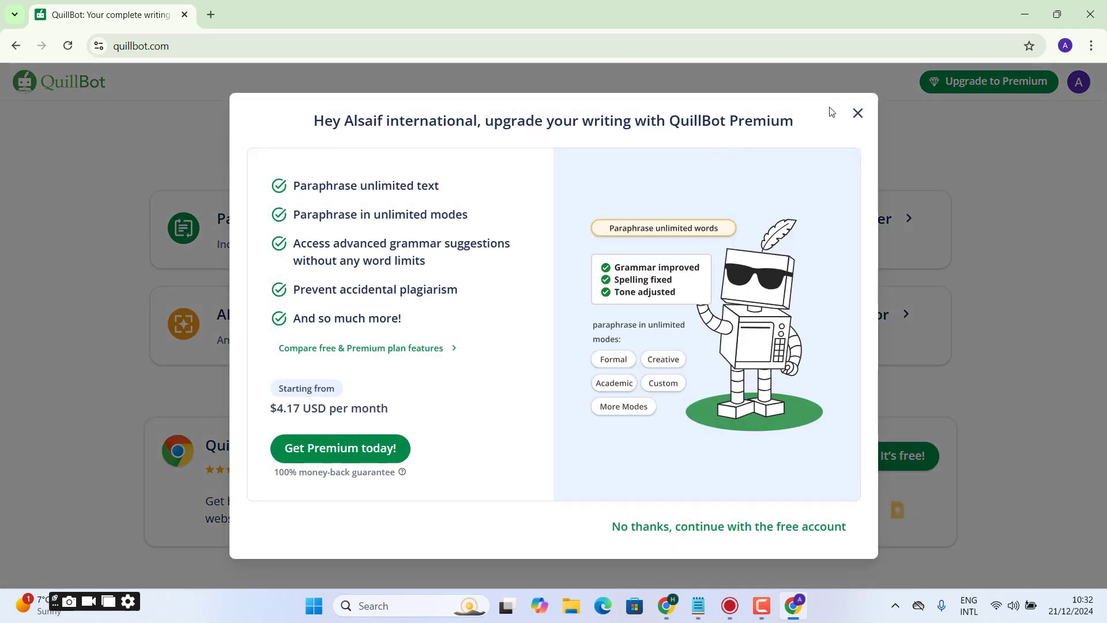
left_click(857, 113)
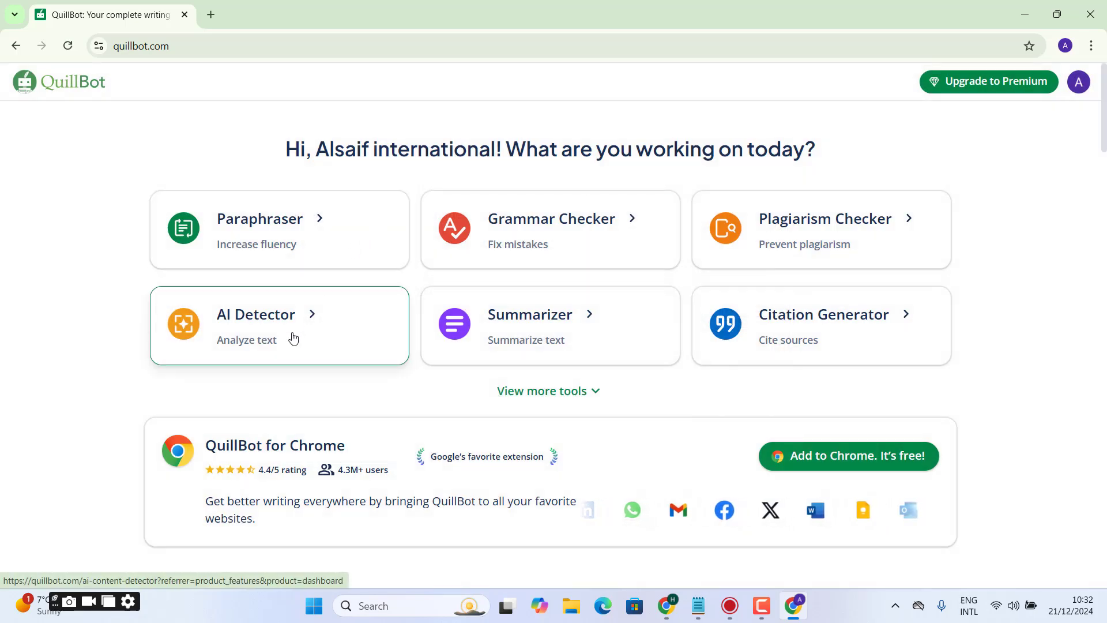
left_click(292, 339)
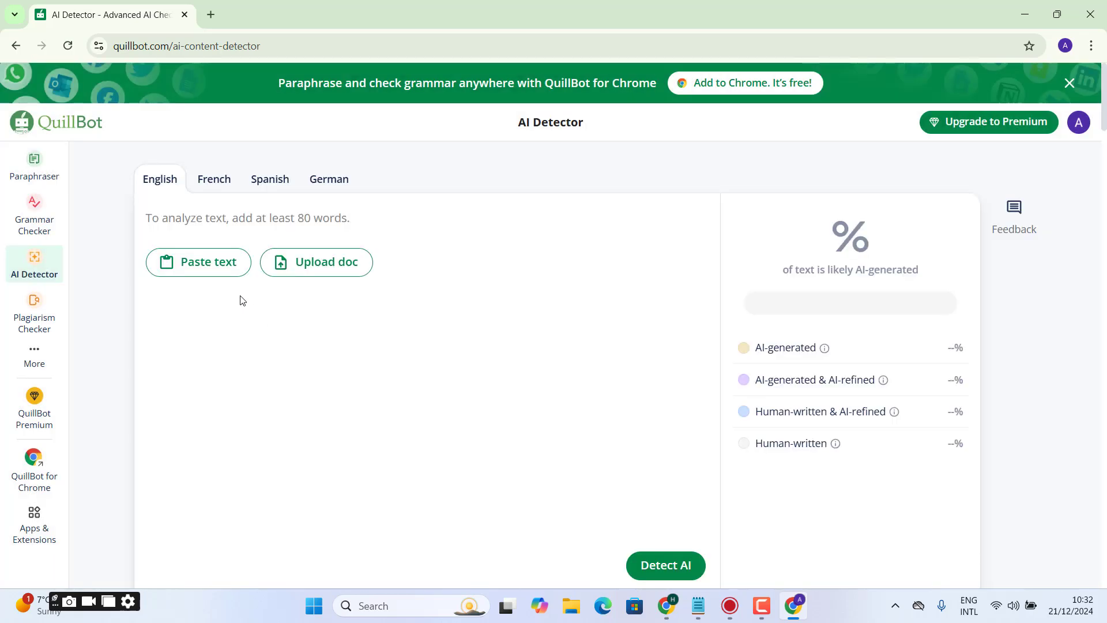
- Paste the copied article into the AI Detector, allowing clipboard access, and run the AI detection
left_click(195, 271)
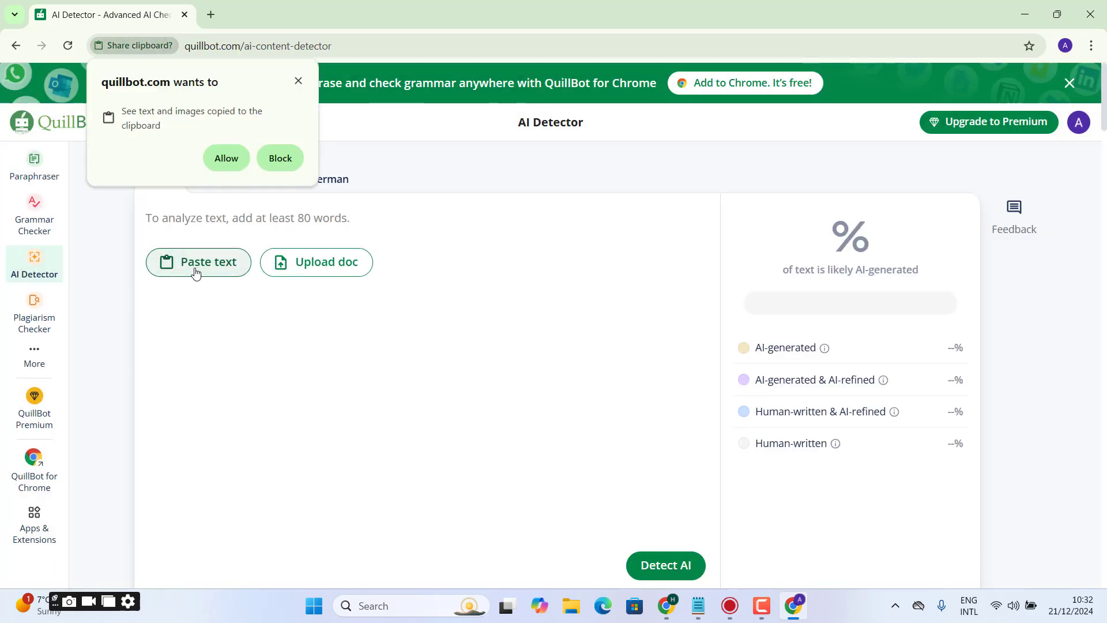
left_click(225, 159)
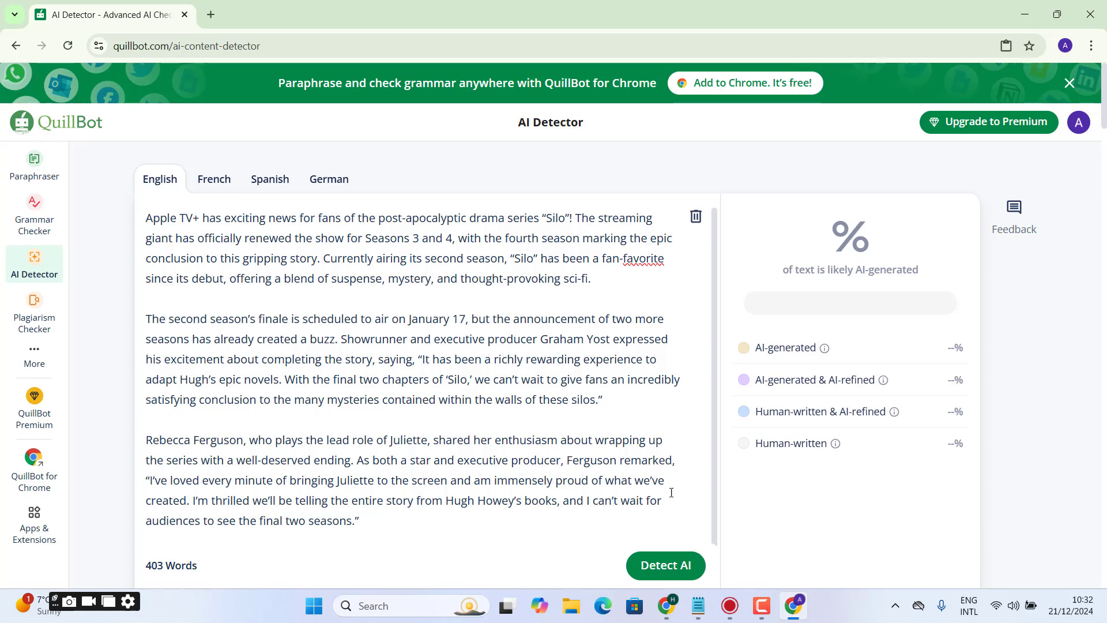
left_click(666, 565)
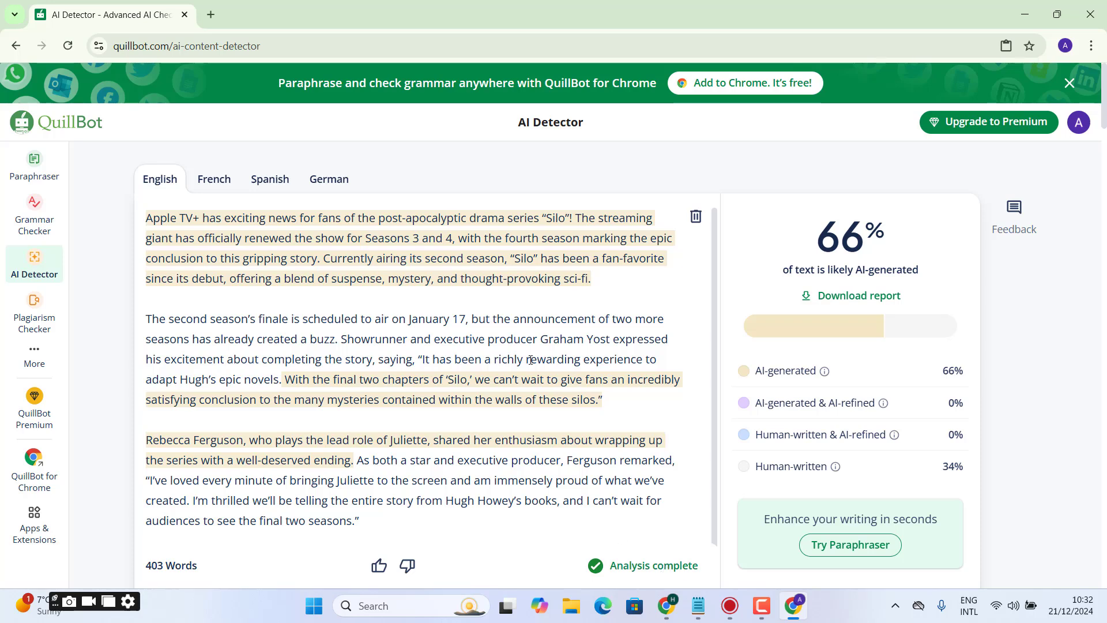
- In the first paragraph's last line, unhyphenate "thought-provoking", remove the commas after "mystery", "suspense" and "debut", and change "its" to "it is"
left_click(507, 280)
key("BackSpace")
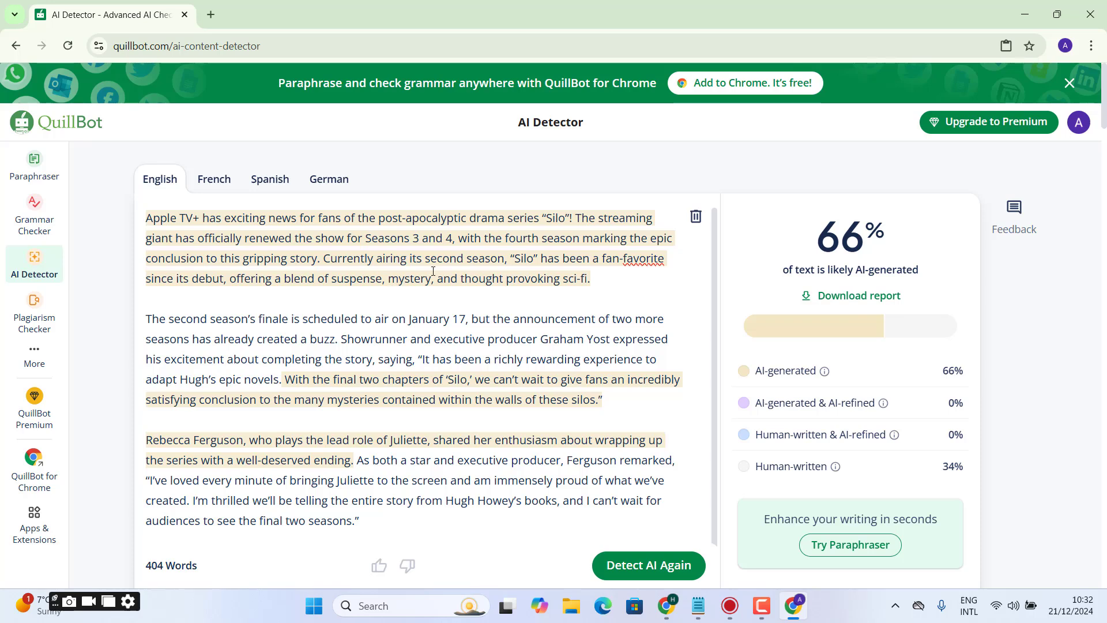
key("BackSpace")
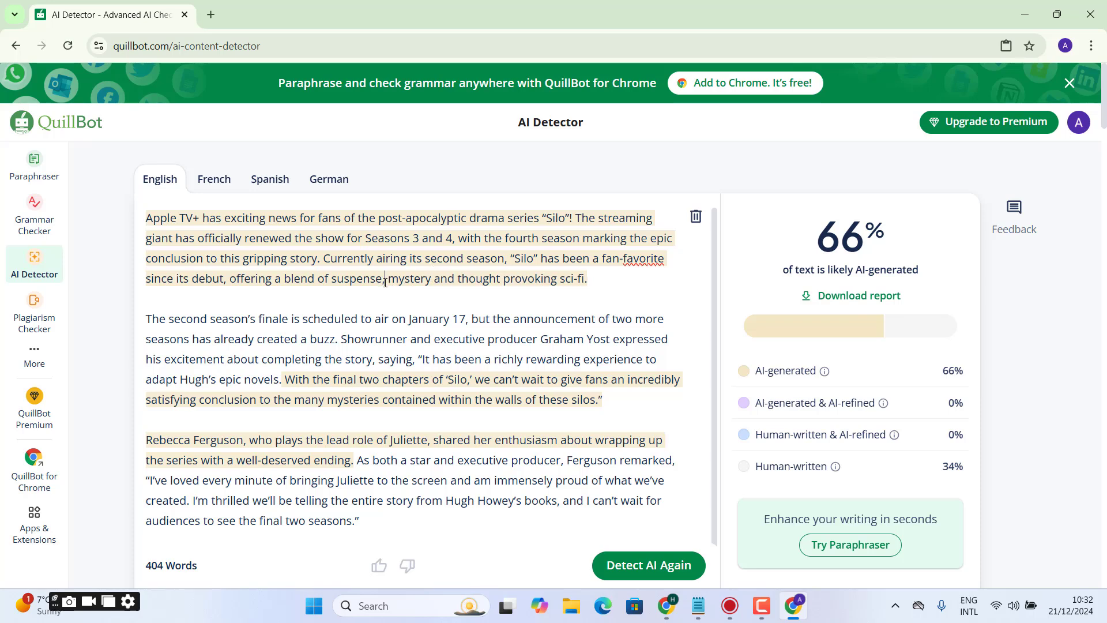
key("BackSpace")
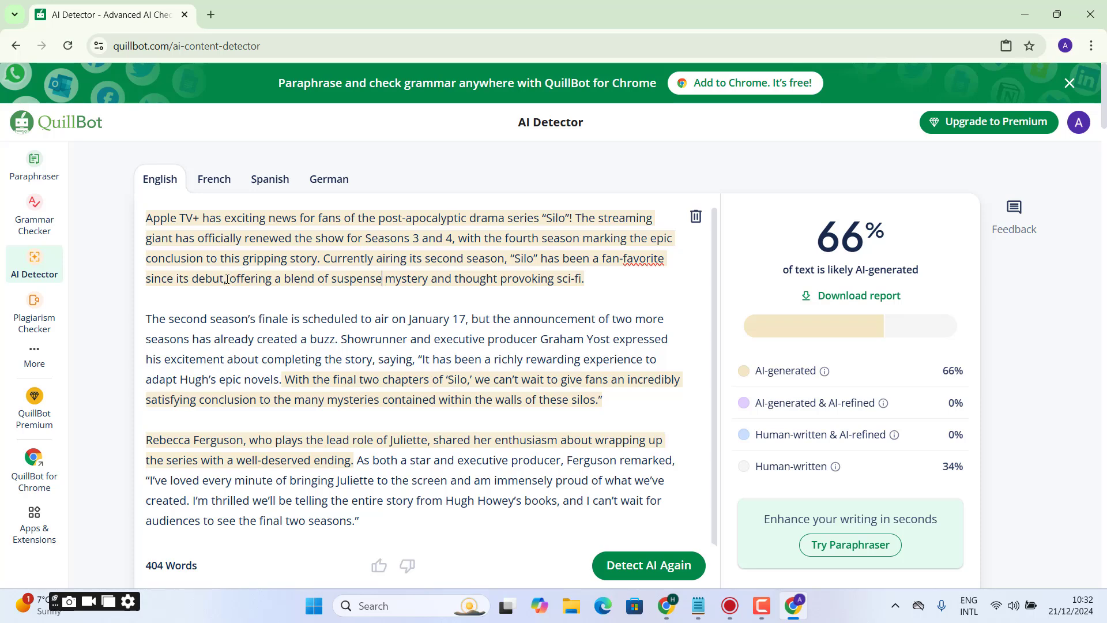
key("BackSpace")
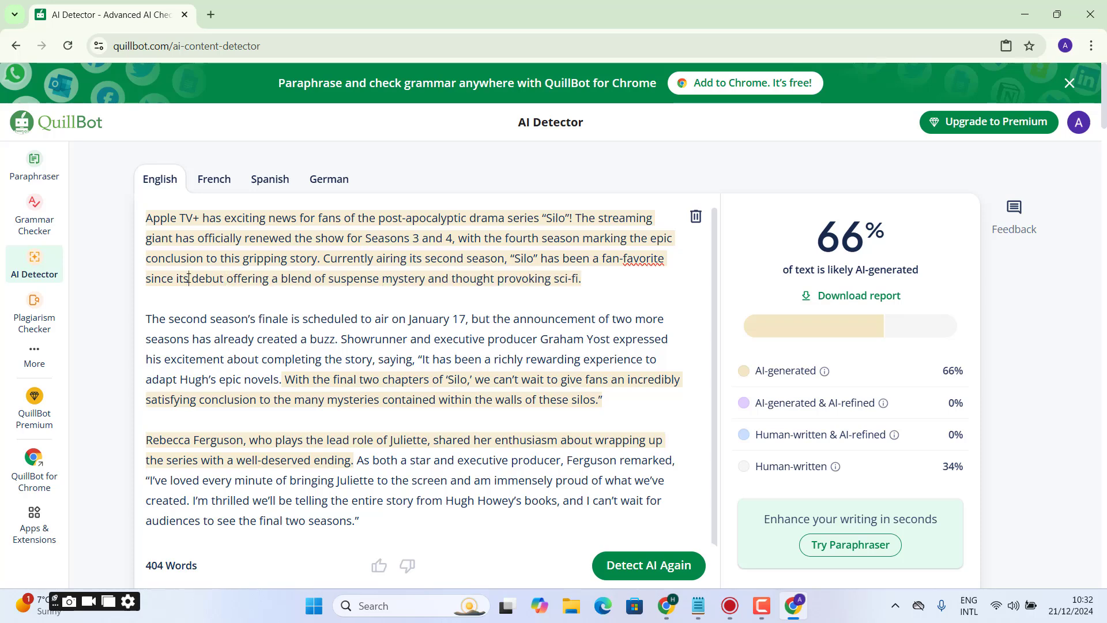
key("BackSpace")
type("is")
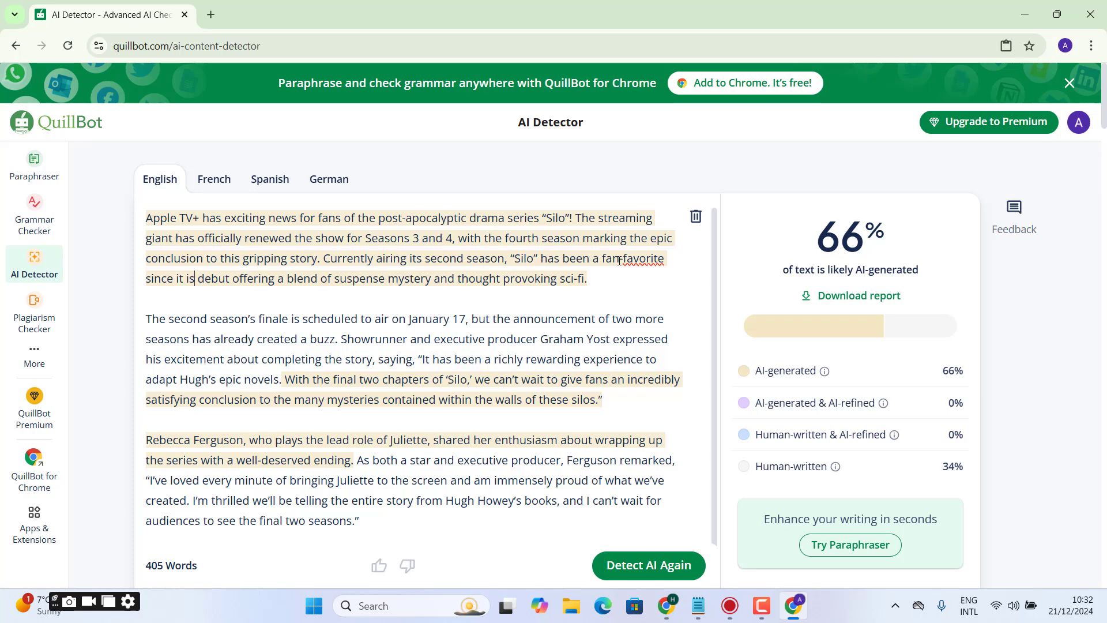
- In the sentence beginning "Currently airing", change "fan-favorite" to "fan favorite" and remove the quotation marks around Silo and the comma after "season"
key("BackSpace")
type("-")
key("BackSpace")
left_click(538, 258)
key("BackSpace")
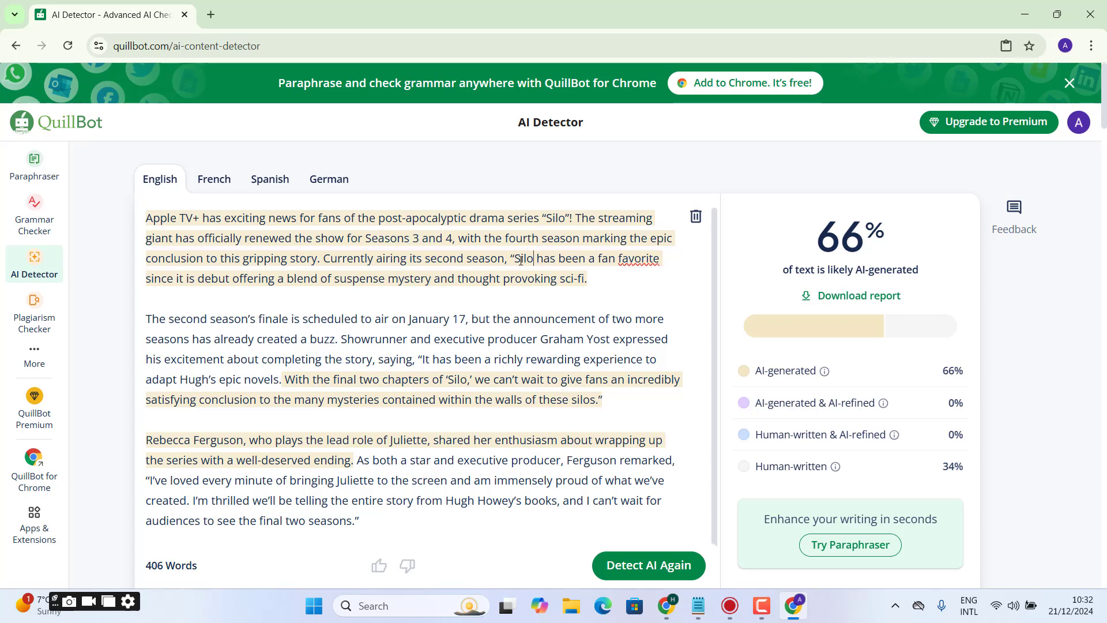
left_click(515, 259)
key("BackSpace")
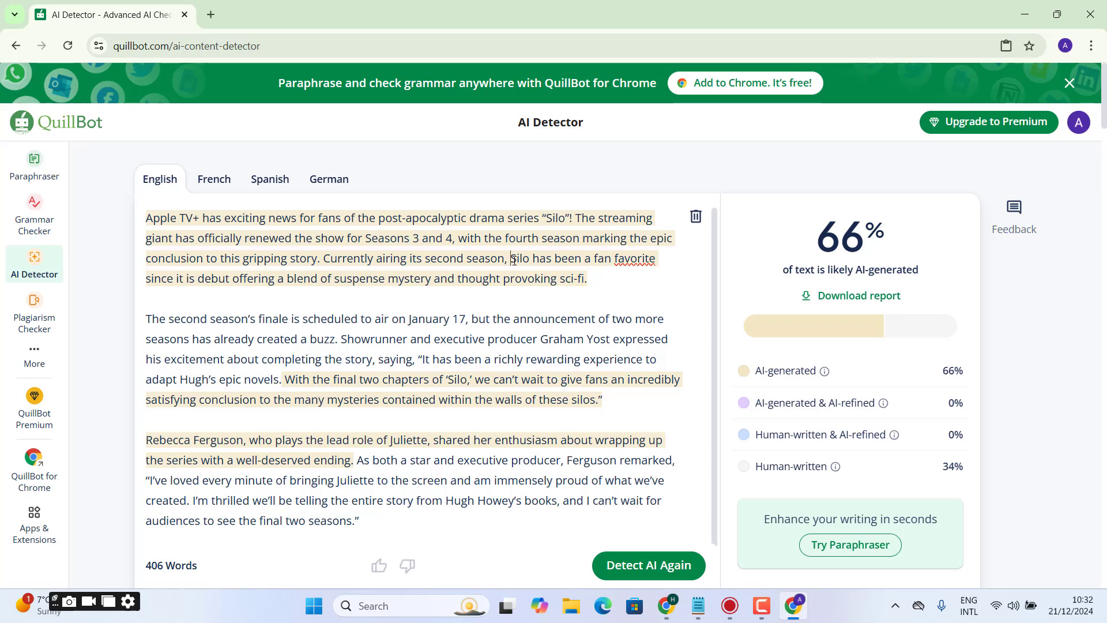
key("BackSpace")
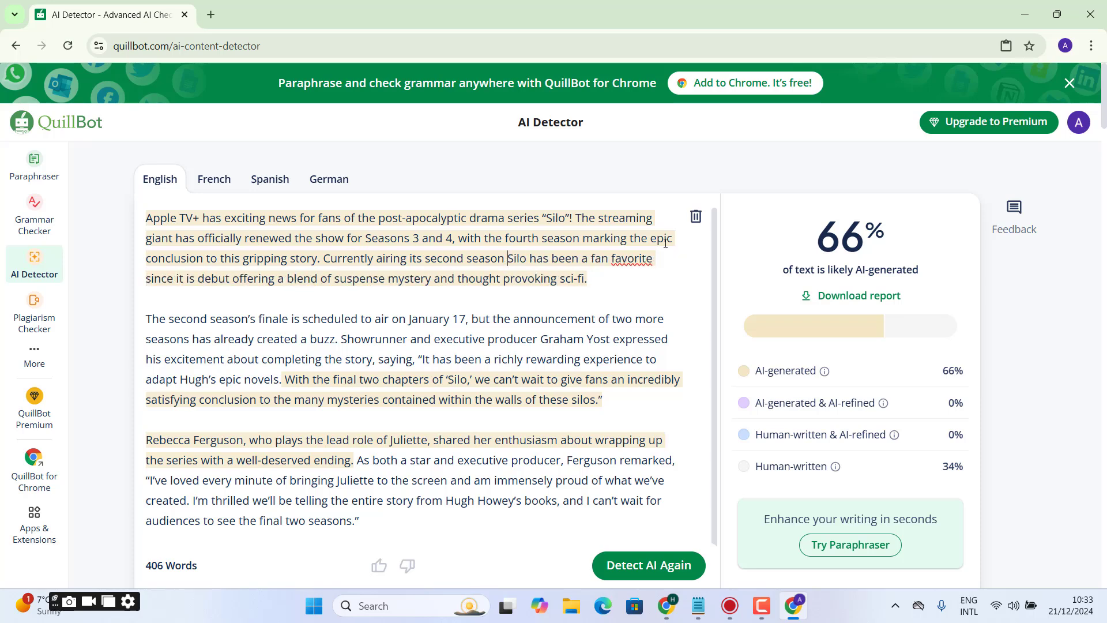
- In the opening sentence, remove the quotation marks and exclamation mark around Silo, the hyphen in "post-apocalyptic", and the plus sign in "TV+"
key("BackSpace")
key("BackSpace")
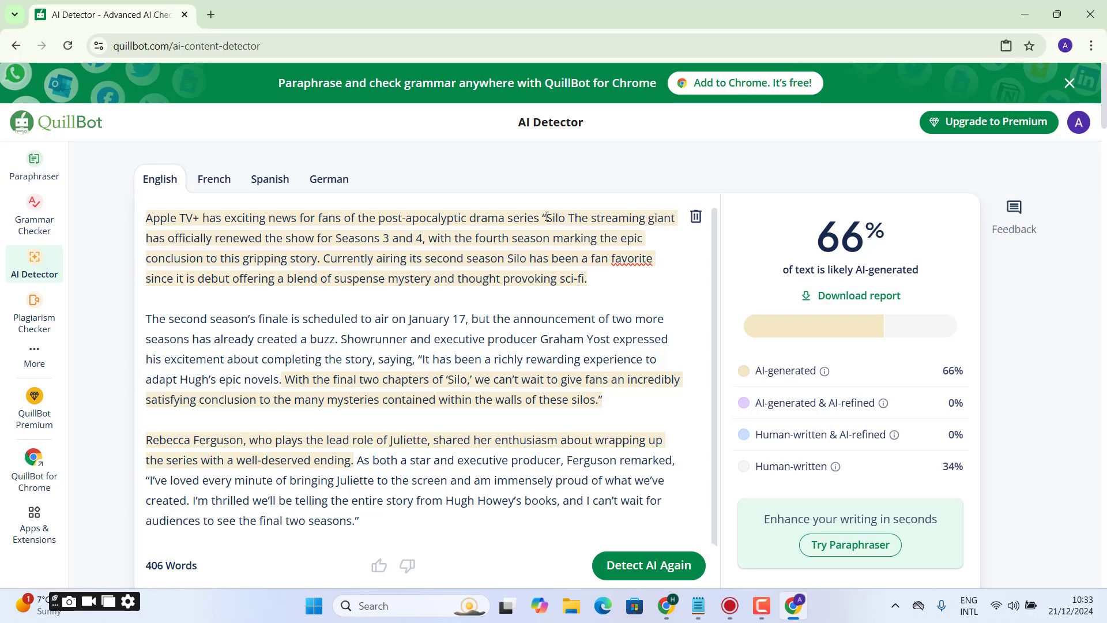
key("BackSpace")
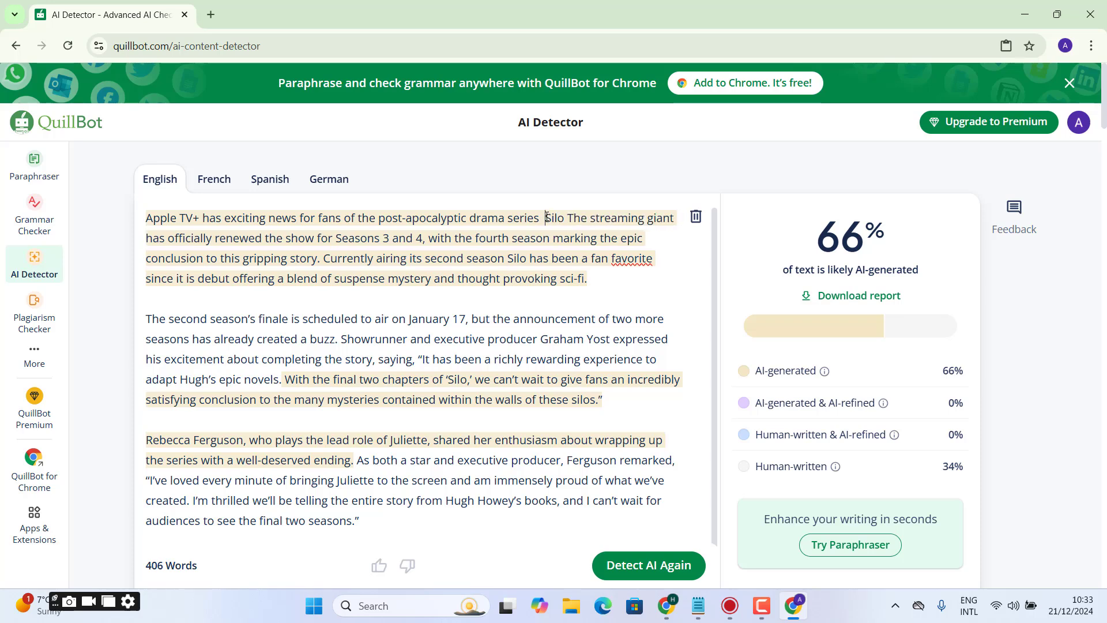
left_click(410, 218)
key("BackSpace")
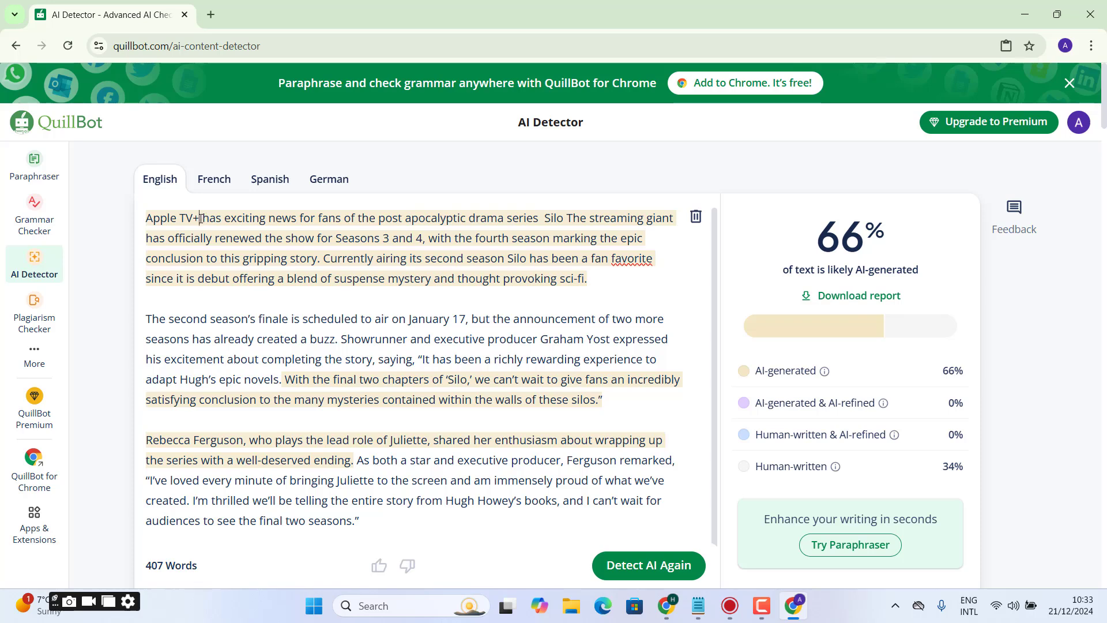
left_click(201, 219)
key("BackSpace")
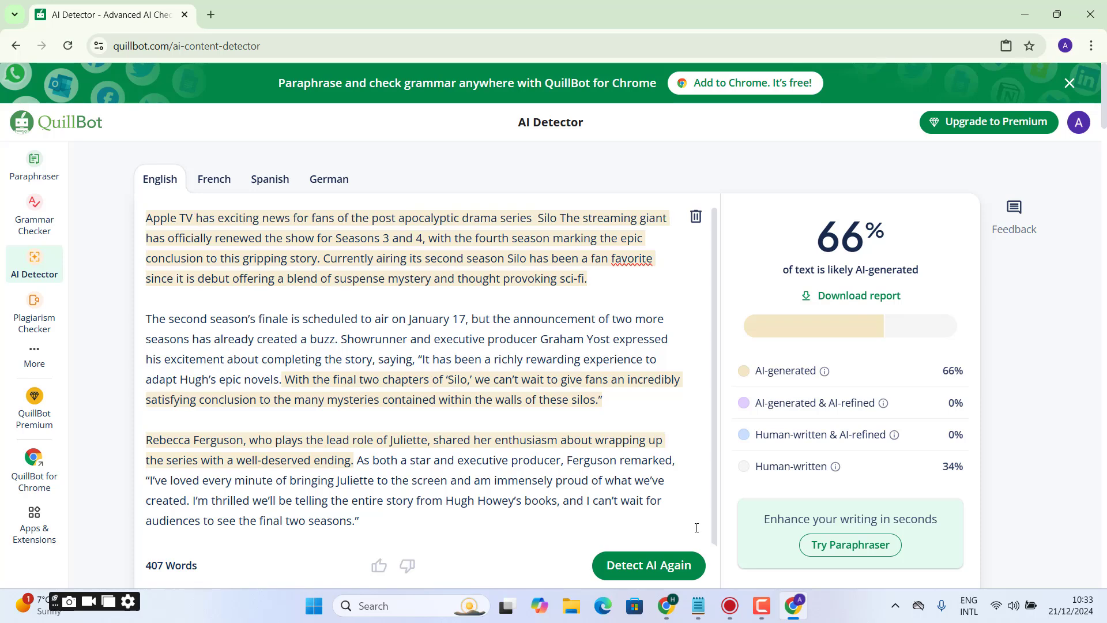
- Rerun the AI detection, delete the comma after "Seasons 3 and 4", and check the text again
left_click(692, 573)
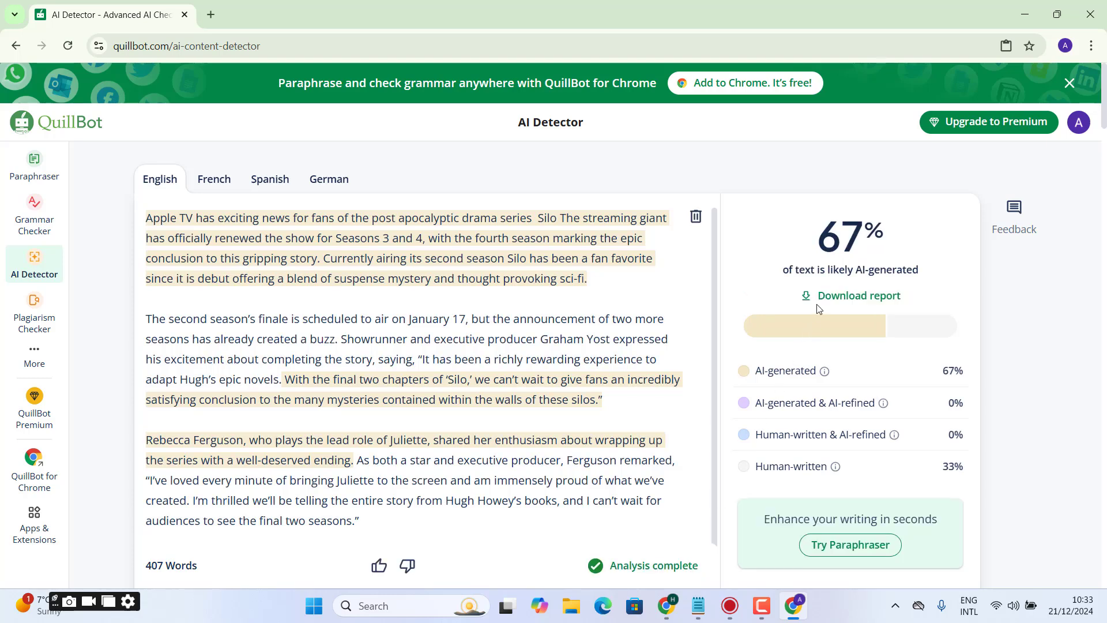
left_click(427, 241)
key("BackSpace")
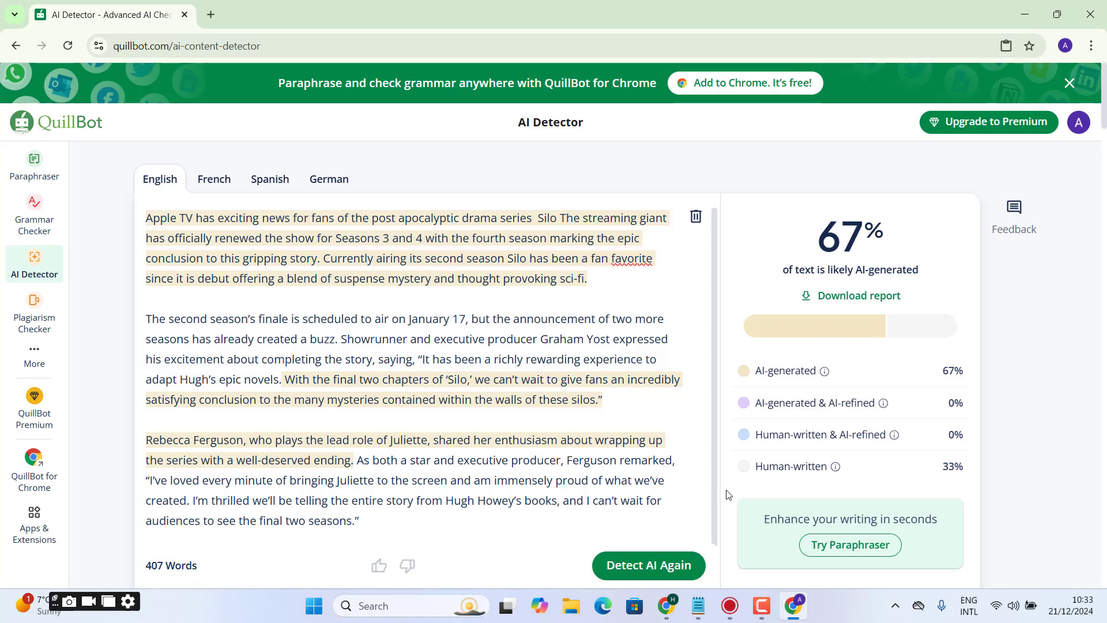
left_click(671, 568)
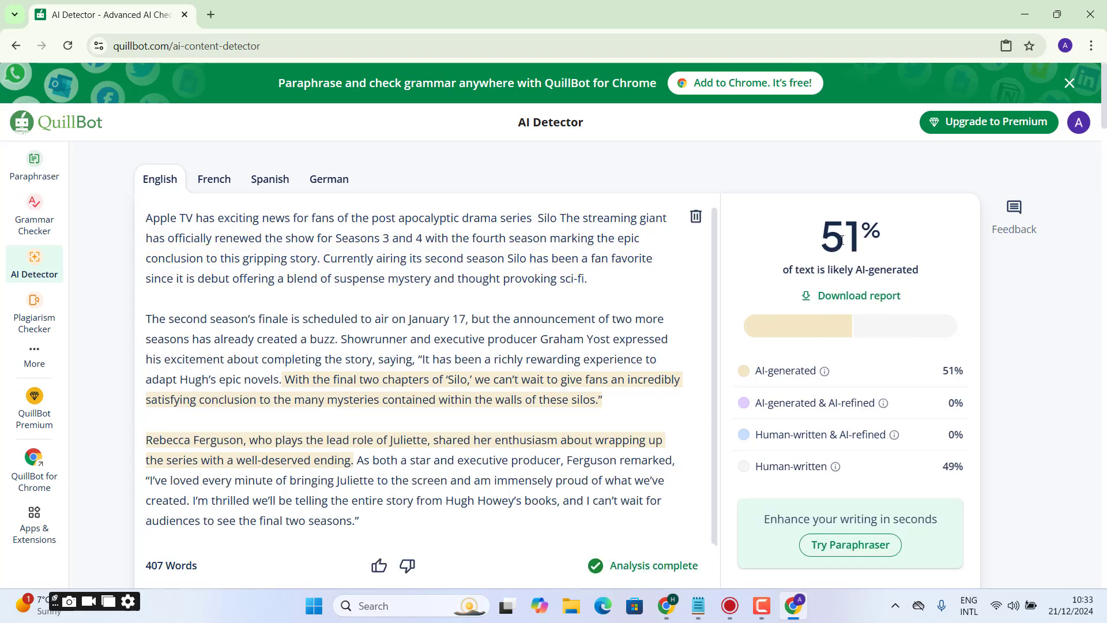
double_click(841, 239)
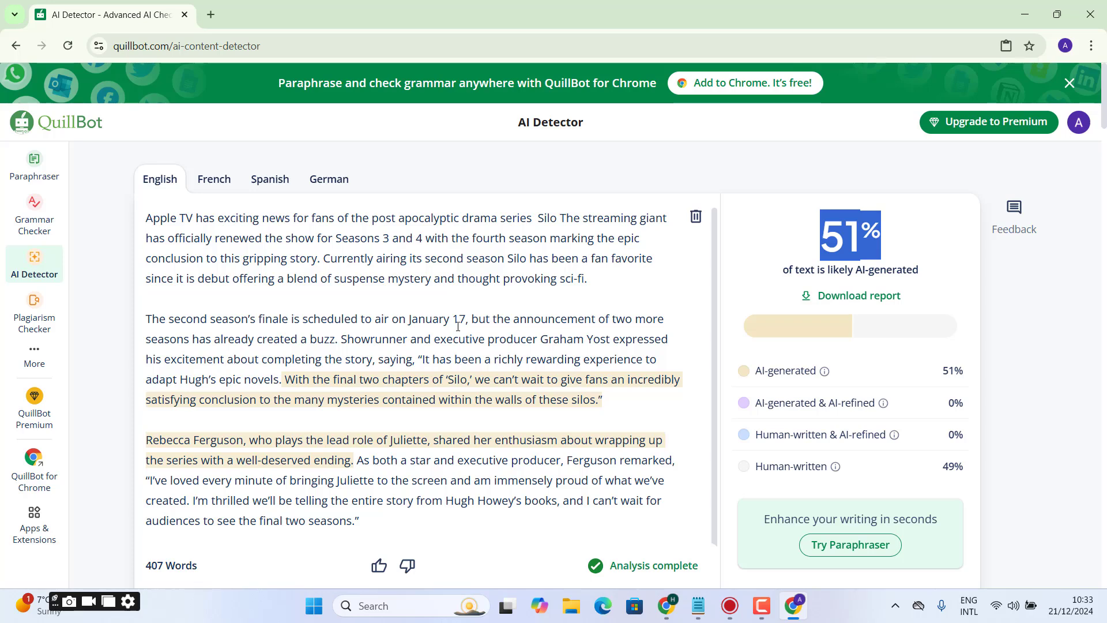
- Change "season's finale" to "season finale" at the start of the second paragraph
left_click(254, 316)
key("BackSpace")
key("BackSpace")
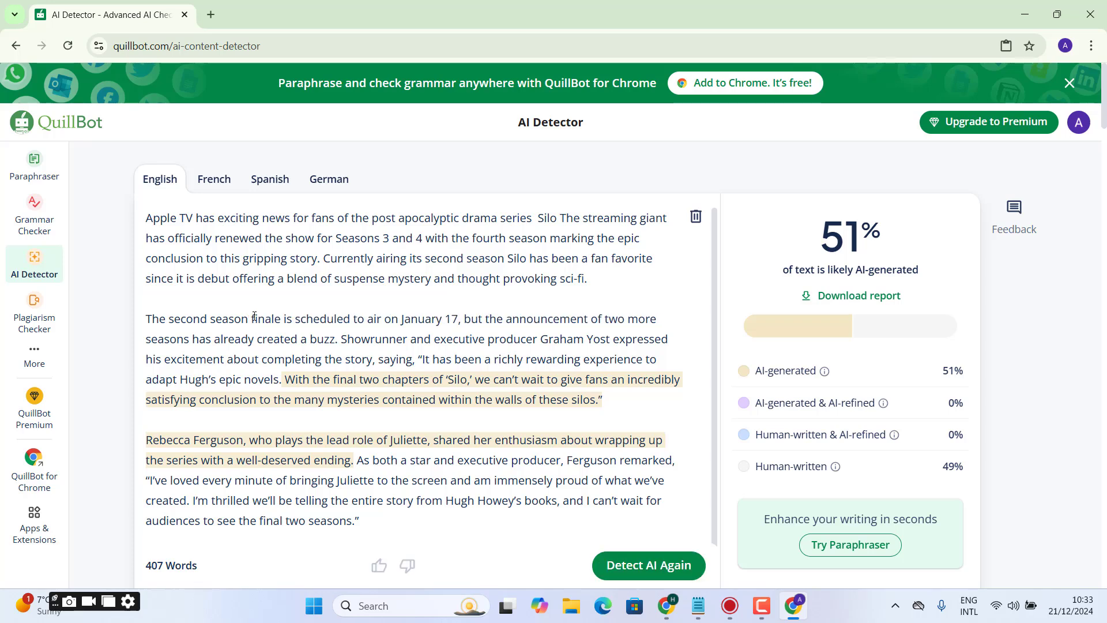
- In the second paragraph's first sentence, change "season finale" to "seasons finale" and delete the comma after "January 17"
type("s")
left_click(468, 320)
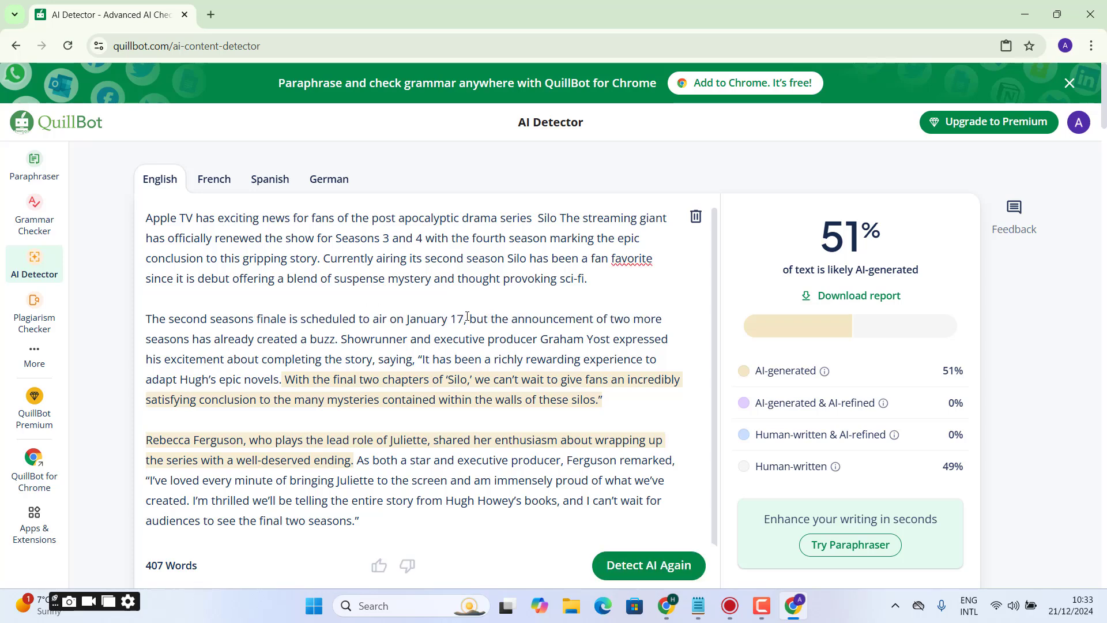
key("BackSpace")
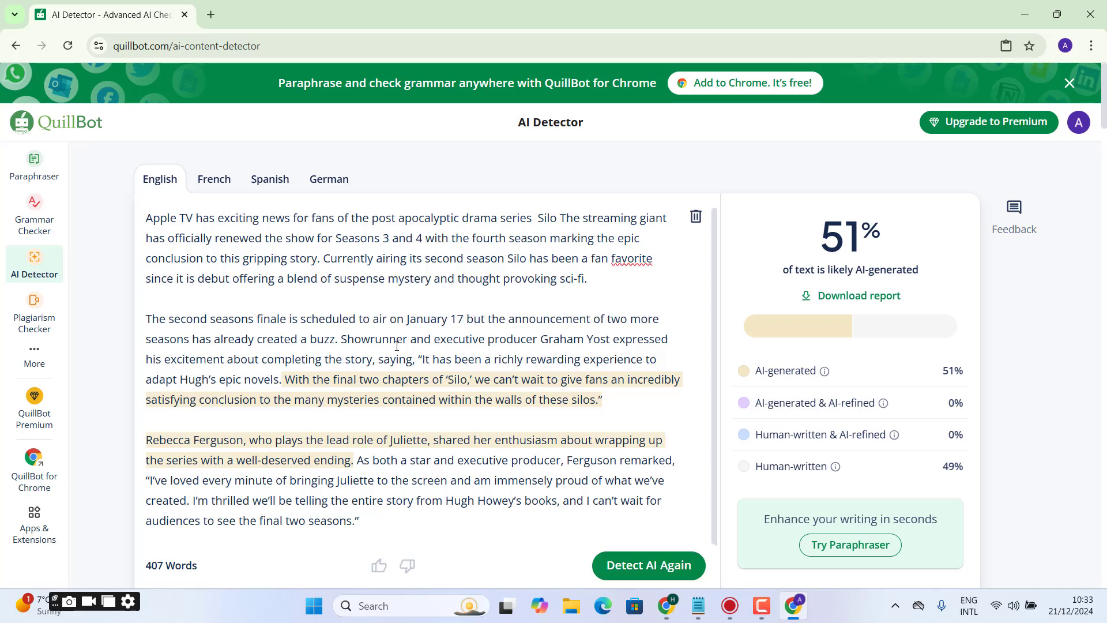
- Remove the quotation marks and comma around Silo and the closing quotation mark after "these silos." in the second paragraph, and rerun the AI detection
left_click(476, 379)
key("BackSpace")
key("BackSpace")
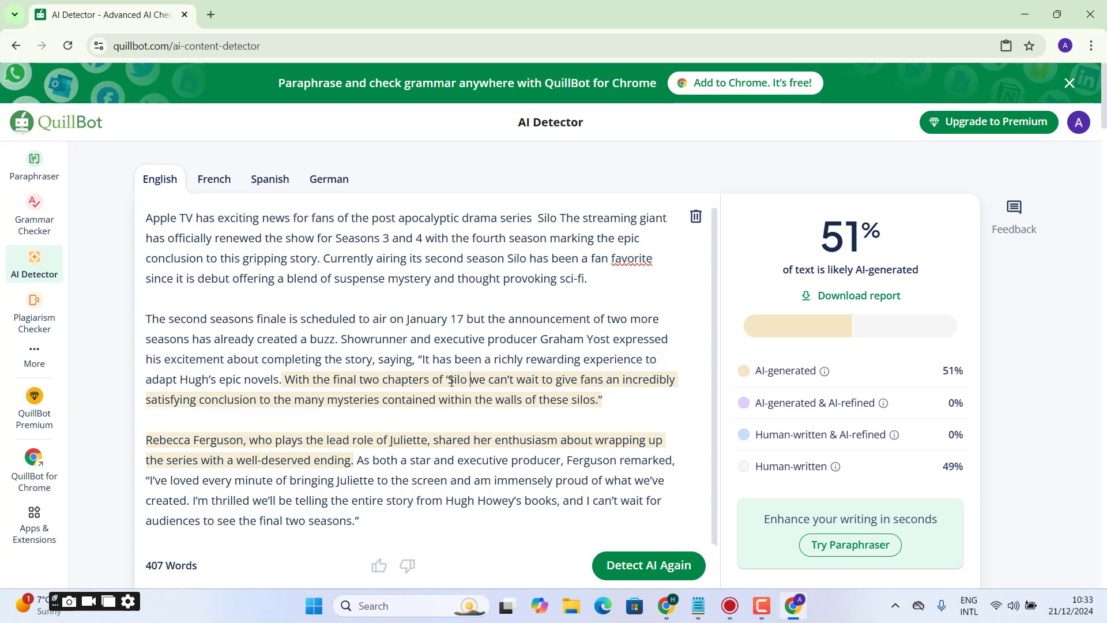
left_click(451, 380)
key("BackSpace")
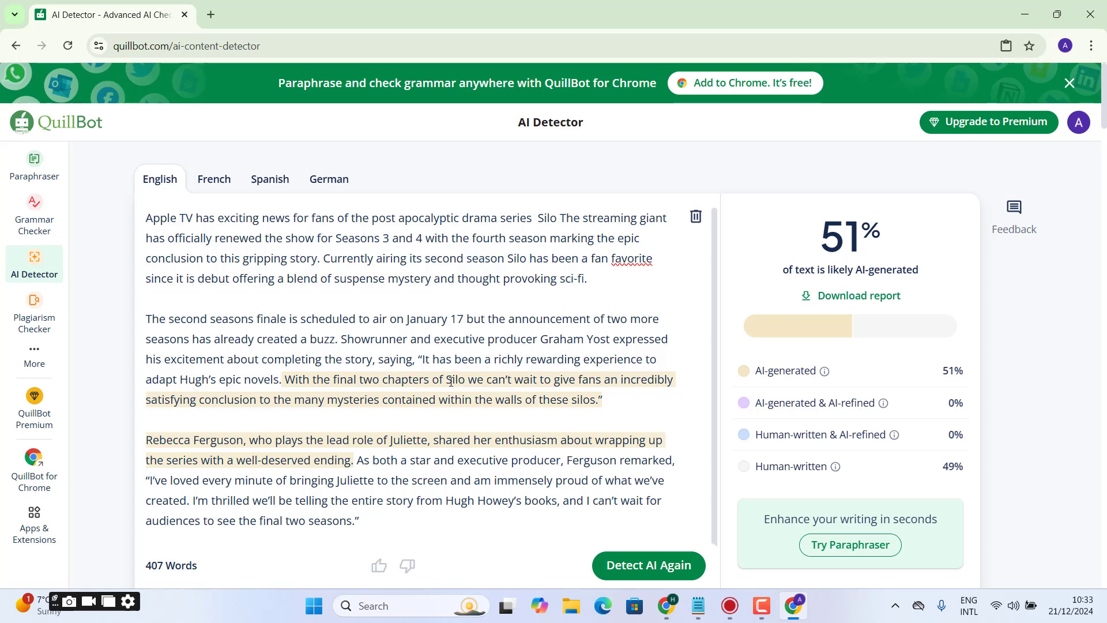
left_click(602, 402)
key("BackSpace")
left_click(646, 554)
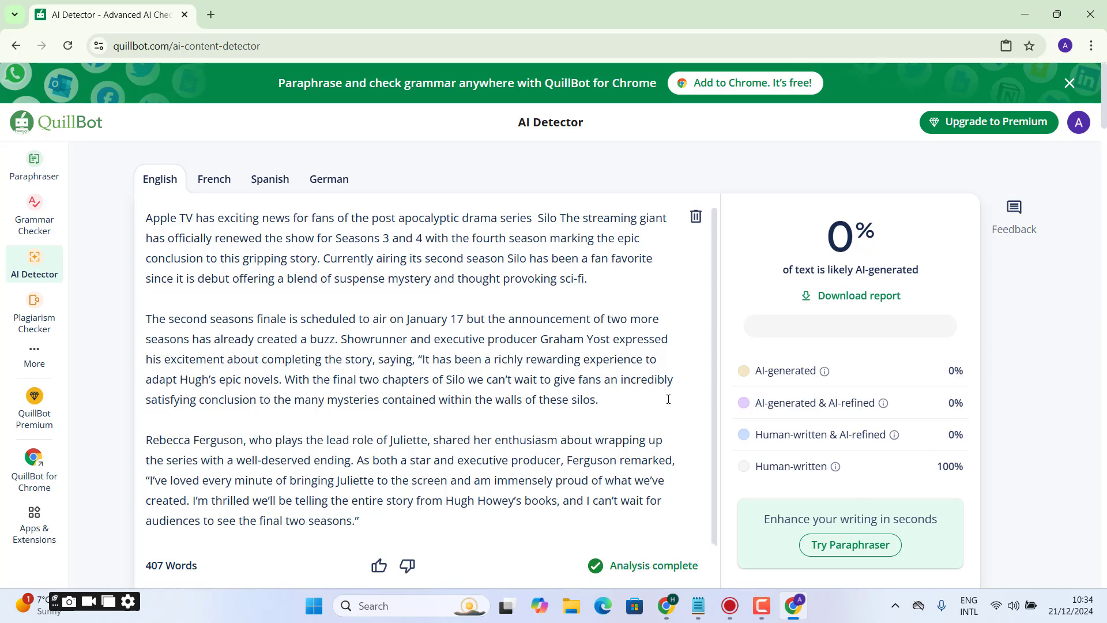
- Copy the whole article and open the ZeroGPT website in a new browser tab by searching for "zero gpt"
key("ctrl+a")
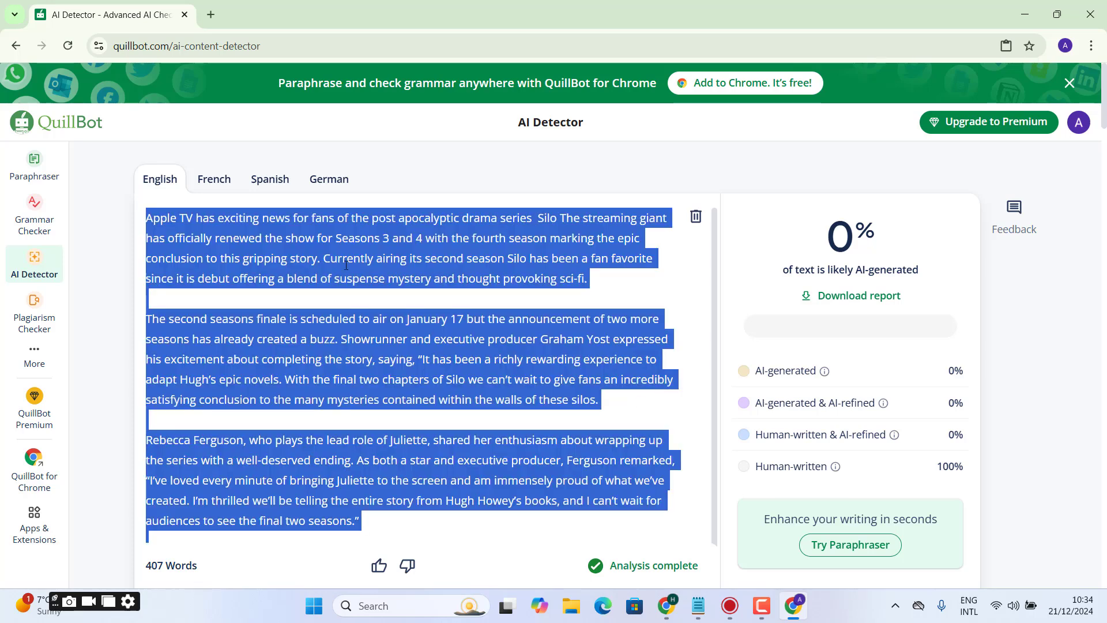
left_click(214, 21)
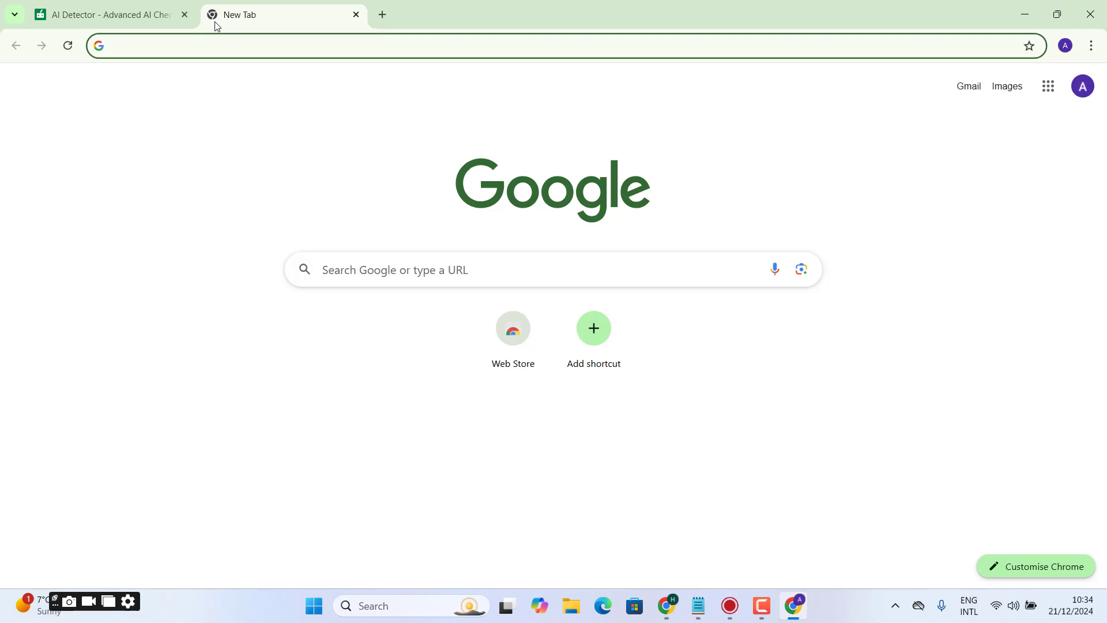
type("zero gpt")
key("Return")
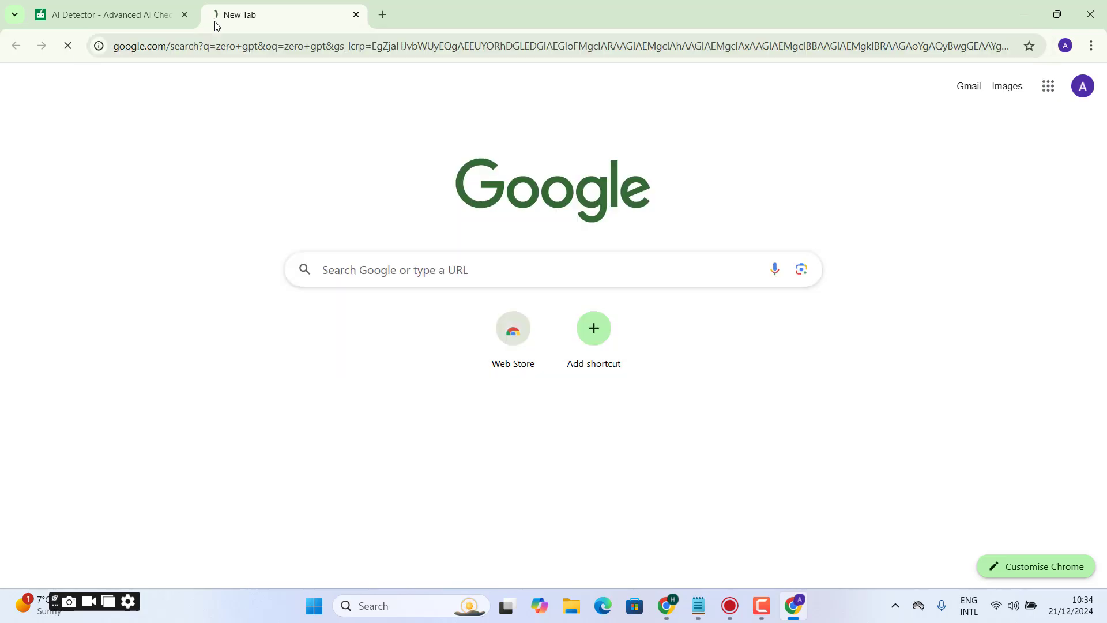
left_click(181, 224)
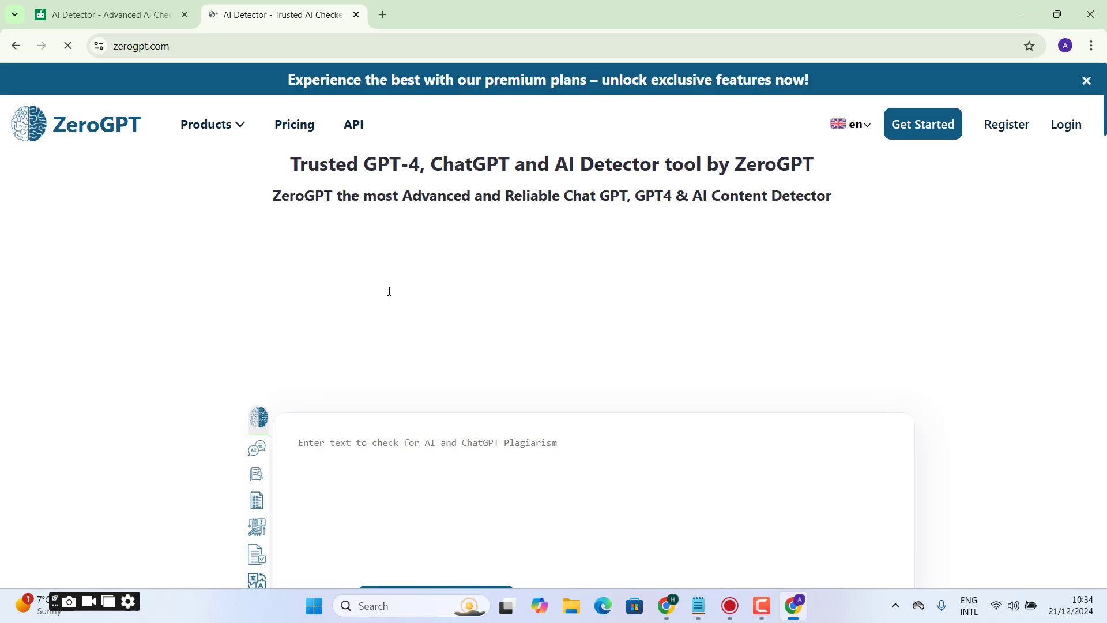
- Paste the article into ZeroGPT, detect its AI content, and review the score and highlighted sentences
left_click(638, 467)
key("ctrl+v")
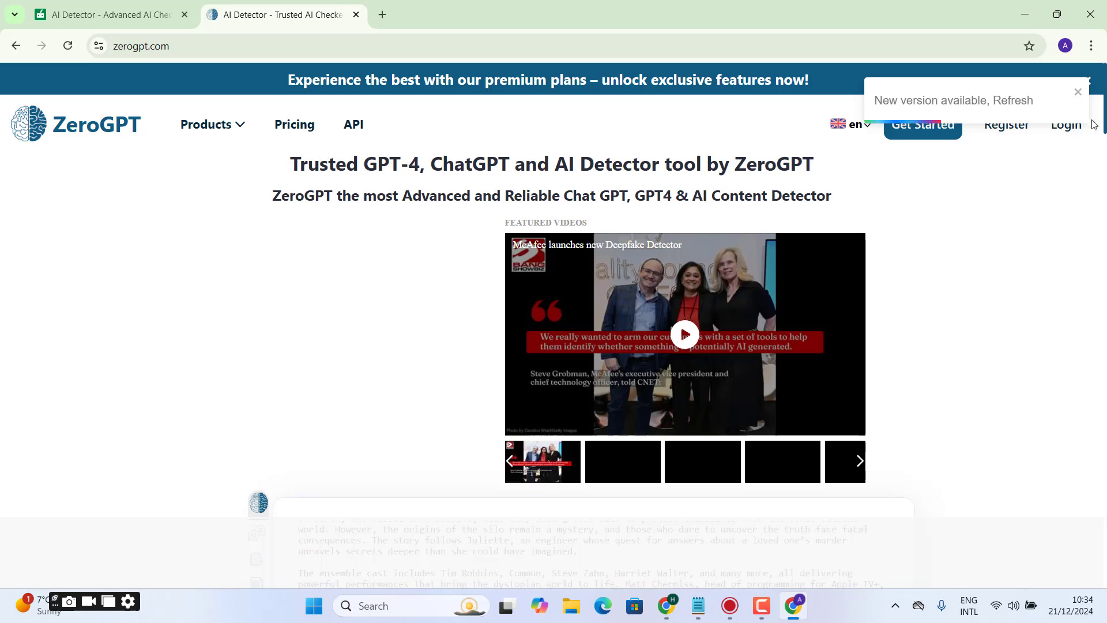
left_click(1078, 92)
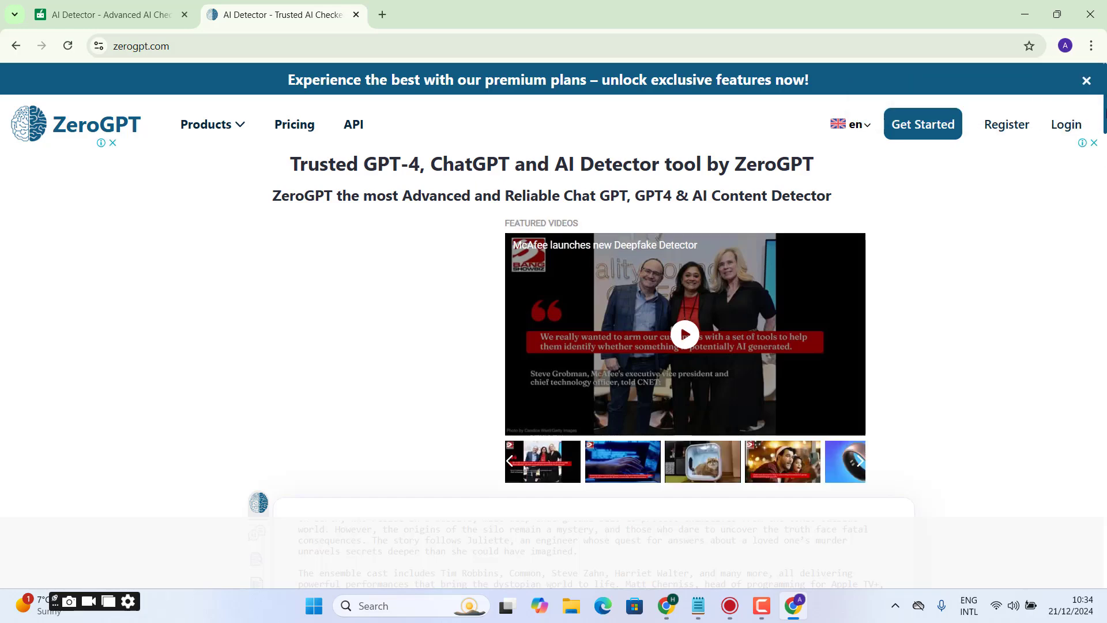
scroll(444, 358, "down", 6)
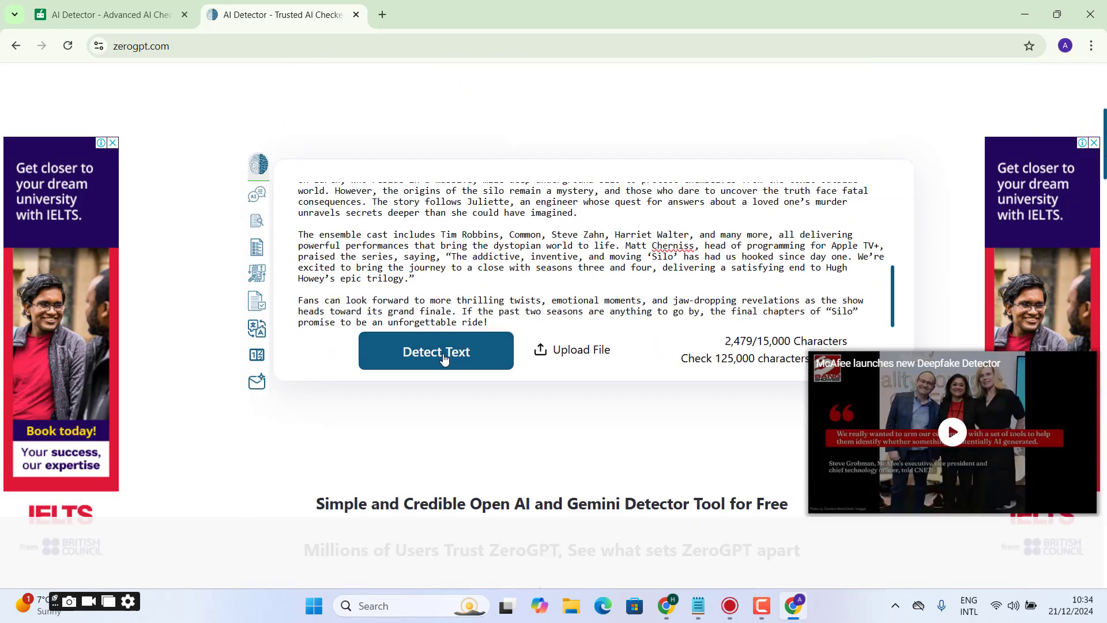
left_click(444, 359)
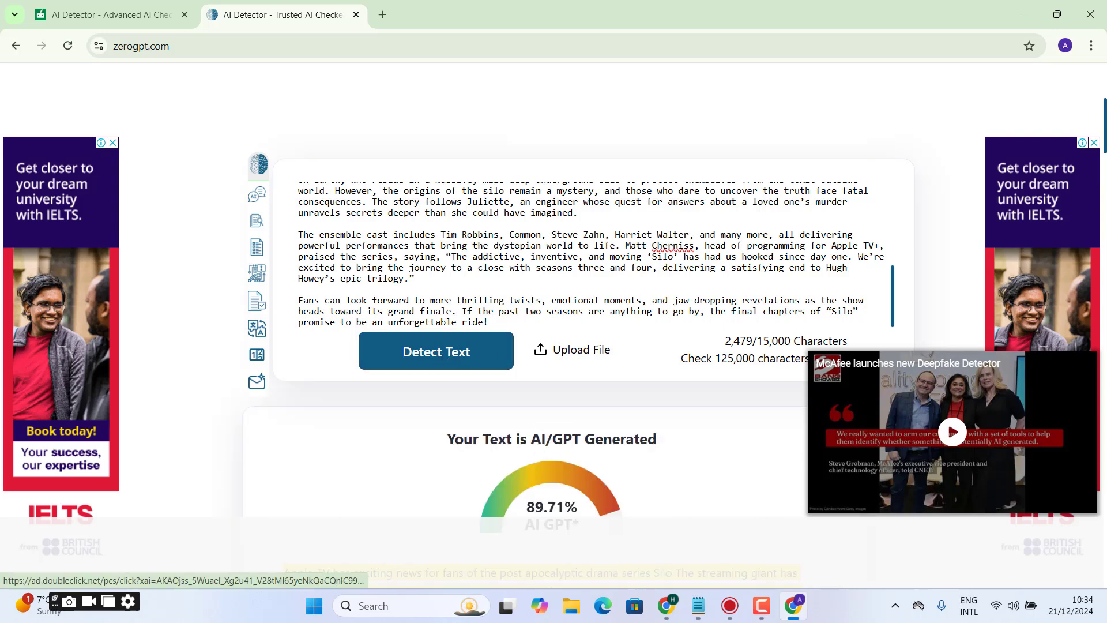
scroll(444, 359, "up", 5)
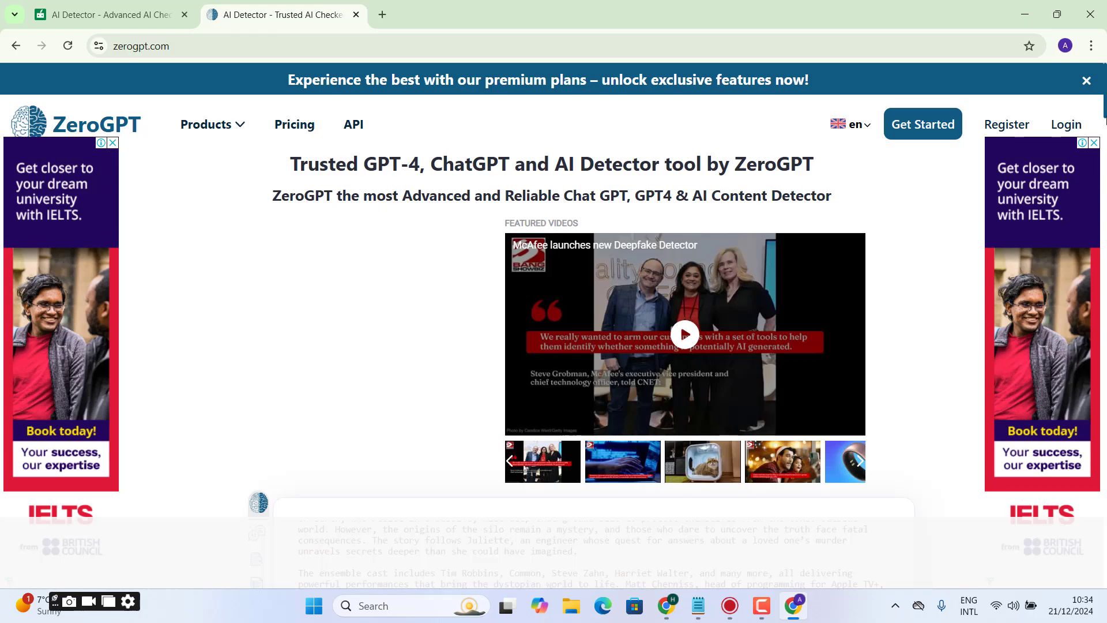
scroll(554, 311, "down", 9)
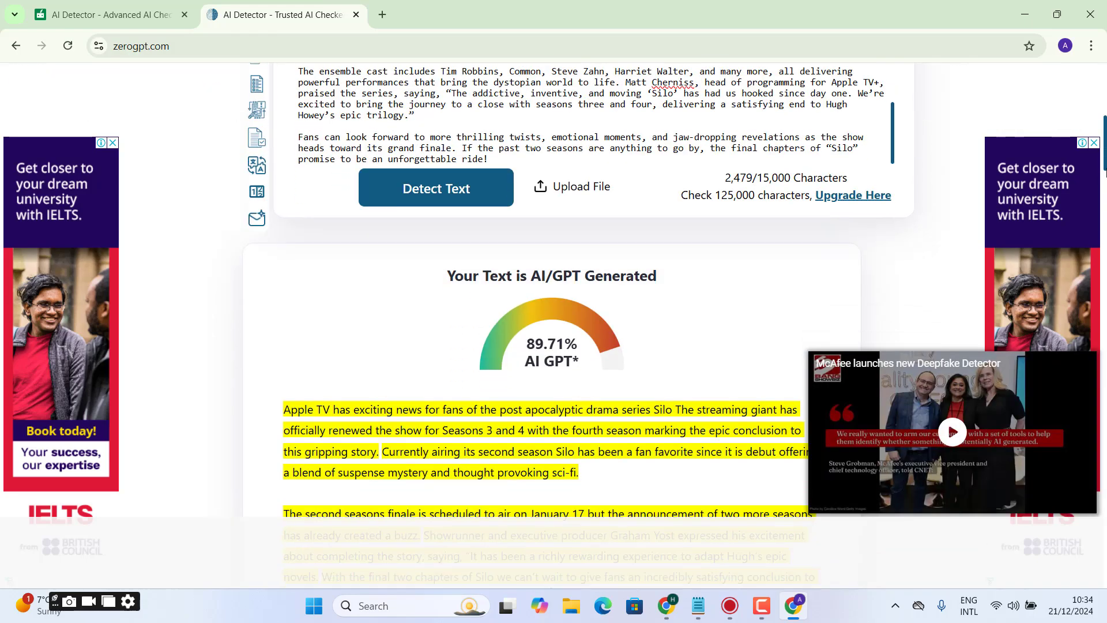
left_click_drag(1105, 172, 1105, 221)
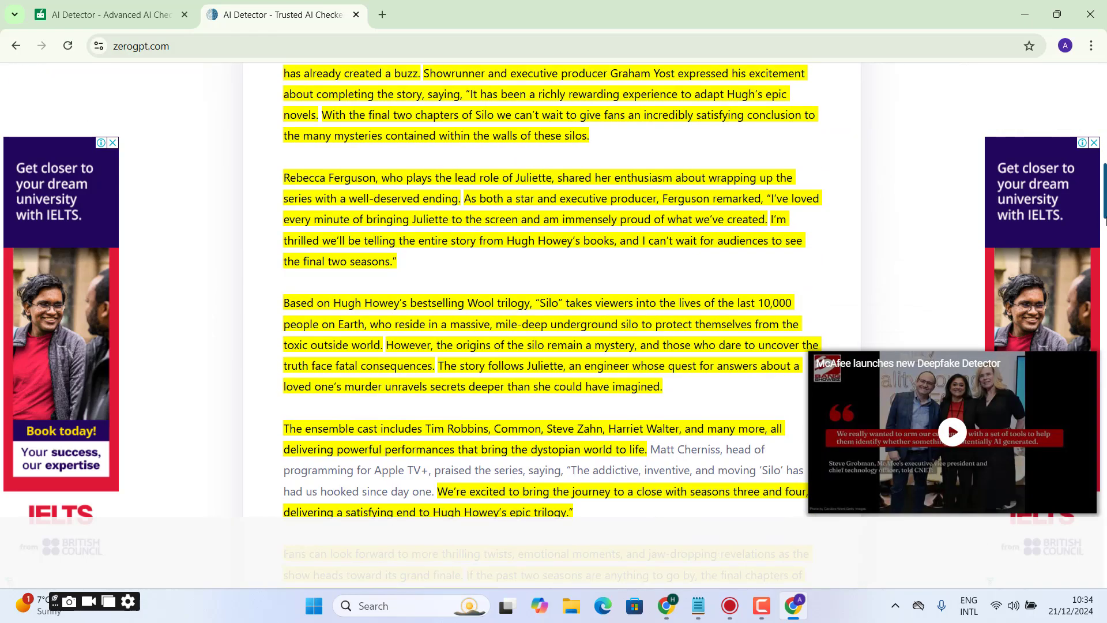
- Return to QuillBot's AI Detector, remove the comma and opening quotation mark after "saying", and change "Hugh's epic novels" to "Hugh is epic novels"
key("alt+Tab")
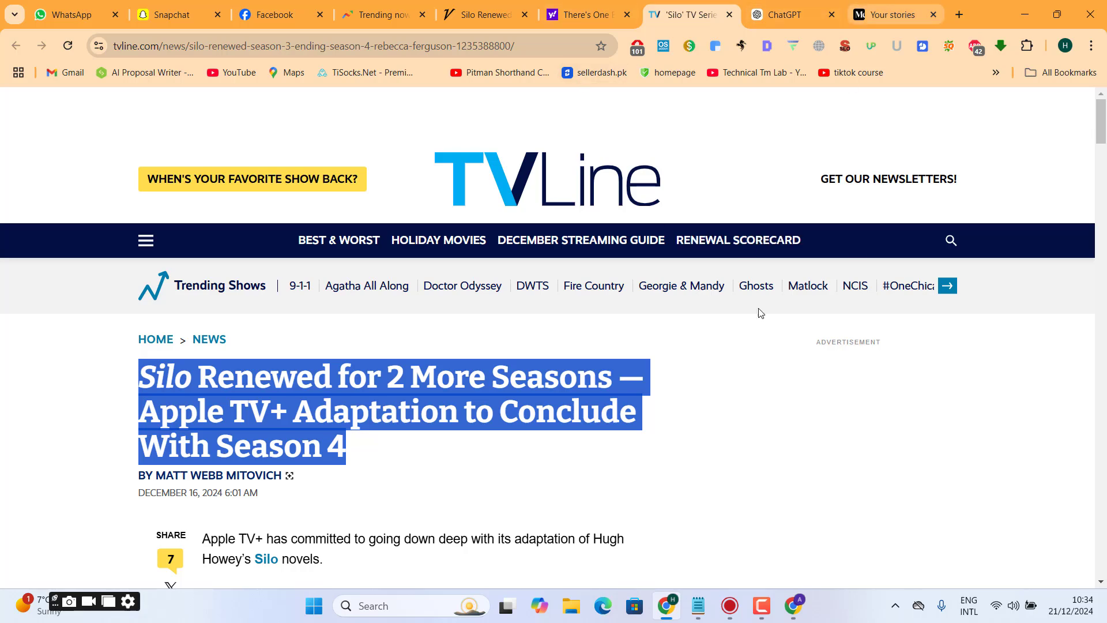
left_click(794, 606)
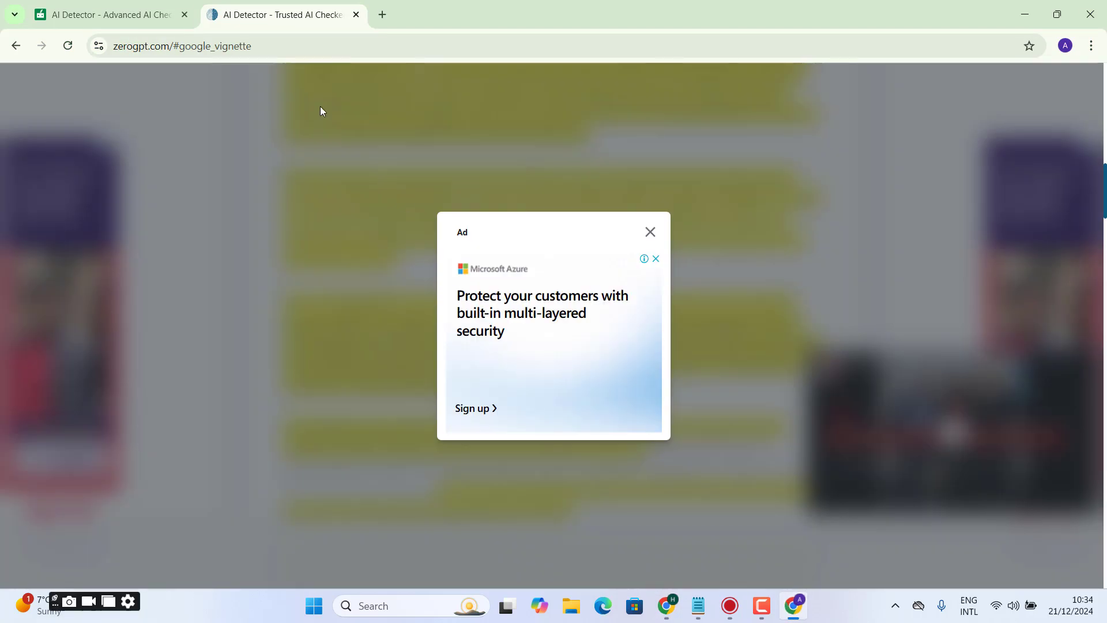
left_click(115, 5)
left_click(432, 460)
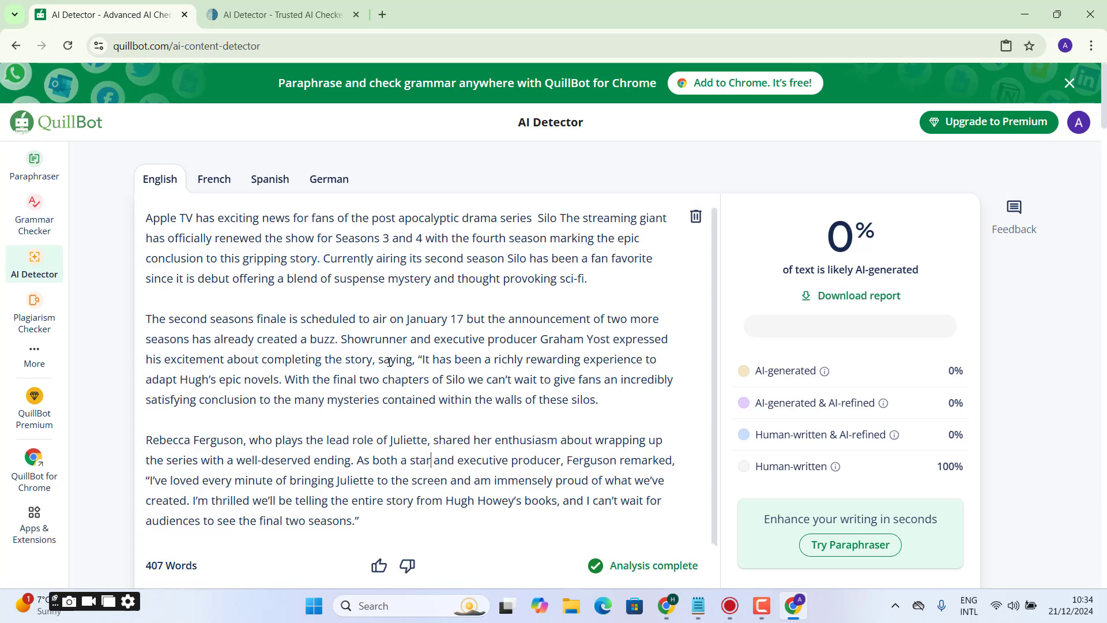
left_click(424, 358)
key("BackSpace")
key("BackSpace")
key("BackSpace")
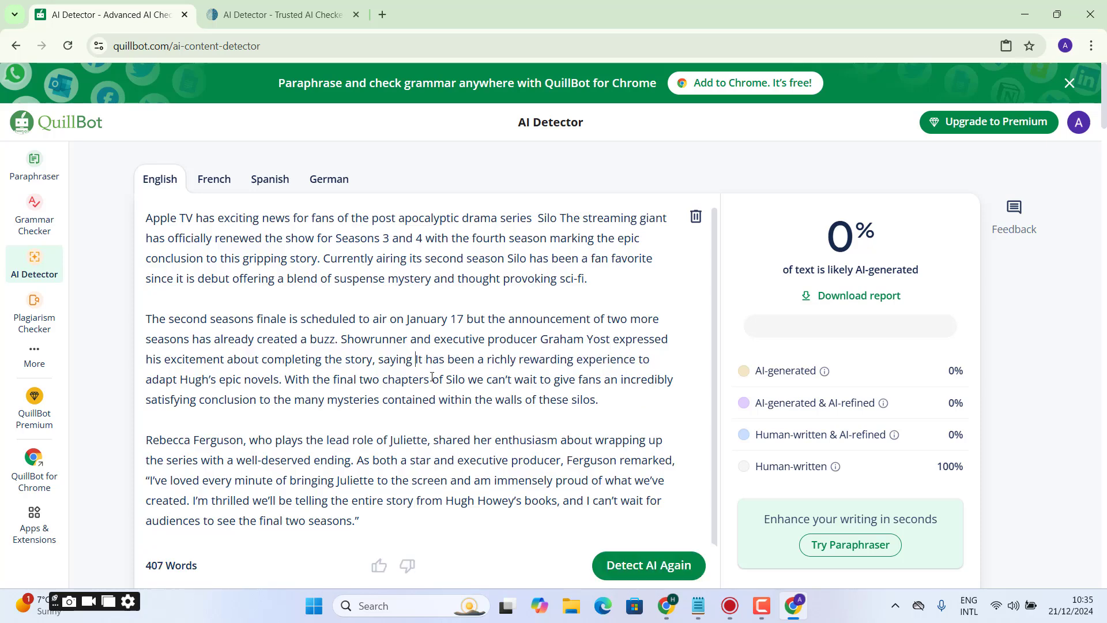
left_click(212, 376)
key("BackSpace")
type("i")
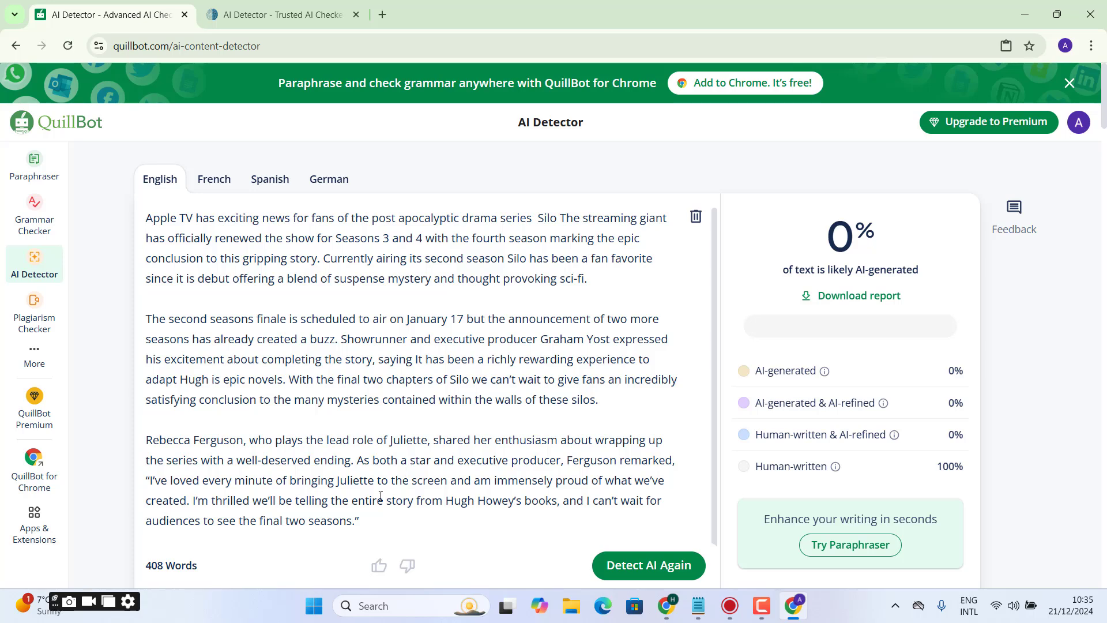
- In the third paragraph, delete the period and closing quotation mark after "final two seasons" and the comma after "books"
left_click(369, 521)
key("BackSpace")
key("BackSpace")
key("BackSpace")
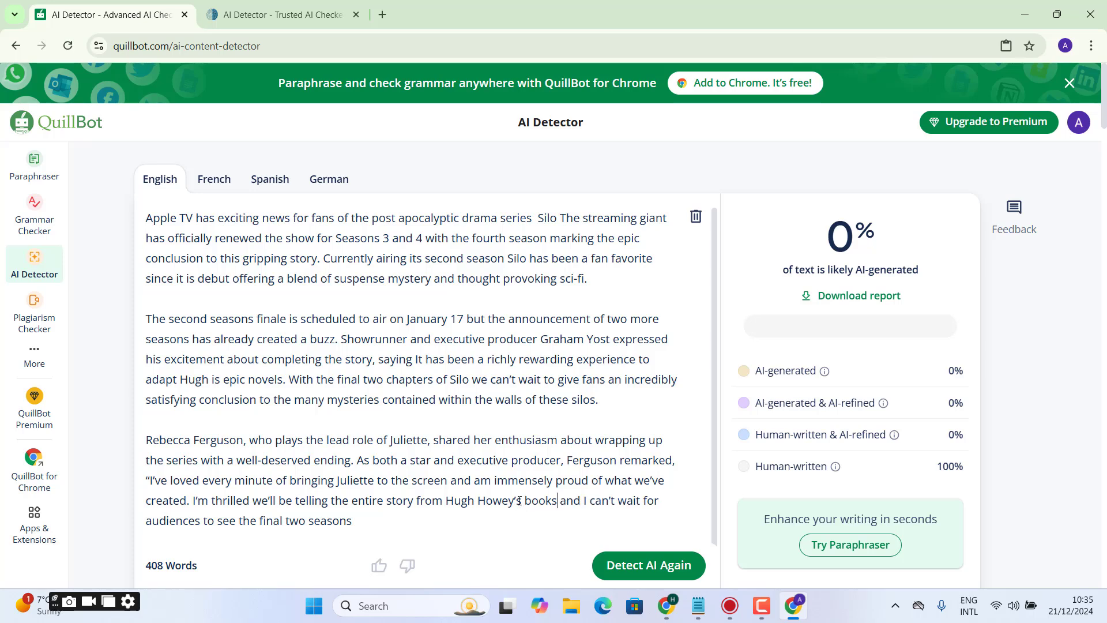
- Change "I'm thrilled" to "I am thrilled" in the third paragraph
left_click(208, 501)
key("BackSpace")
key("BackSpace")
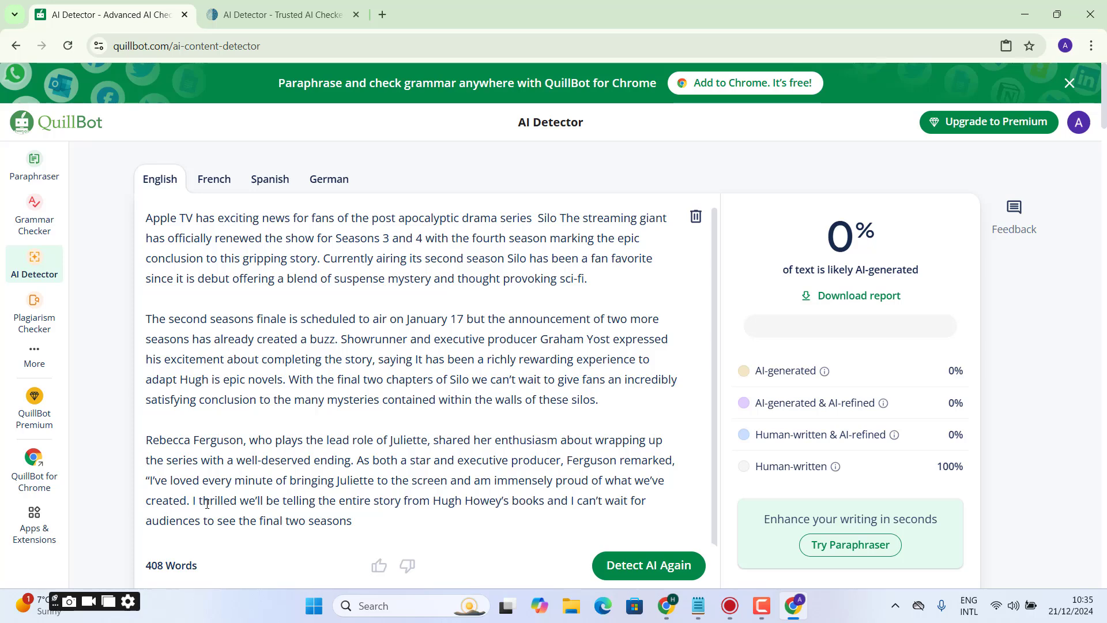
type("am")
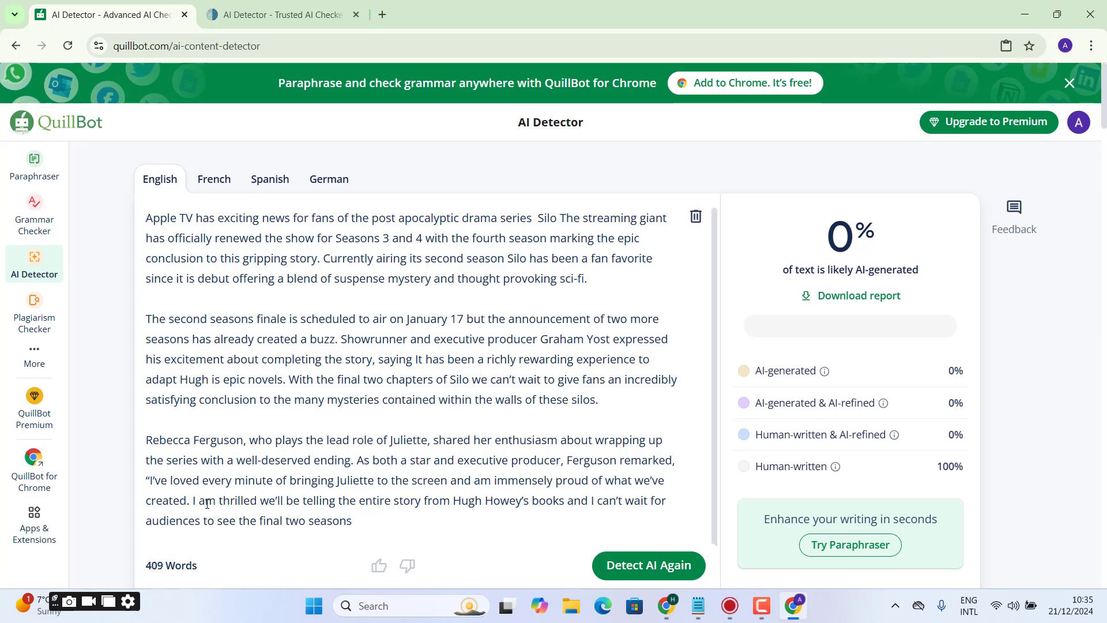
- Change "I've loved" to "I have loved" and remove the opening quotation mark in front of it
left_click(170, 479)
key("BackSpace")
key("BackSpace")
key("BackSpace")
type("have")
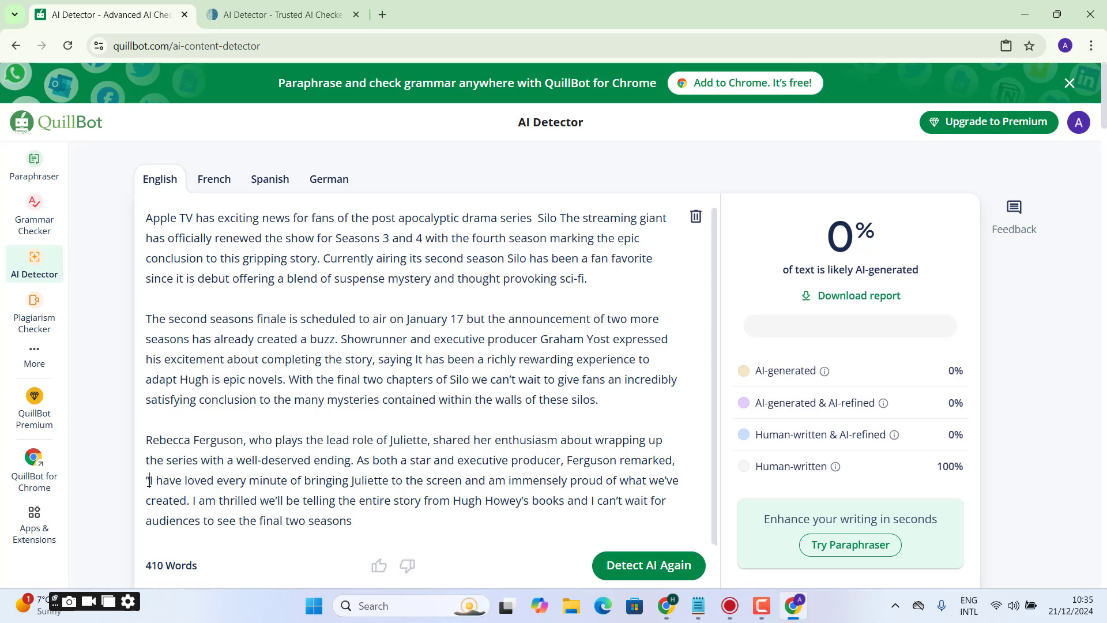
left_click(149, 482)
key("BackSpace")
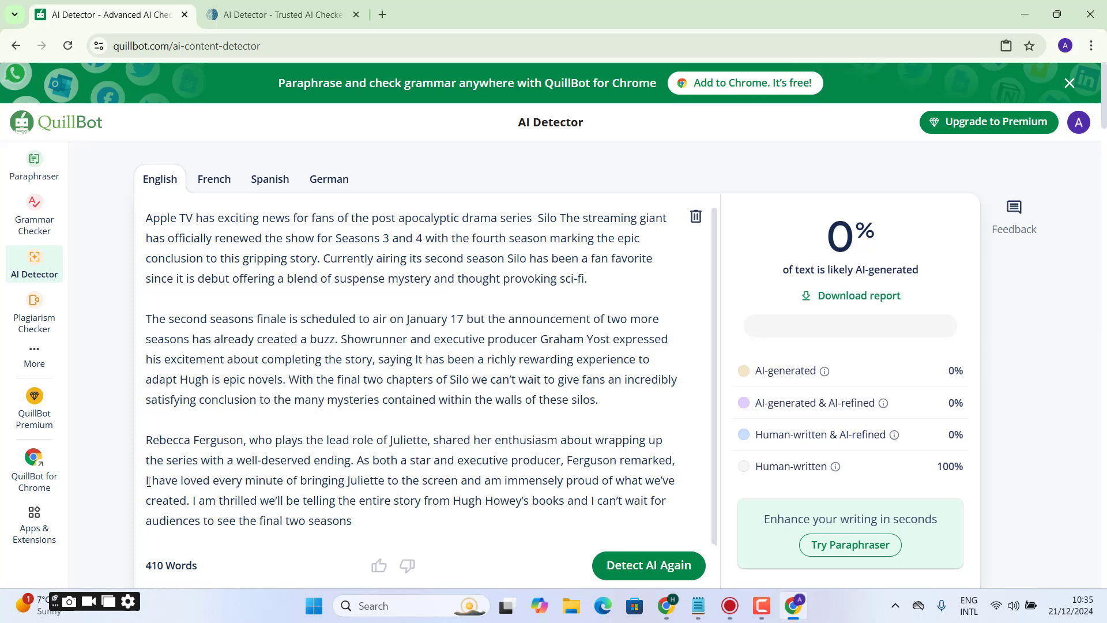
- Change "we've created" to "we have created" in the third paragraph
left_click(664, 481)
key("BackSpace")
type("have ve")
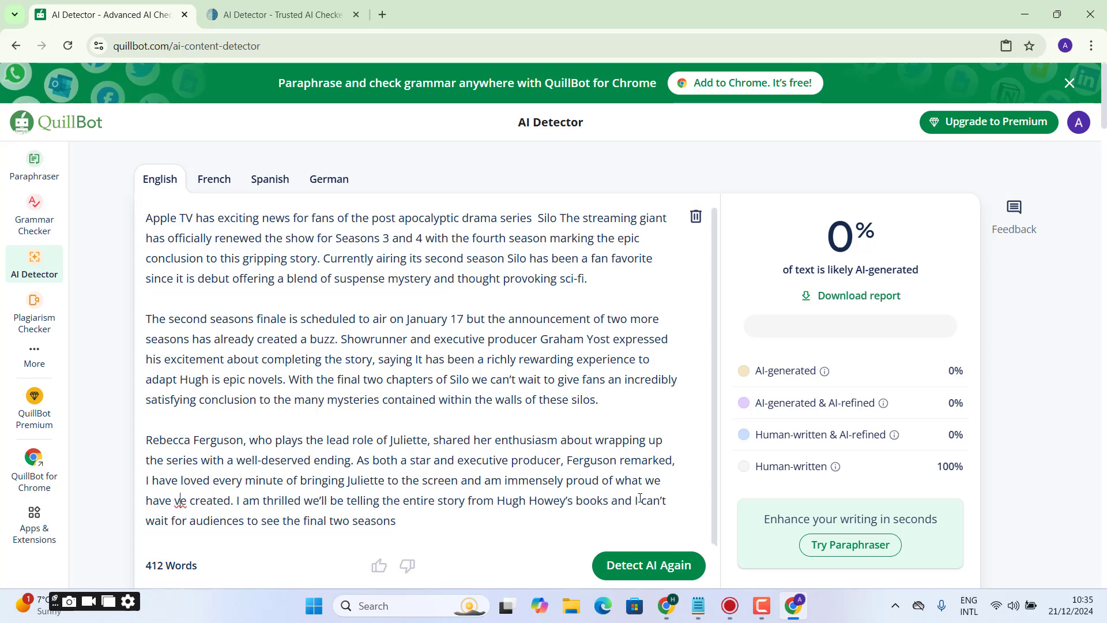
key("Delete")
key("Delete")
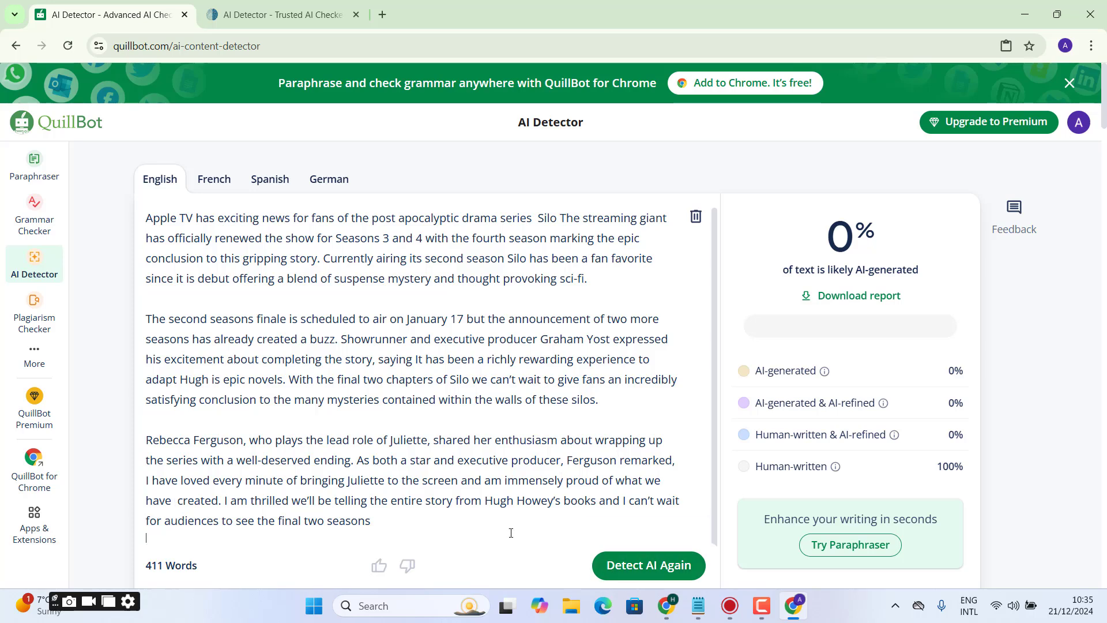
- Copy the whole edited article and run QuillBot's AI detection on it again
key("ctrl+a")
left_click(644, 582)
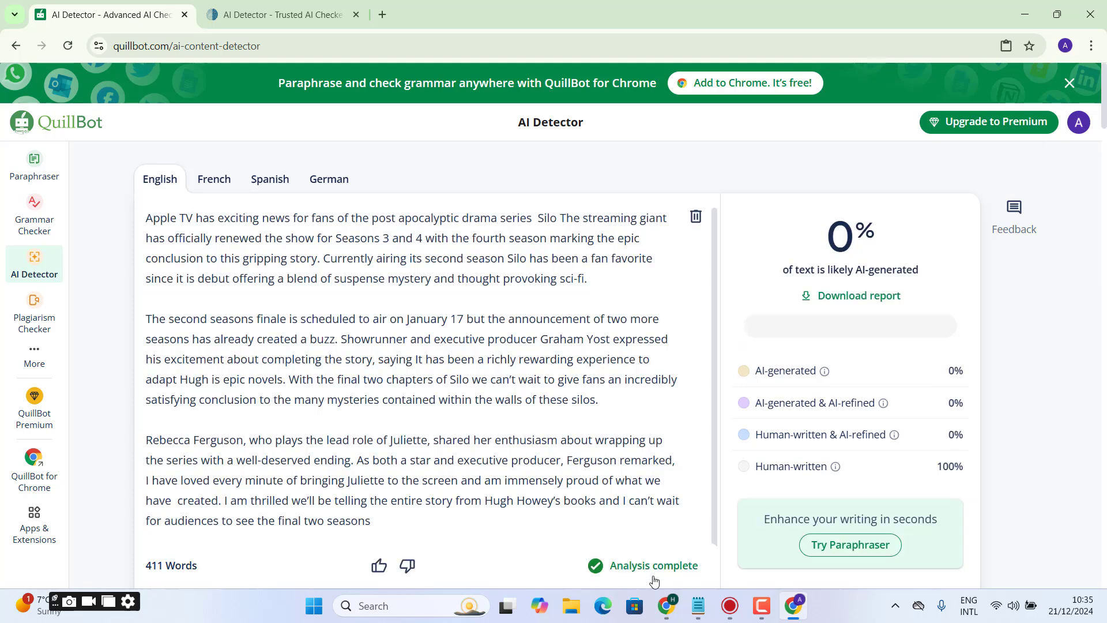
- Switch to ZeroGPT, close the ad, replace the old text with the edited article, and run the detection to check its AI score
left_click(277, 13)
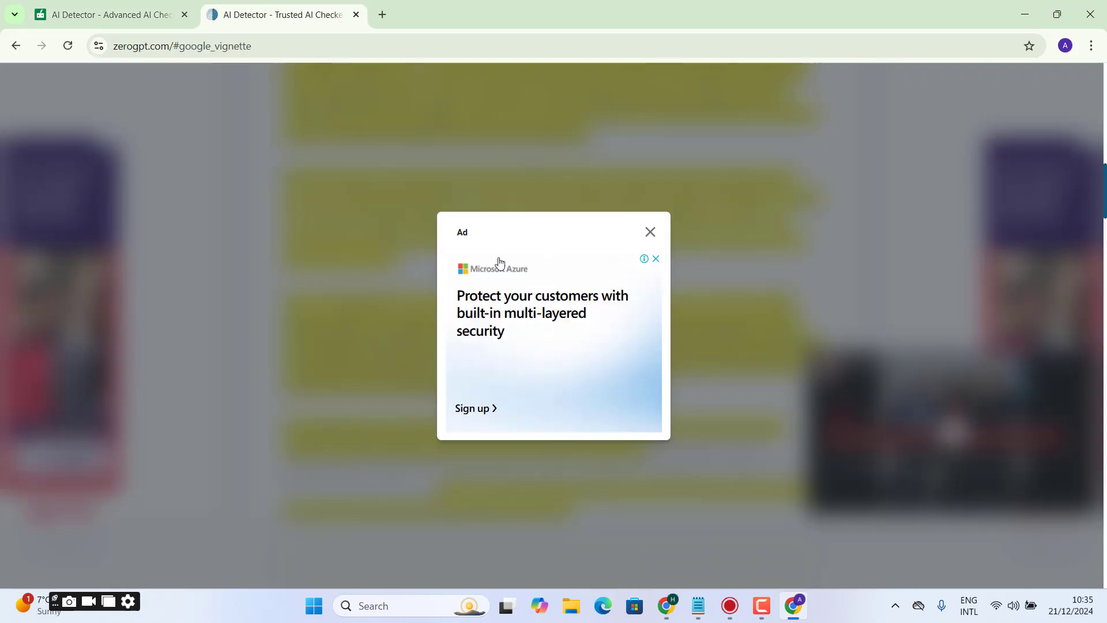
left_click(649, 235)
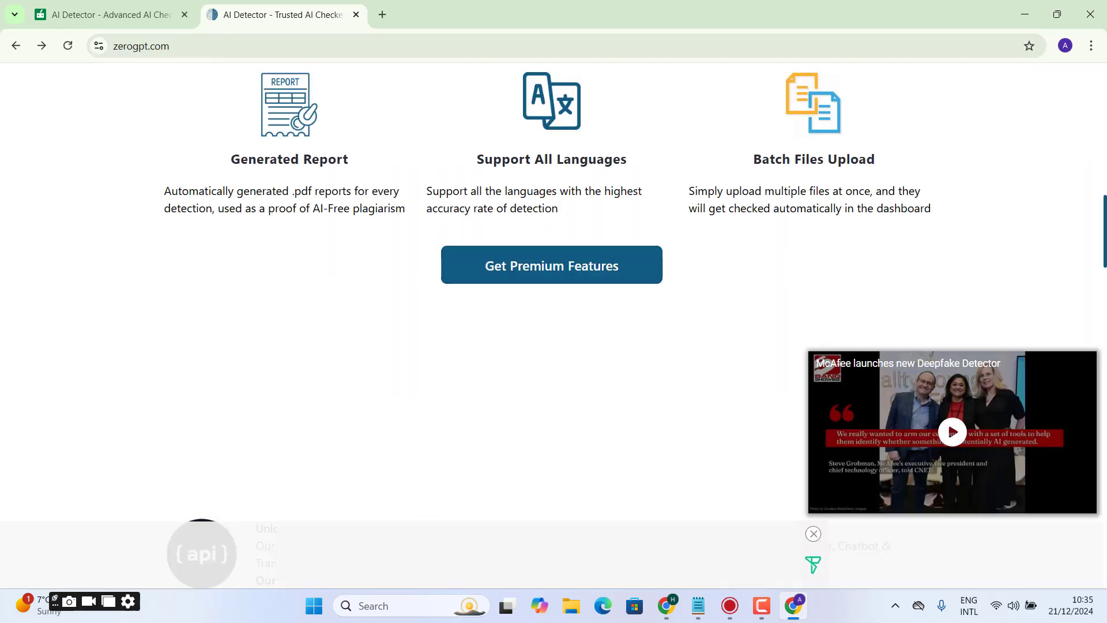
left_click_drag(1097, 259, 1098, 145)
key("ctrl+v")
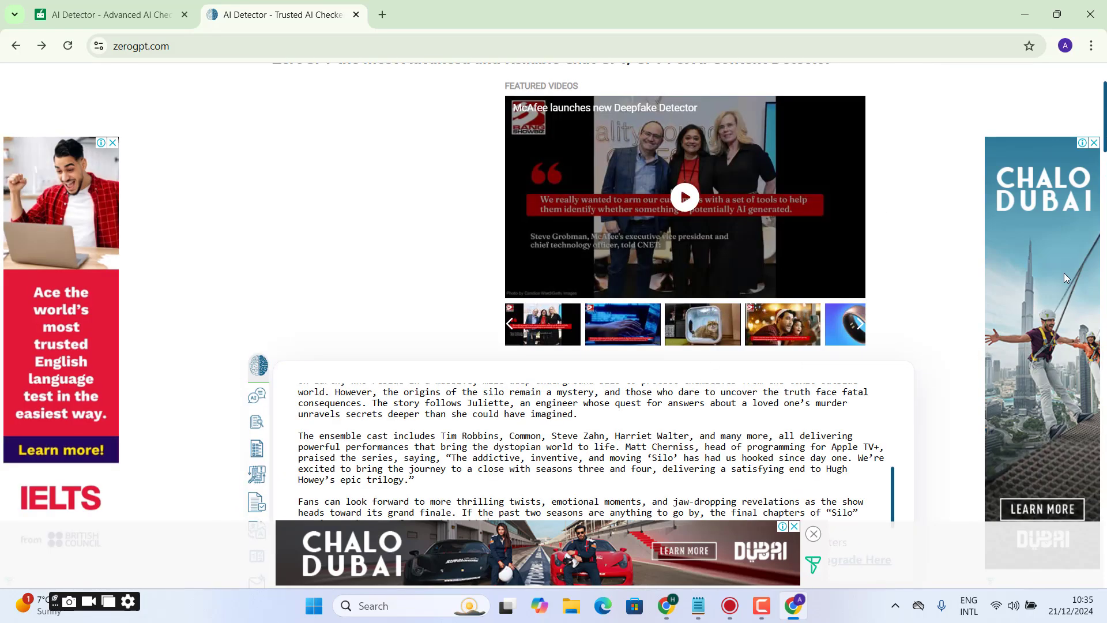
left_click_drag(1104, 121, 1105, 169)
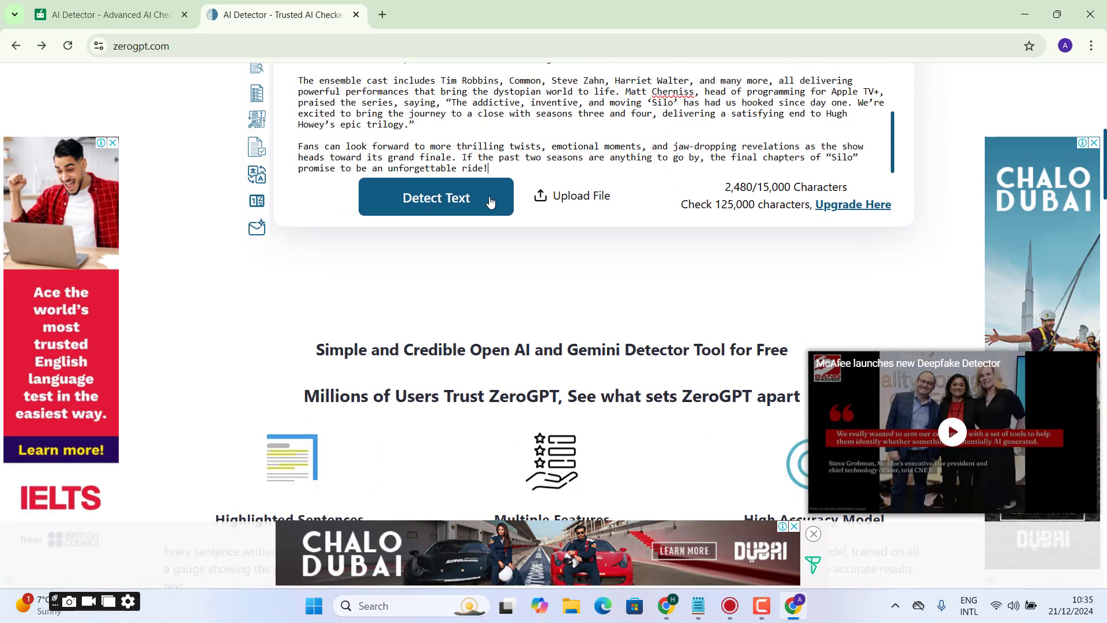
left_click(456, 193)
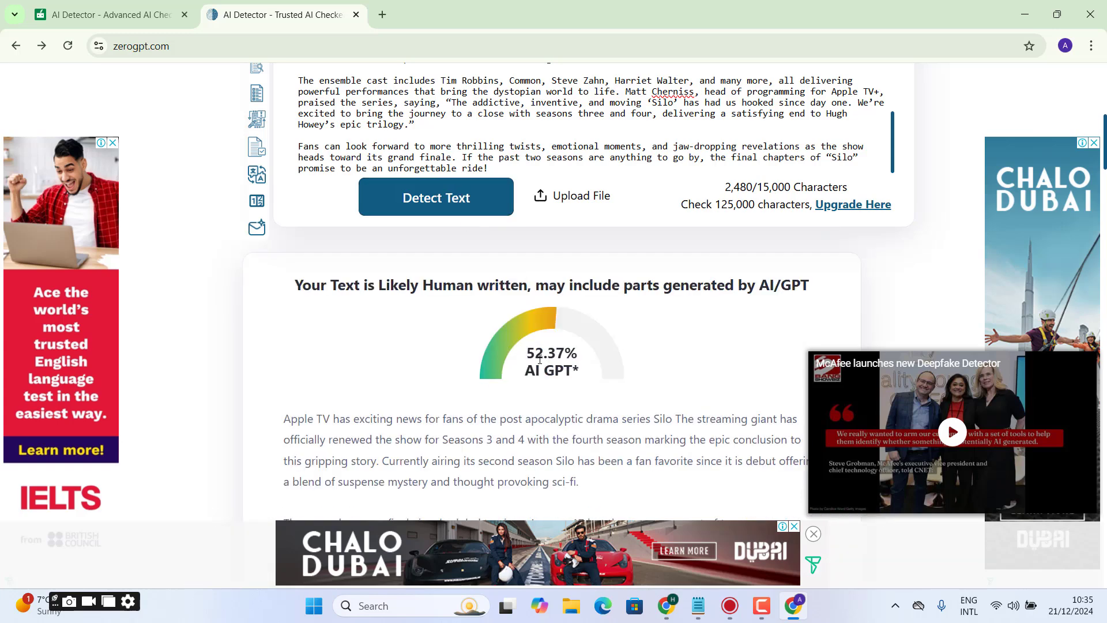
left_click_drag(534, 357, 569, 358)
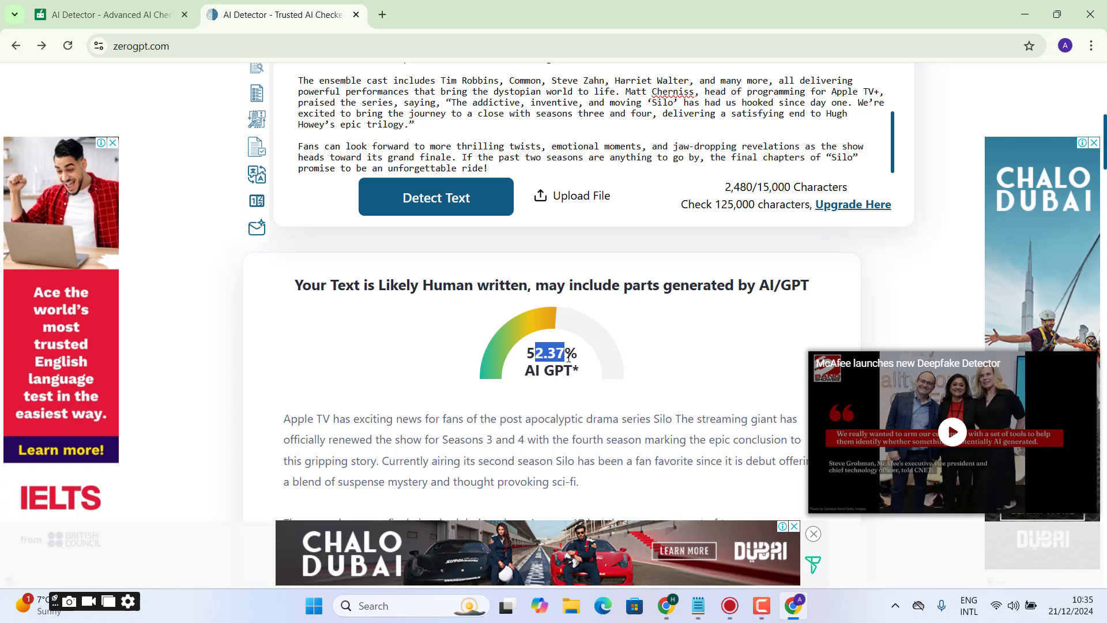
- Remove the comma after "seasons three and four" and the comma after the Apple TV+ programming head's name in the ZeroGPT text
left_click(658, 115)
key("BackSpace")
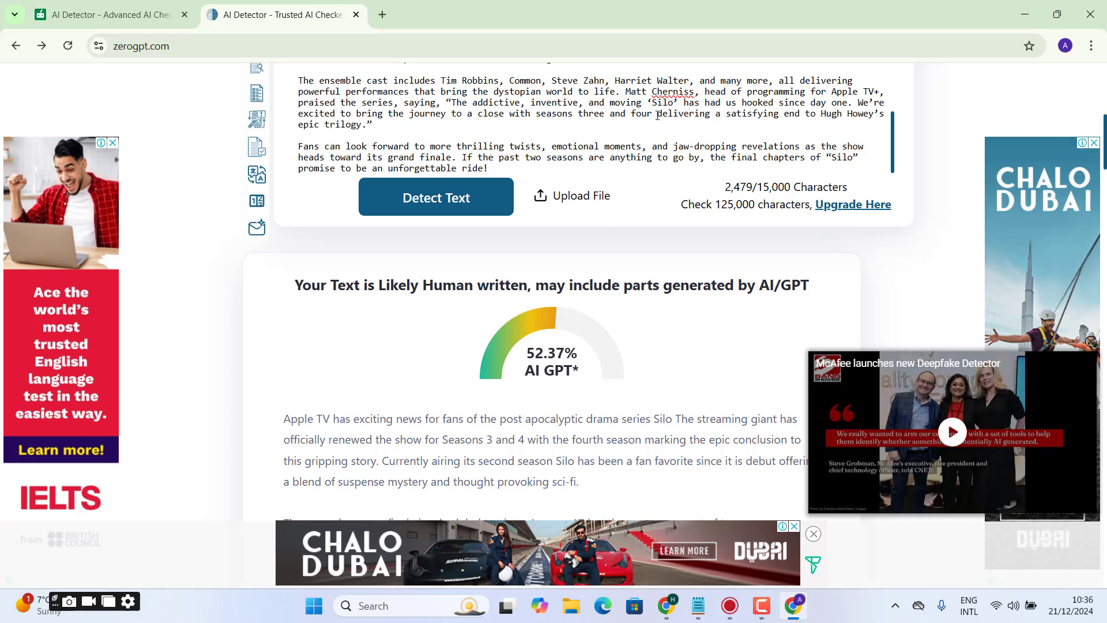
left_click(702, 92)
key("BackSpace")
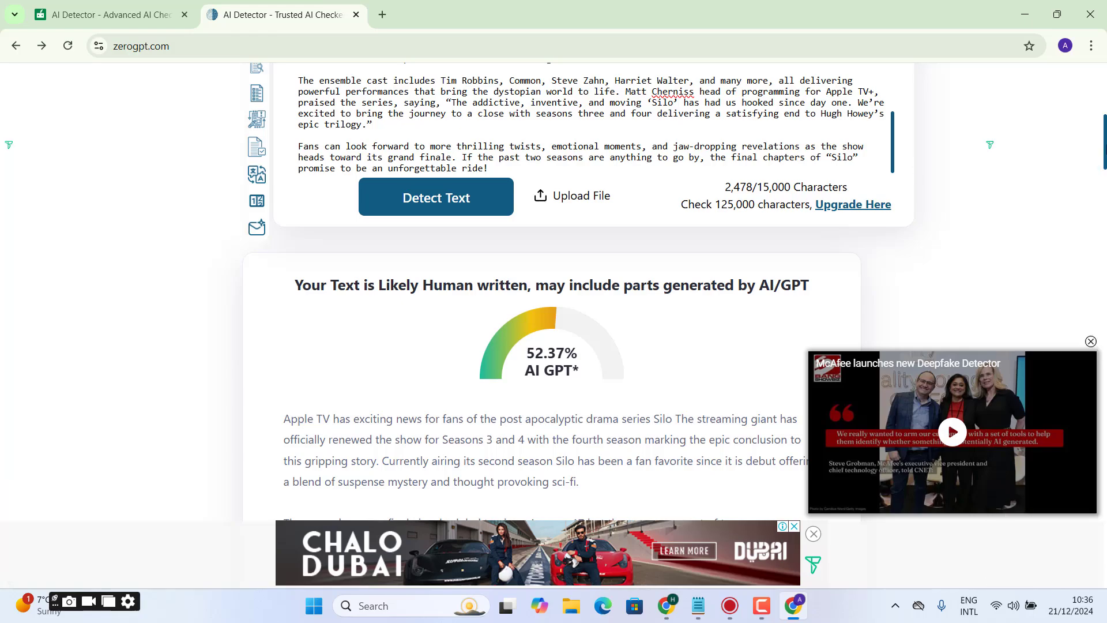
- Examine which paragraphs of the ZeroGPT result are highlighted as AI-generated and which are left unmarked
scroll(554, 288, "down", 5)
scroll(554, 288, "down", 5)
scroll(553, 288, "up", 7)
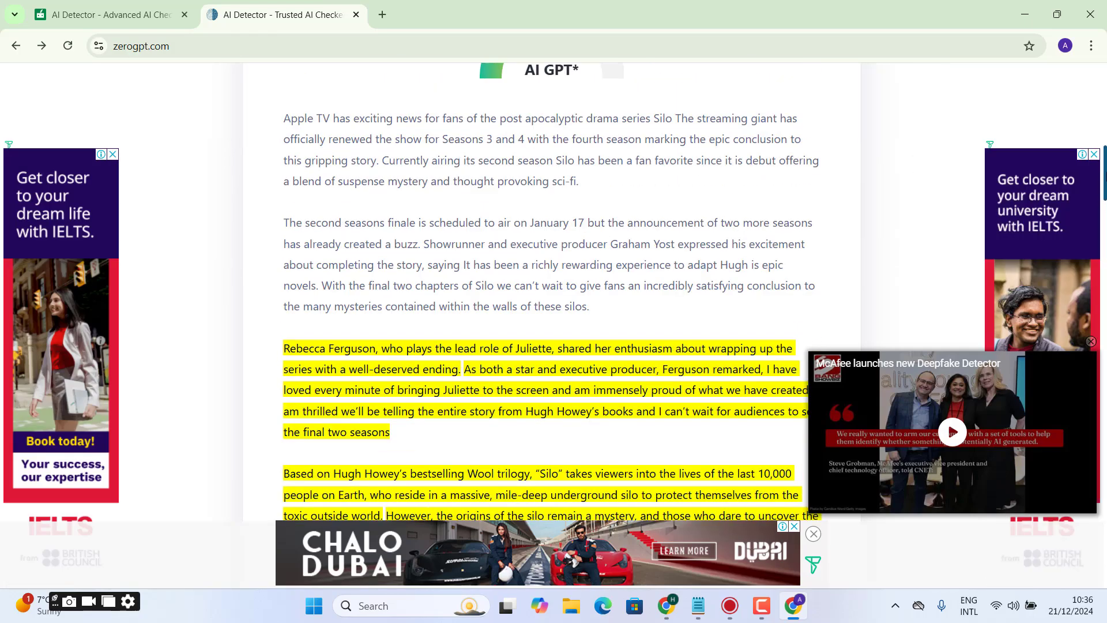
left_click_drag(606, 414, 283, 227)
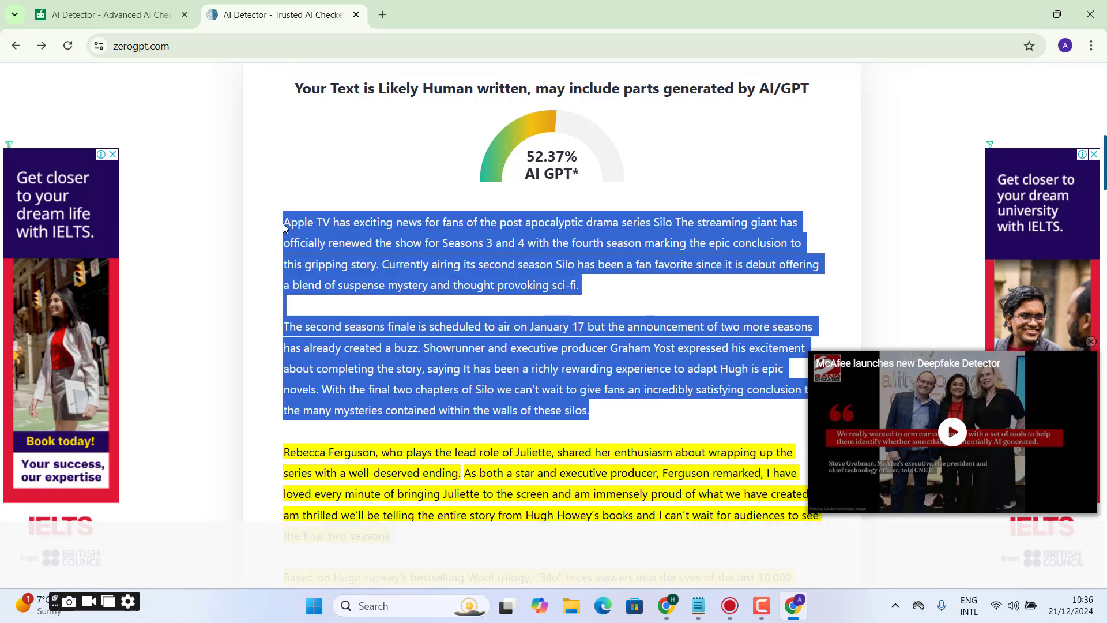
left_click(383, 470)
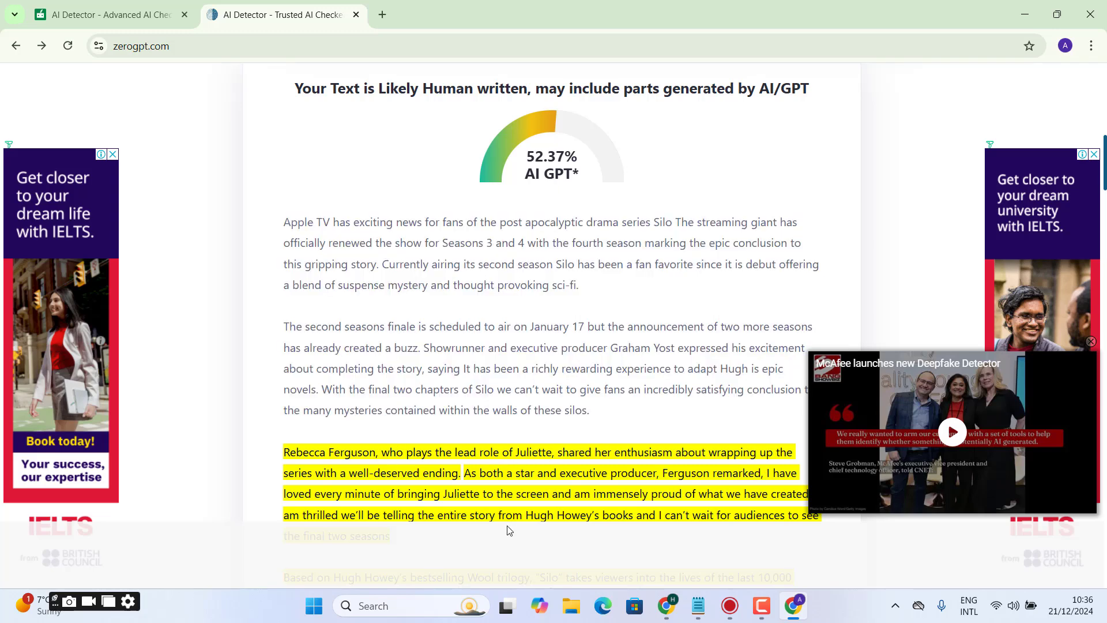
scroll(552, 329, "down", 5)
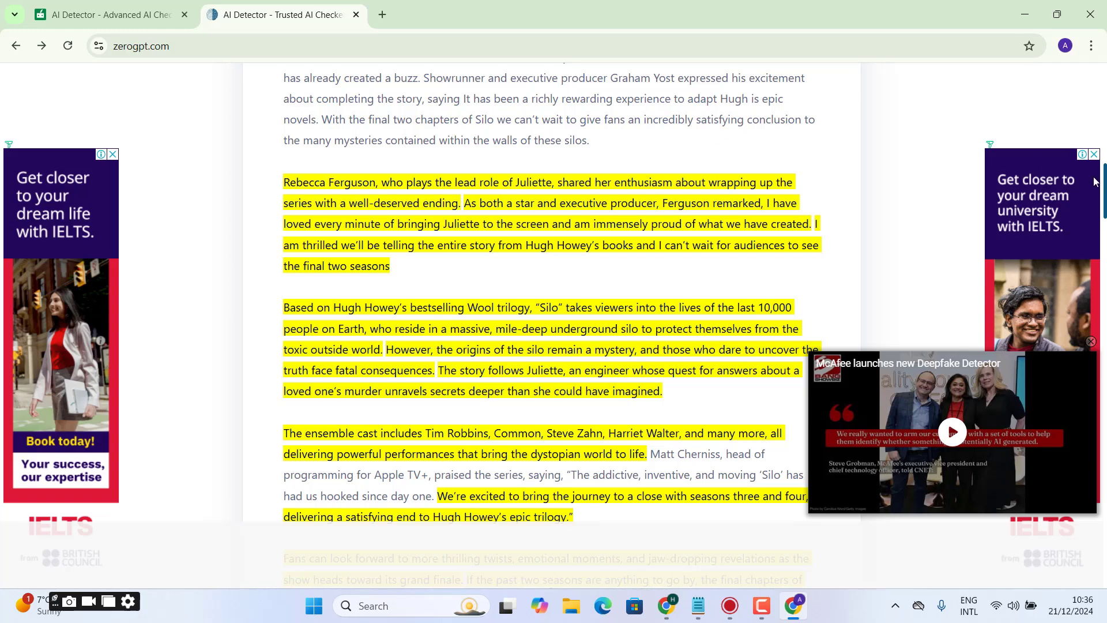
- Copy the first two unhighlighted paragraphs, reload ZeroGPT, paste them into the empty text box, and run the detection on them alone
scroll(690, 157, "up", 5)
left_click_drag(615, 441, 284, 249)
key("ctrl+c")
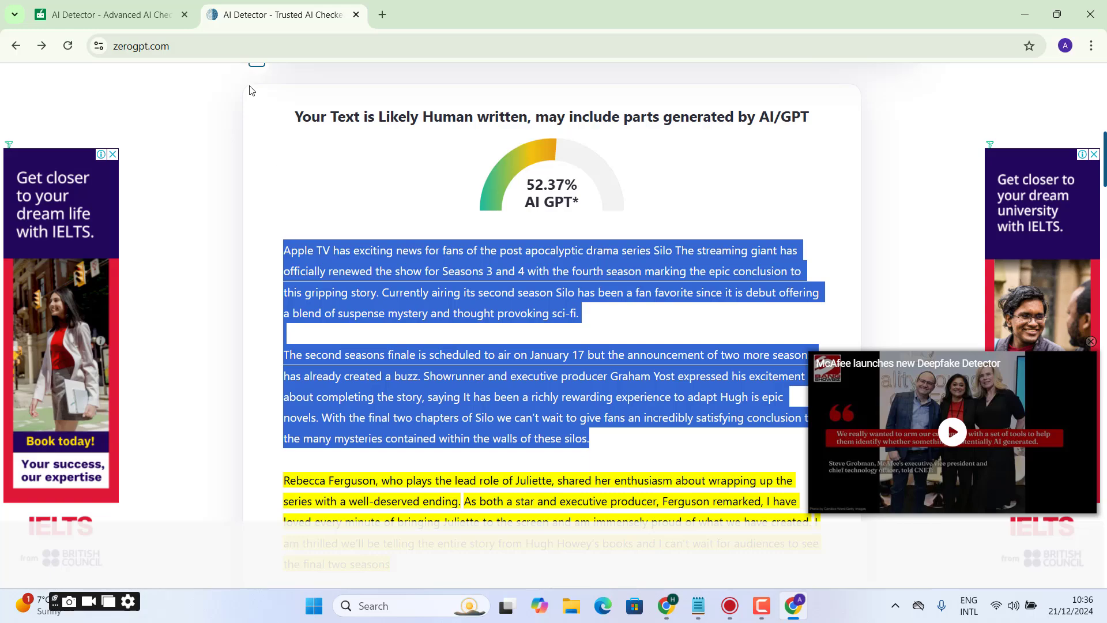
left_click(250, 45)
key("Return")
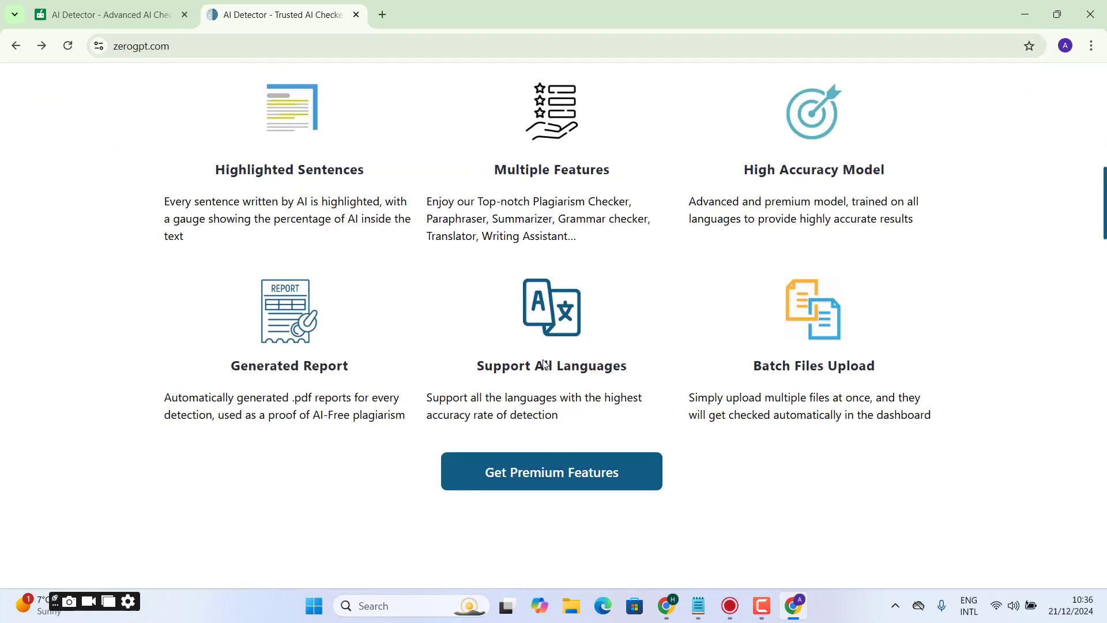
scroll(636, 238, "up", 8)
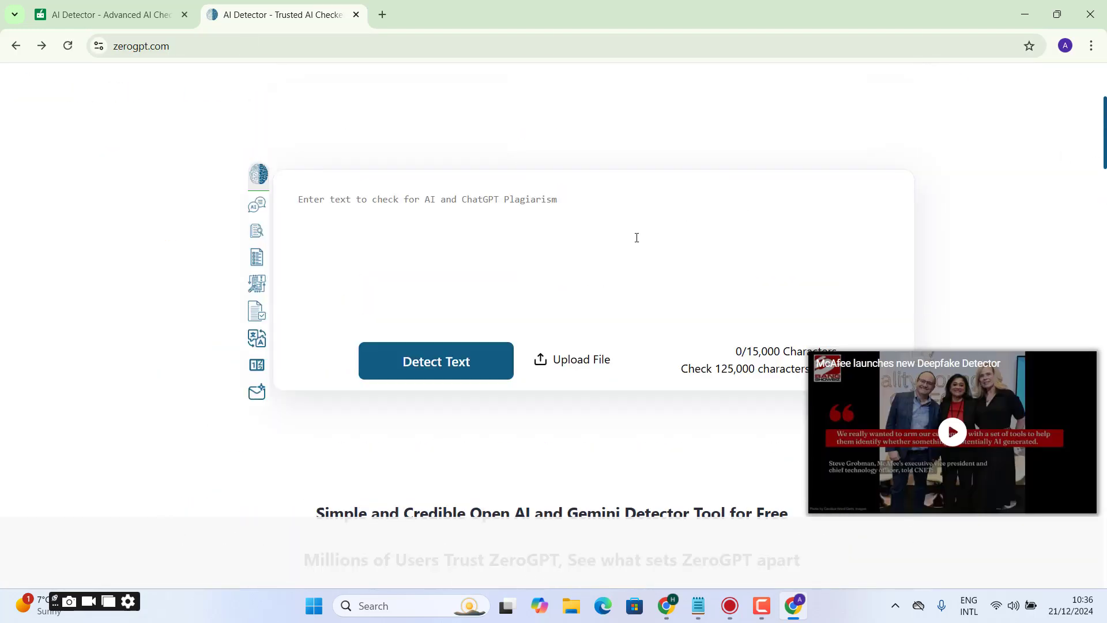
key("ctrl+v")
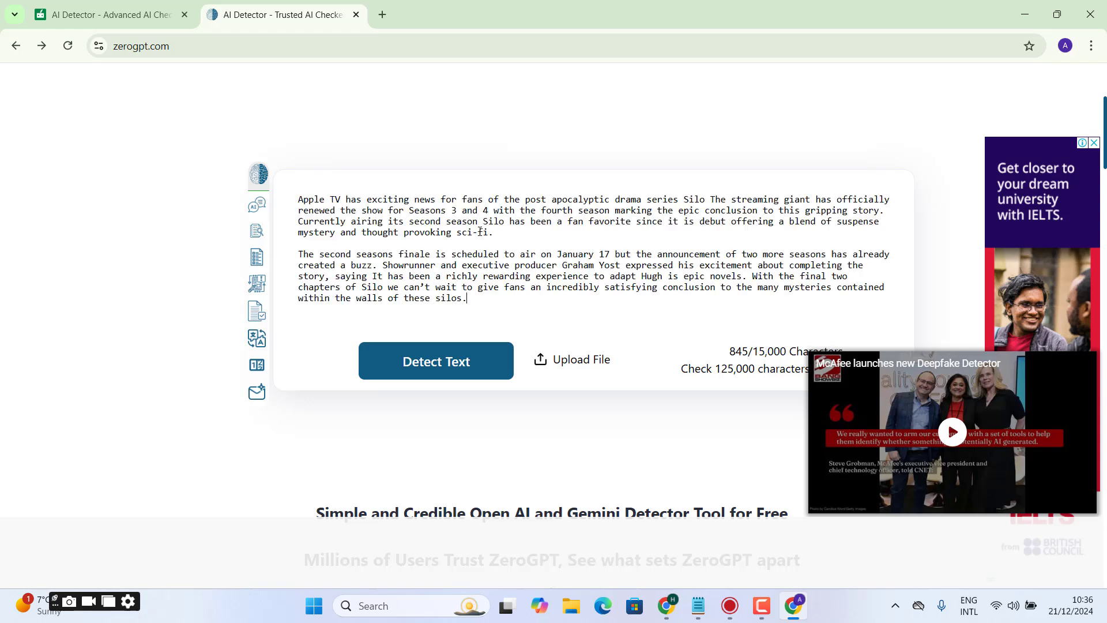
left_click(451, 364)
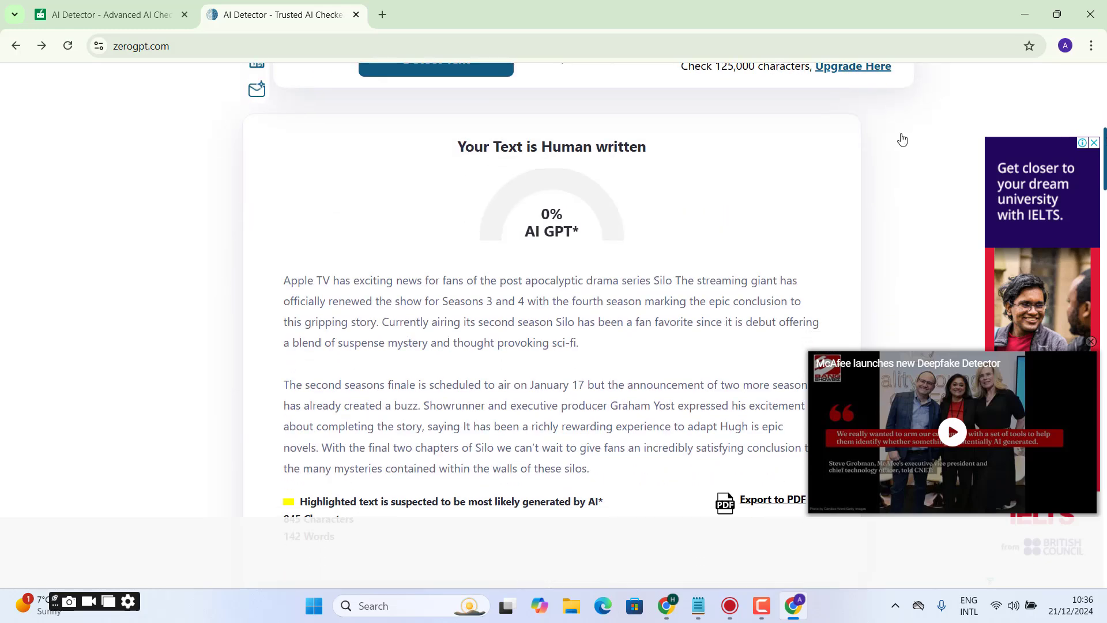
- Search for "humbot" in a new browser tab, go to the Humbot site, and open its AI Checker page
left_click(383, 16)
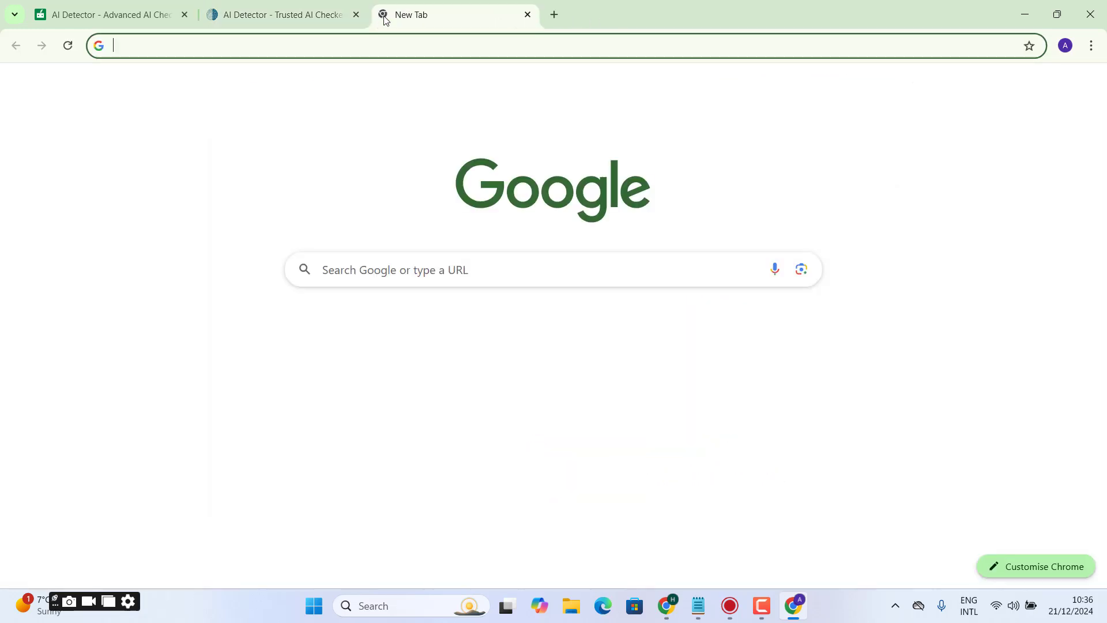
type("humbot")
key("Return")
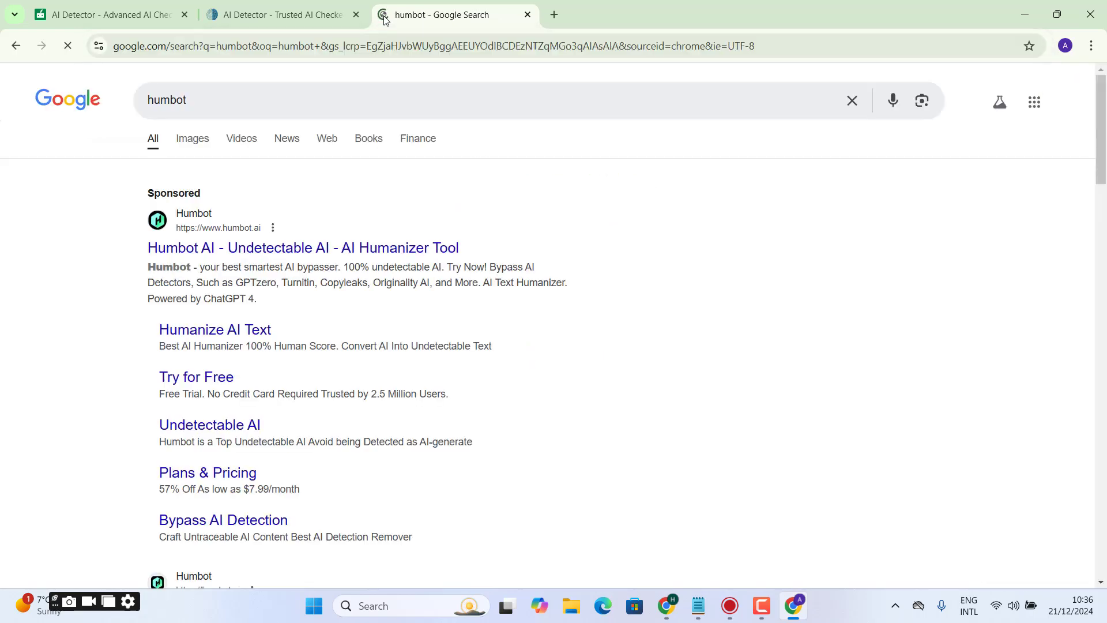
left_click(282, 247)
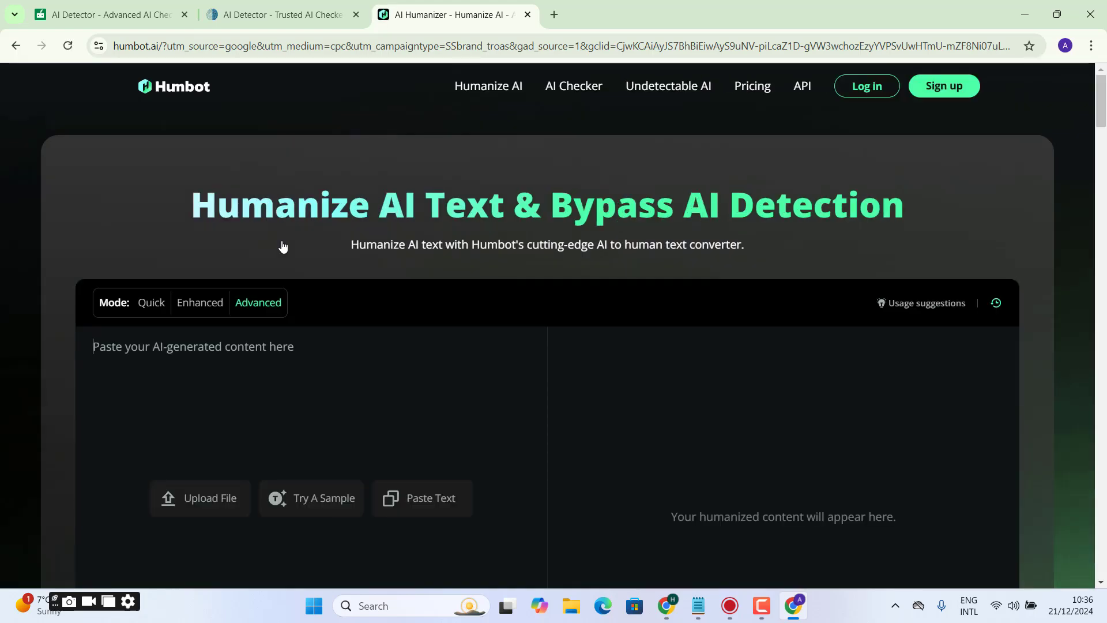
scroll(865, 173, "down", 4)
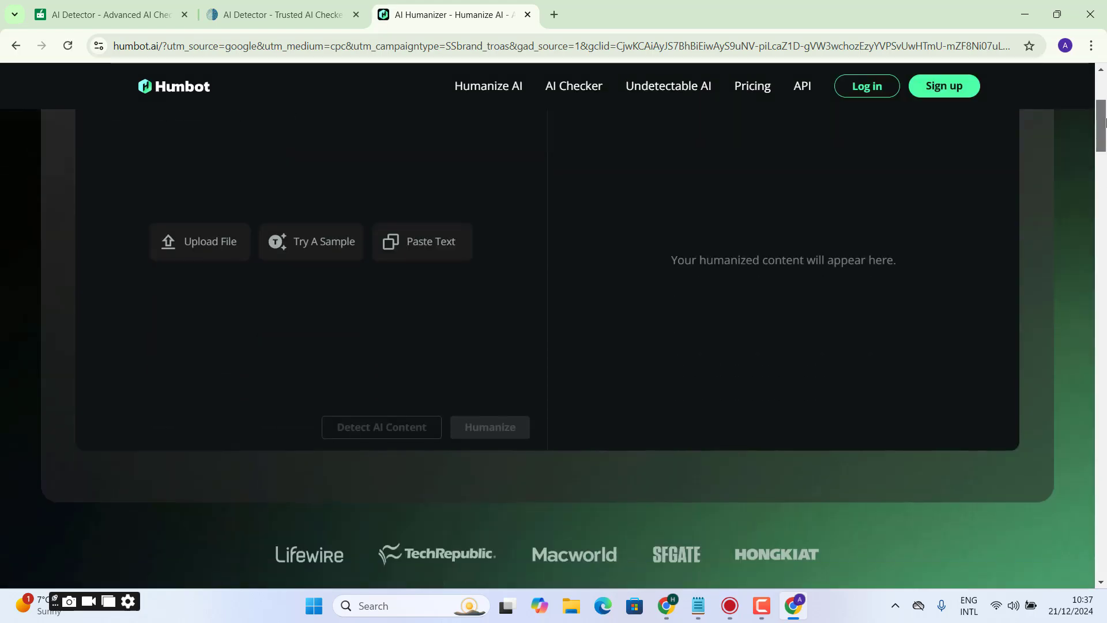
left_click(575, 87)
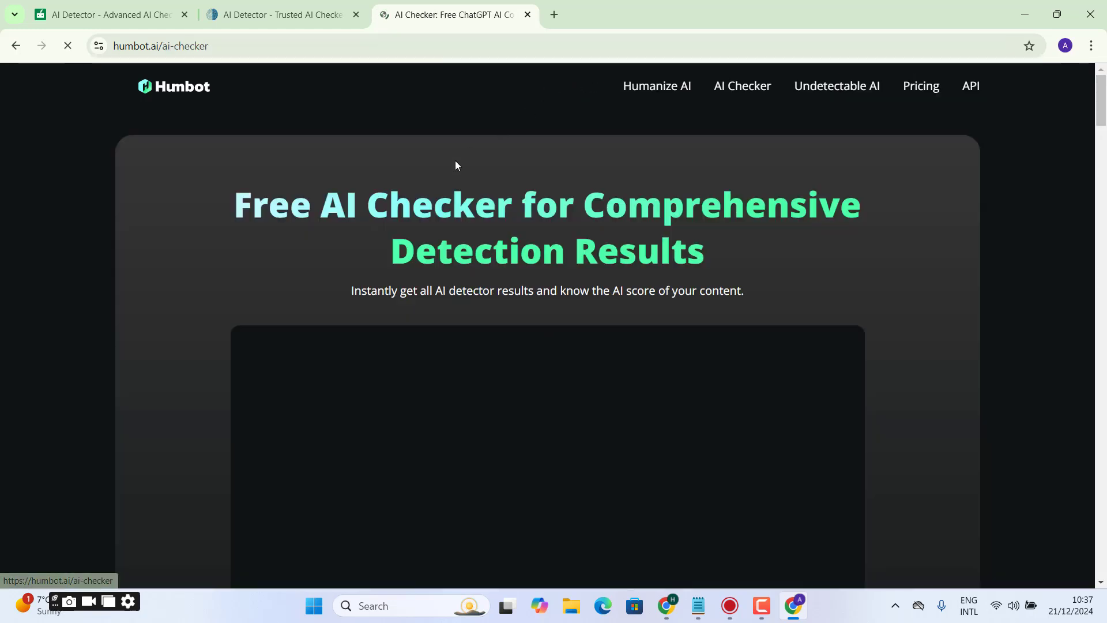
- Paste the two paragraphs into the AI Checker and delete the greyed-out excess text after "the announcement of"
key("ctrl+v")
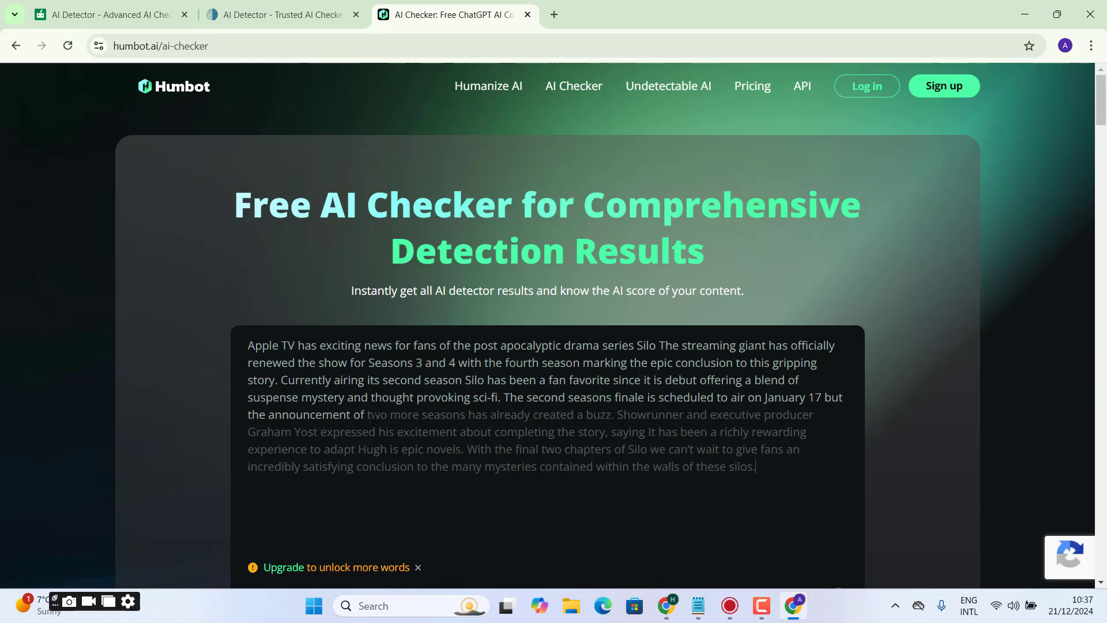
left_click(790, 478, "shift")
key("Delete")
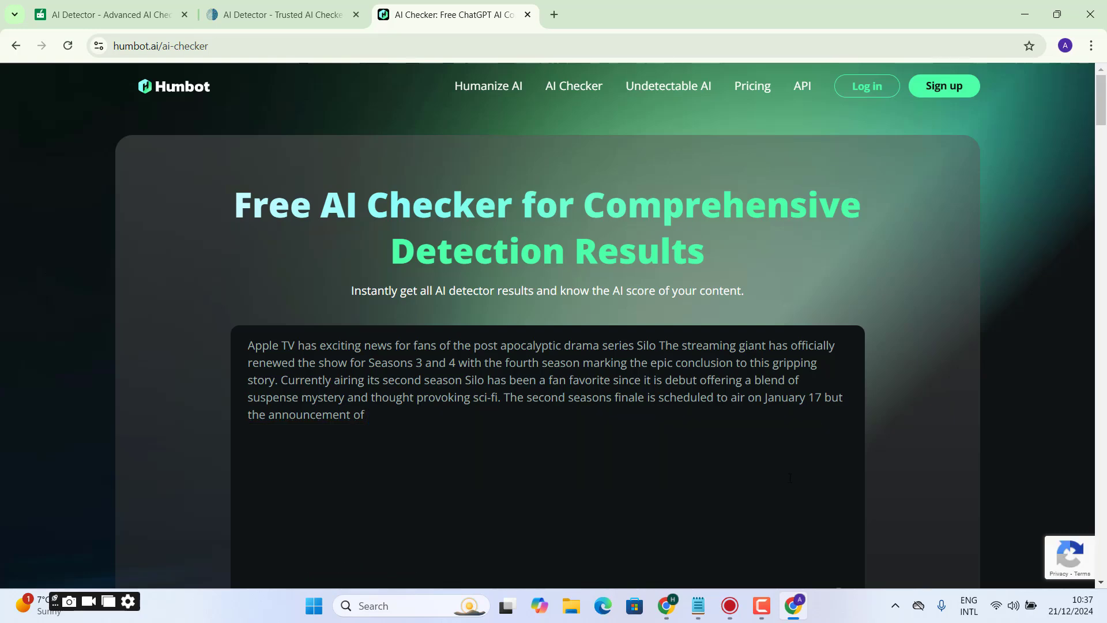
- Run Humbot's AI content detection on the trimmed text and highlight the verdict line
scroll(790, 478, "down", 4)
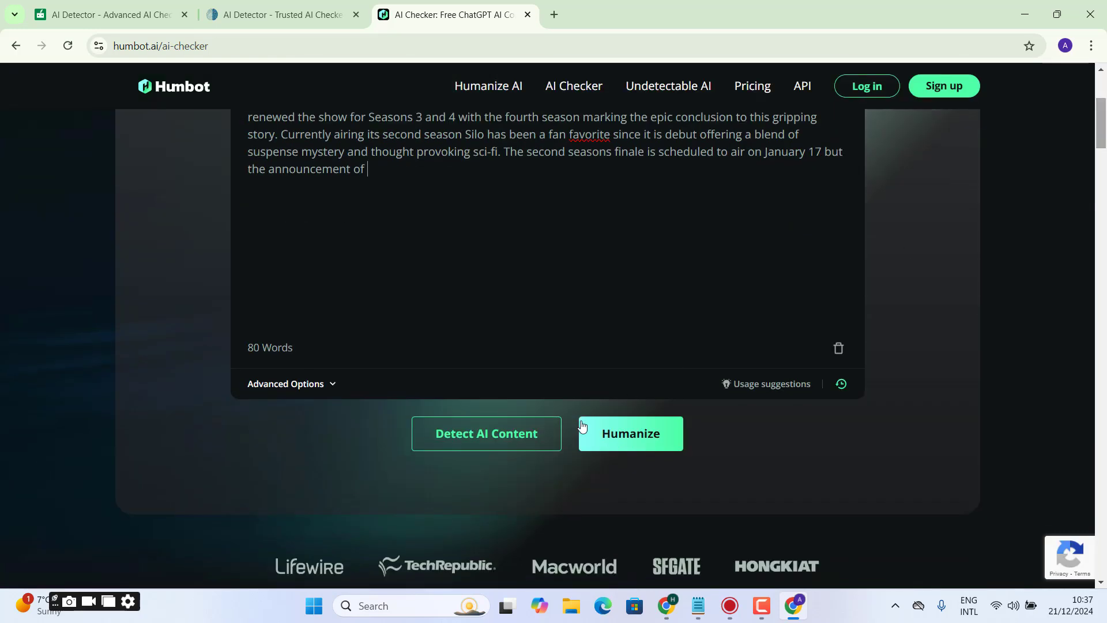
left_click(514, 447)
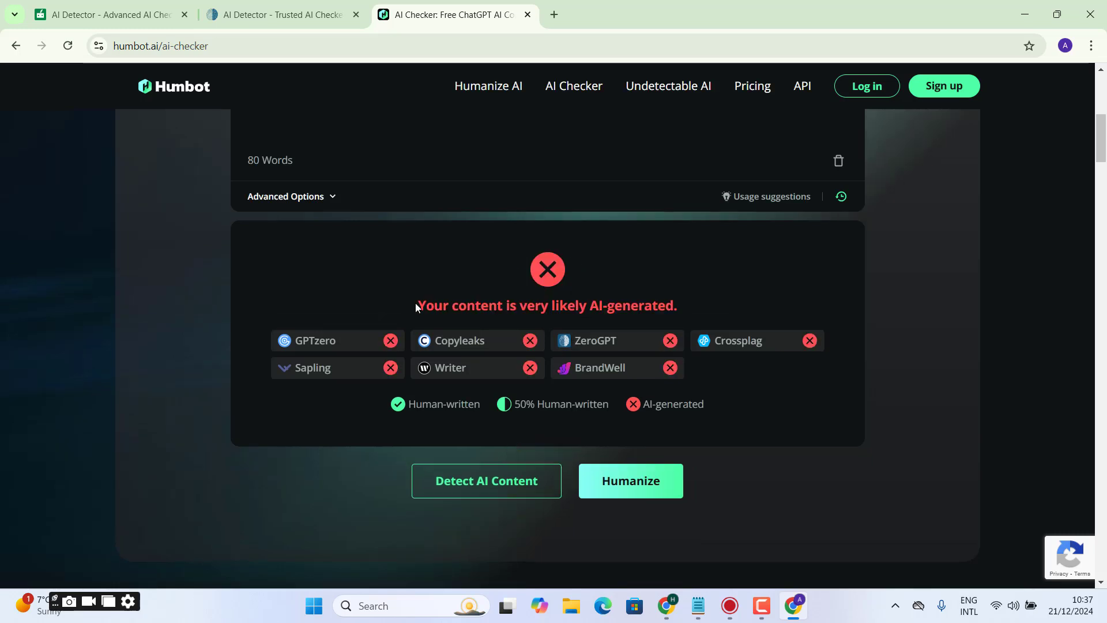
left_click_drag(417, 307, 714, 317)
triple_click(604, 313)
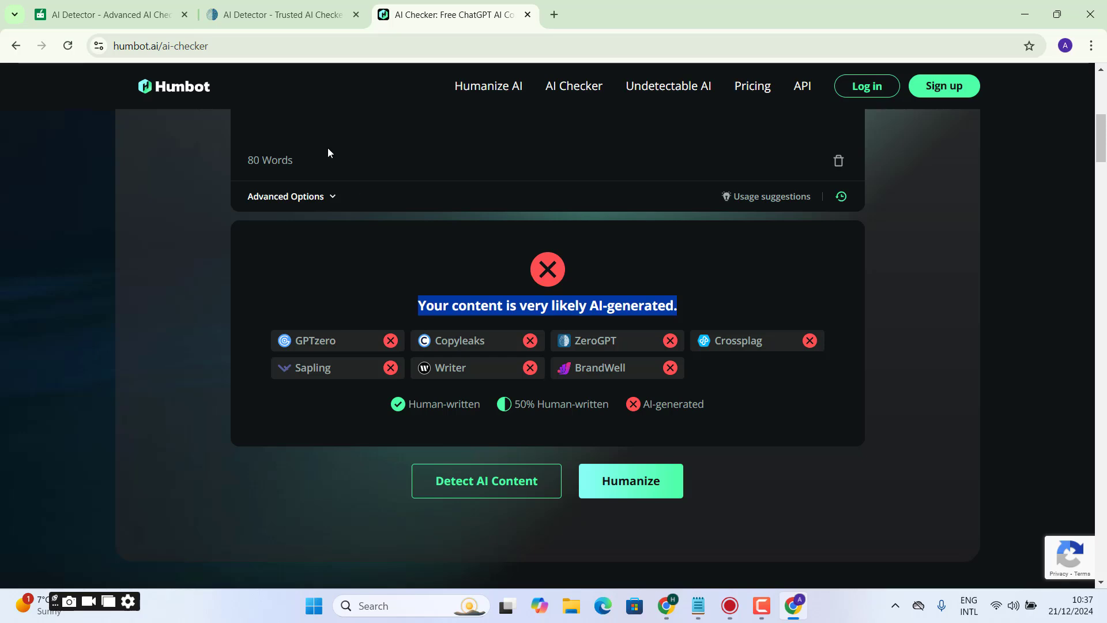
- Compare the article's AI-detection results across the open QuillBot, ZeroGPT and Humbot pages
left_click(104, 14)
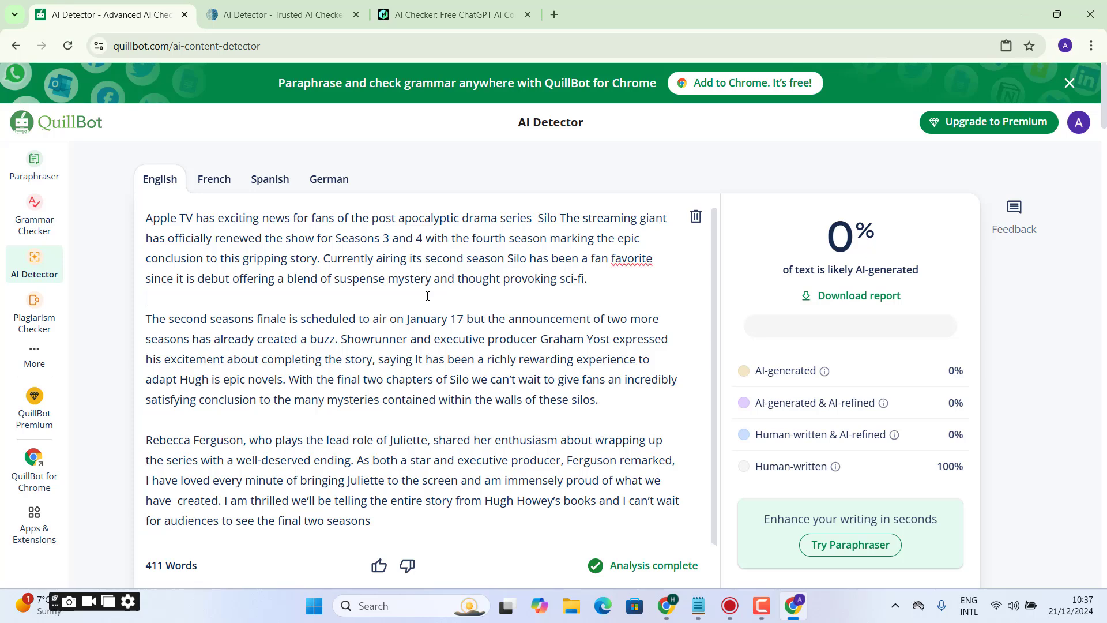
double_click(369, 365)
left_click(292, 15)
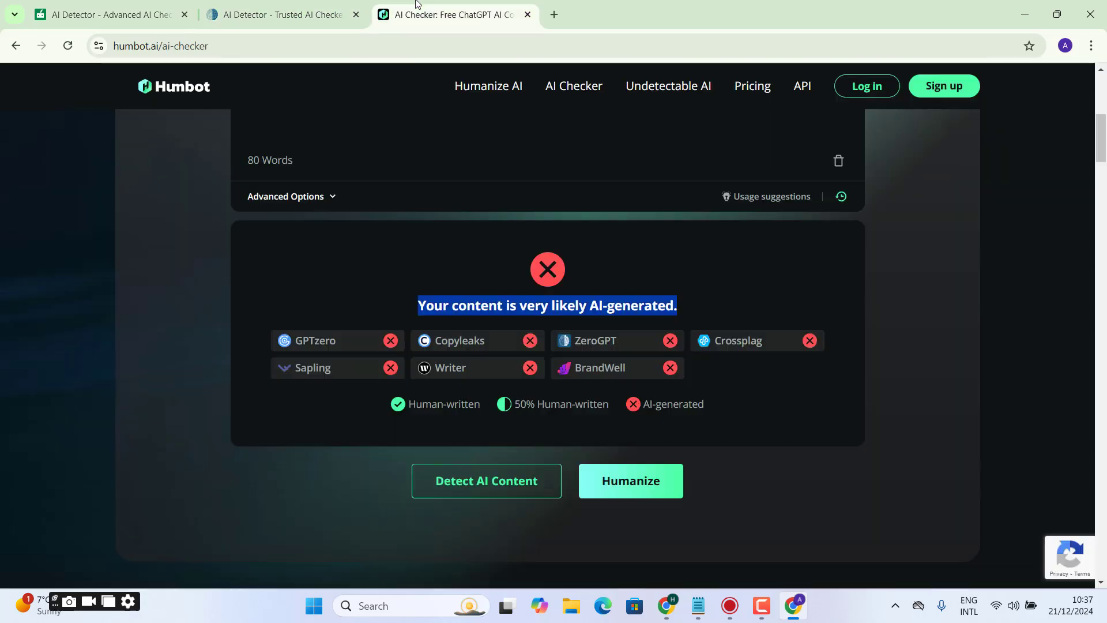
left_click(417, 5)
left_click(628, 345)
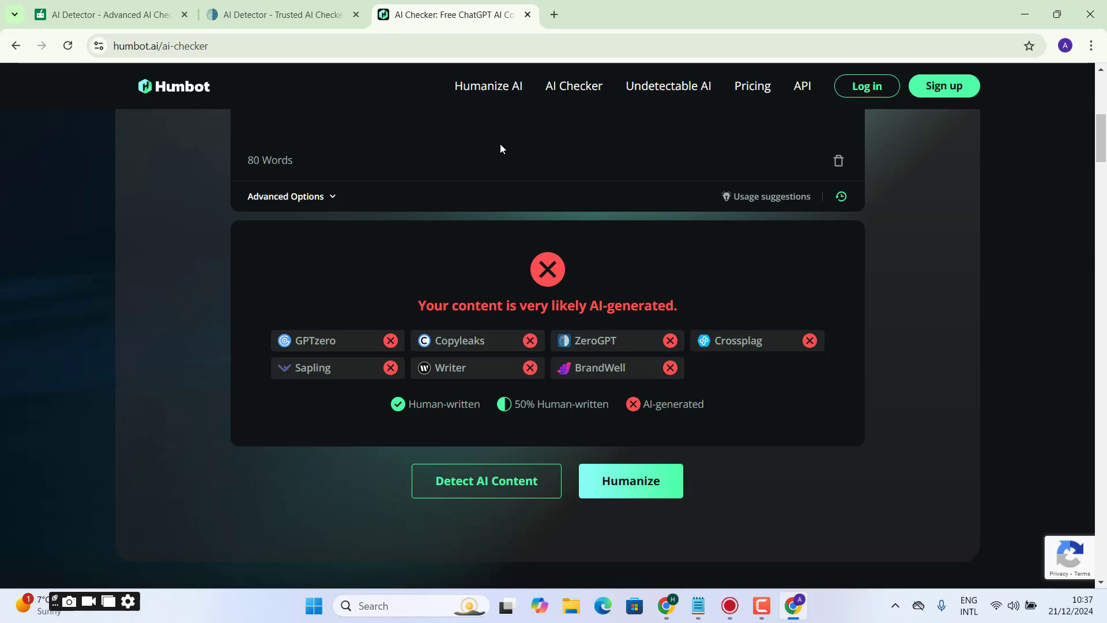
- Select the whole edited article in QuillBot's AI Detector and switch to the ChatGPT conversation to copy the original article
left_click(110, 15)
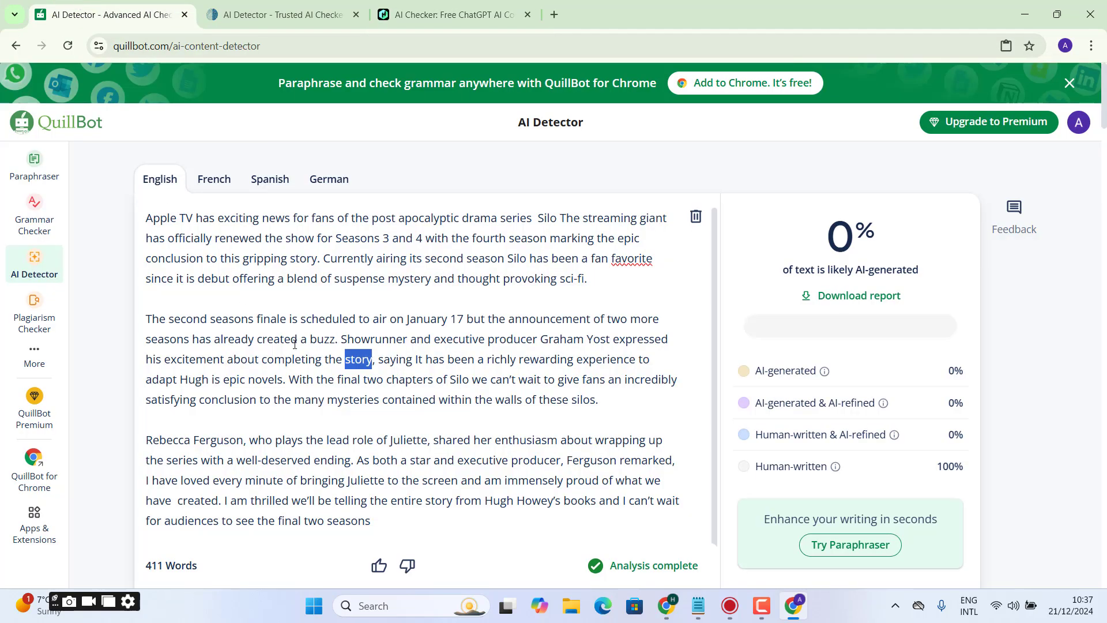
left_click(482, 431)
key("ctrl+a")
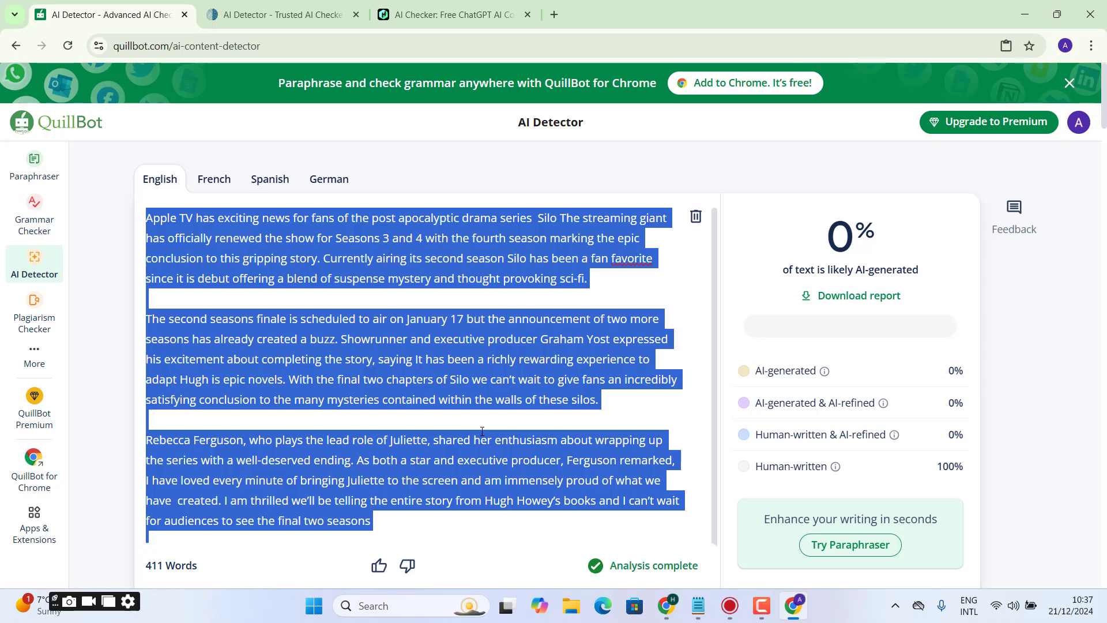
key("alt+Tab")
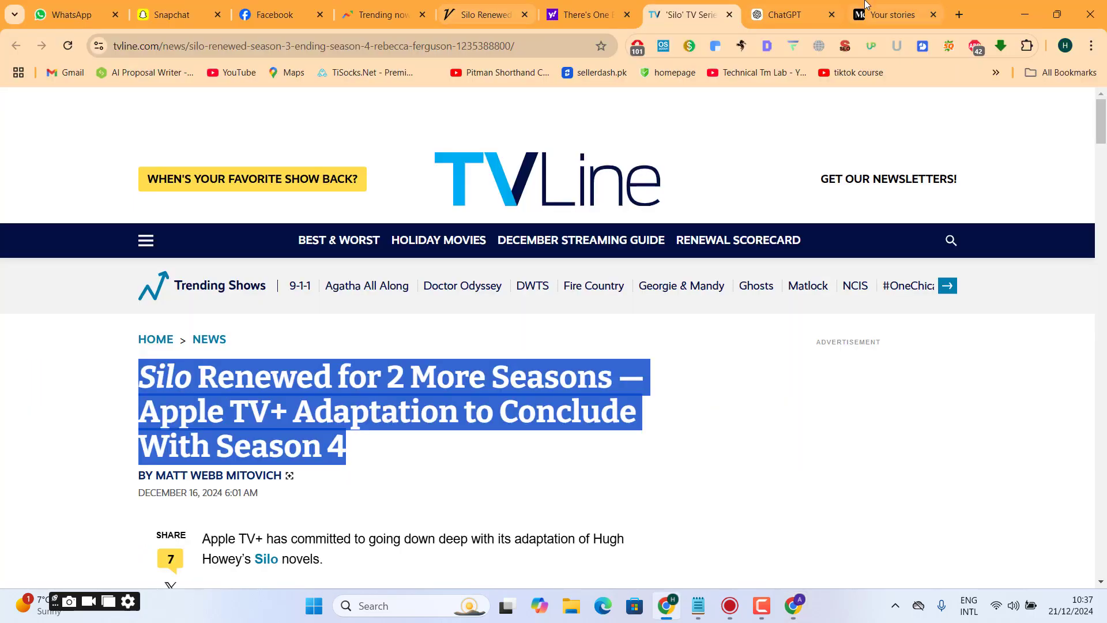
left_click(784, 14)
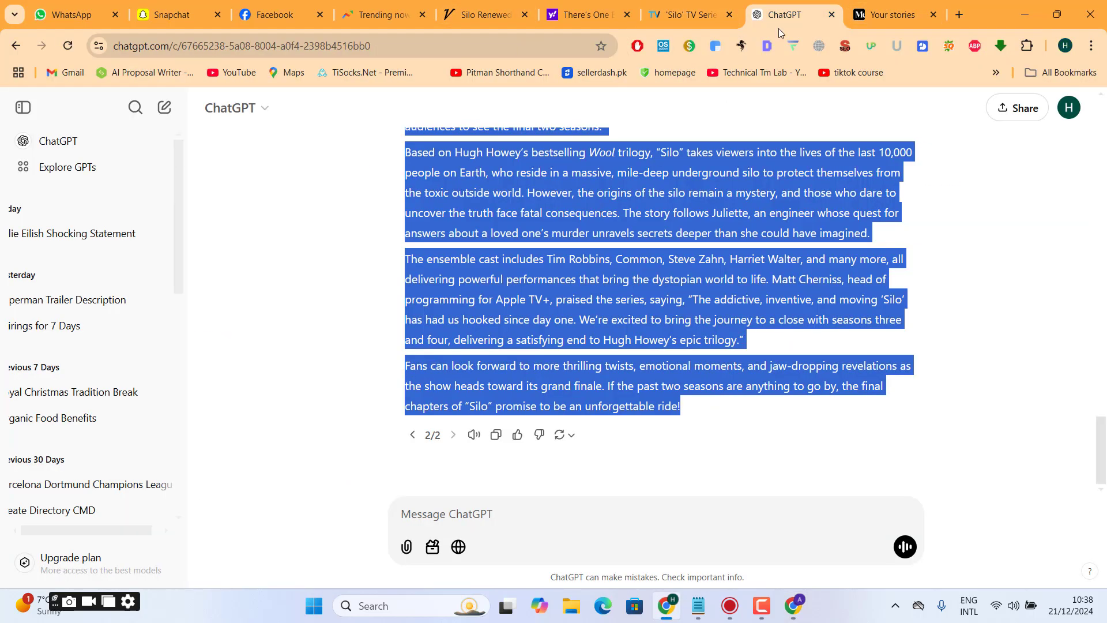
- Open a browser window under another Chrome profile, search for "quillbot" and go to the QuillBot site
left_click(1065, 45)
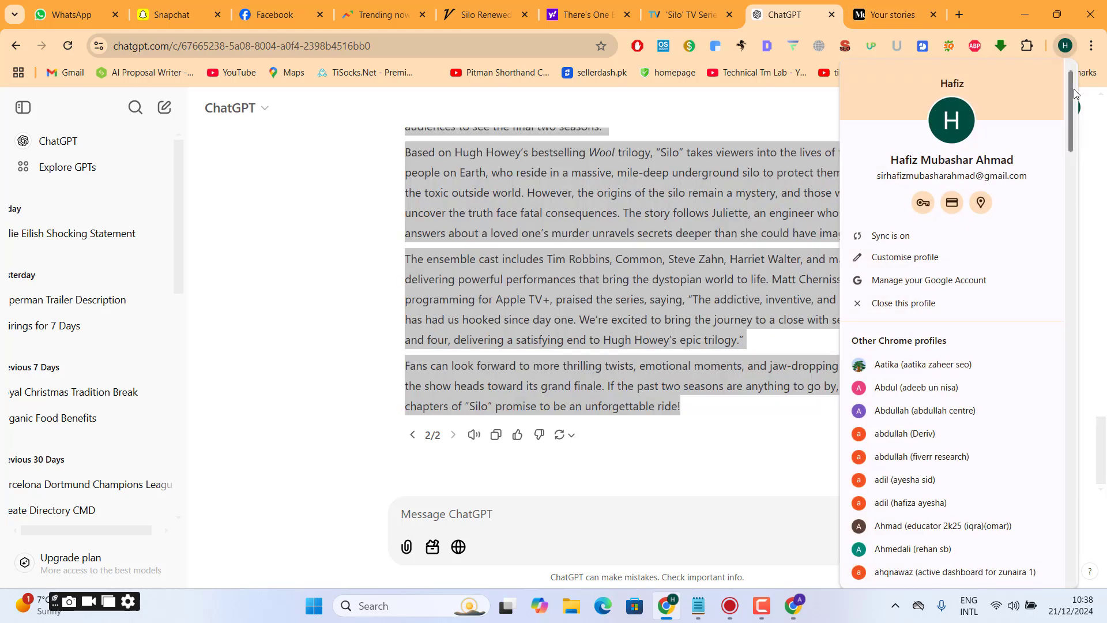
left_click_drag(1073, 89, 1098, 116)
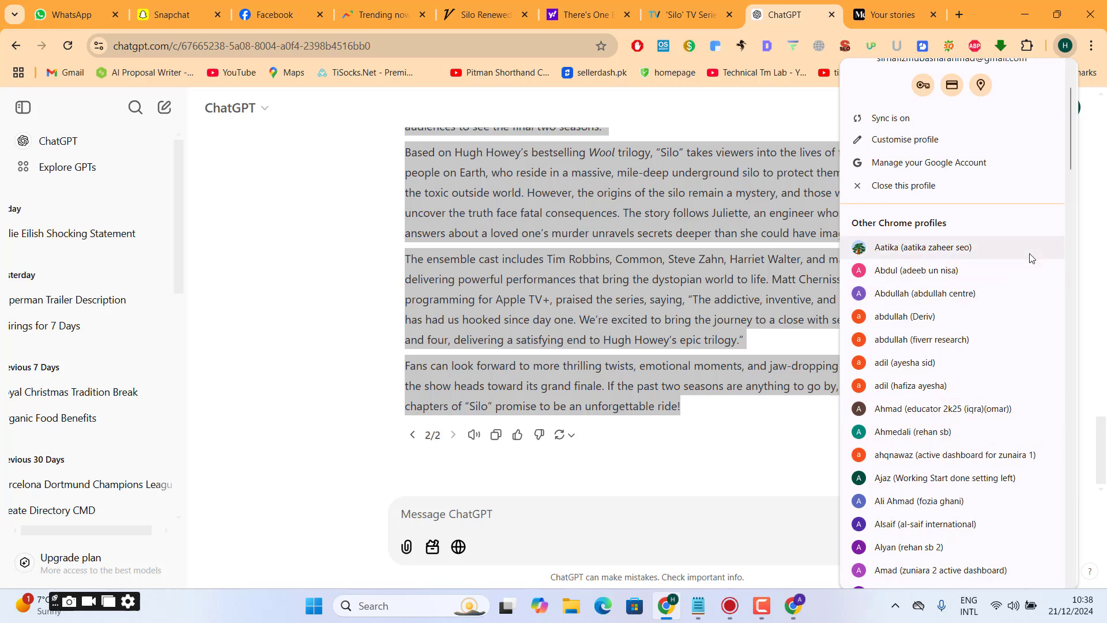
scroll(1069, 142, "up", 1)
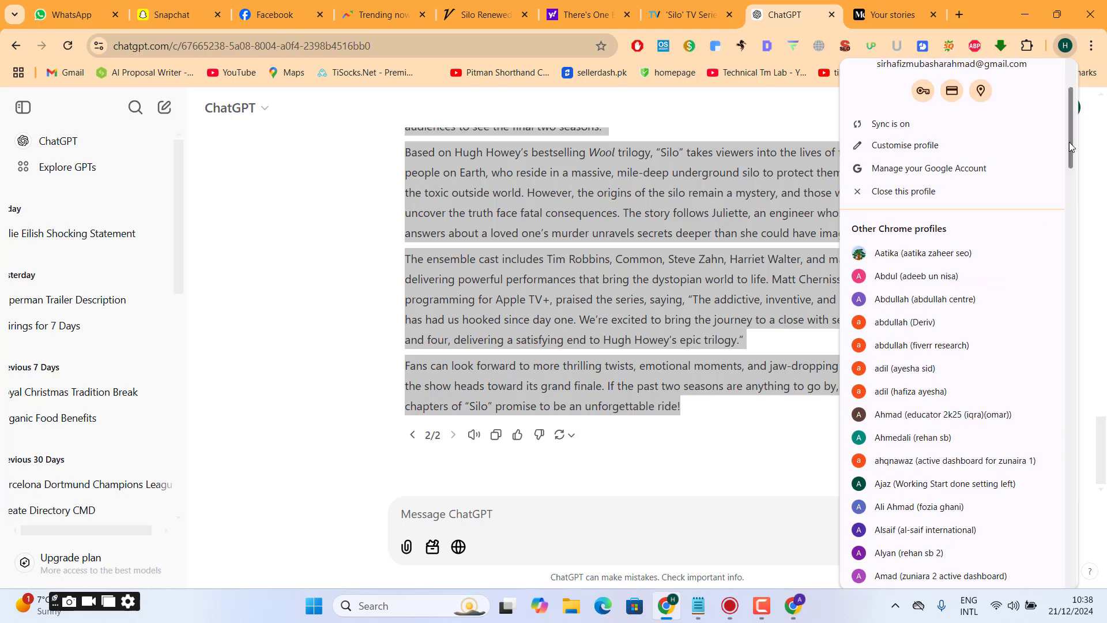
left_click(942, 299)
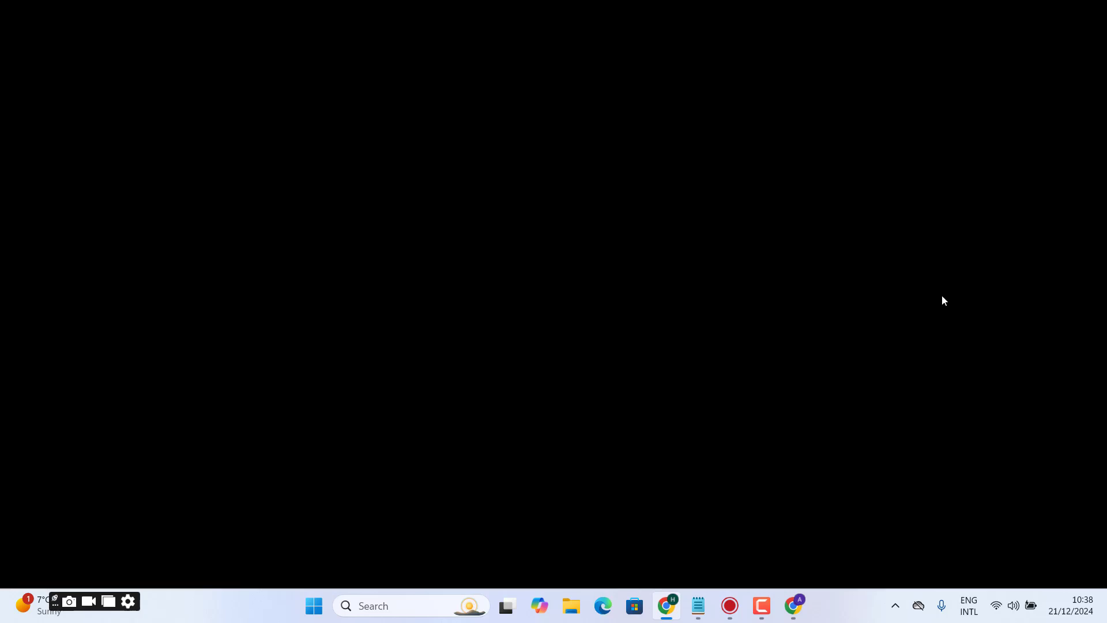
type("qu")
key("Return")
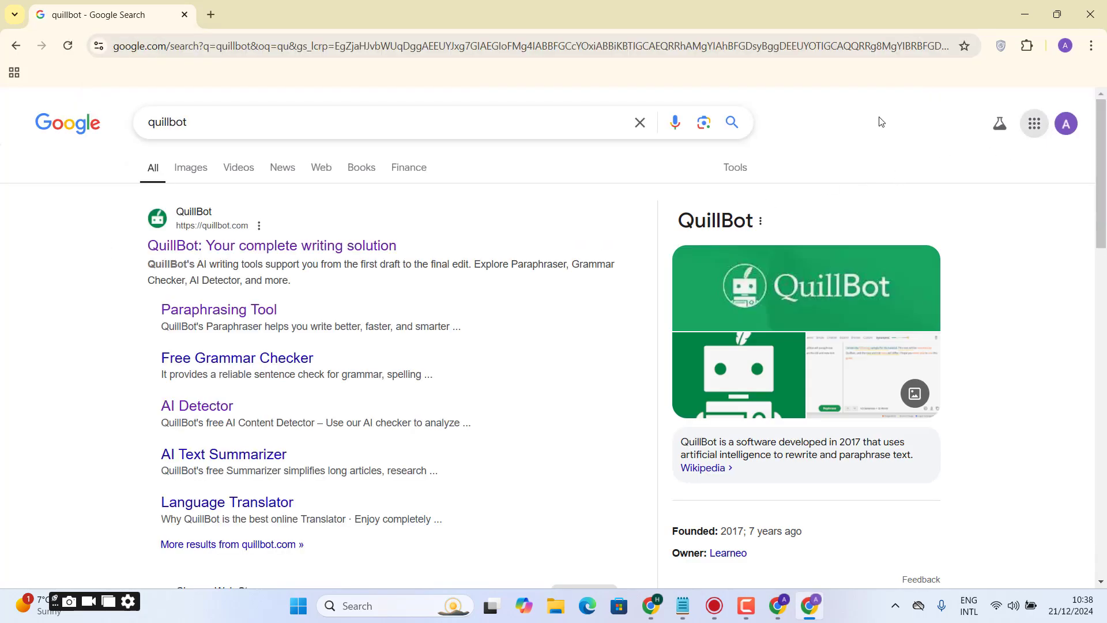
left_click(251, 227)
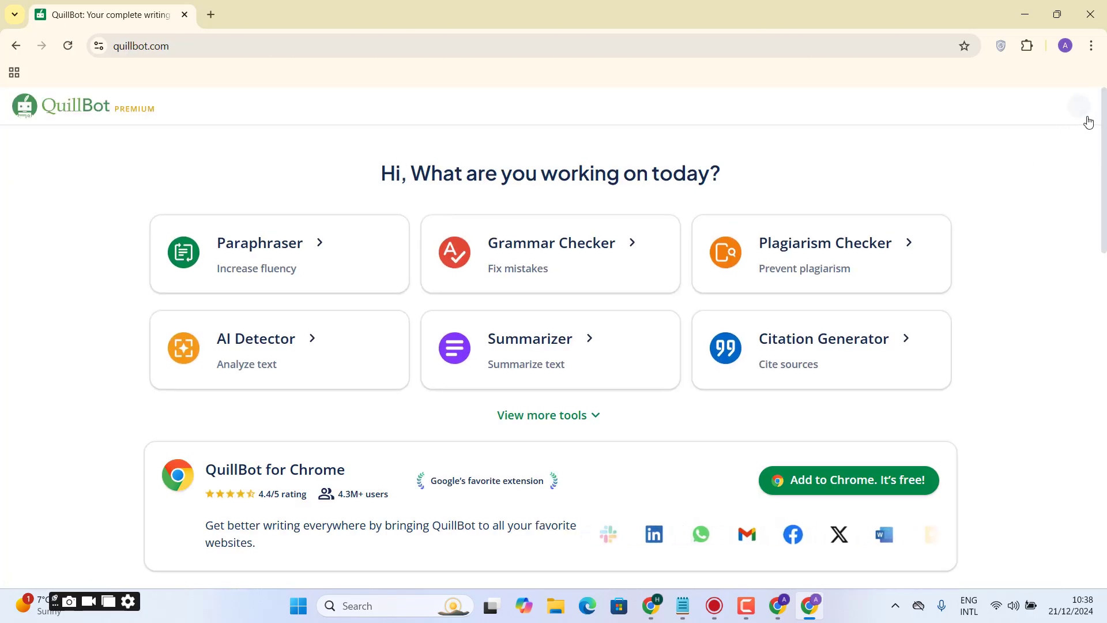
- Log in to QuillBot through the email login form using the saved account credentials
left_click(1079, 110)
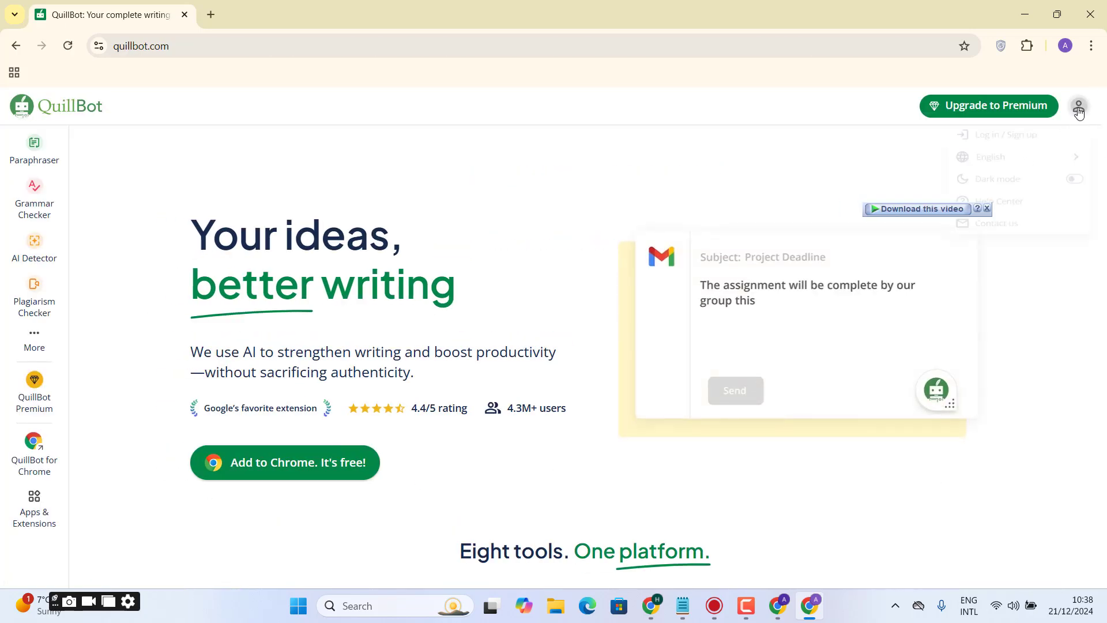
left_click(971, 145)
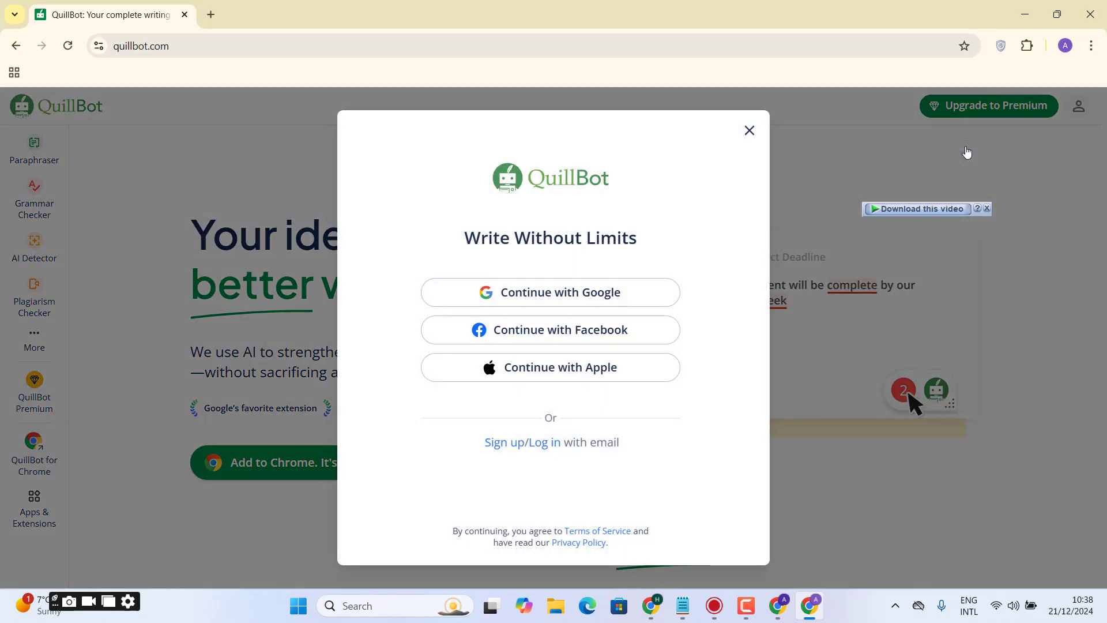
left_click(542, 444)
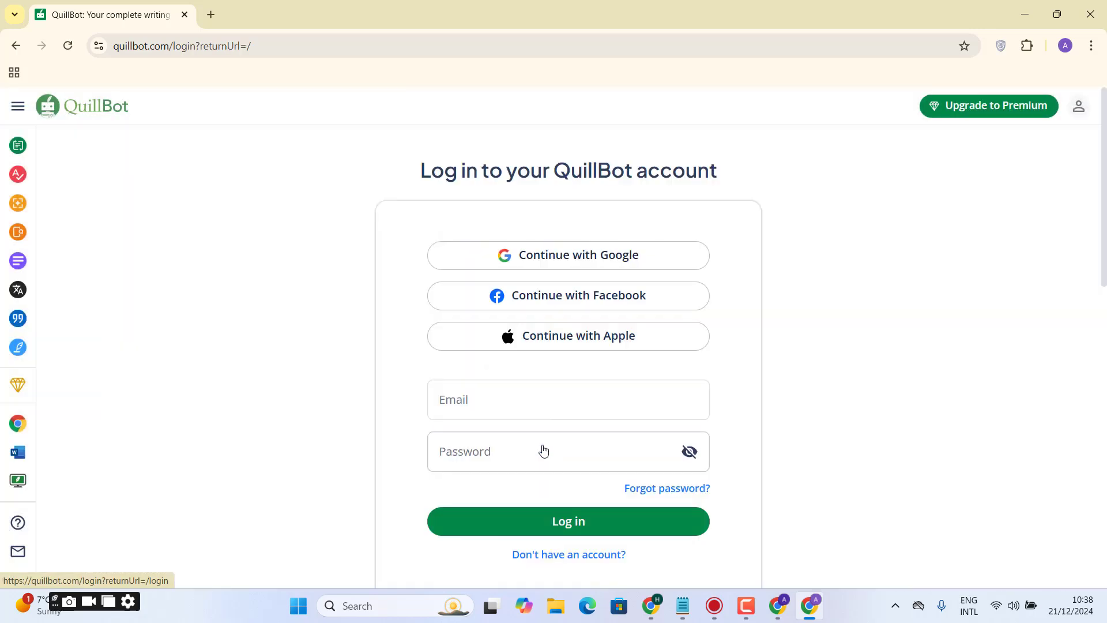
left_click(544, 522)
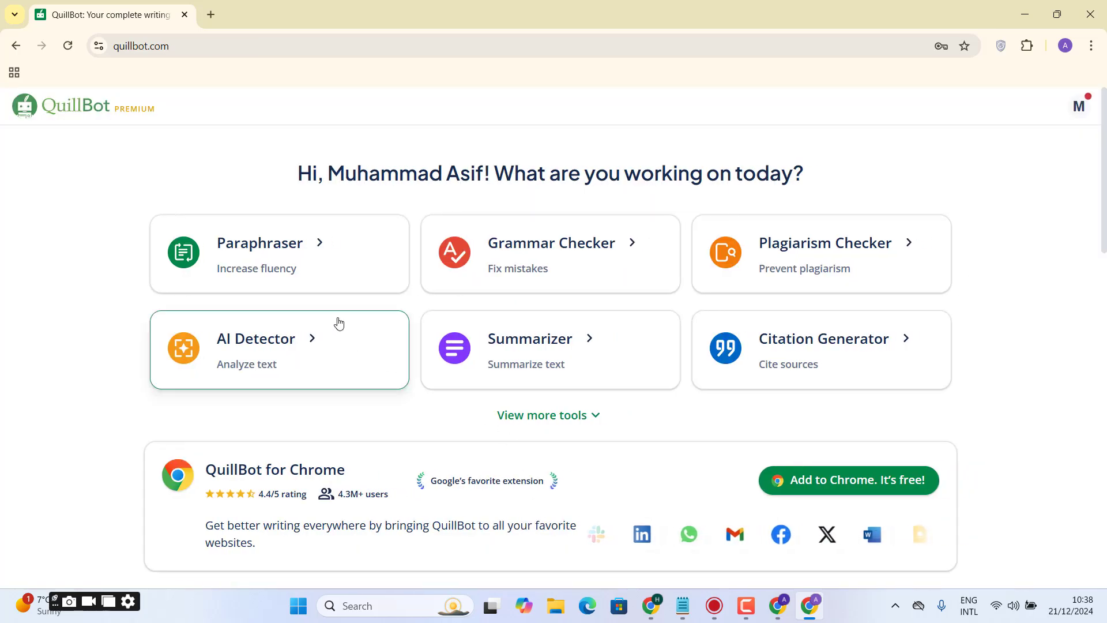
- Open the Paraphraser, paste the copied article and paraphrase it in Natural mode
left_click(307, 284)
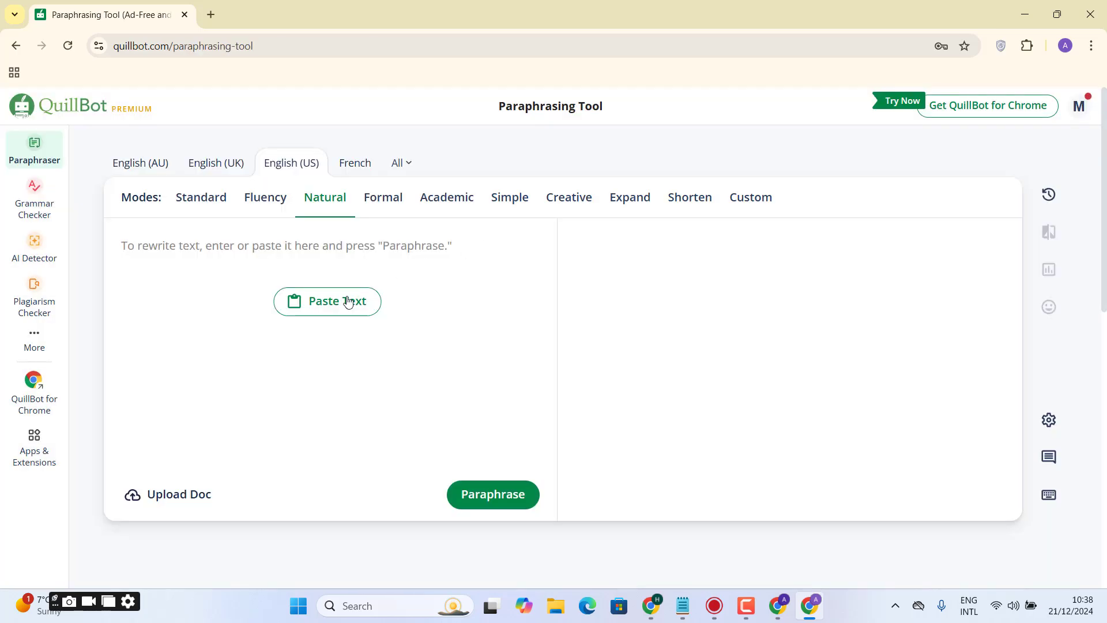
left_click(346, 302)
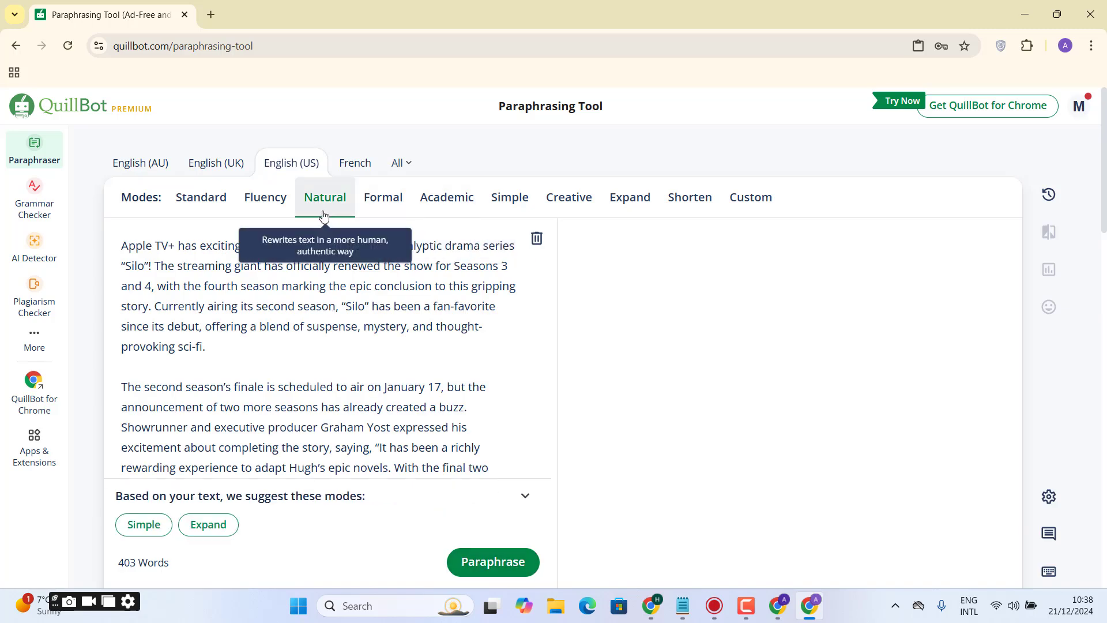
left_click(482, 574)
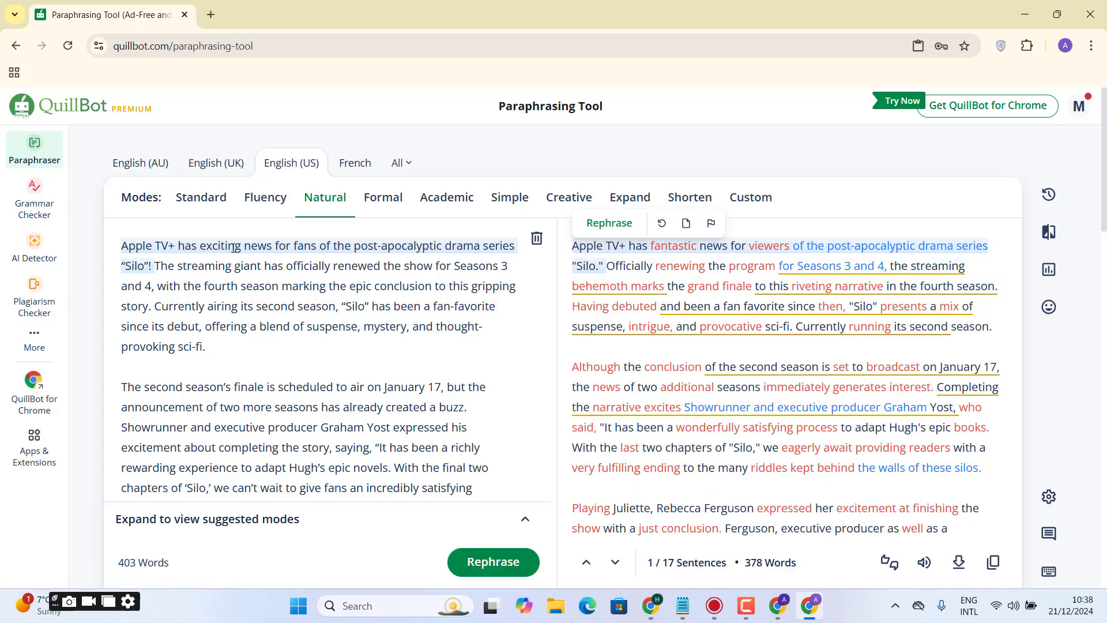
- Replace "provocative" with "daring" and "immediately" with "swiftly" in the paraphrased text using the suggested synonyms
mouse_move(678, 253)
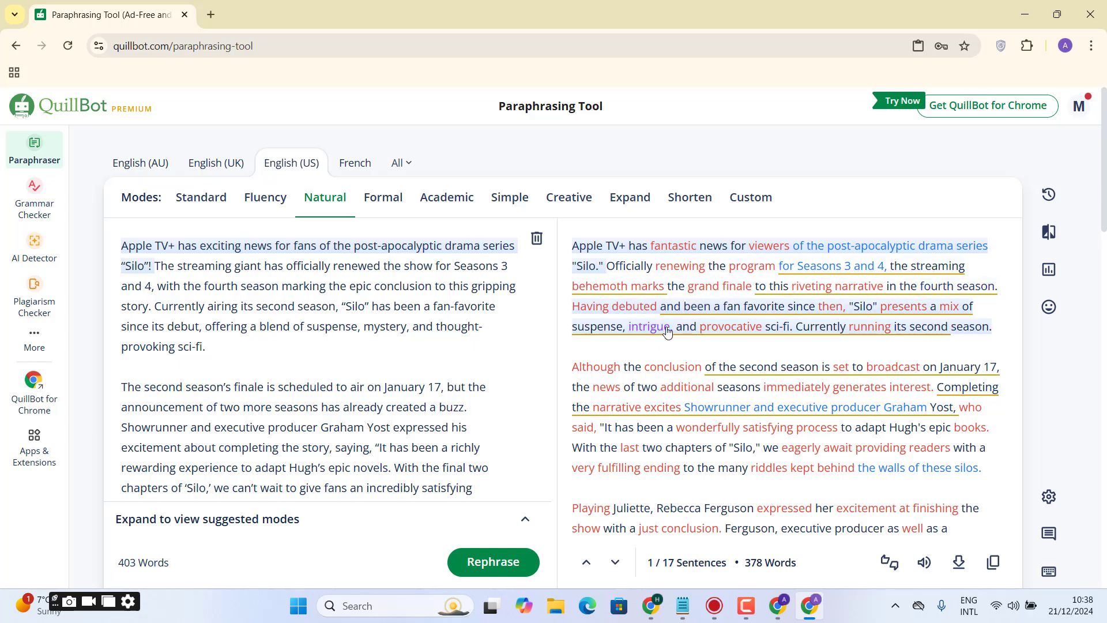
left_click(730, 327)
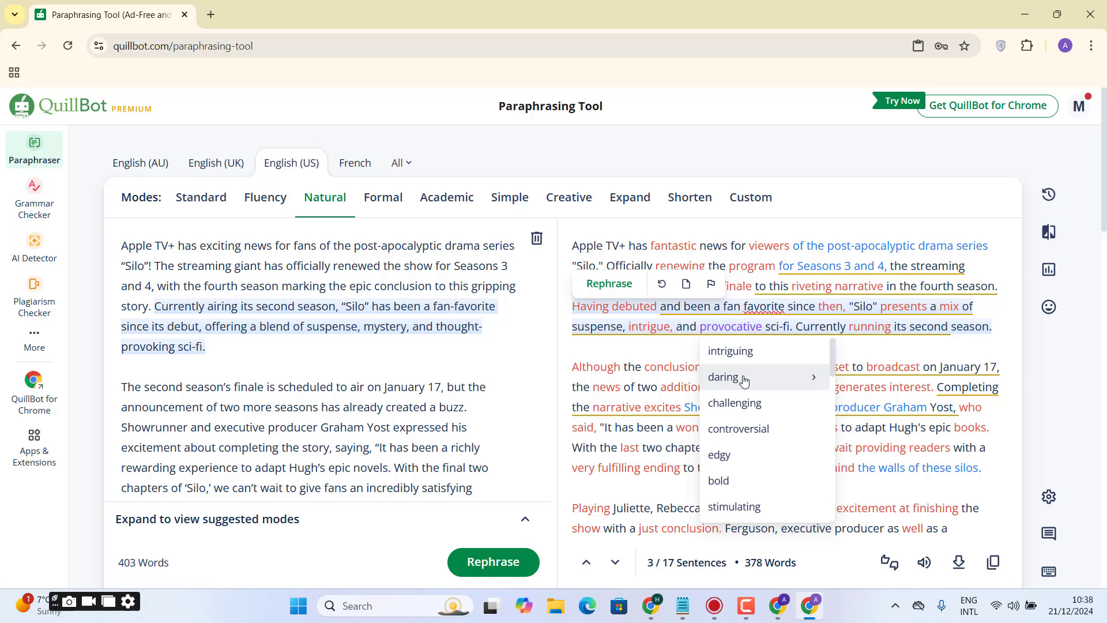
left_click(744, 381)
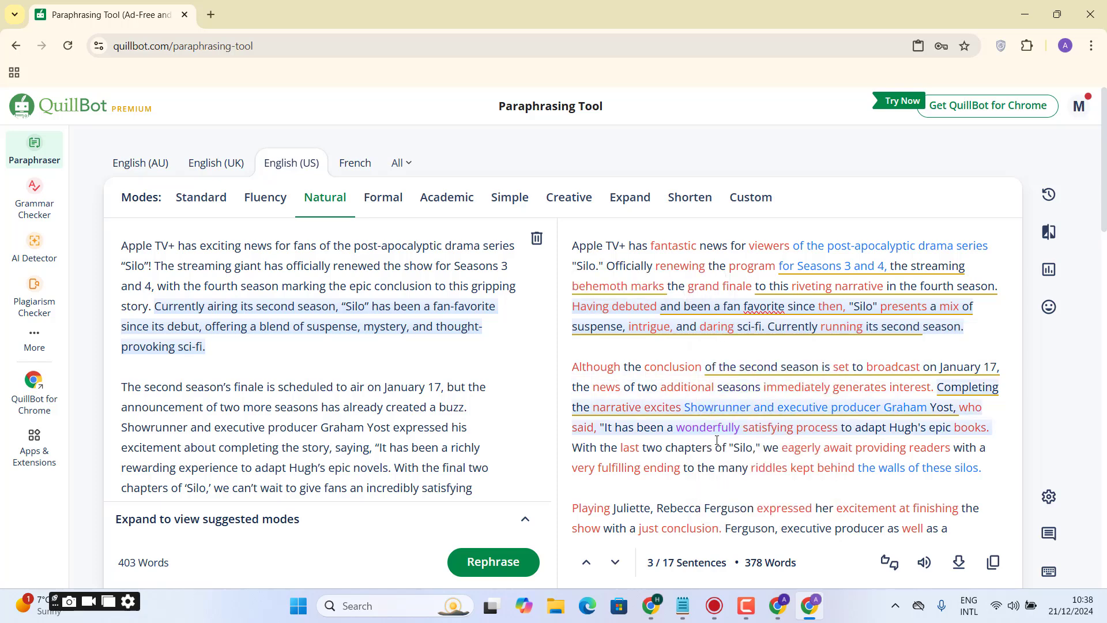
left_click(793, 391)
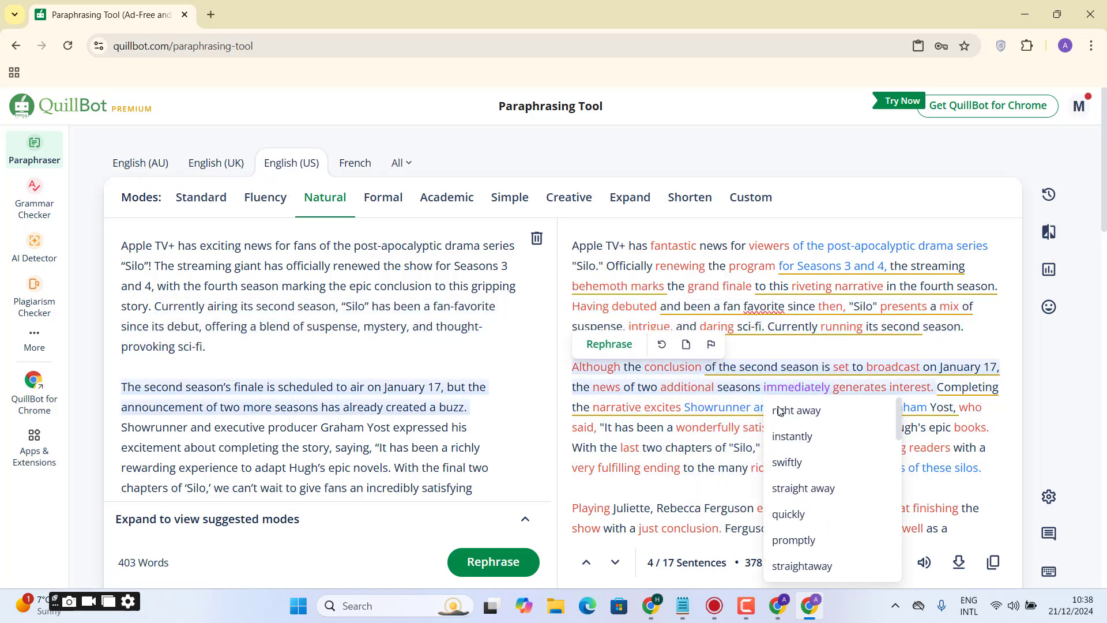
left_click(799, 469)
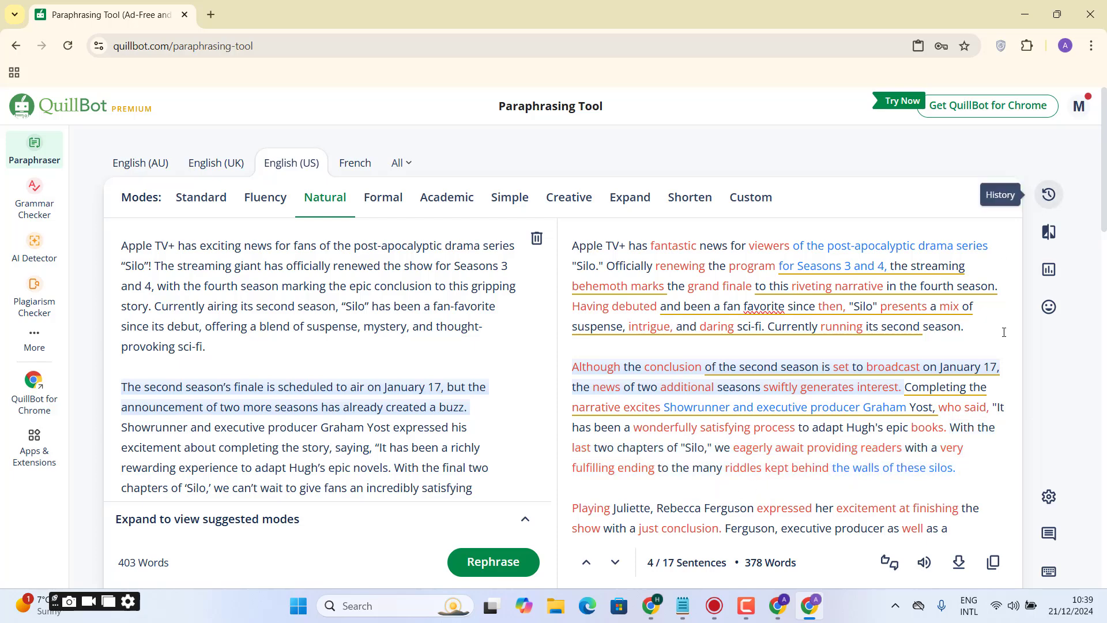
- Copy the full paraphrased article and paste it into QuillBot's AI Detector
left_click(861, 456)
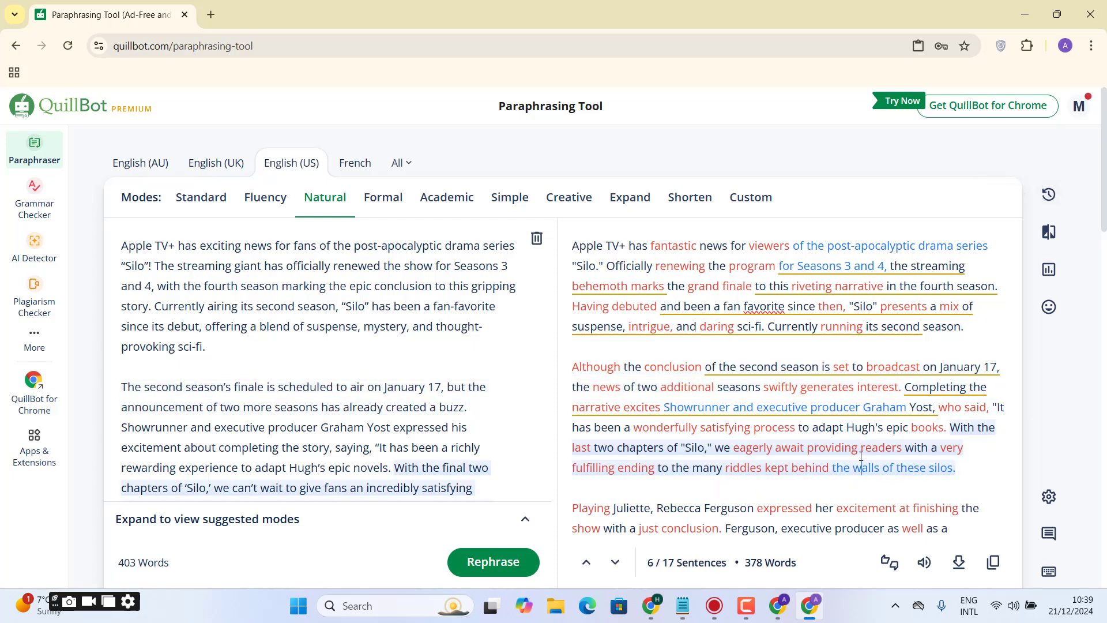
scroll(861, 456, "down", 8)
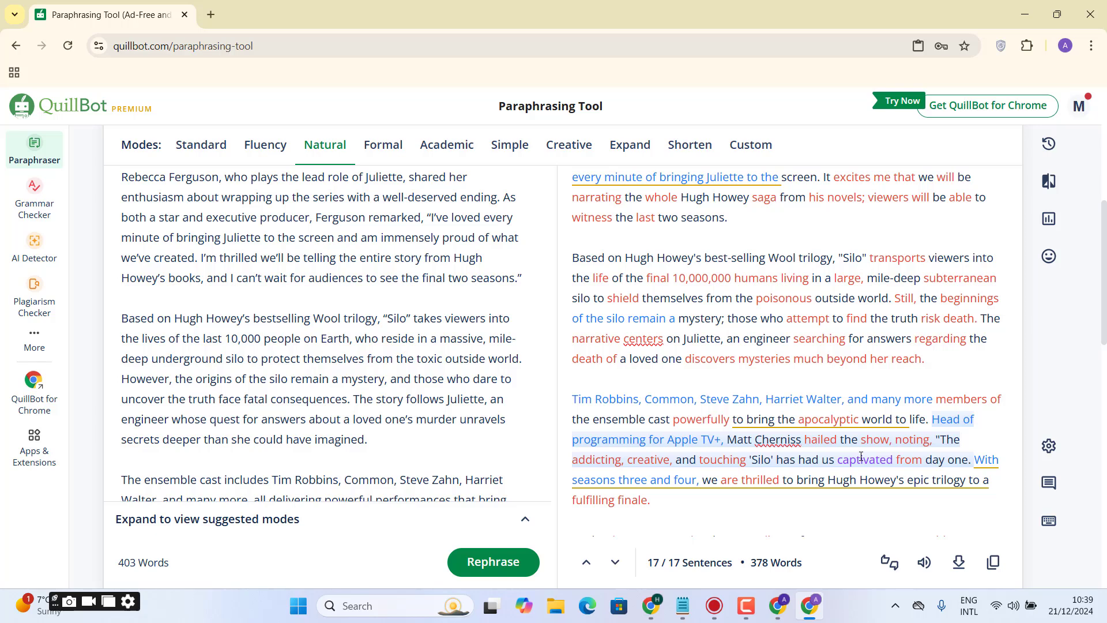
left_click(993, 561)
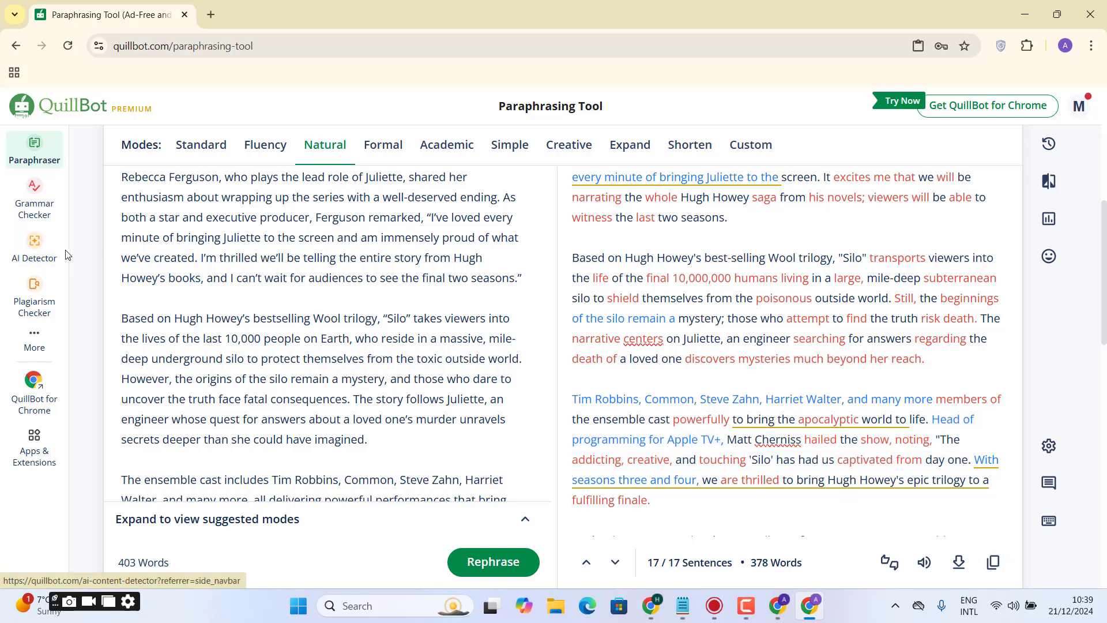
left_click(36, 253)
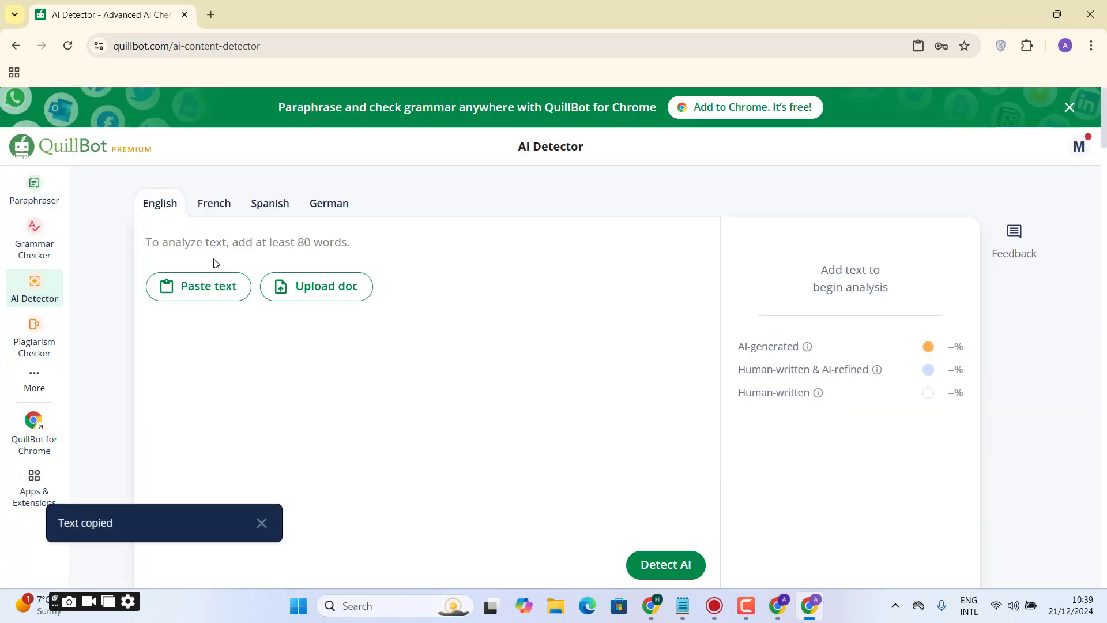
left_click(191, 291)
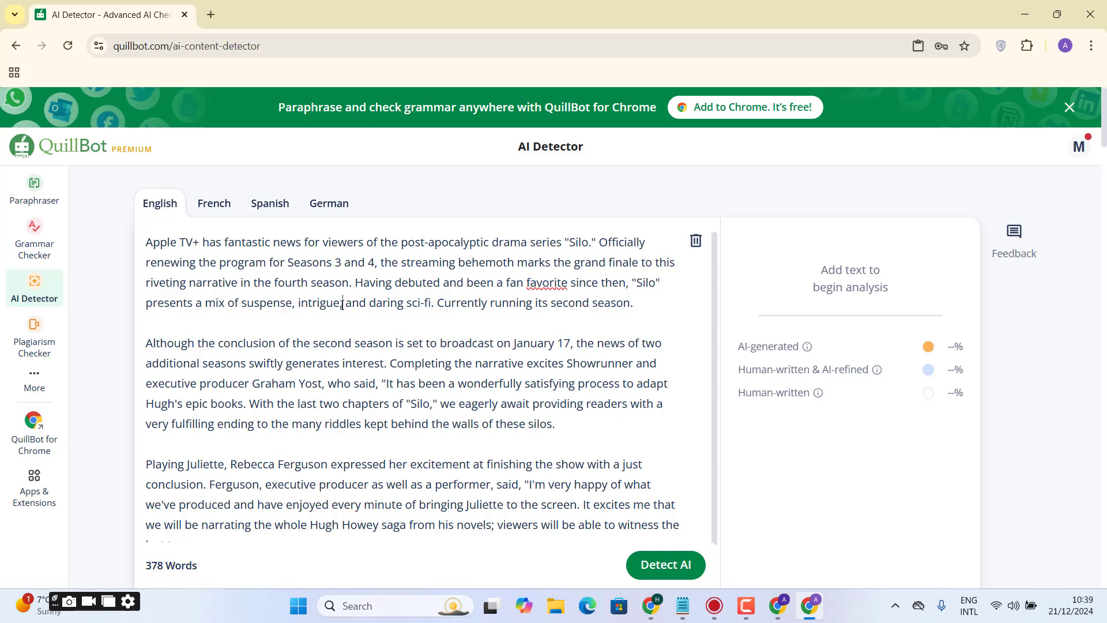
- In the first paragraph, delete the commas after "intrigue", "suspense" and "since then", and correct "favorite" to "favourite"
key("BackSpace")
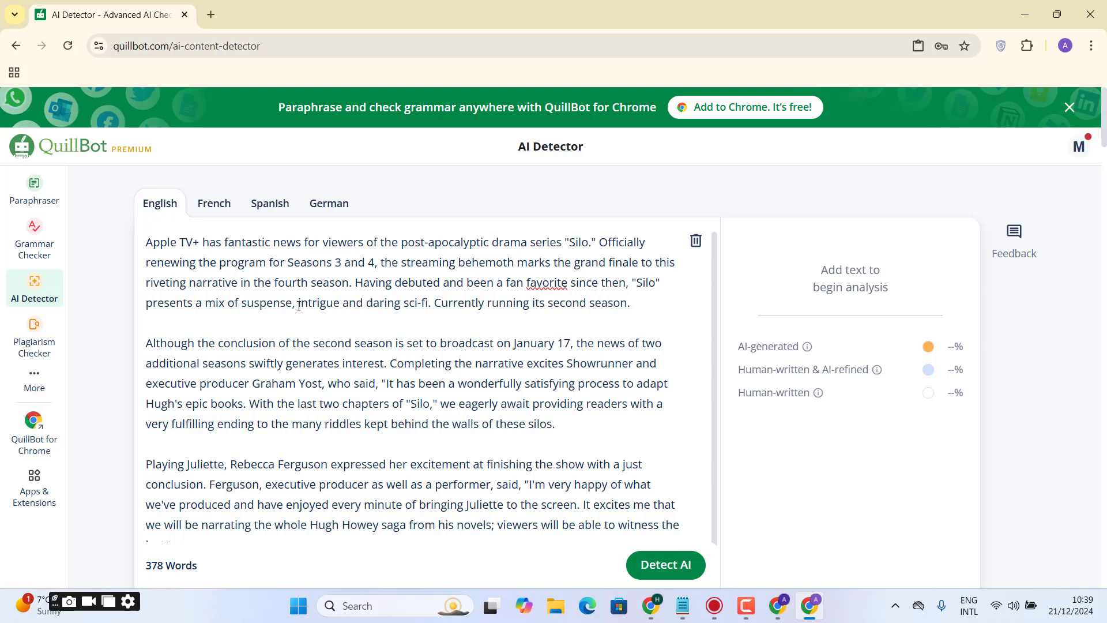
key("BackSpace")
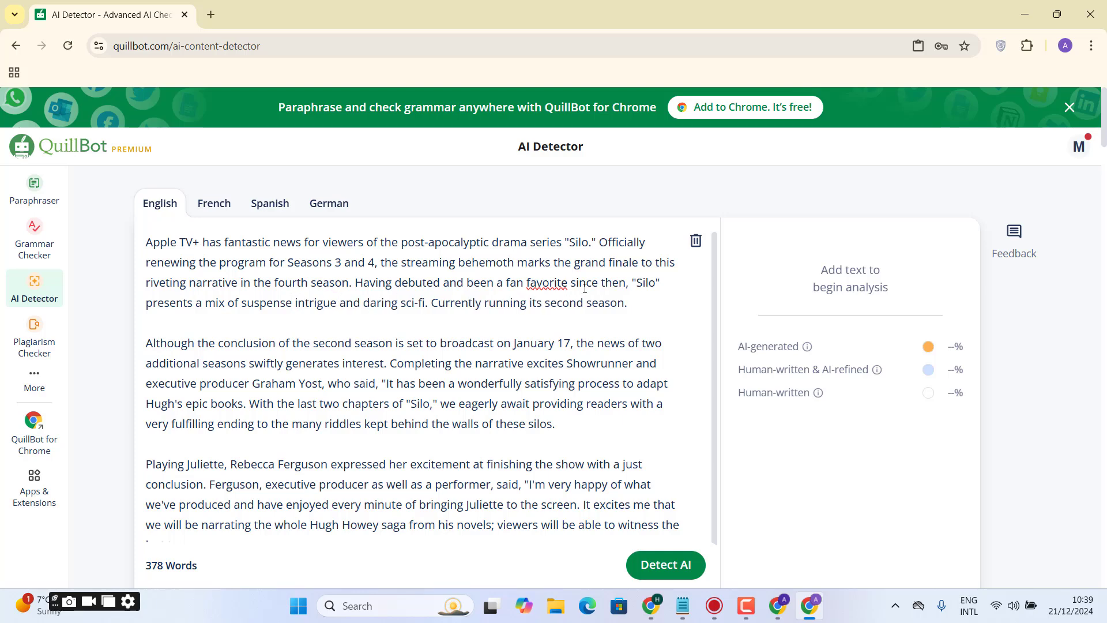
left_click(630, 286)
key("BackSpace")
right_click(547, 284)
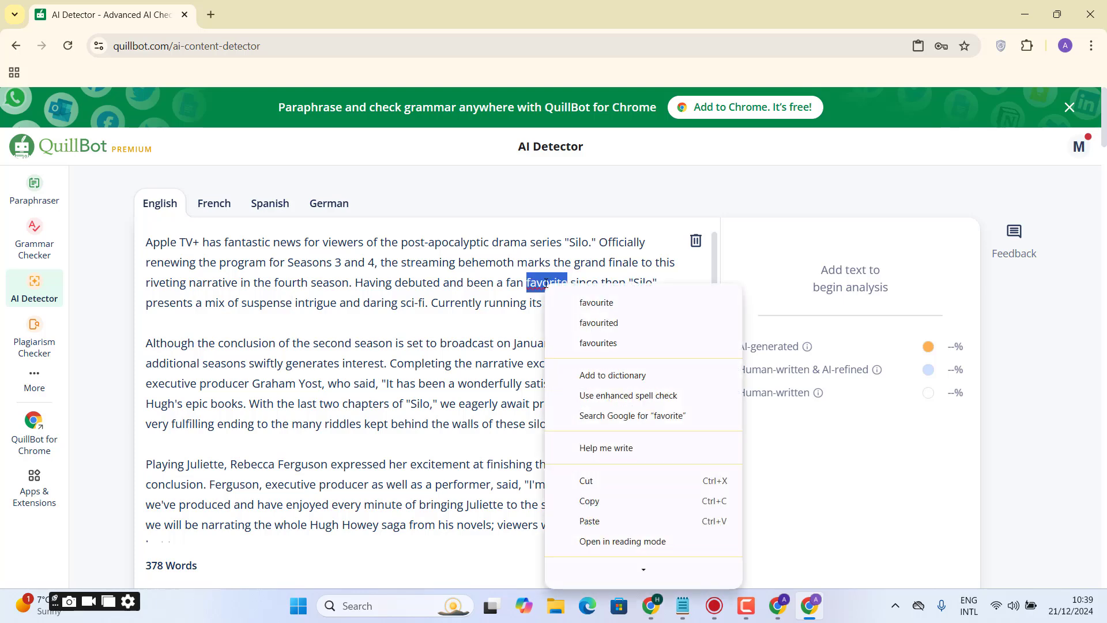
left_click(577, 302)
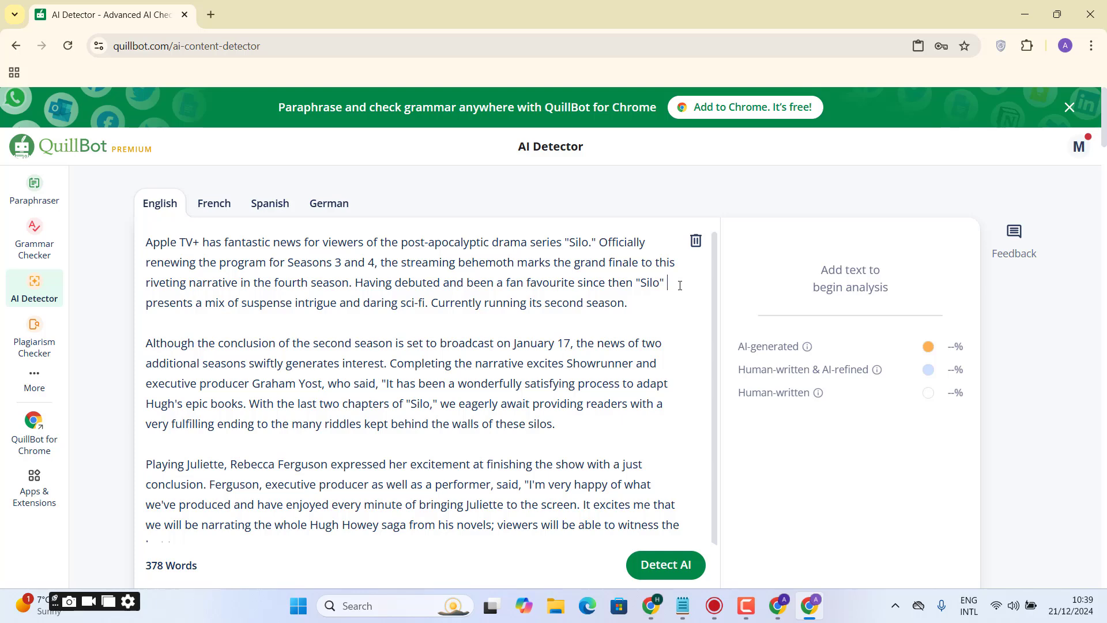
- In the first paragraph, remove the quotation marks around both mentions of "Silo", the hyphen in "post-apocalyptic" and the plus sign after "Apple TV"
key("BackSpace")
key("BackSpace")
key("BackSpace")
key("BackSpace")
key("BackSpace")
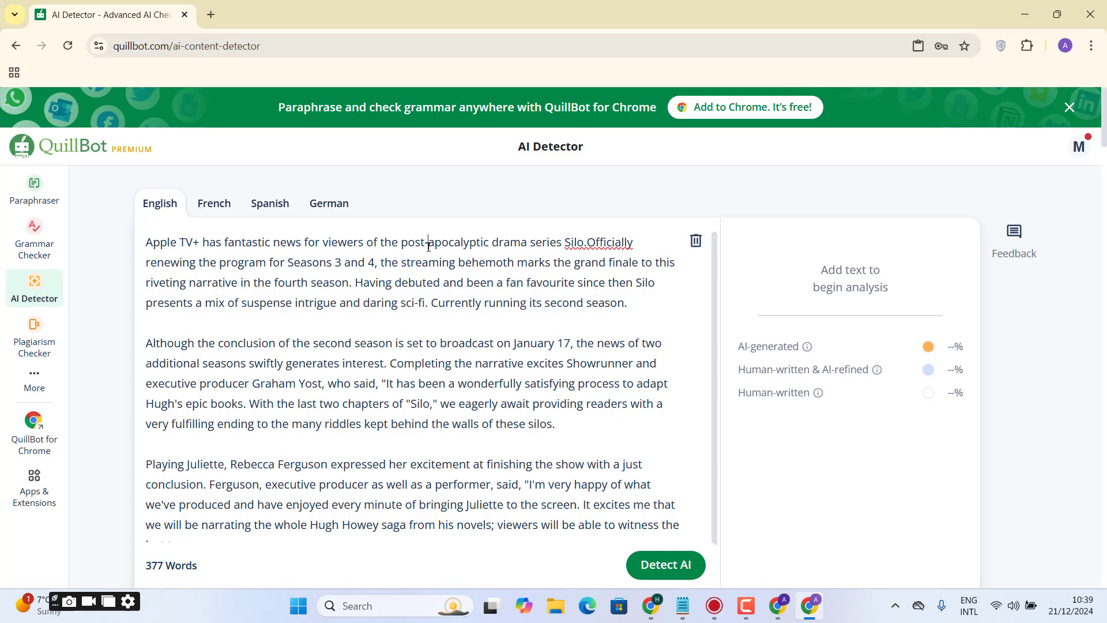
key("BackSpace")
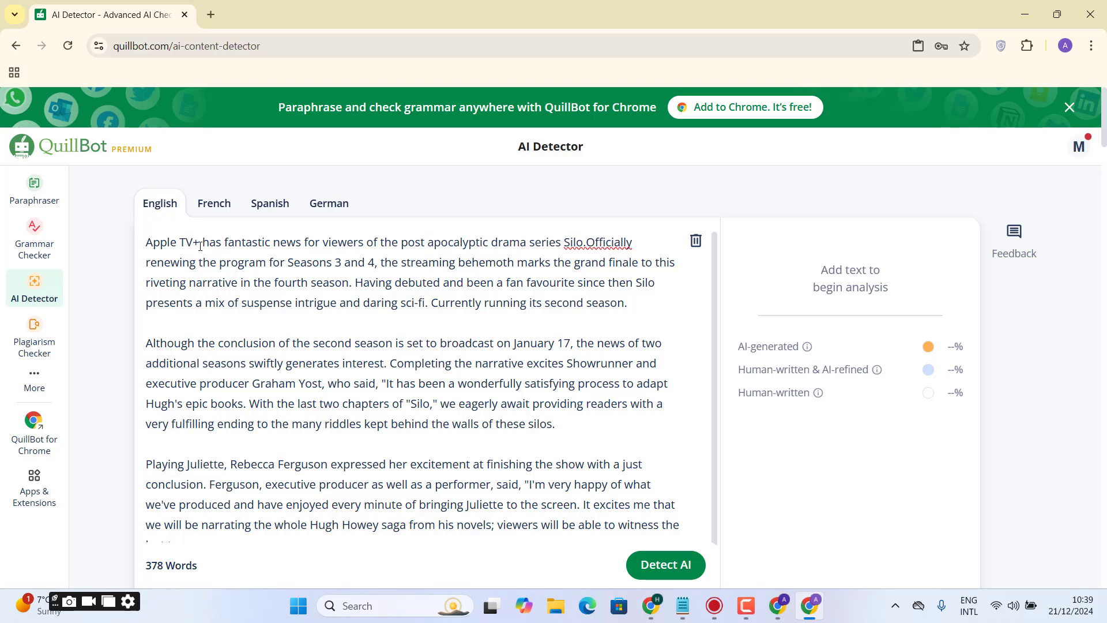
left_click(200, 247)
key("BackSpace")
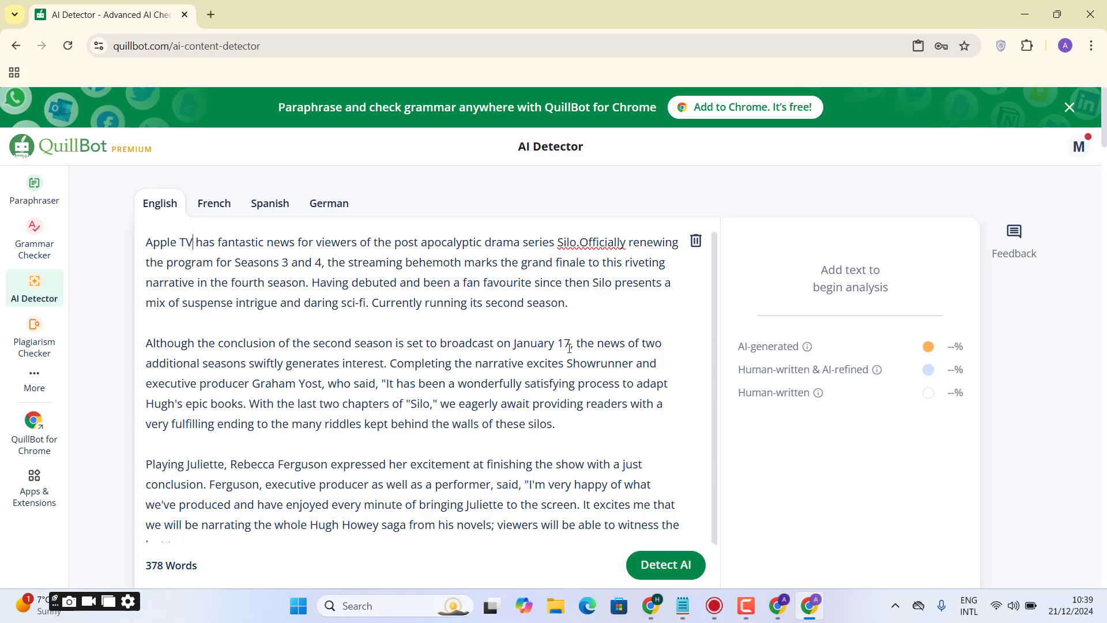
- In the second paragraph, delete the commas after "17", "Yost" and "said", the opening quotation mark, the apostrophe in "Hugh's" and the punctuation around "Silo"
key("BackSpace")
key("BackSpace")
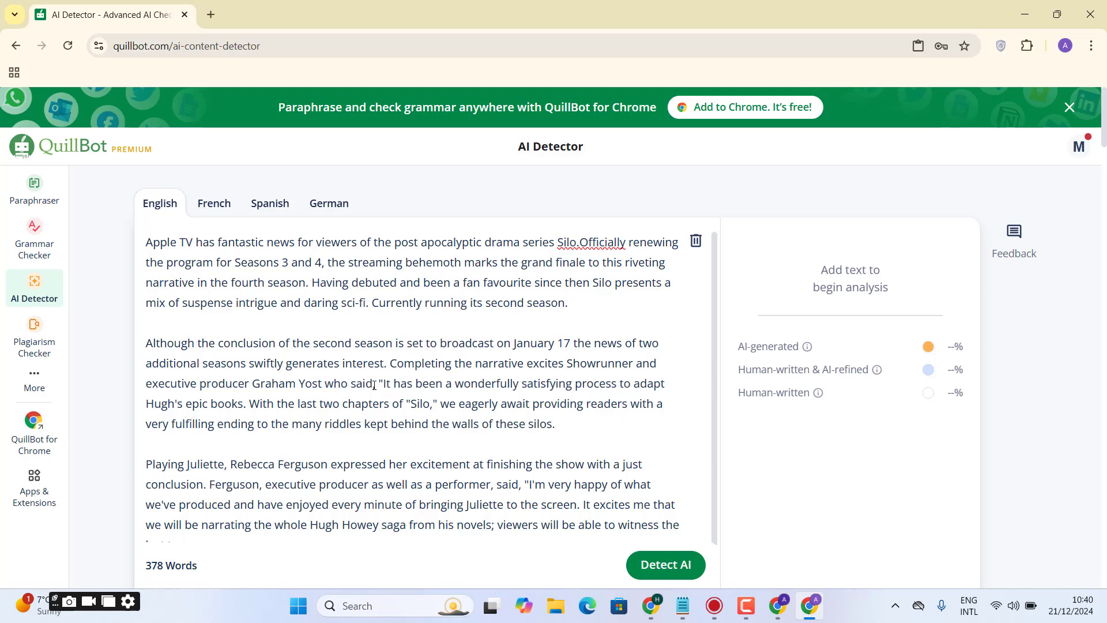
key("BackSpace")
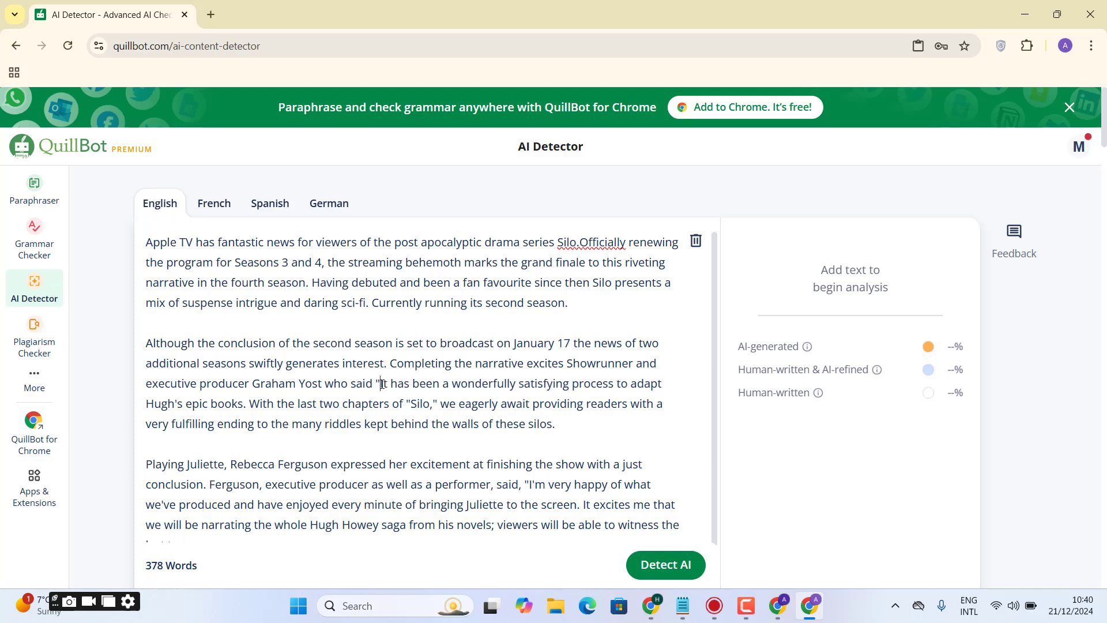
key("BackSpace")
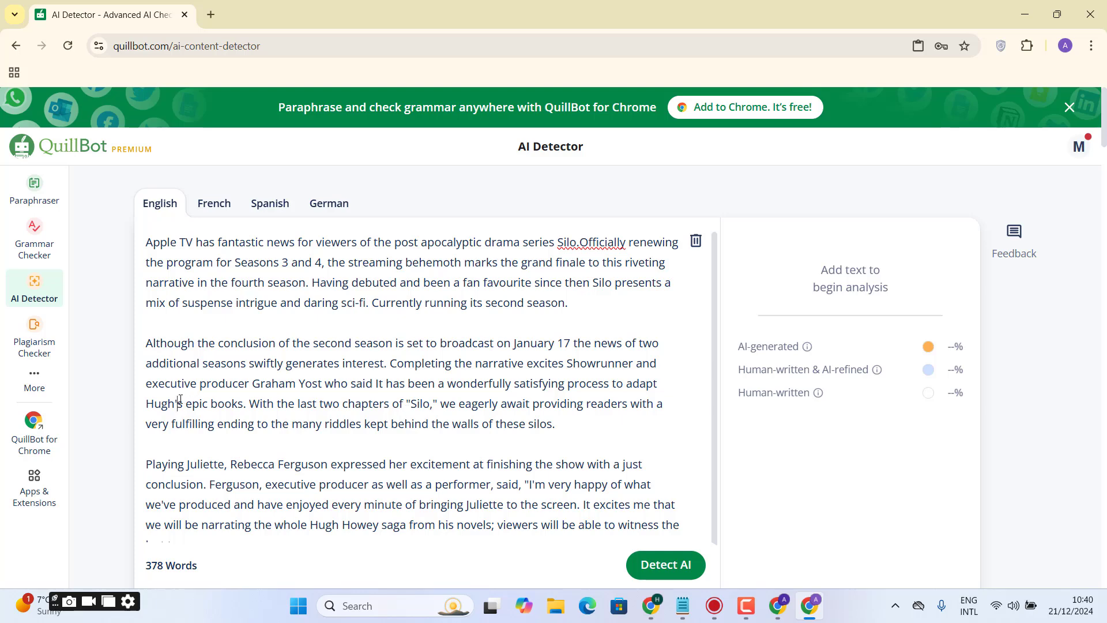
key("BackSpace")
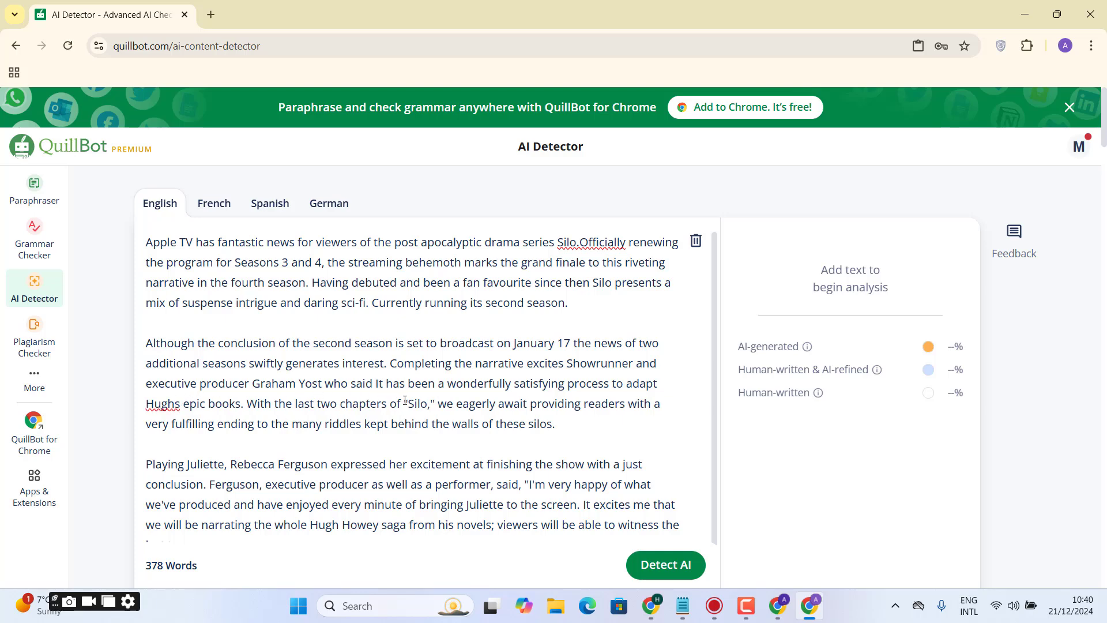
key("BackSpace")
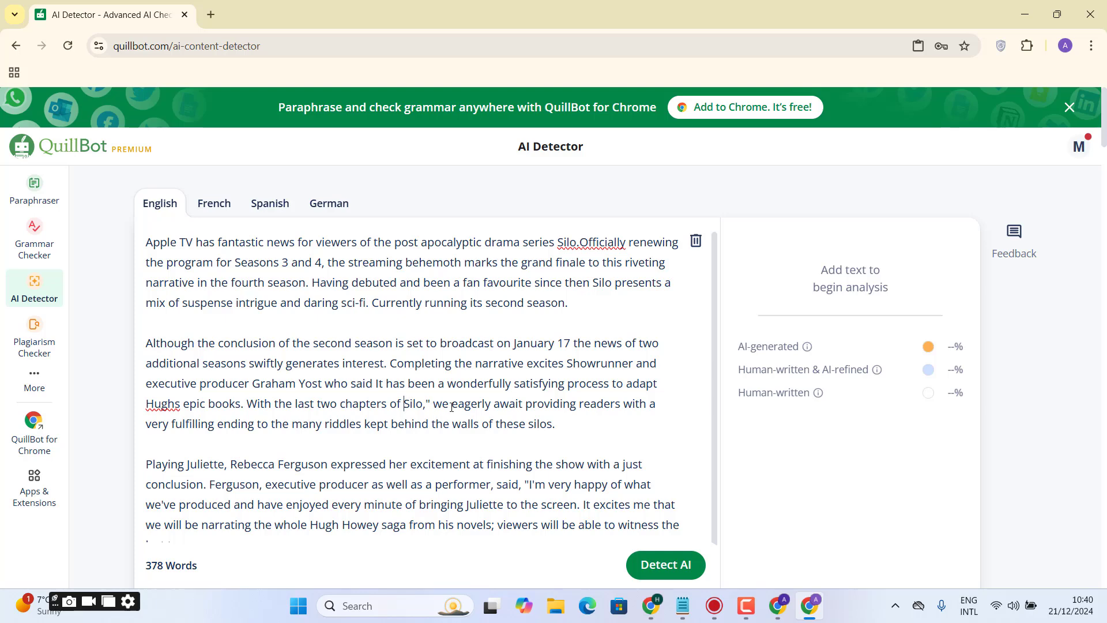
key("BackSpace")
key("BackSpace")
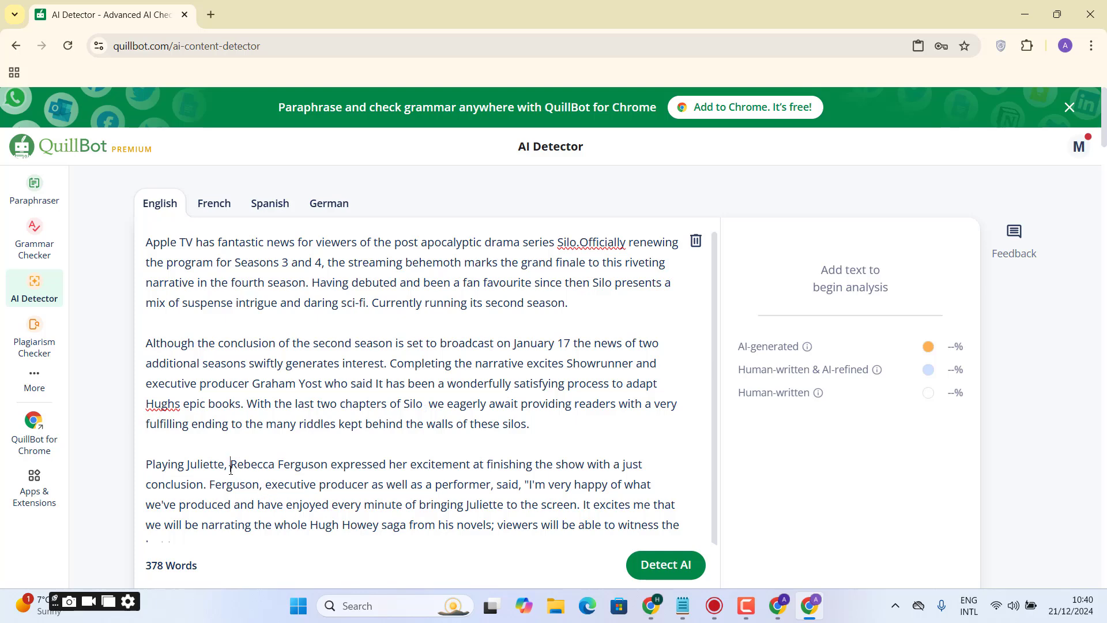
- In the third paragraph, delete the commas after "Juliette", "Ferguson", "performer" and "said", and change "we've" to "we have"
key("BackSpace")
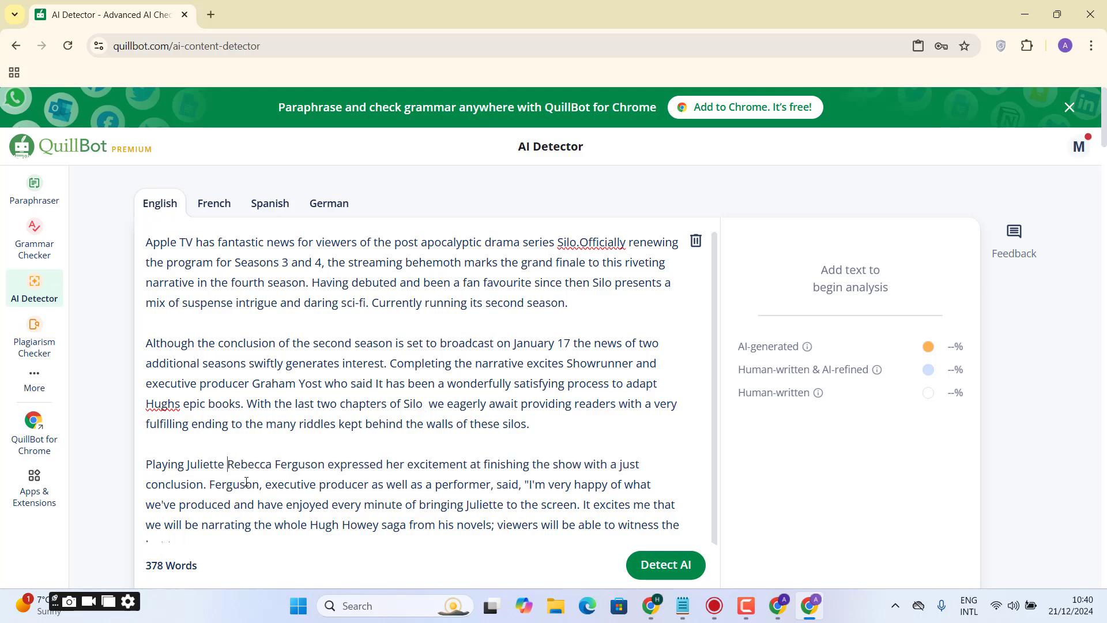
key("BackSpace")
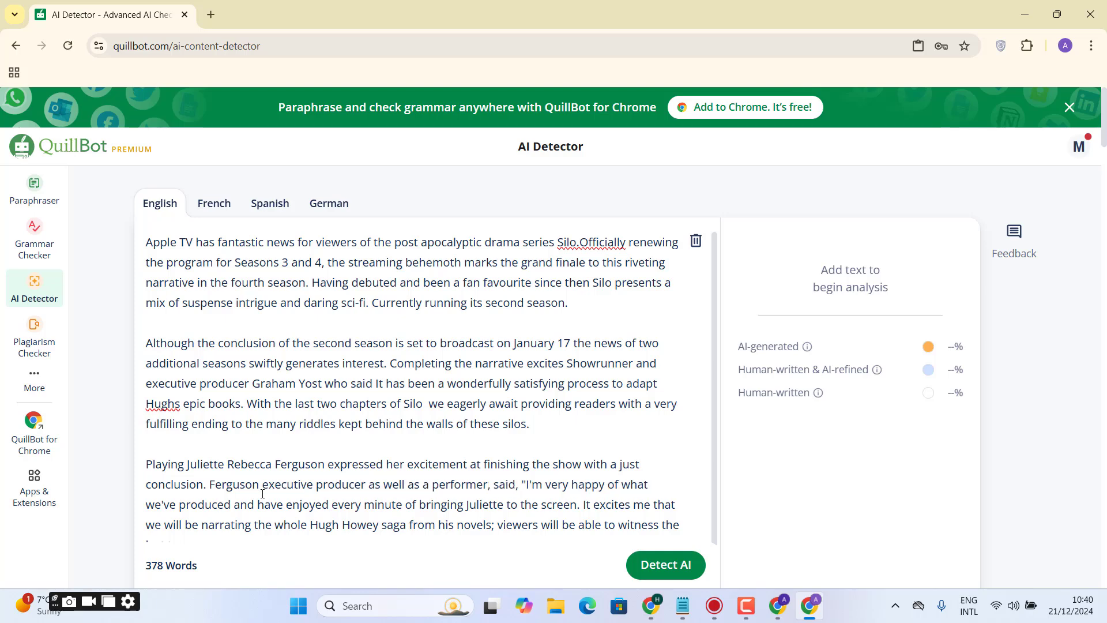
left_click(492, 489)
key("BackSpace")
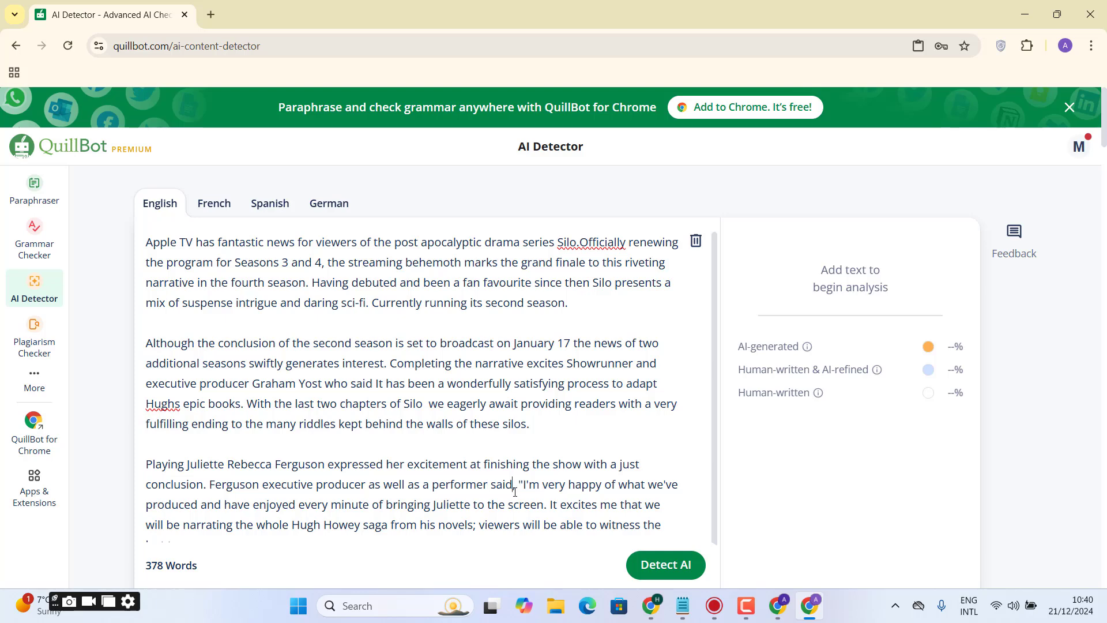
key("BackSpace")
type("d")
key("Delete")
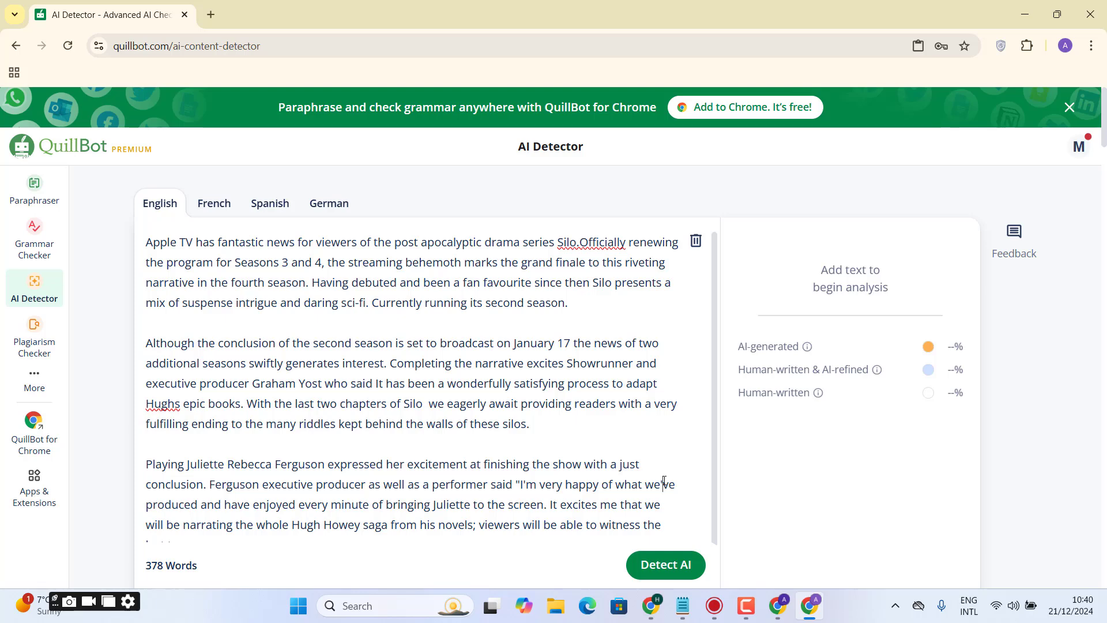
key("BackSpace")
type("ha")
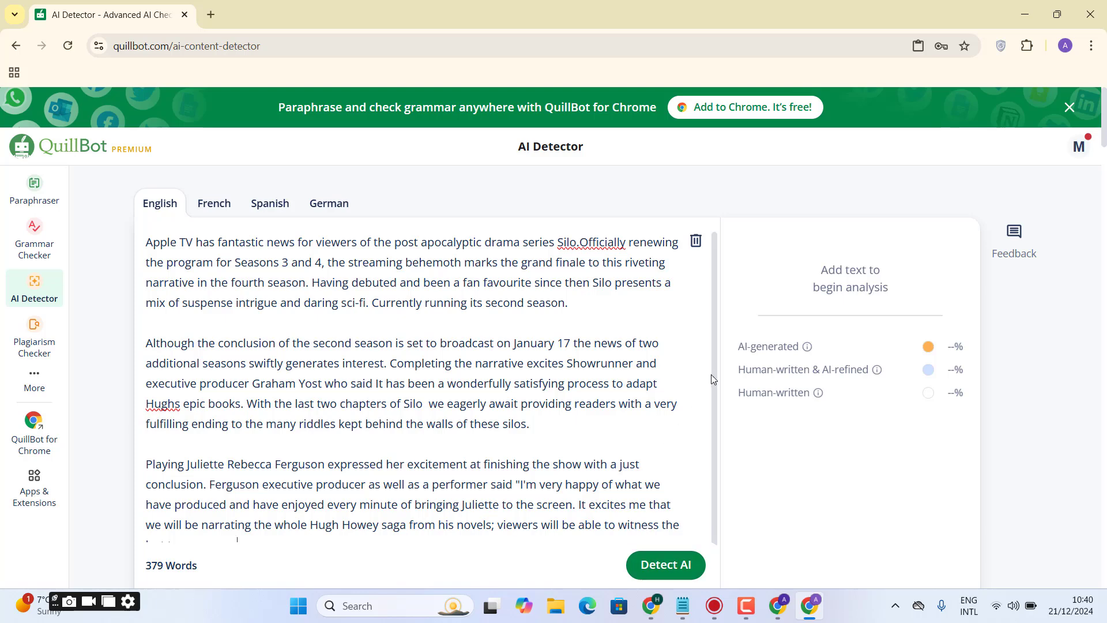
- In the fourth paragraph, change "Howey's best-selling" to "Howey is best selling"
scroll(535, 490, "down", 3)
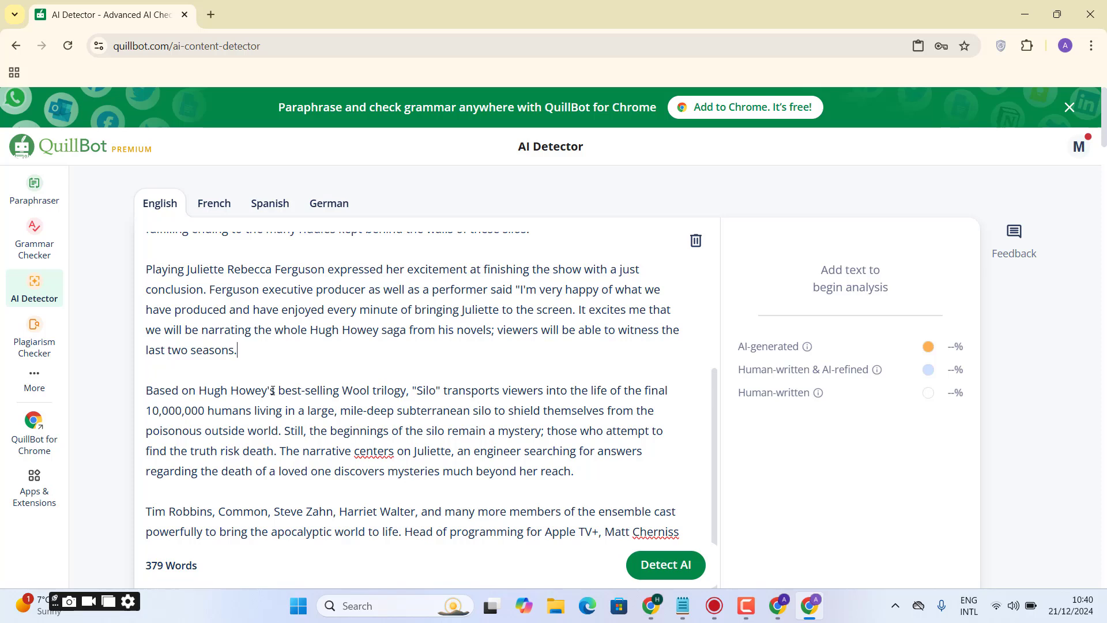
key("BackSpace")
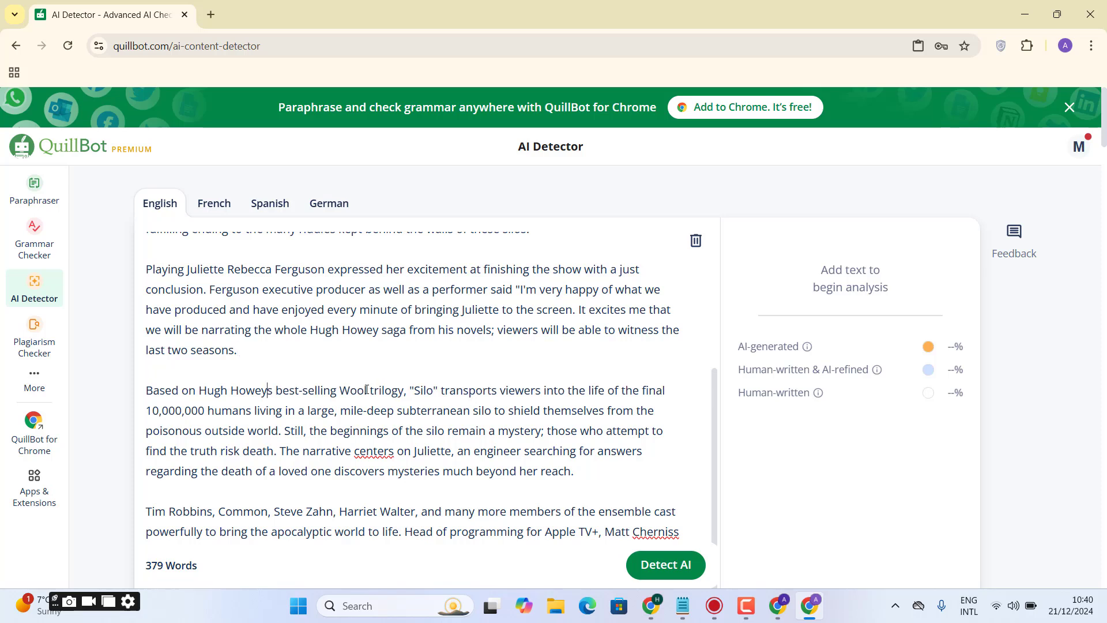
type("i")
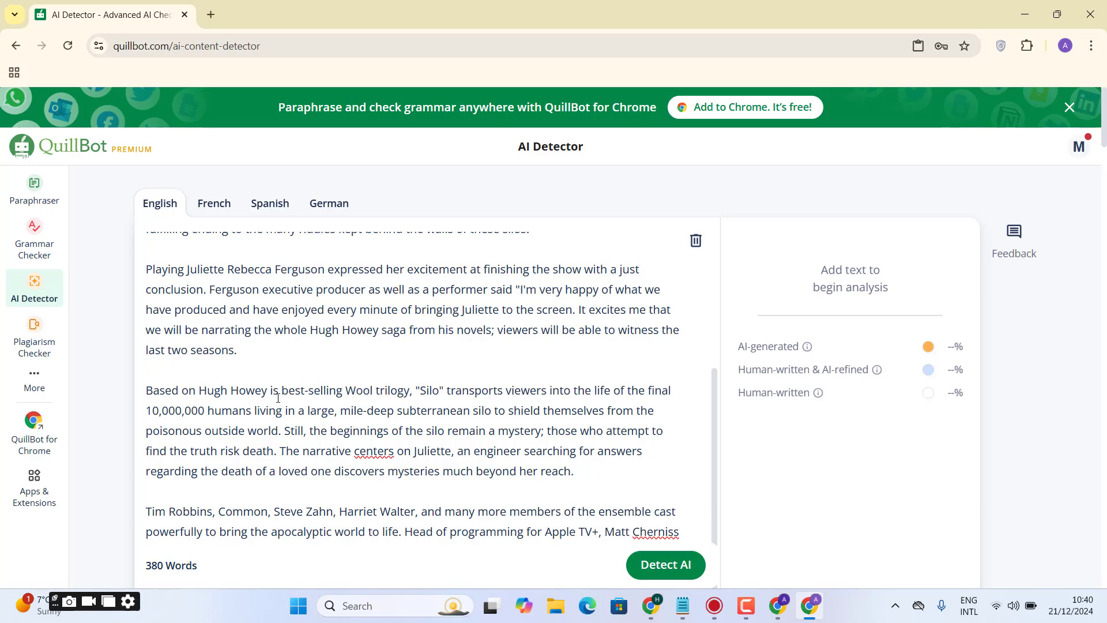
key("BackSpace")
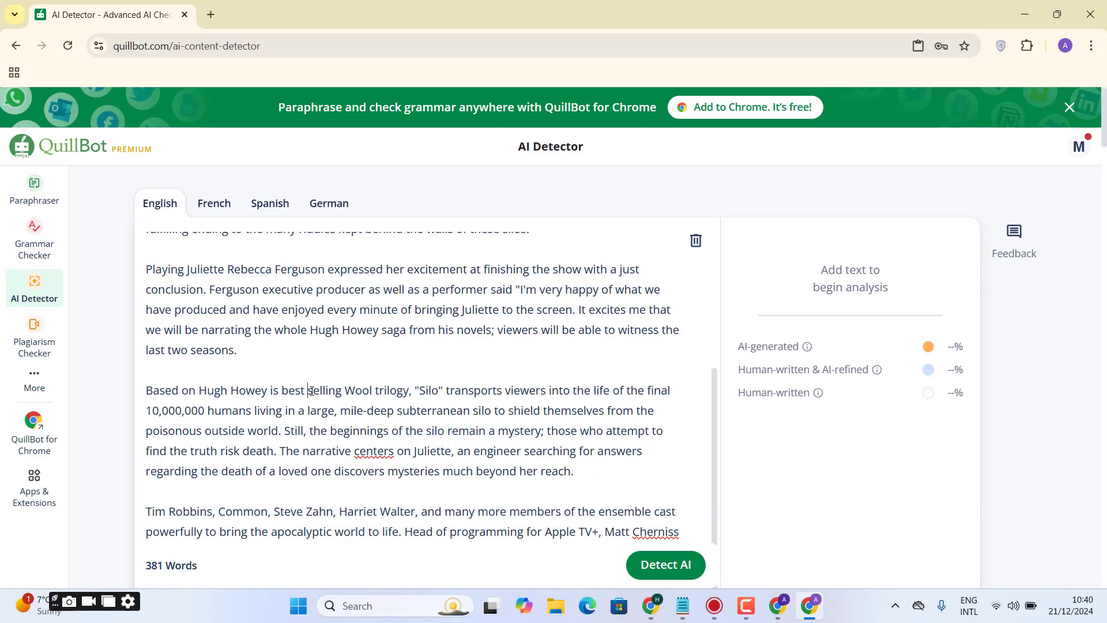
- Delete all the text after the third paragraph and run the AI detection on the remaining article
left_click_drag(274, 369, 415, 552)
scroll(415, 552, "down", 17)
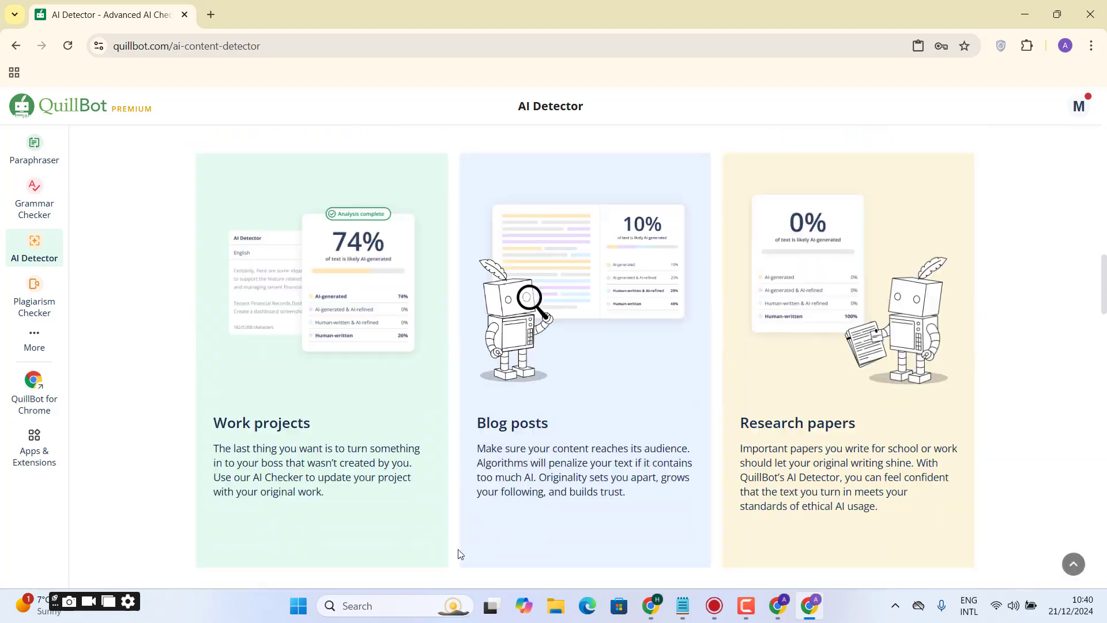
left_click_drag(1104, 297, 1105, 138)
key("Delete")
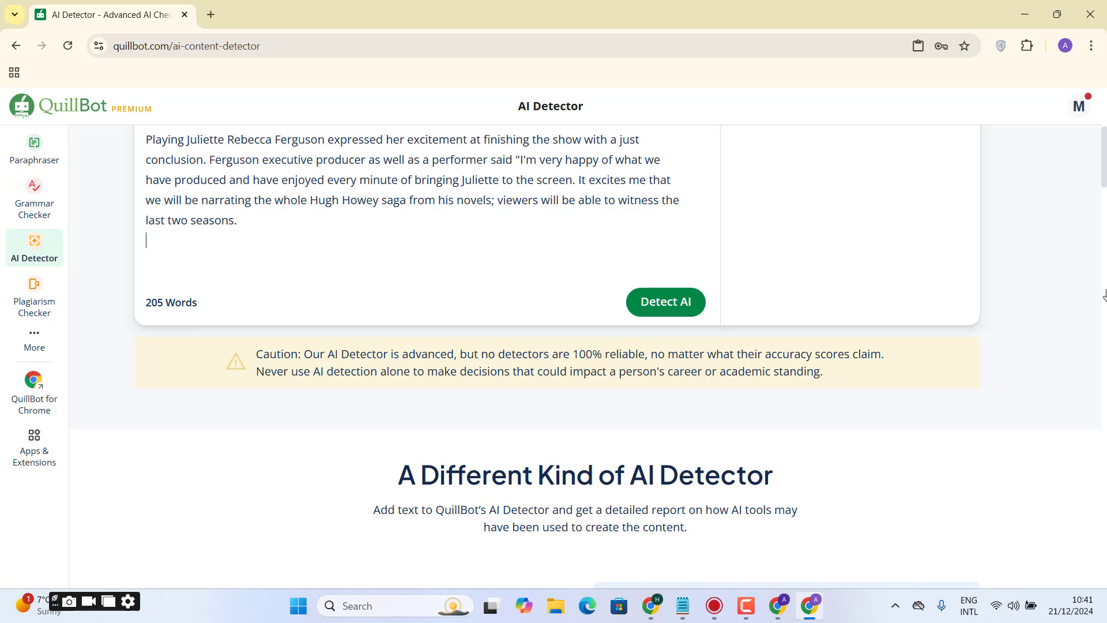
left_click(685, 312)
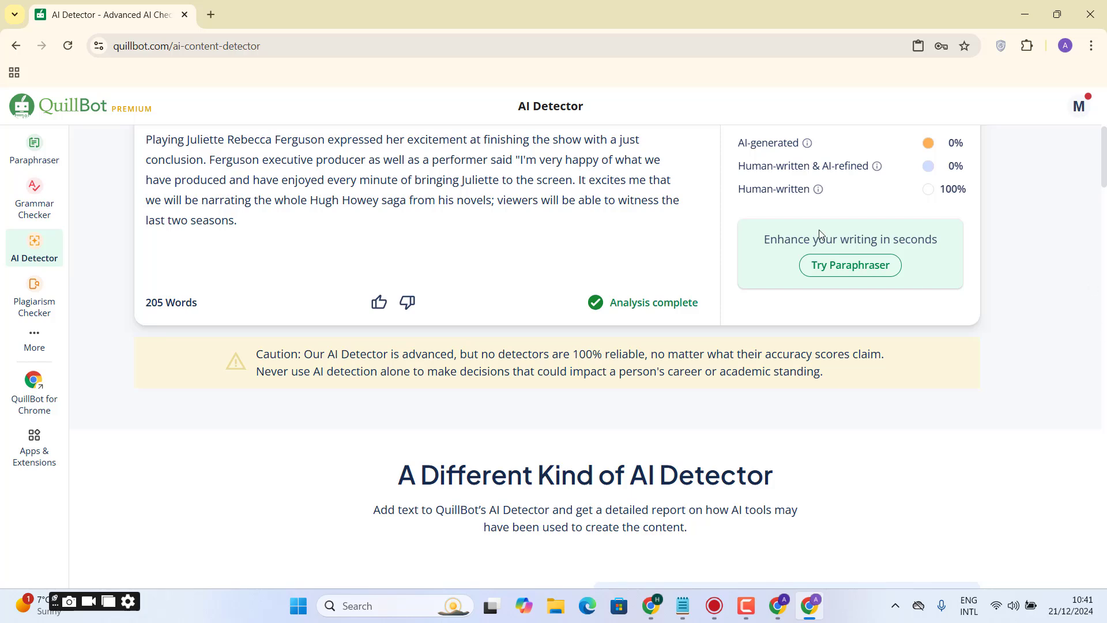
scroll(1000, 204, "up", 5)
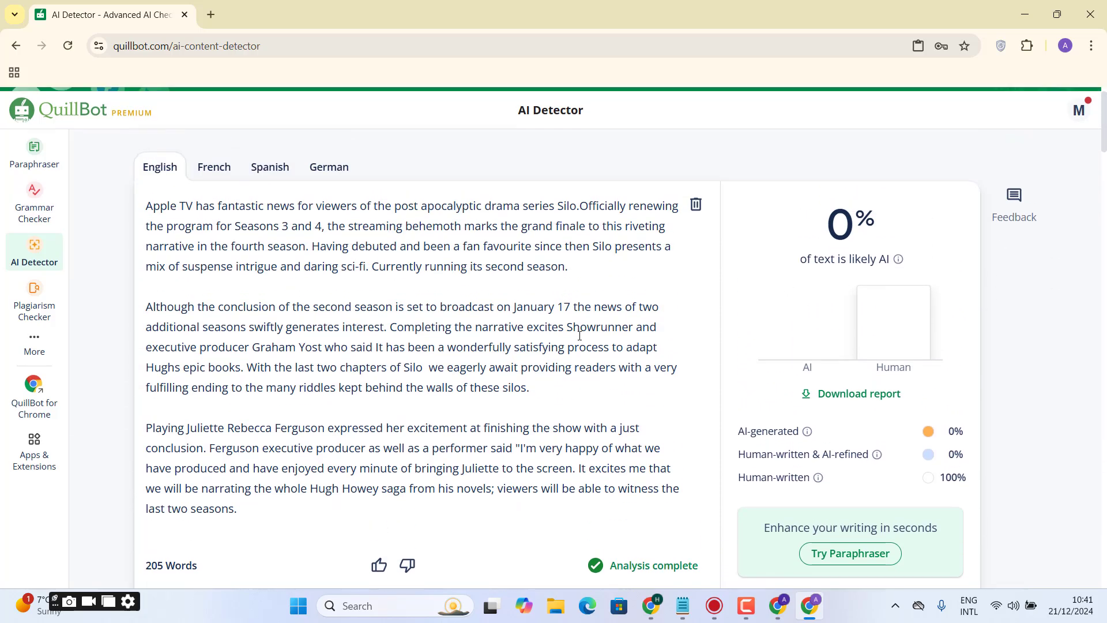
- Copy the article's first two paragraphs and open ZeroGPT in a new tab through a web search for "zoro gpt"
left_click_drag(531, 389, 112, 211)
key("ctrl+c")
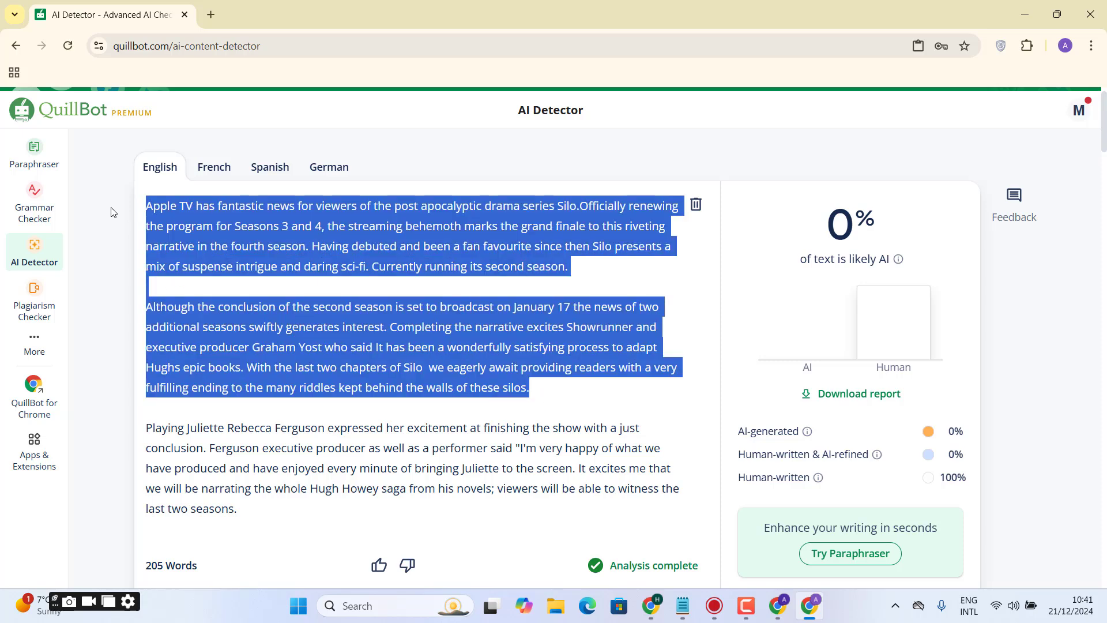
left_click(202, 1)
type("zor")
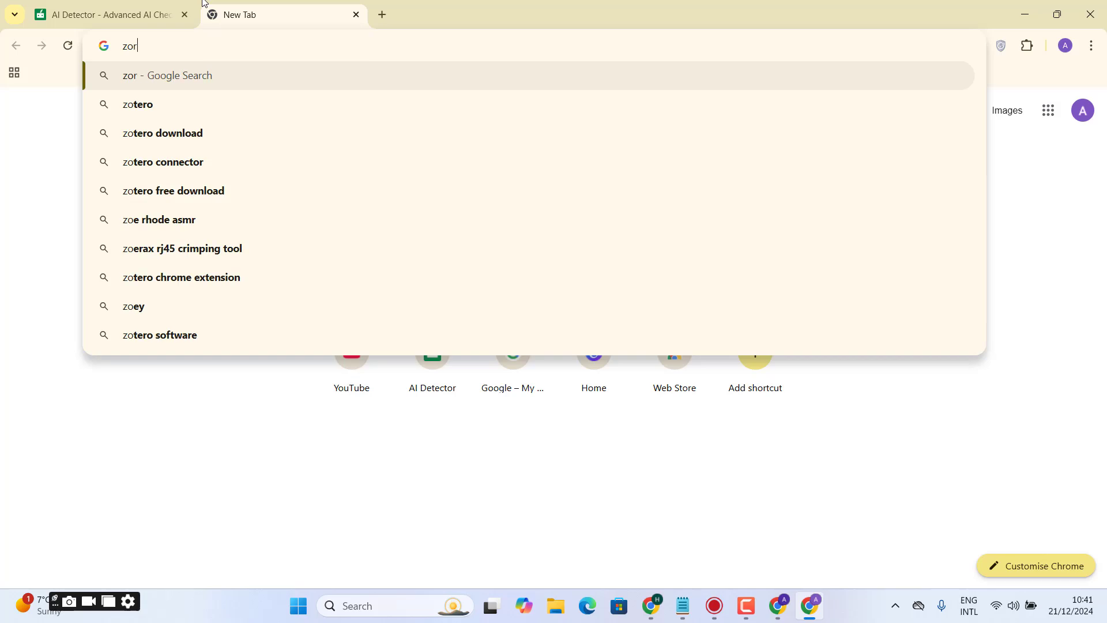
type("o gpt")
key("Return")
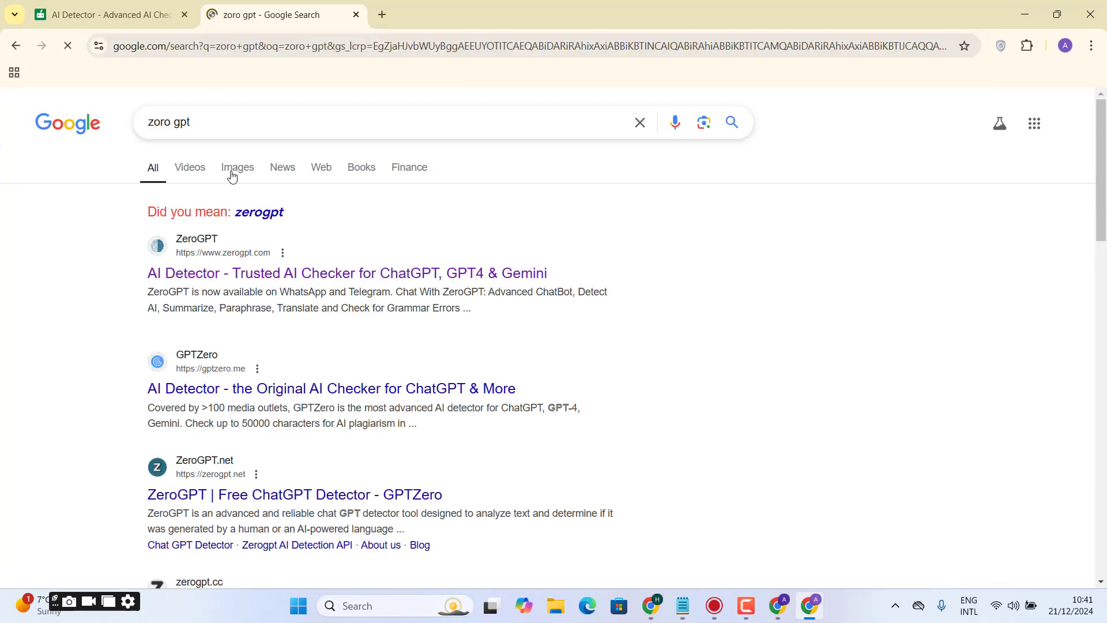
left_click(228, 251)
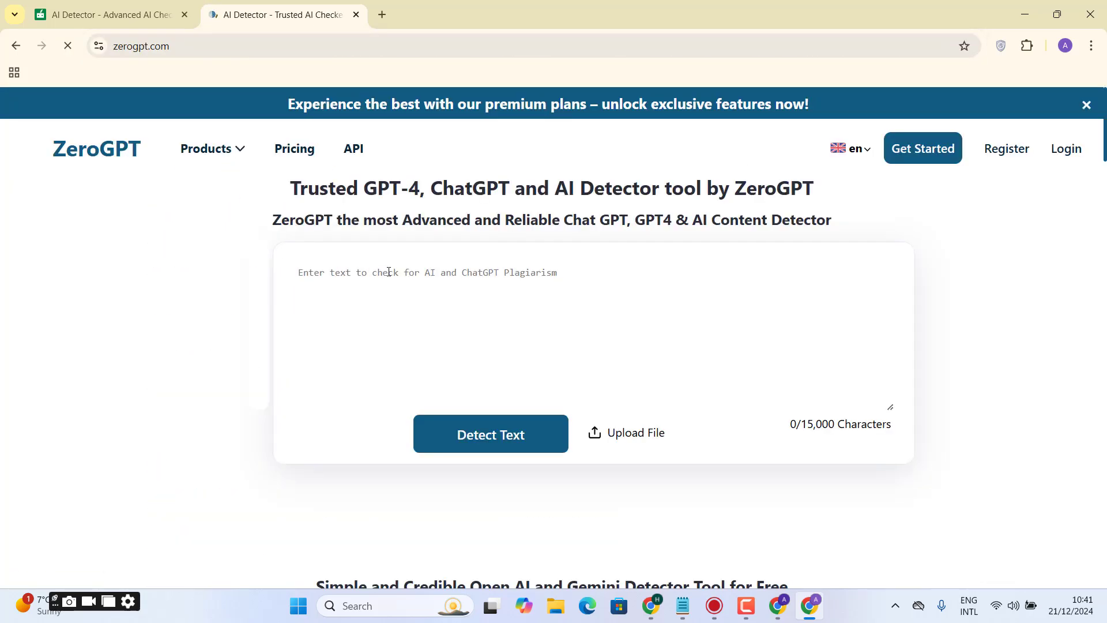
- Paste the two copied paragraphs into ZeroGPT and run its AI text detection
left_click(421, 470)
key("ctrl+v")
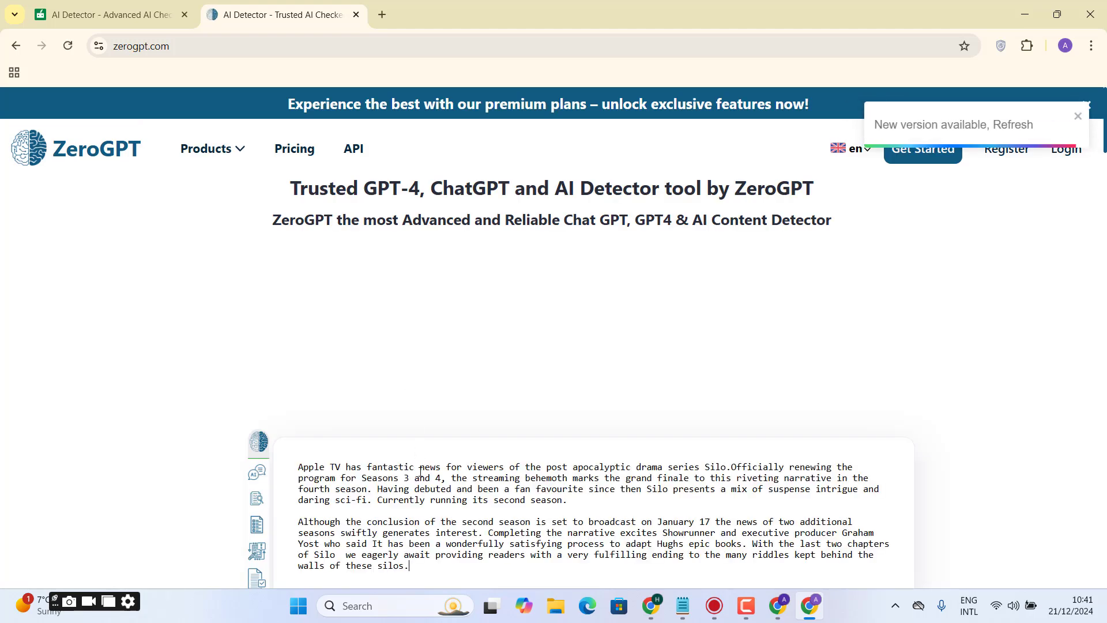
left_click_drag(1106, 145, 1106, 188)
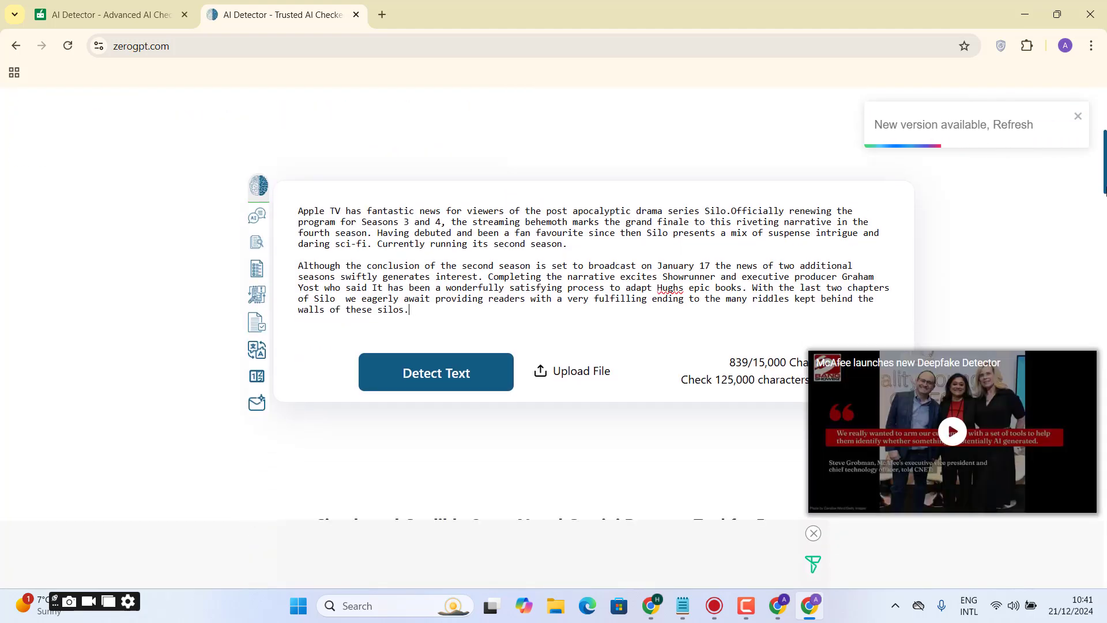
left_click(419, 387)
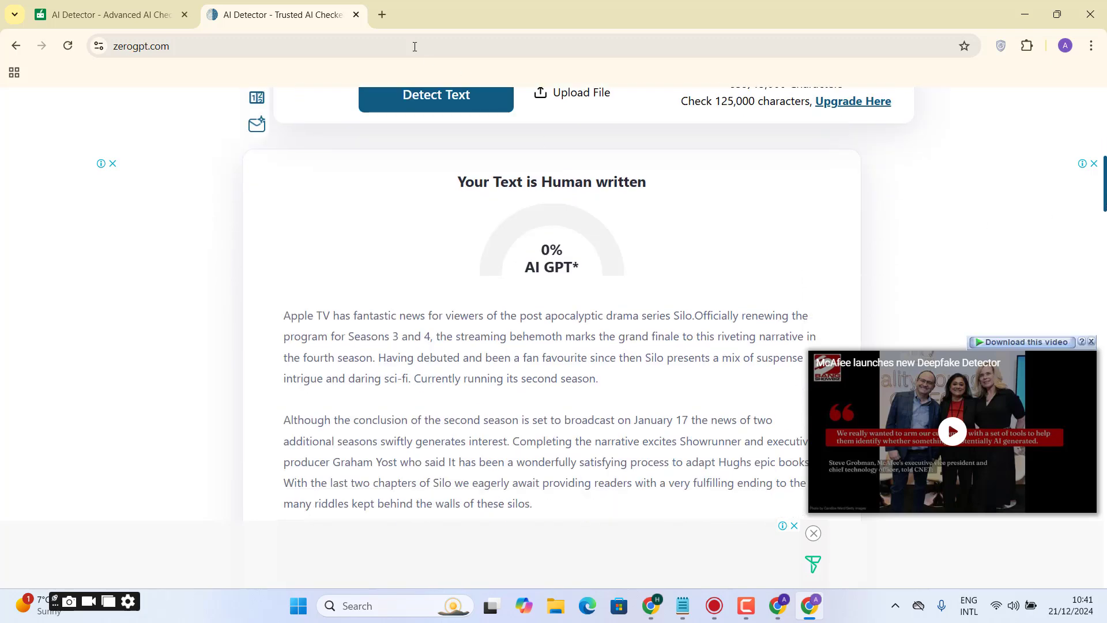
- Search the web for "duplicate checker" in a new tab and open Duplichecker's plagiarism checker
left_click(383, 14)
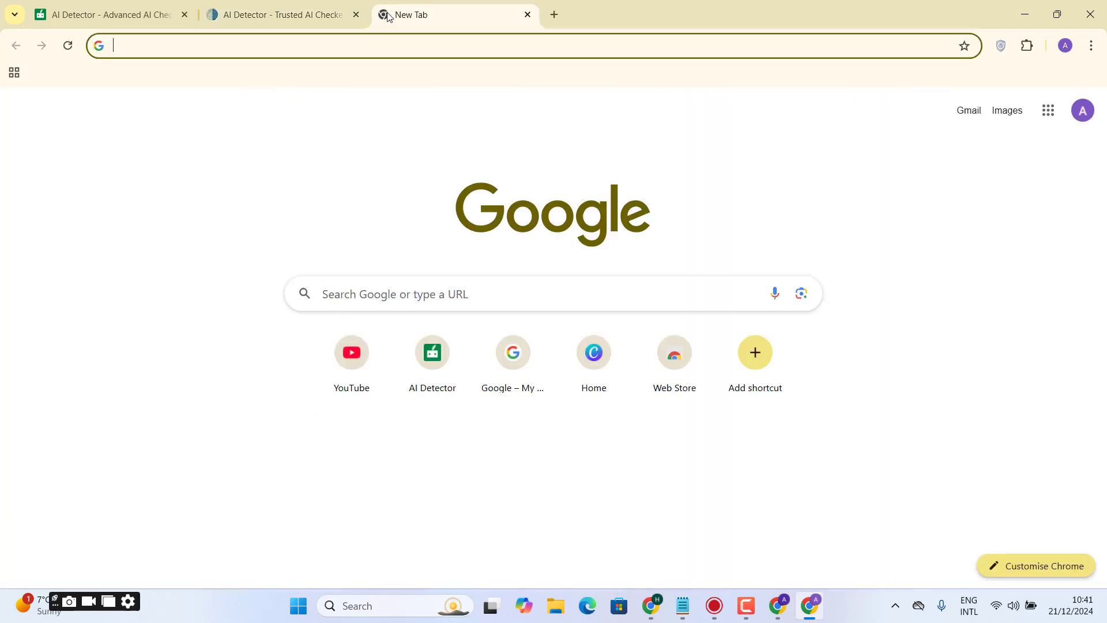
type("duplicate")
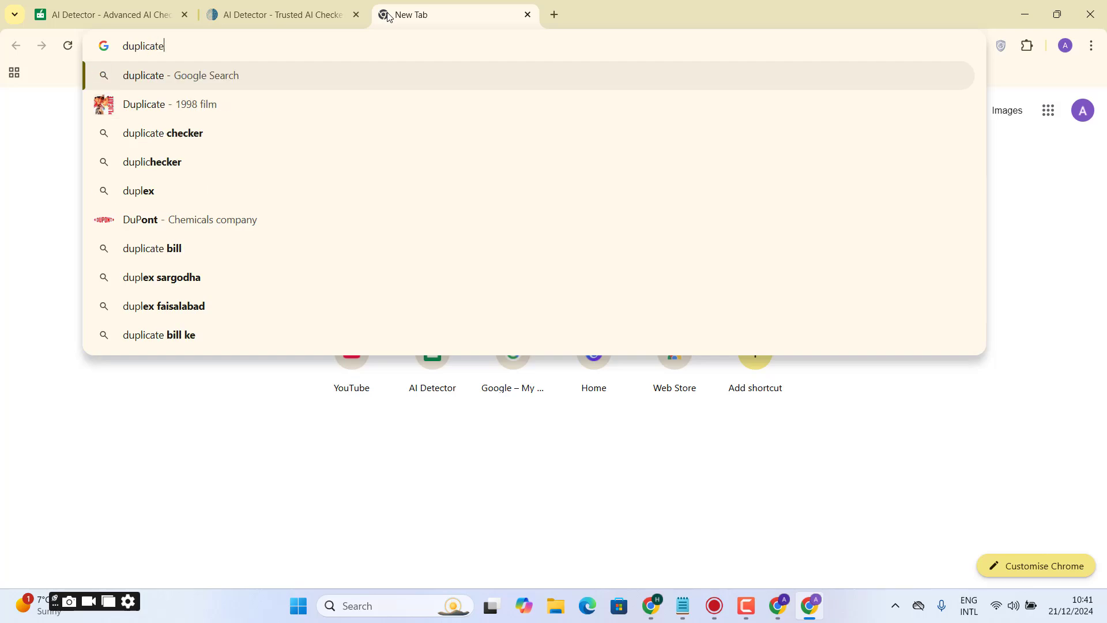
type(" check")
key("Return")
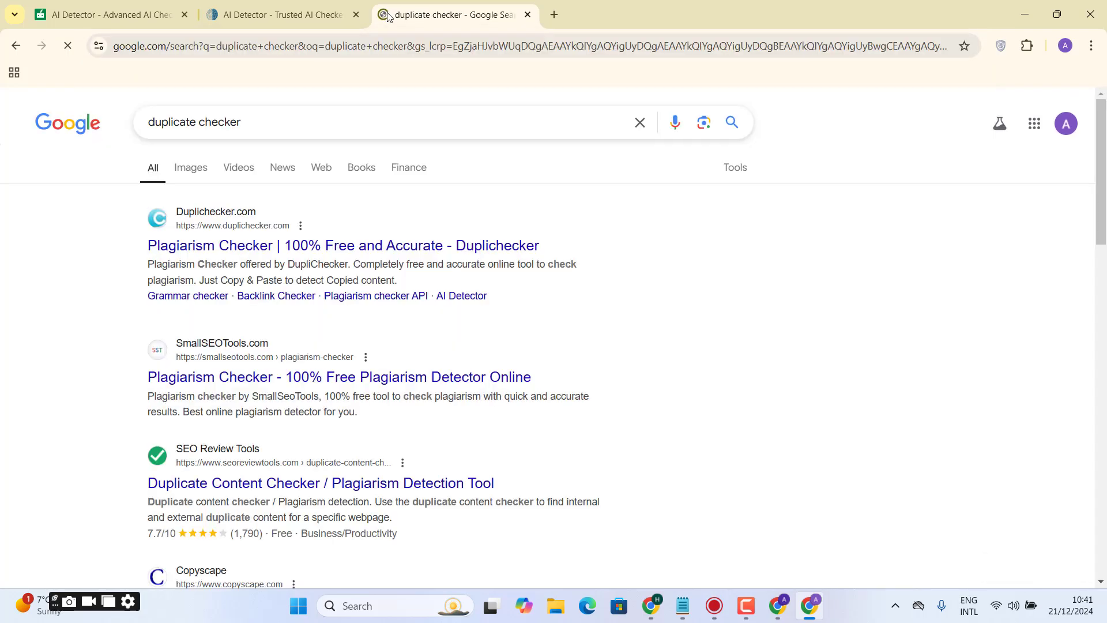
left_click(208, 248)
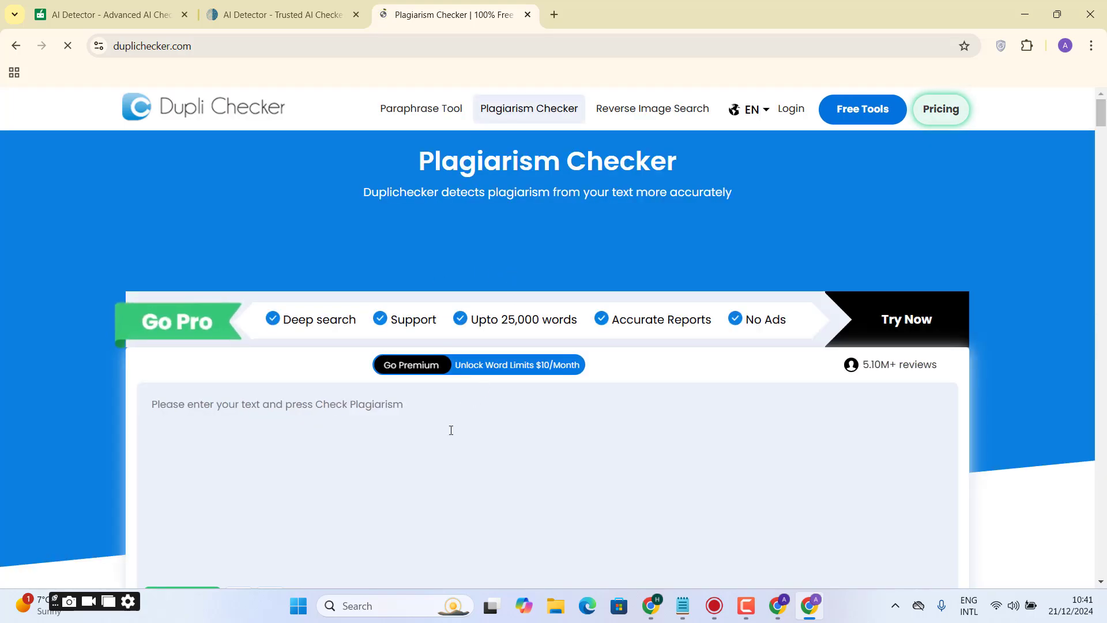
- Paste the two article paragraphs into Duplichecker, complete the robot verification and run the plagiarism check
left_click(450, 428)
key("ctrl+v")
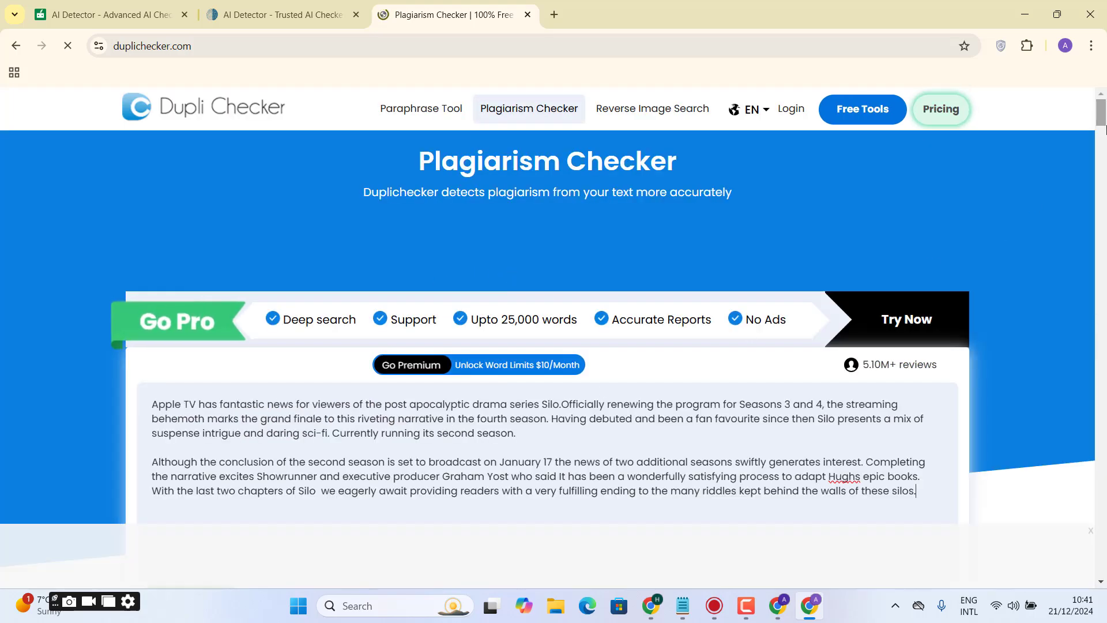
left_click_drag(1103, 127, 1104, 150)
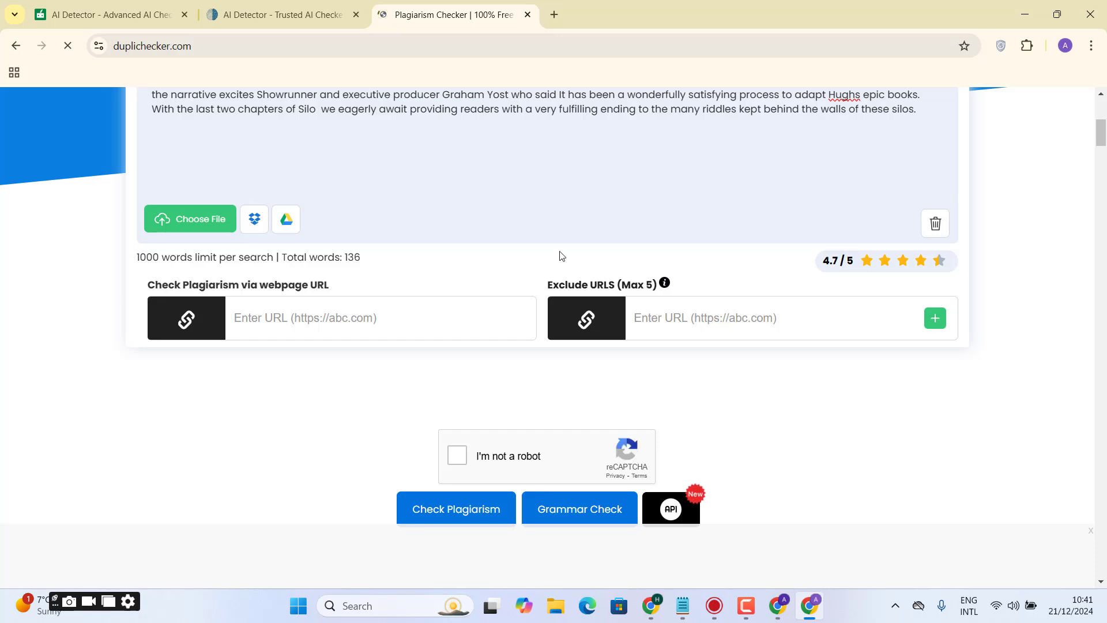
left_click(456, 457)
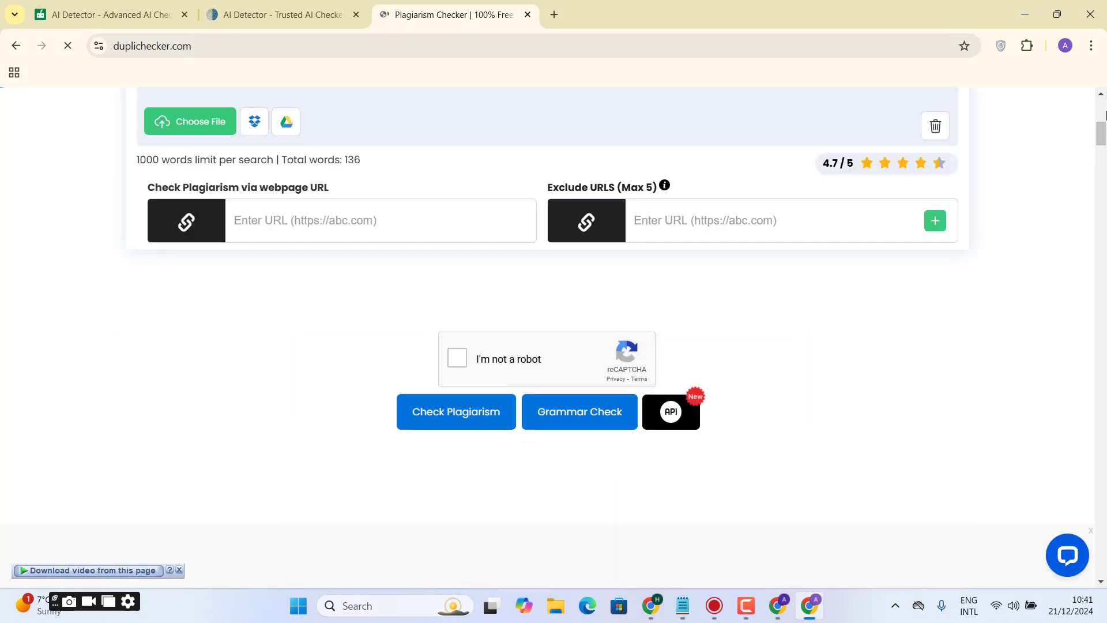
mouse_move(1104, 135)
left_mouse_down()
mouse_move(1104, 112)
mouse_move(1104, 168)
mouse_move(1103, 142)
left_mouse_up()
left_click(465, 346)
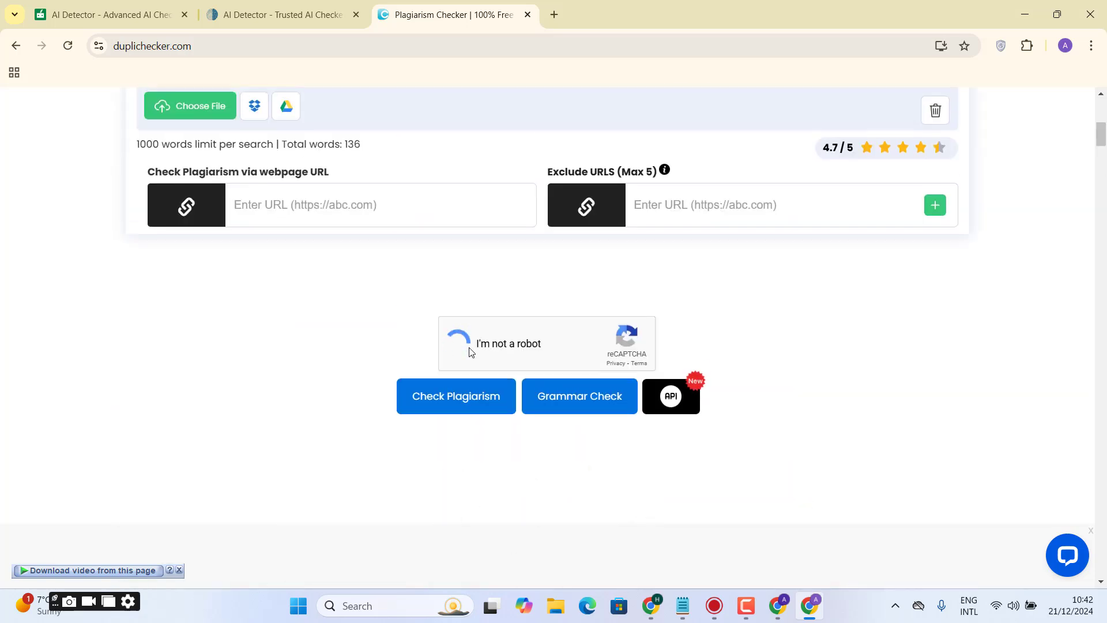
left_click(473, 409)
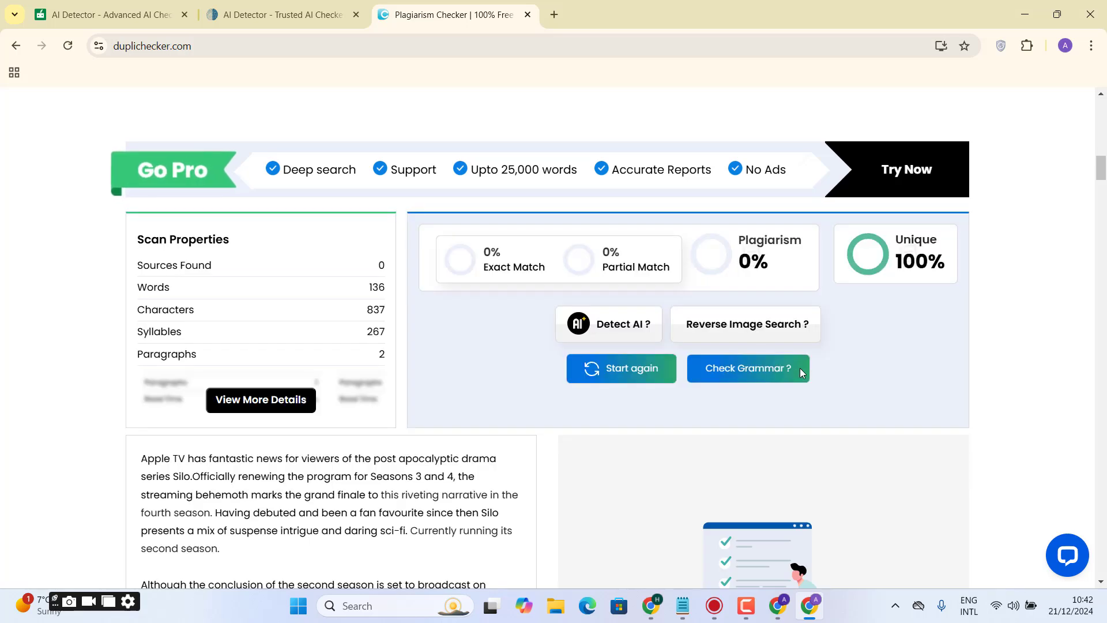
left_click_drag(901, 261, 953, 266)
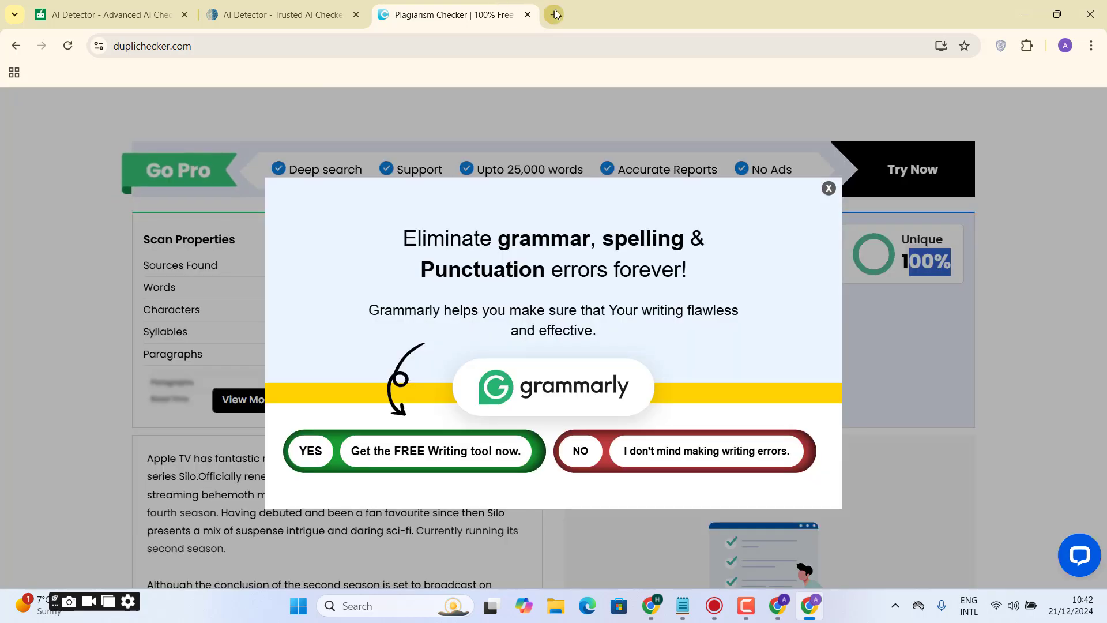
- Search the web for "humbot" in a new tab and open Humbot's AI Checker
left_click(554, 15)
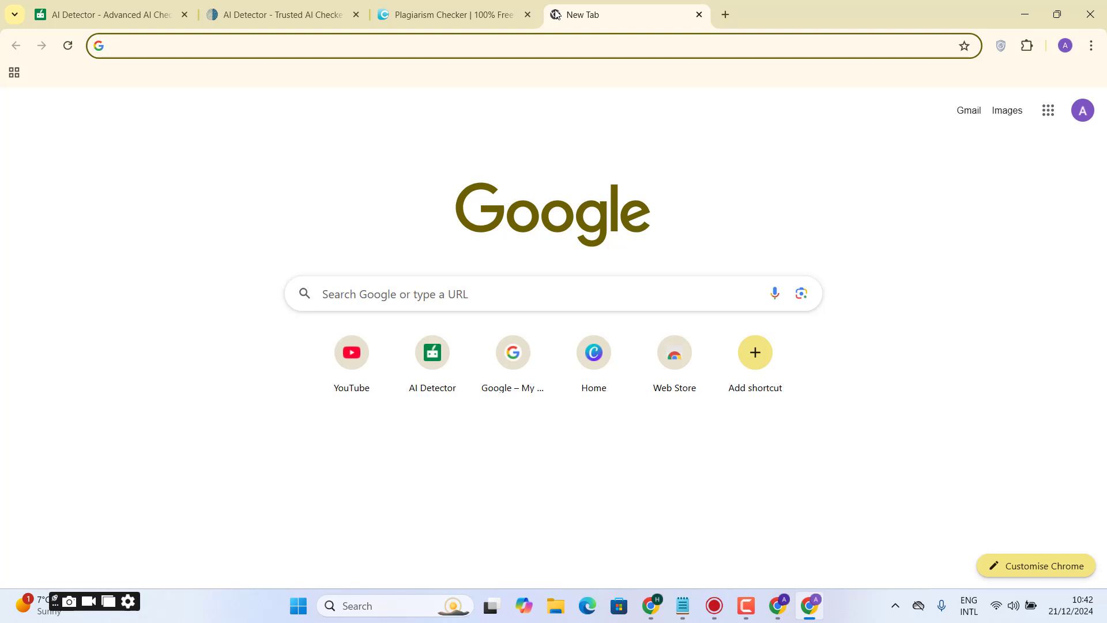
type("humbot")
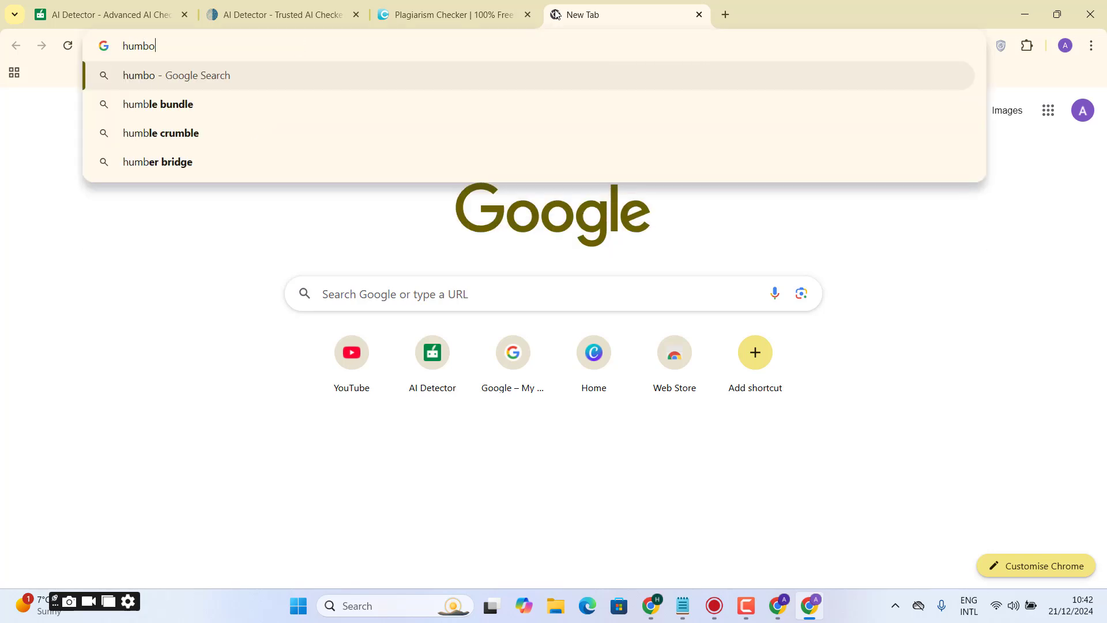
key("Return")
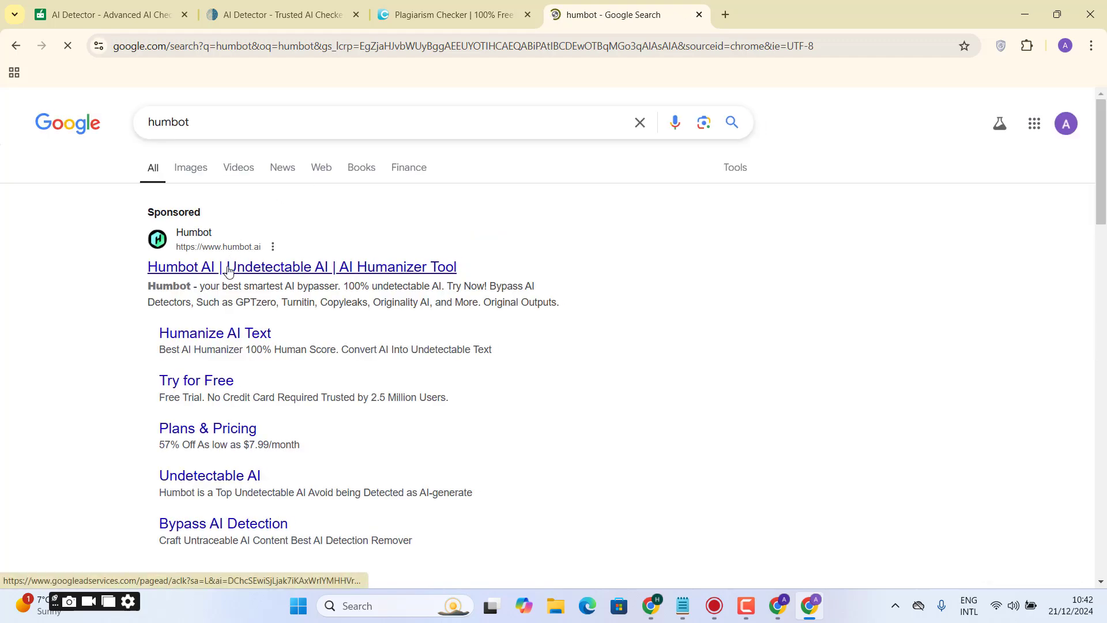
left_click(229, 268)
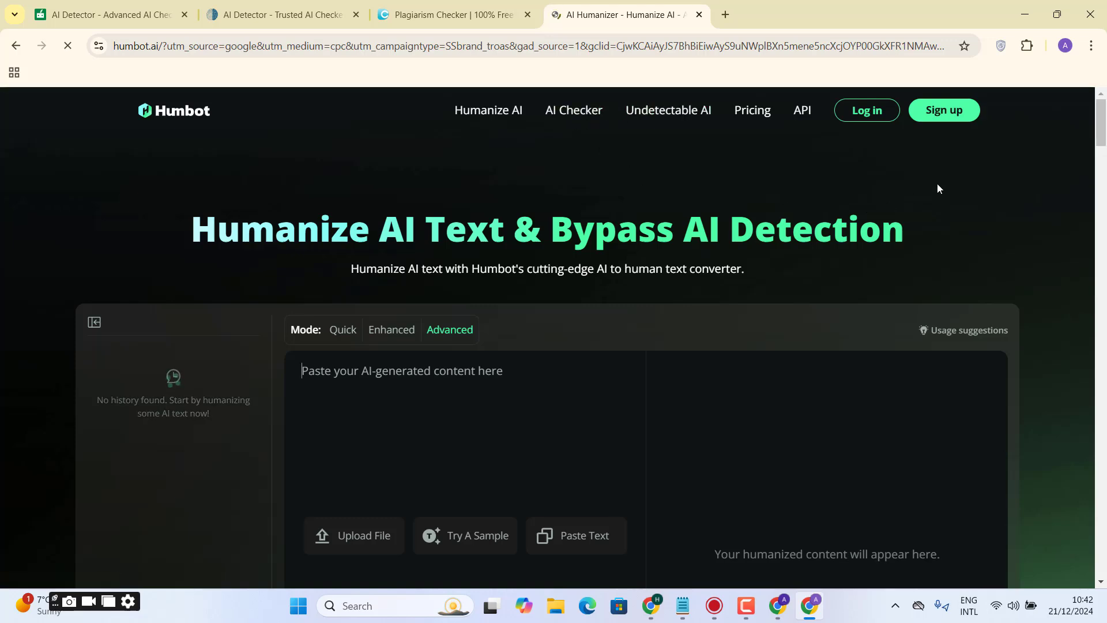
scroll(646, 253, "down", 2)
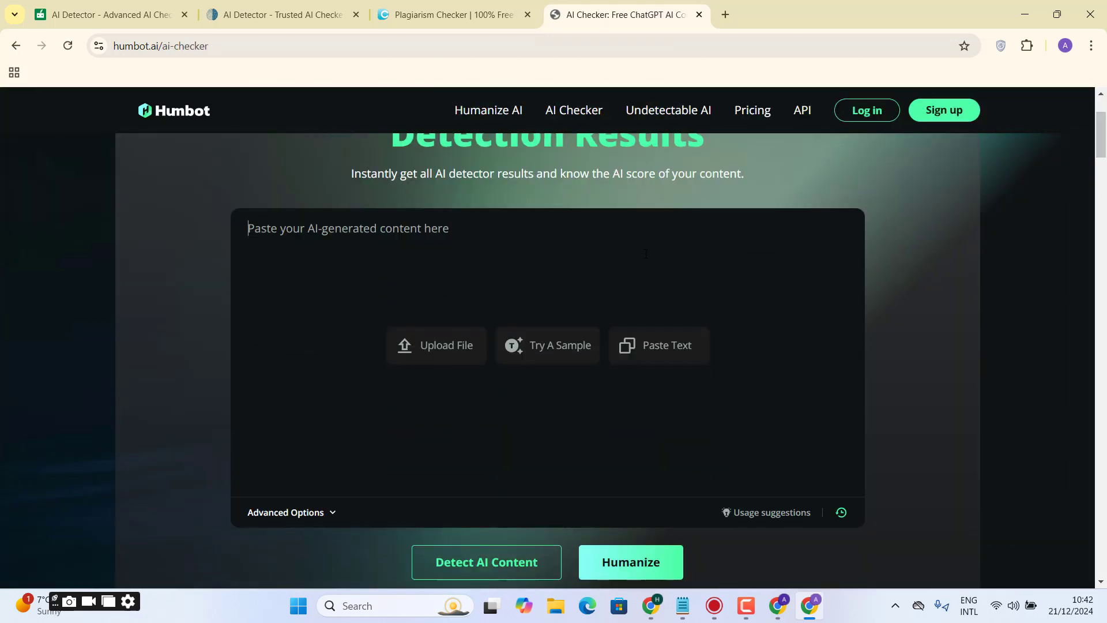
- Paste the article into Humbot's AI Checker, delete the text beyond the 80-word limit and run the AI content detection
type("Apple TV has fantastic news for viewers of the post apocalyptic drama series Silo.Officially renewing the program for Seasons 3 and 4, the streaming behemoth marks the grand finale to this riveting narrative in the fourth season. Having debuted and been a fan favourite since then Silo presents a mix of suspense intrigue and daring sci-fi. Currently running its second season. Although the conclusion of the second season is set to broadcast on January 17 the news of two additional seasons swiftly generates interest. Completing the narrative excites Showrunner and executive producer Graham Yost who said It has been a wonderfully satisfying process to adapt Hughs epic books. With the last two chapters of Silo  we eagerly await providing readers with a very fulfilling ending to the many riddles kept behind the walls of these silos.")
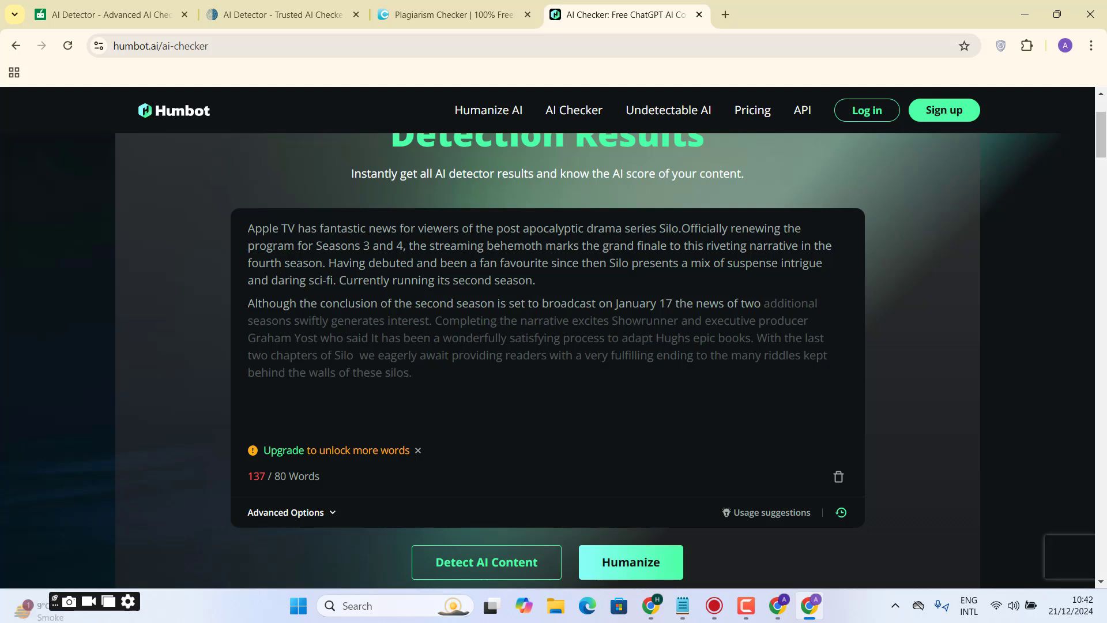
left_click_drag(764, 303, 785, 379)
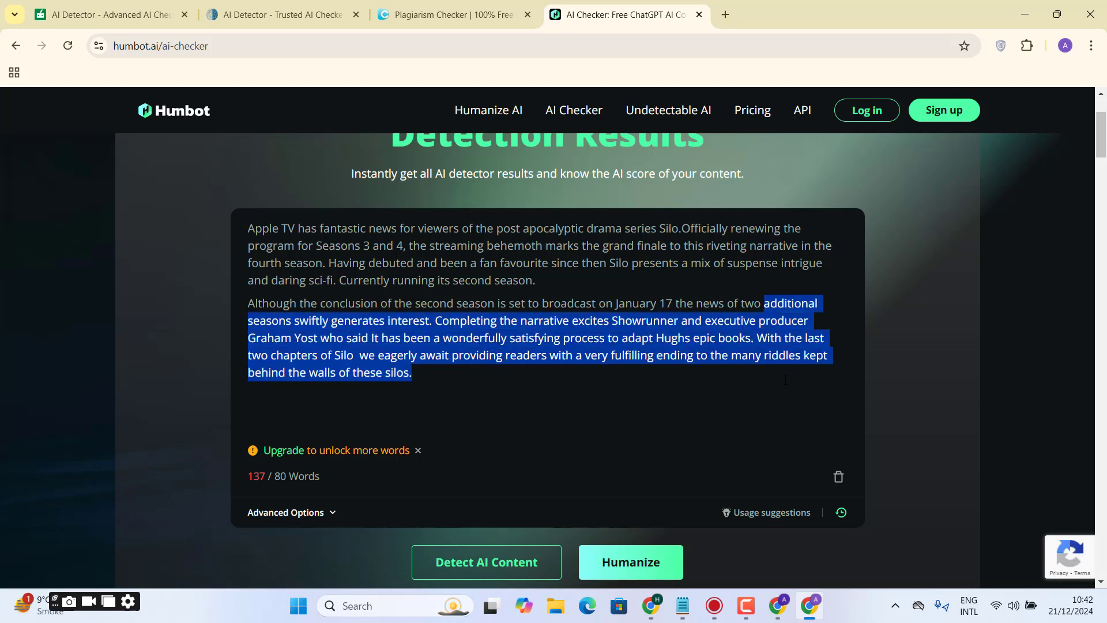
key("BackSpace")
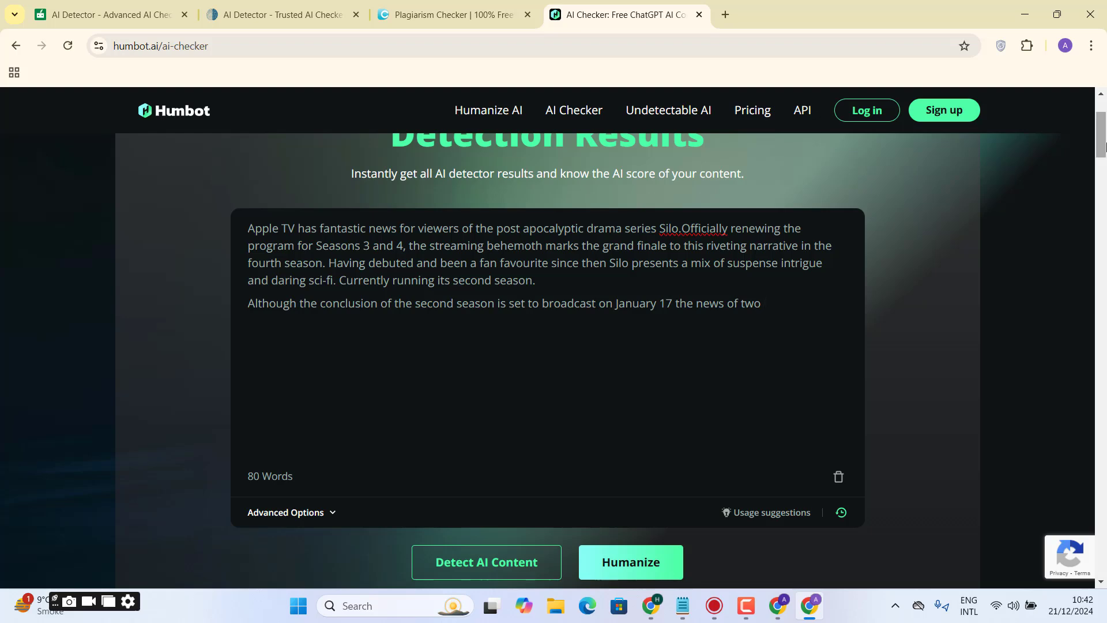
scroll(634, 403, "down", 2)
left_click(519, 459)
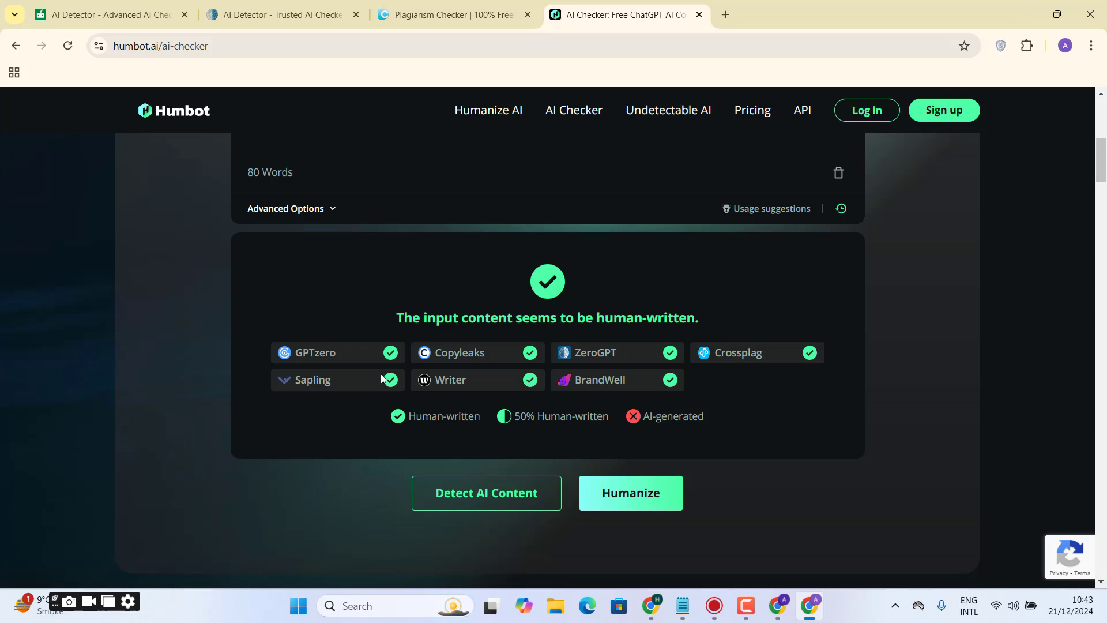
- Review the check results in QuillBot, ZeroGPT, Duplichecker and Humbot one after another
left_click(129, 13)
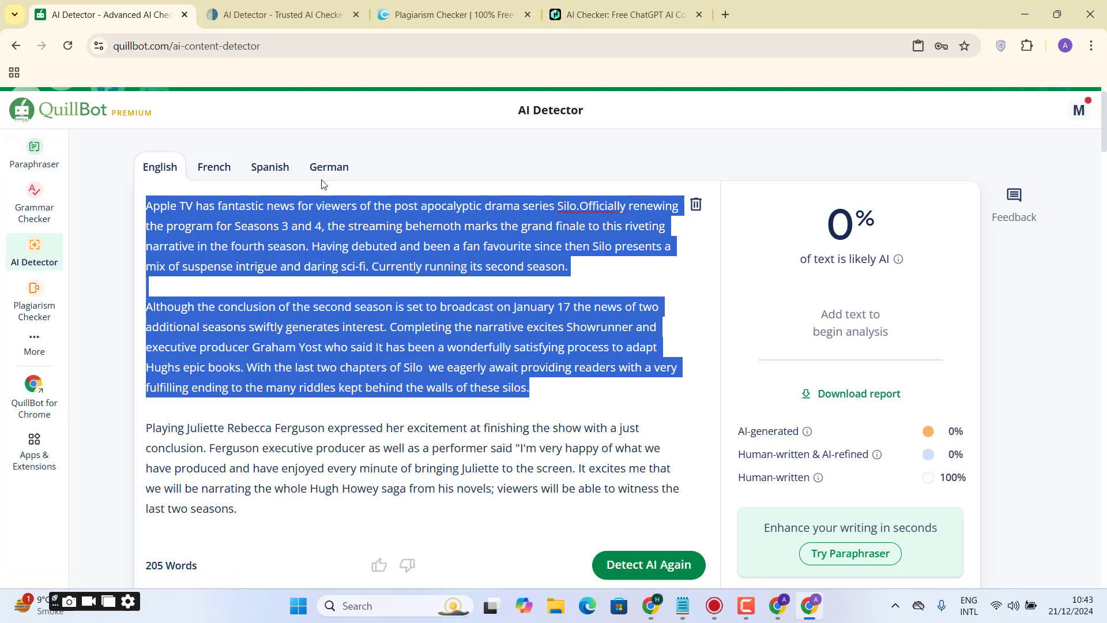
left_click(250, 4)
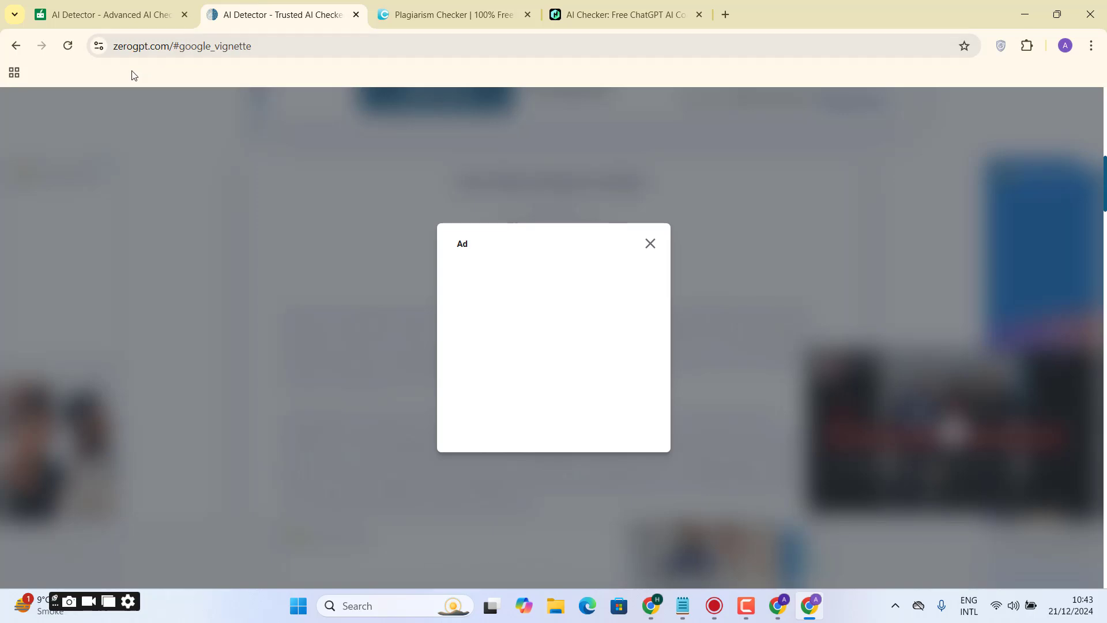
left_click(231, 46)
left_click(398, 14)
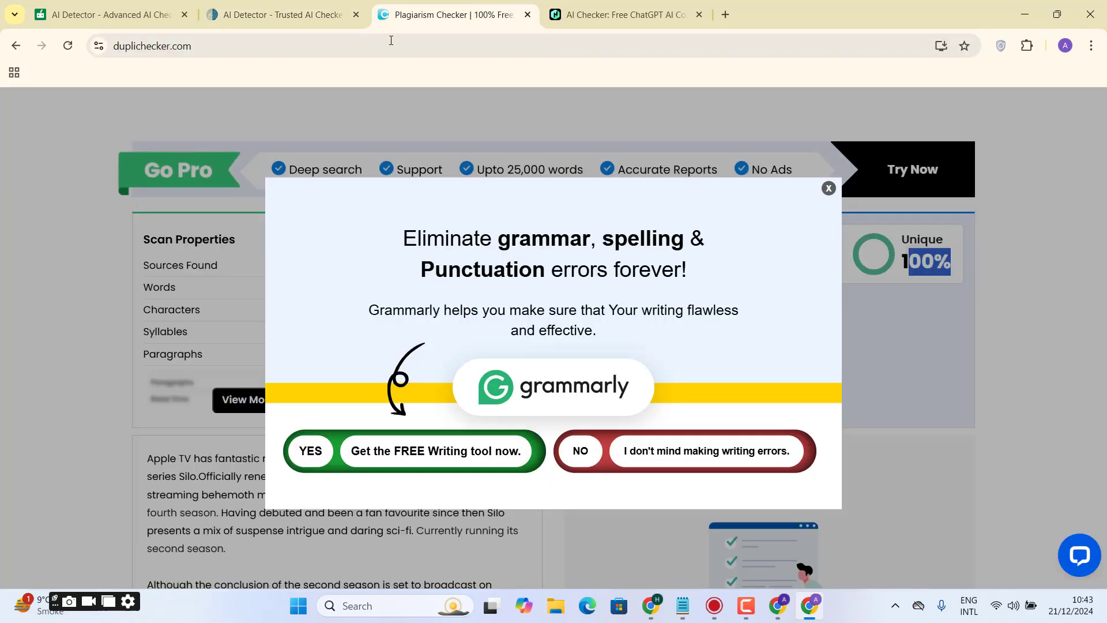
left_click(548, 3)
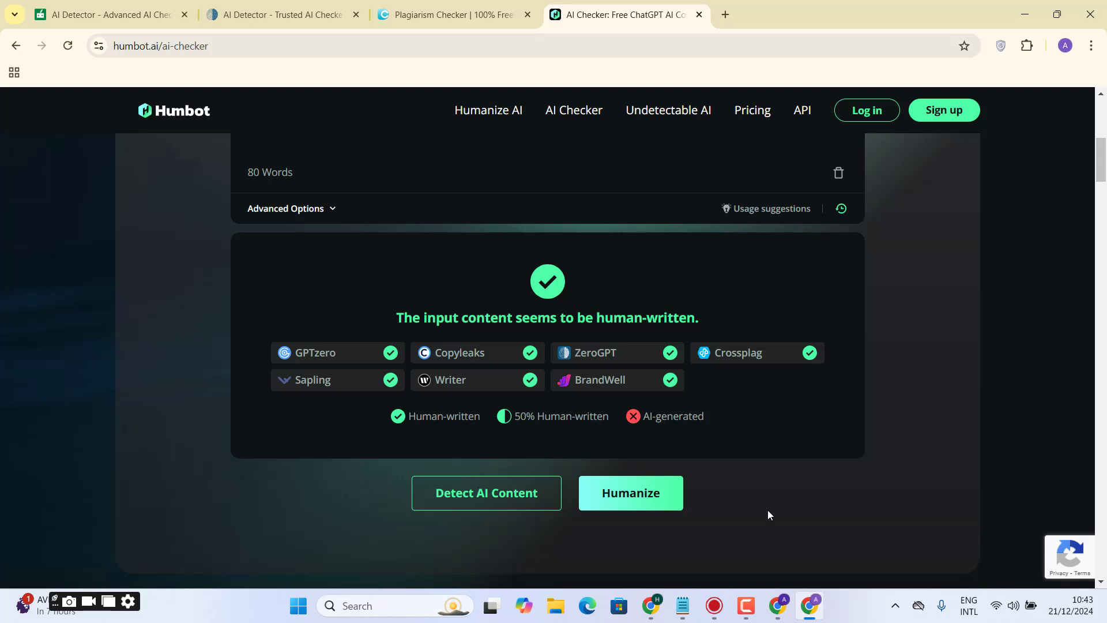
- Switch to the ChatGPT conversation and copy the suggested title "Apple TV+ Hit 'Silo' to Conclude With Season 4 After Renewals for Seasons 3 & 4"
left_click(651, 605)
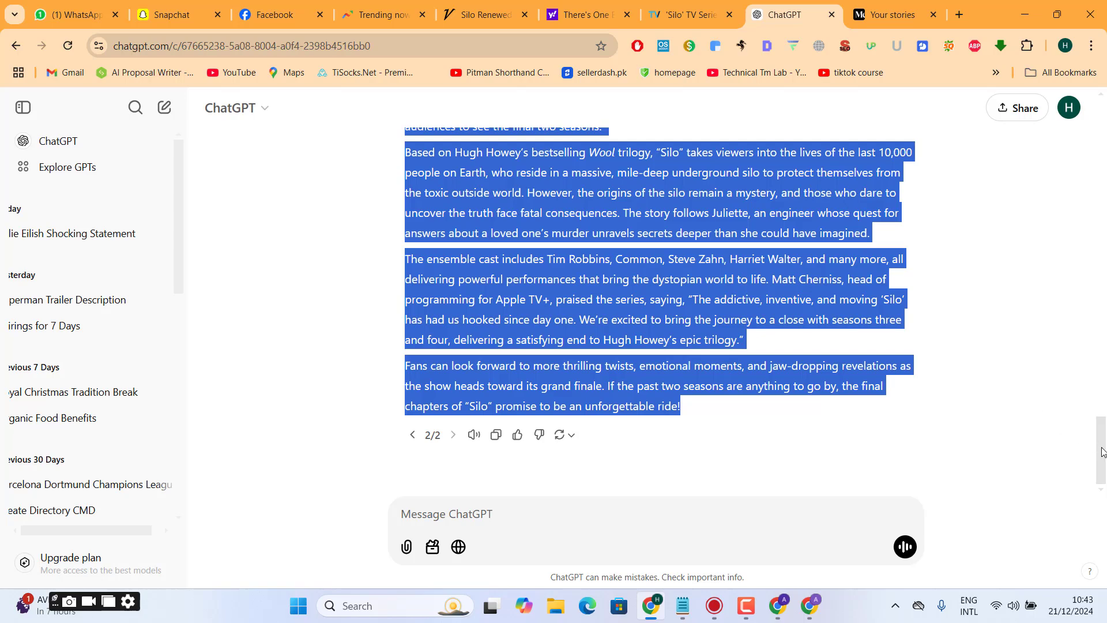
left_click_drag(1103, 452, 1105, 333)
scroll(832, 397, "down", 2)
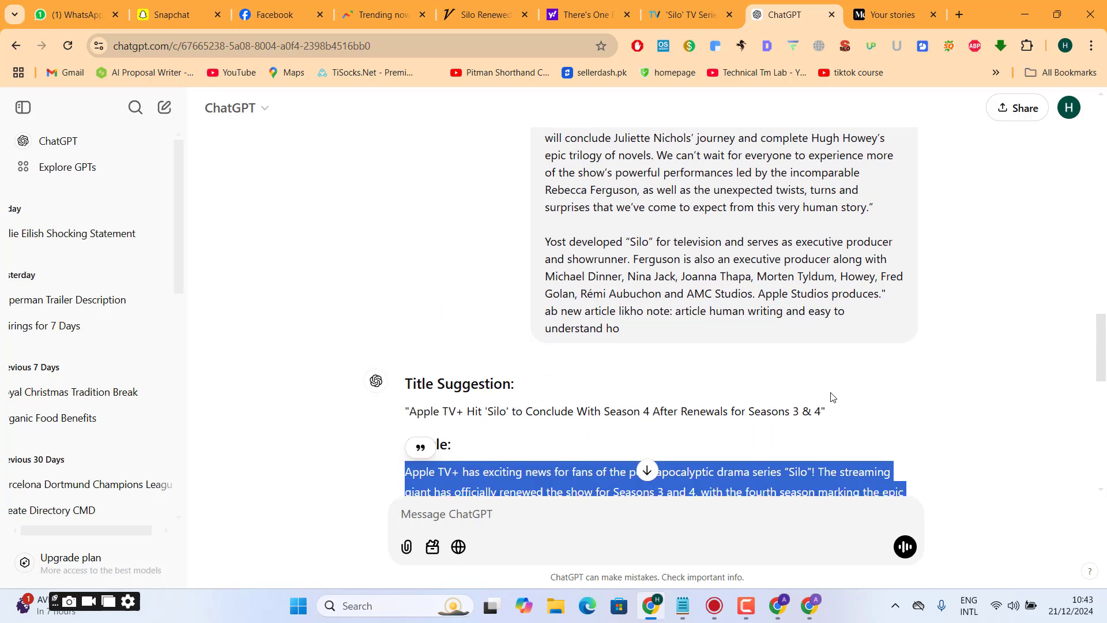
left_click_drag(823, 413, 411, 410)
key("ctrl+c")
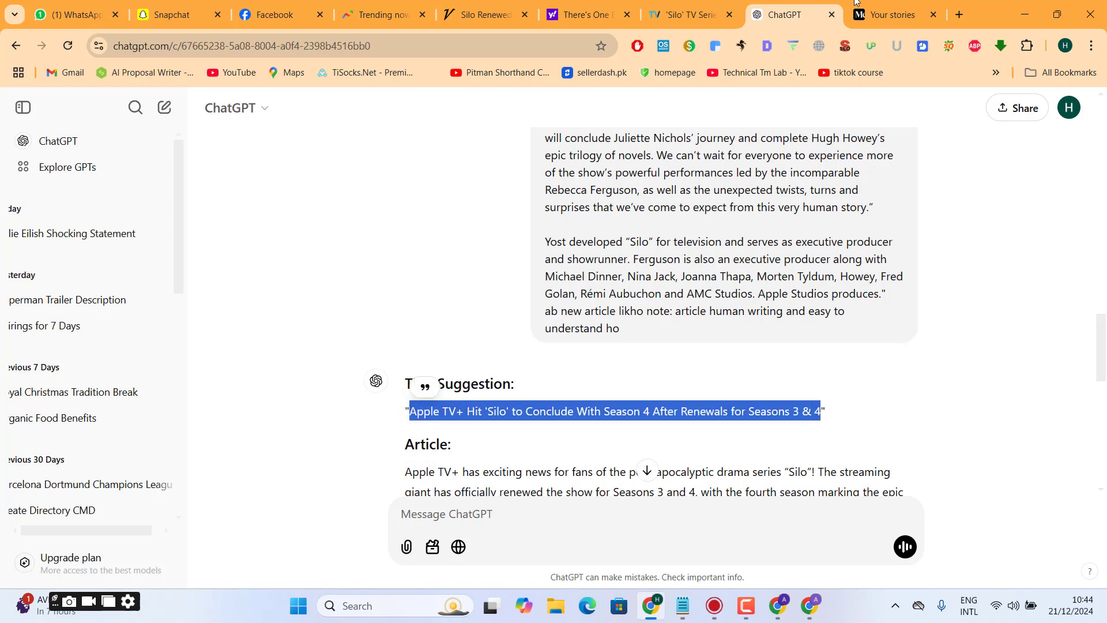
- Start a new story on Medium and paste the copied headline as its title
left_click(893, 15)
left_click(958, 126)
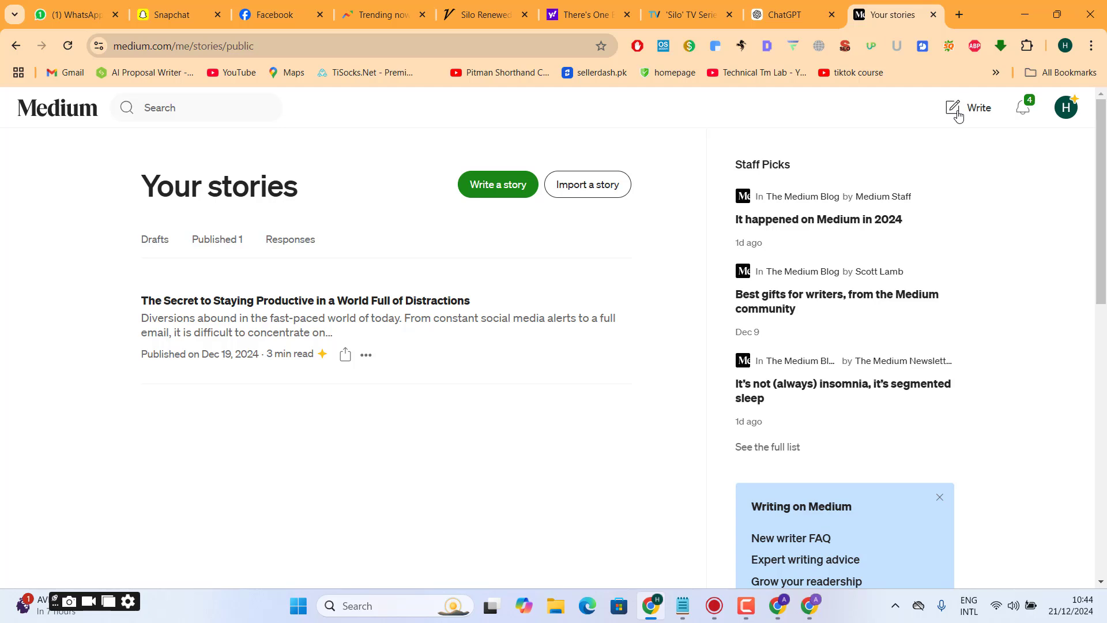
left_click(952, 109)
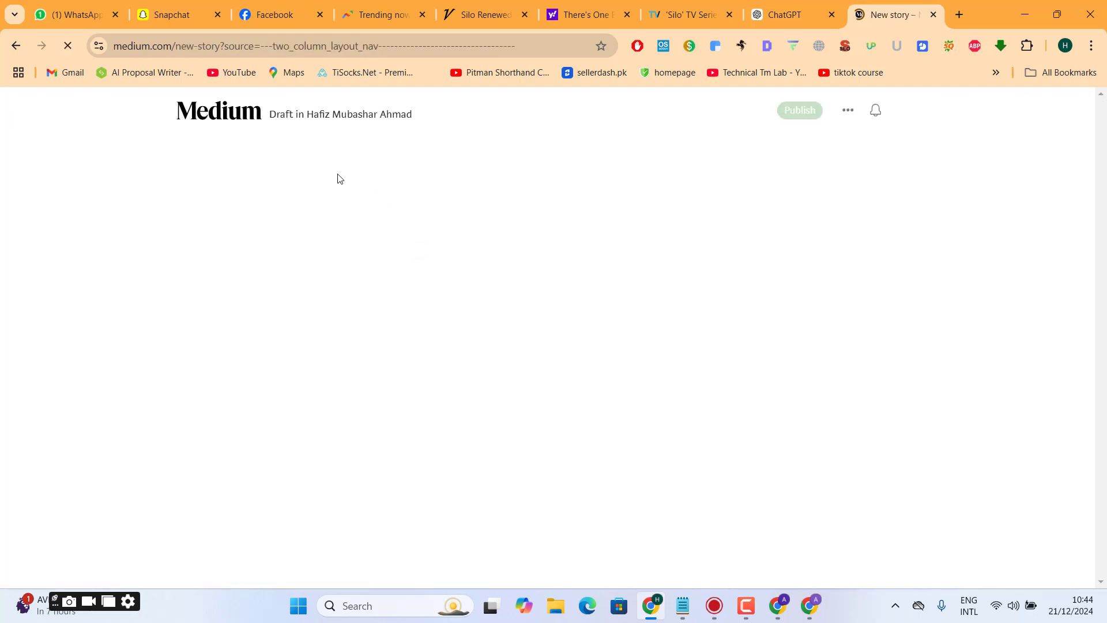
left_click(358, 183)
key("ctrl+v")
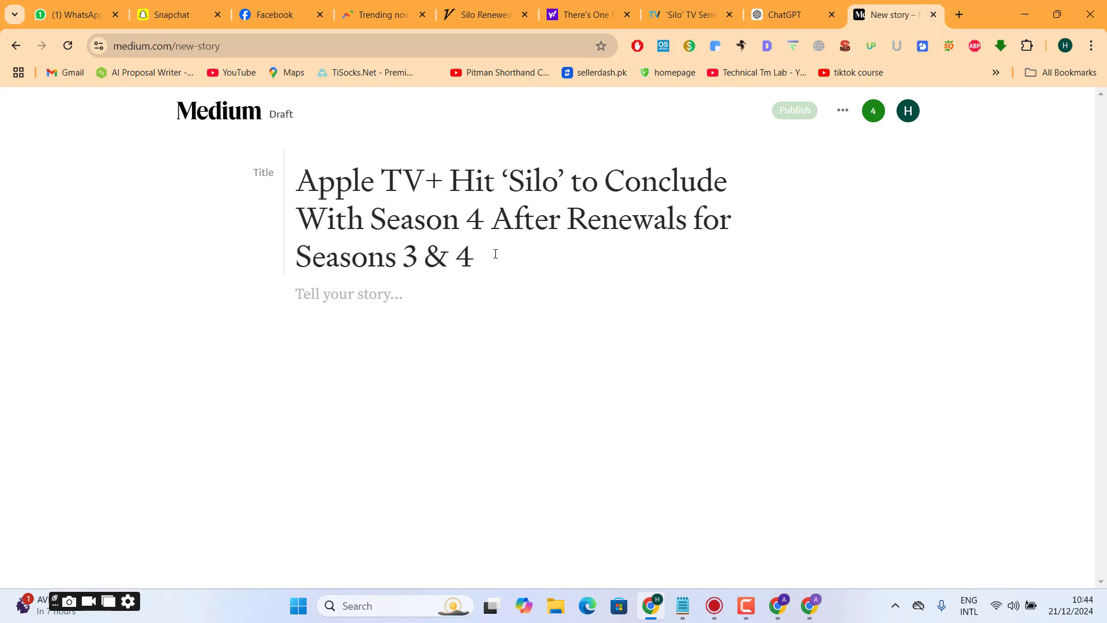
left_click_drag(494, 252, 284, 194)
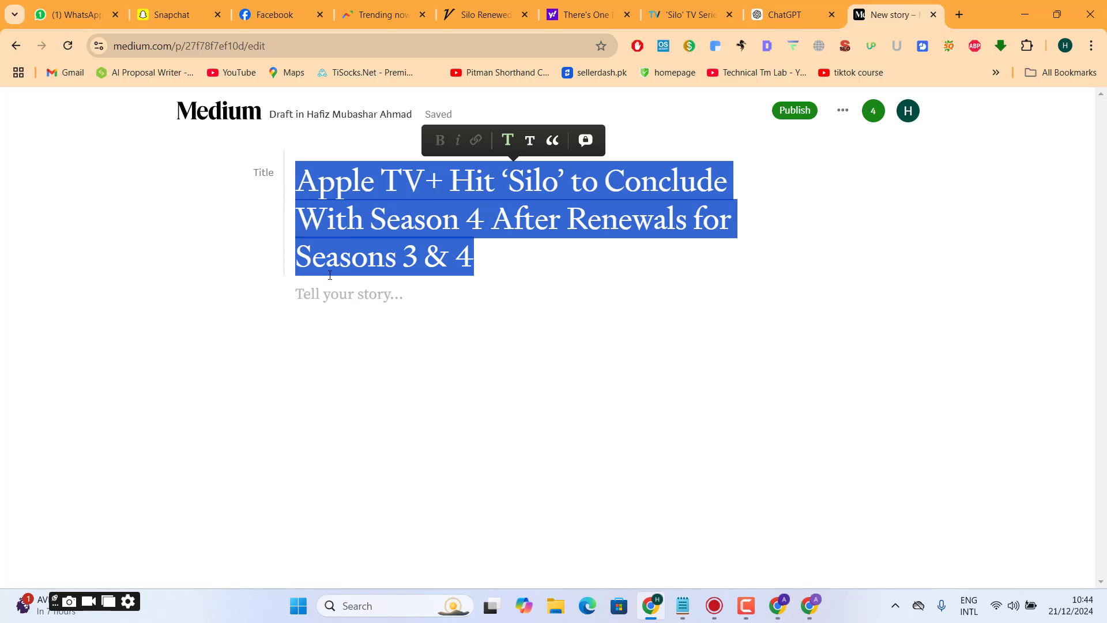
- Paste the two checked article paragraphs from the clipboard history into the story body below the title
left_click(337, 292)
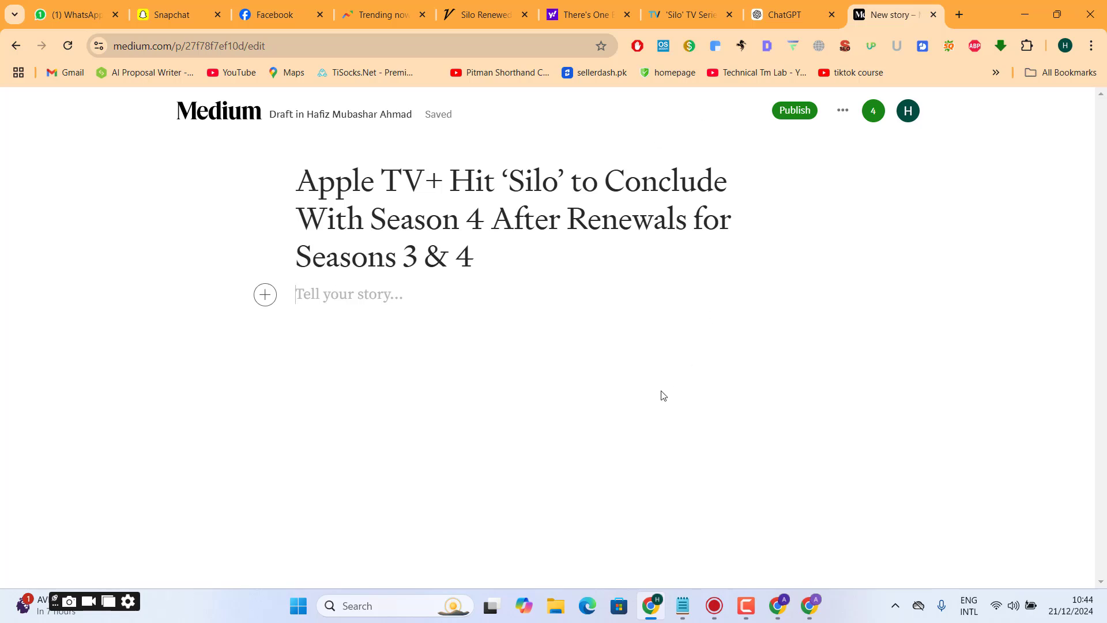
key("super+v")
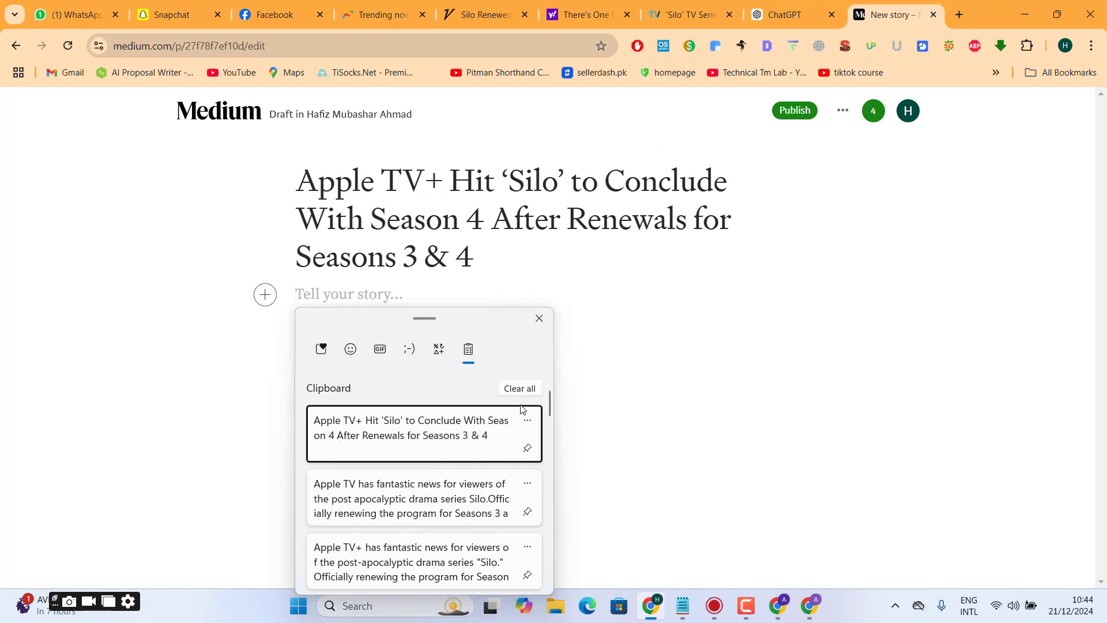
left_click(421, 510)
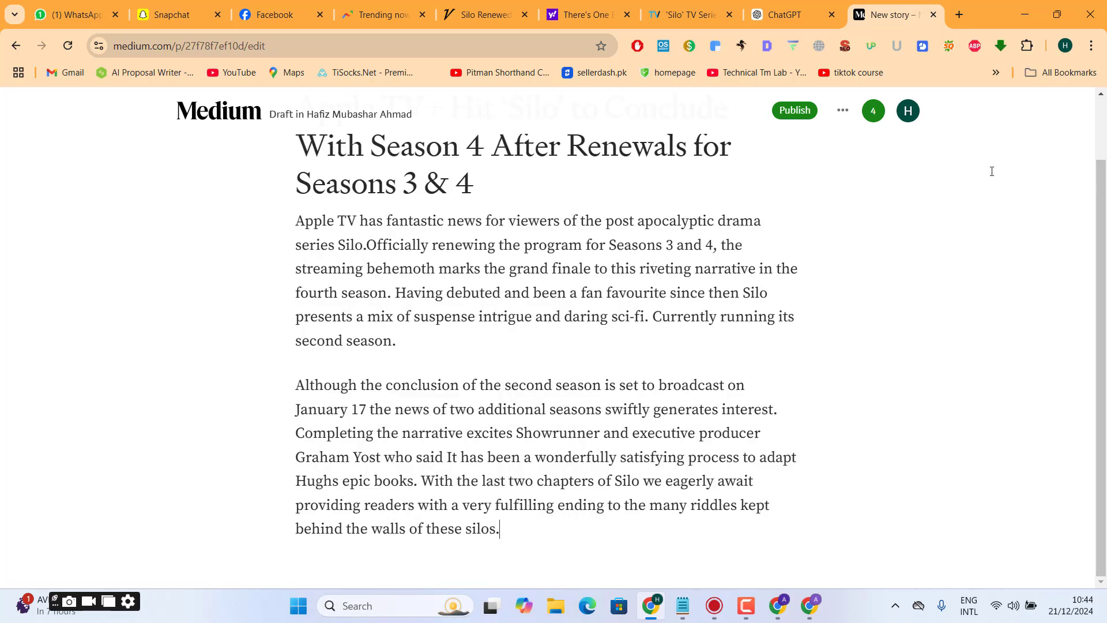
scroll(851, 185, "up", 2)
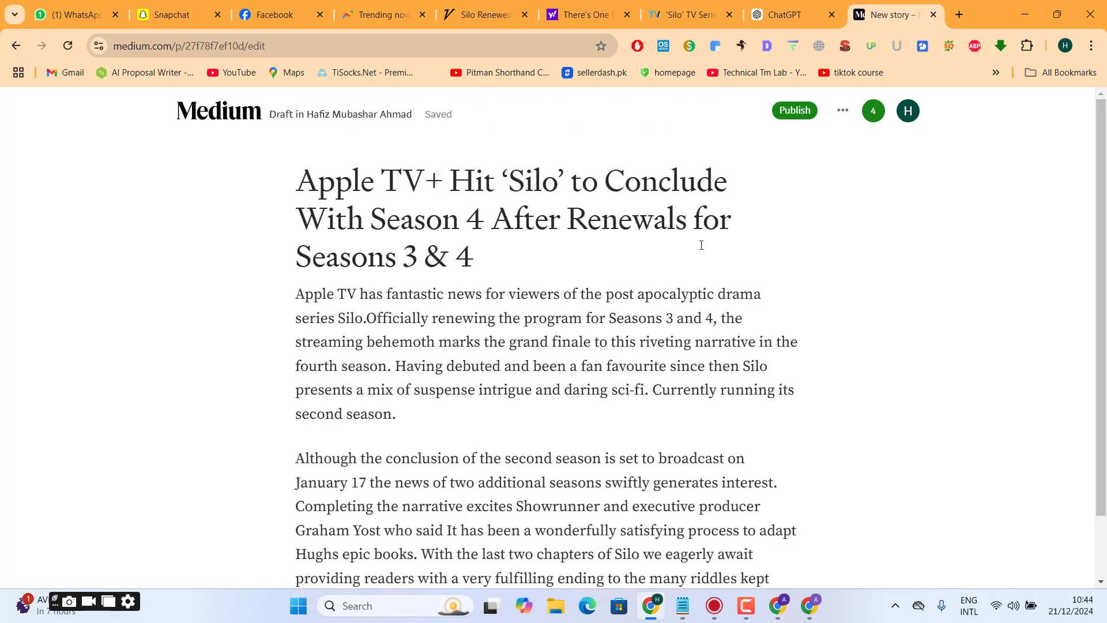
- Add an empty line between the two body paragraphs and search Unsplash there for "apple tv" images
key("Return")
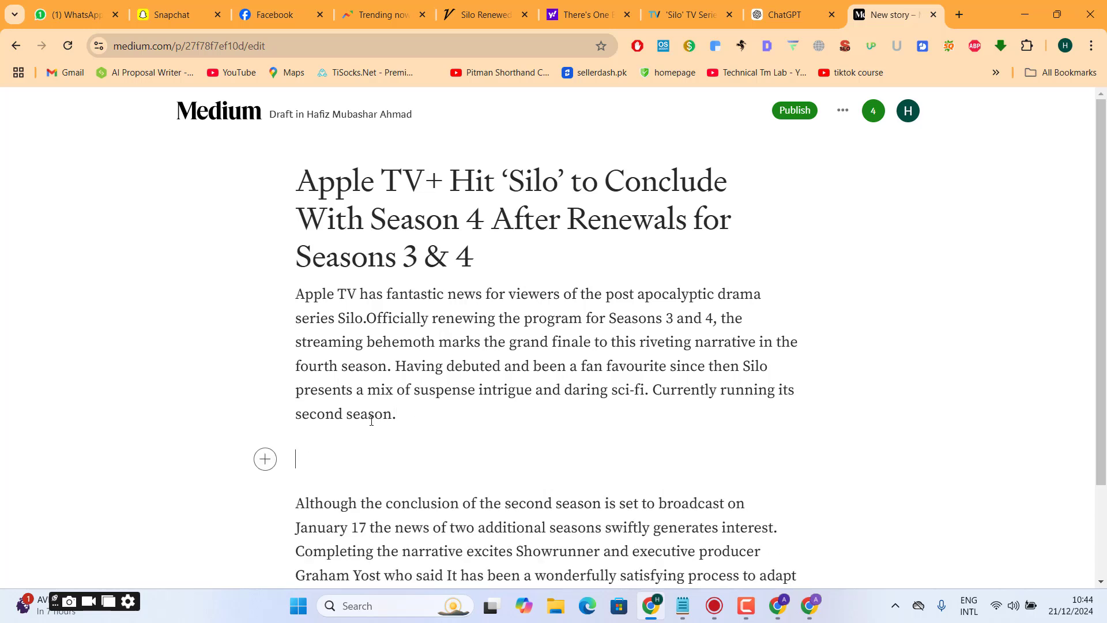
left_click(267, 459)
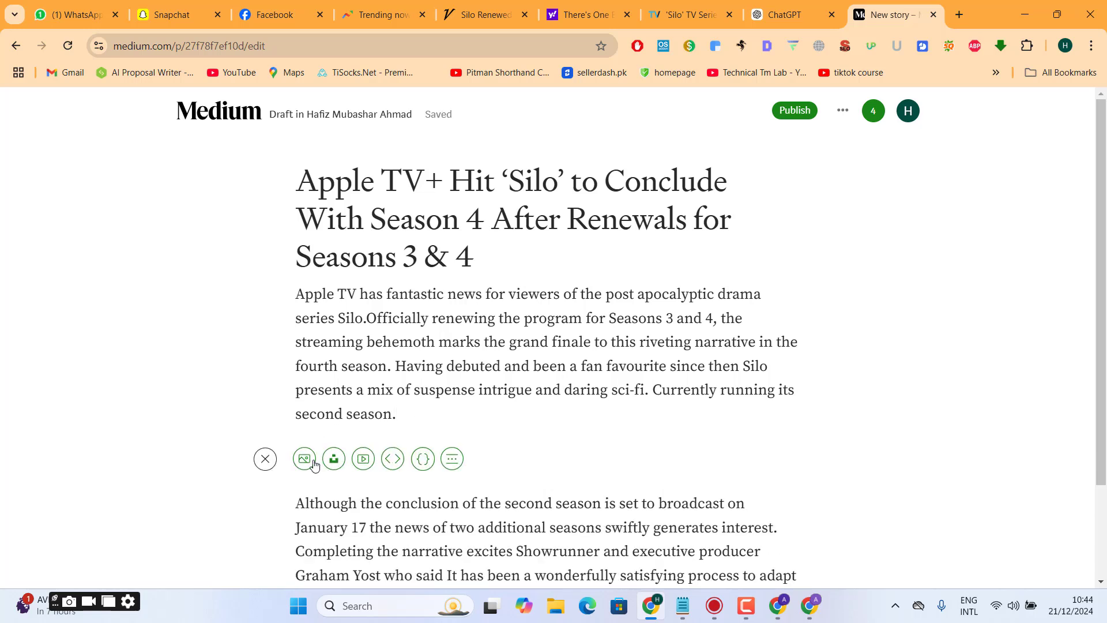
left_click(334, 459)
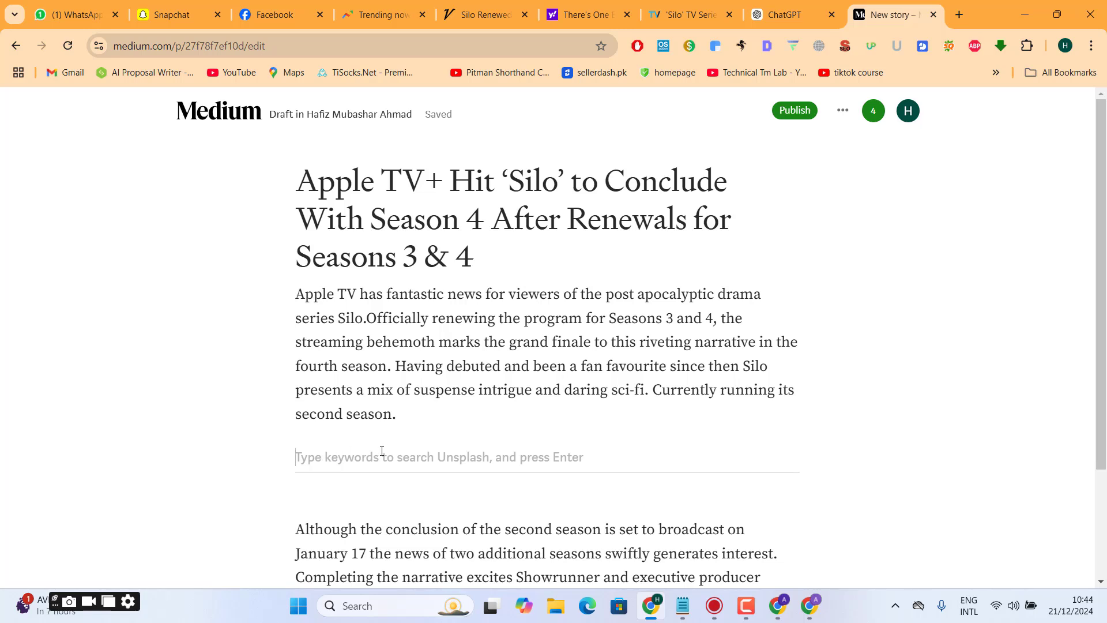
type("sil")
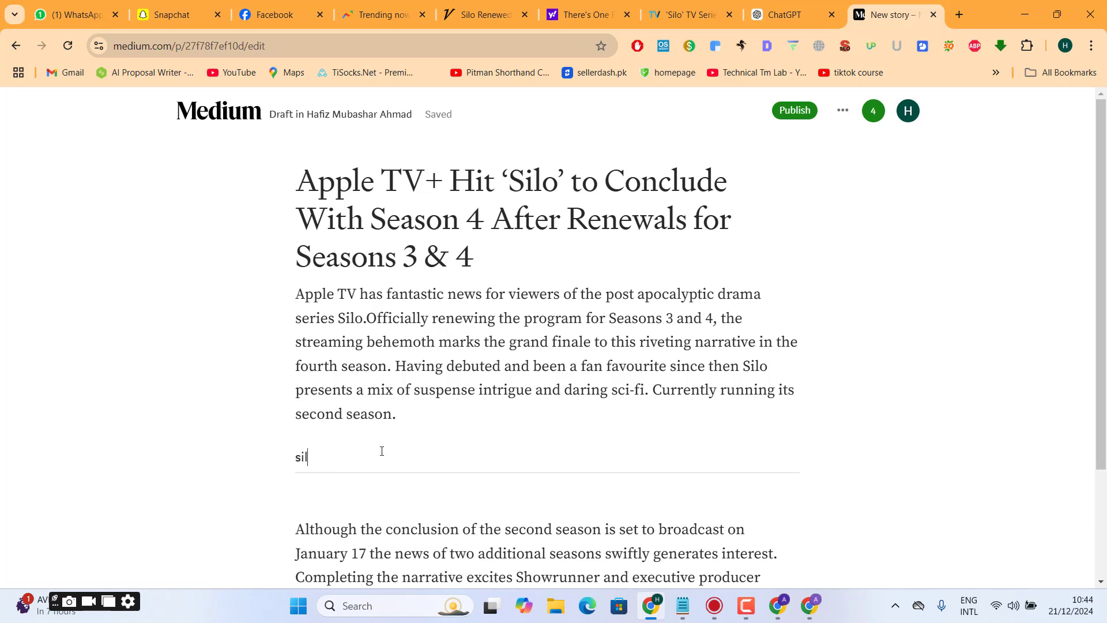
key("BackSpace")
key("BackSpace")
type("apple tv")
key("Return")
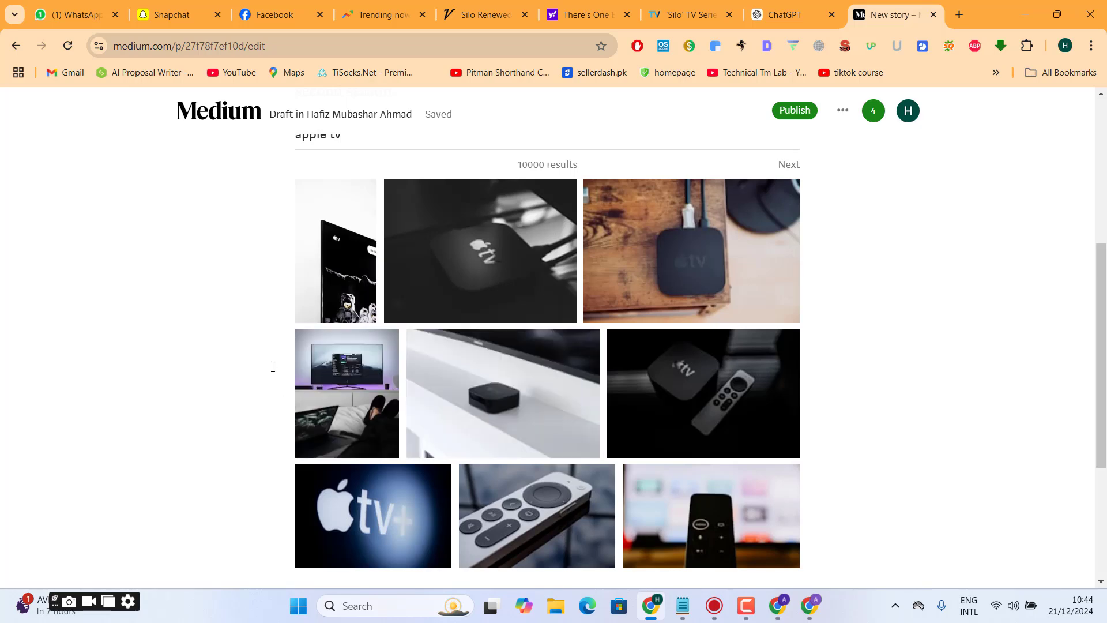
- Dismiss the "apple tv" image results, search Unsplash for "silo" between the two body paragraphs, and close those results too
key("Escape")
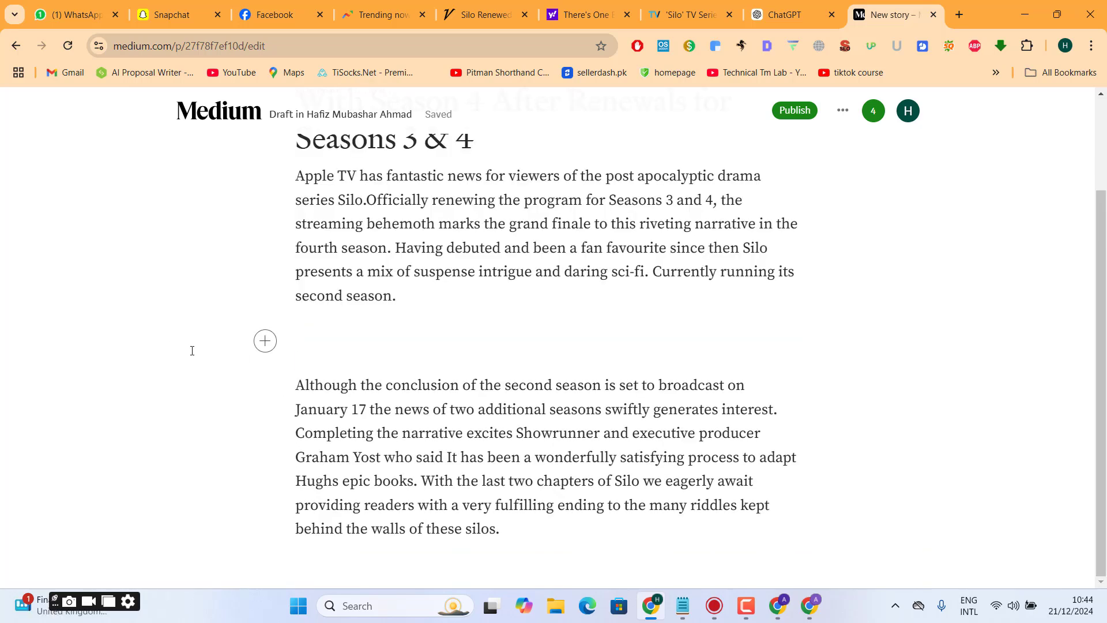
left_click(267, 349)
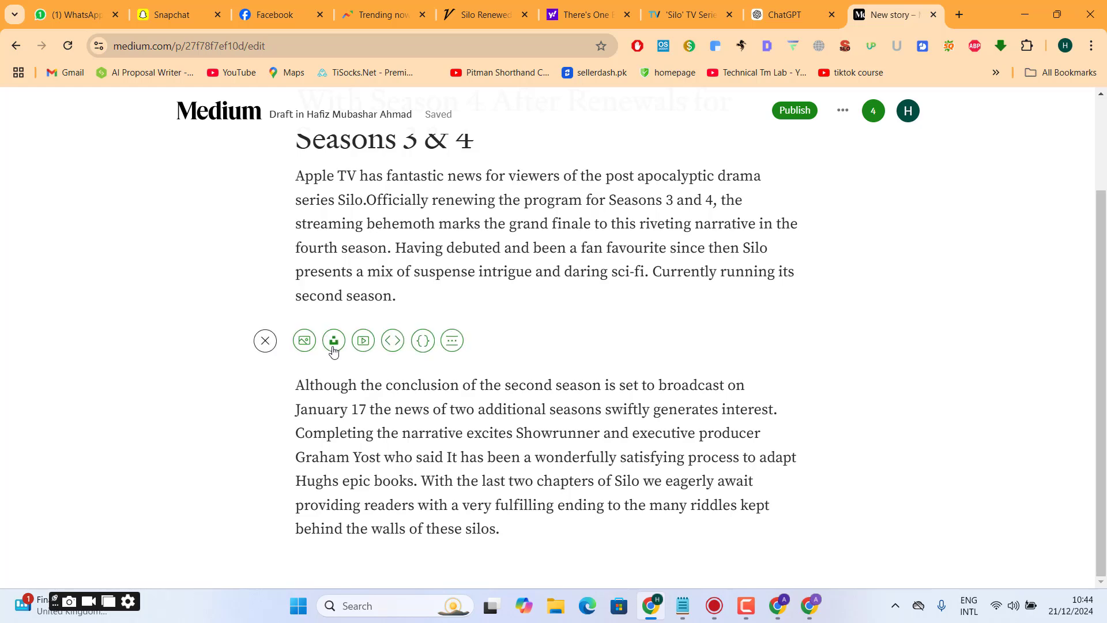
left_click(333, 348)
type("si")
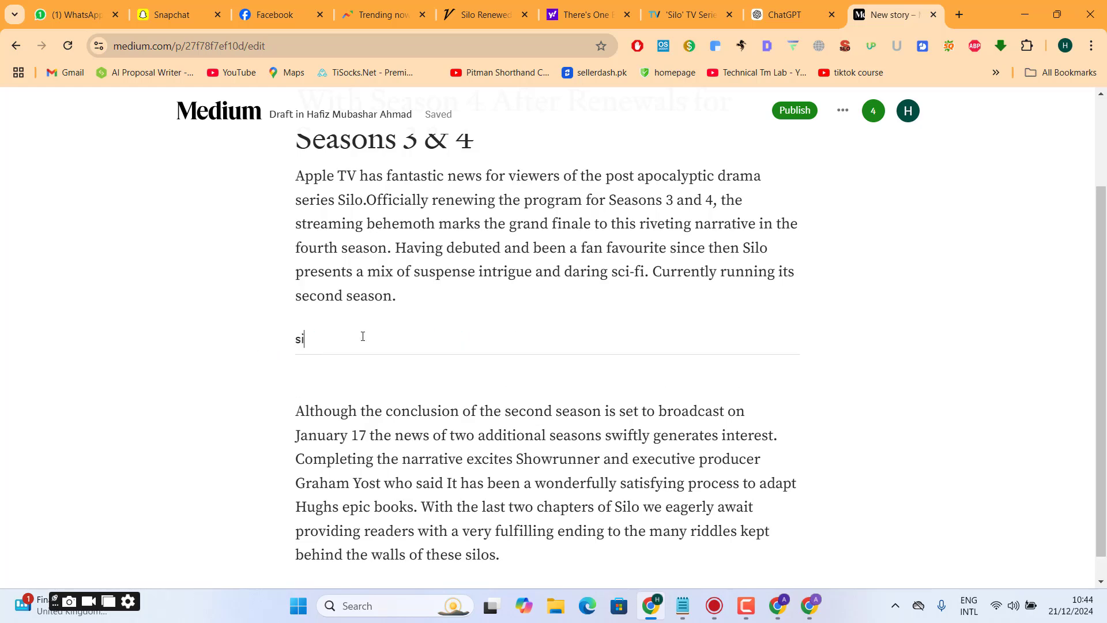
type("lo")
key("Return")
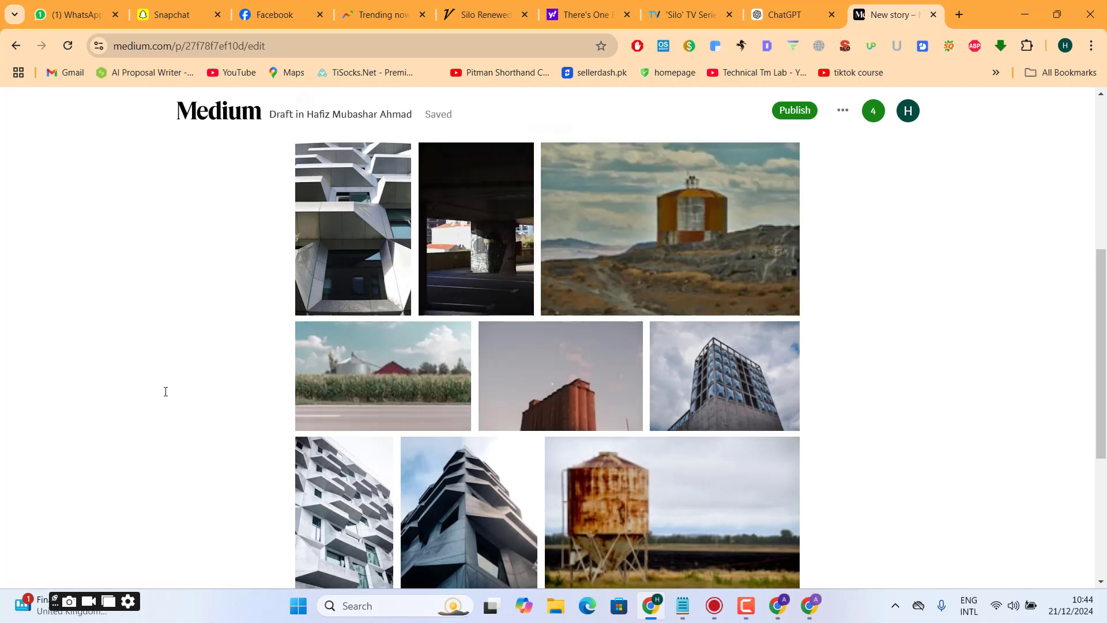
left_click(164, 391)
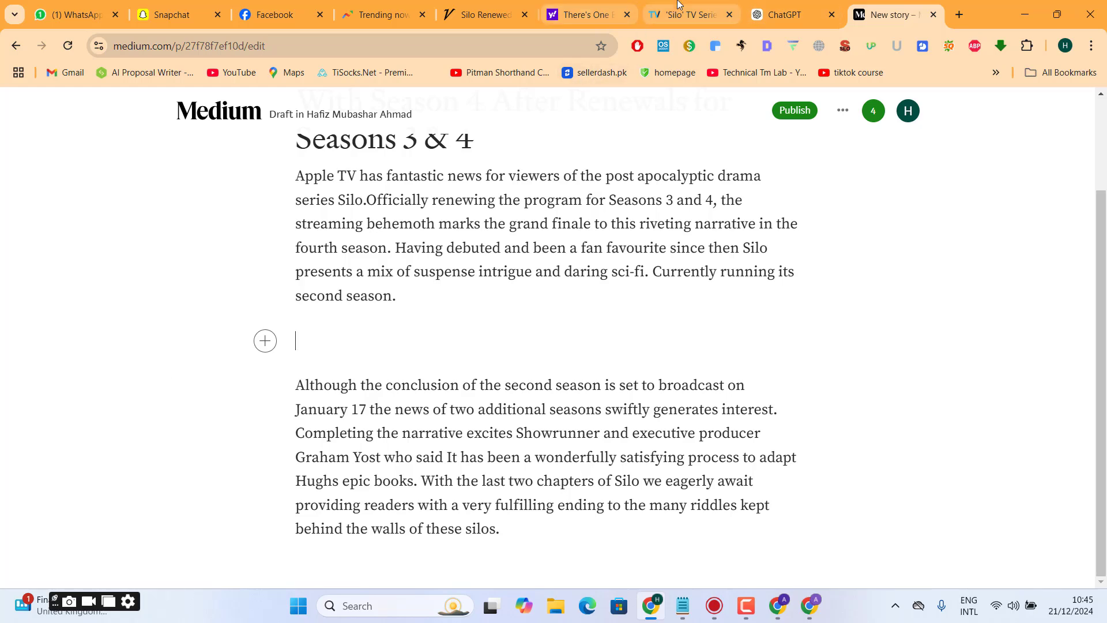
- Copy "Silo Renewed" from the TVLine article headline and search Google Images for it in a new tab
left_click(687, 14)
mouse_move(1104, 123)
left_mouse_down()
mouse_move(1104, 163)
mouse_move(1101, 110)
left_mouse_up()
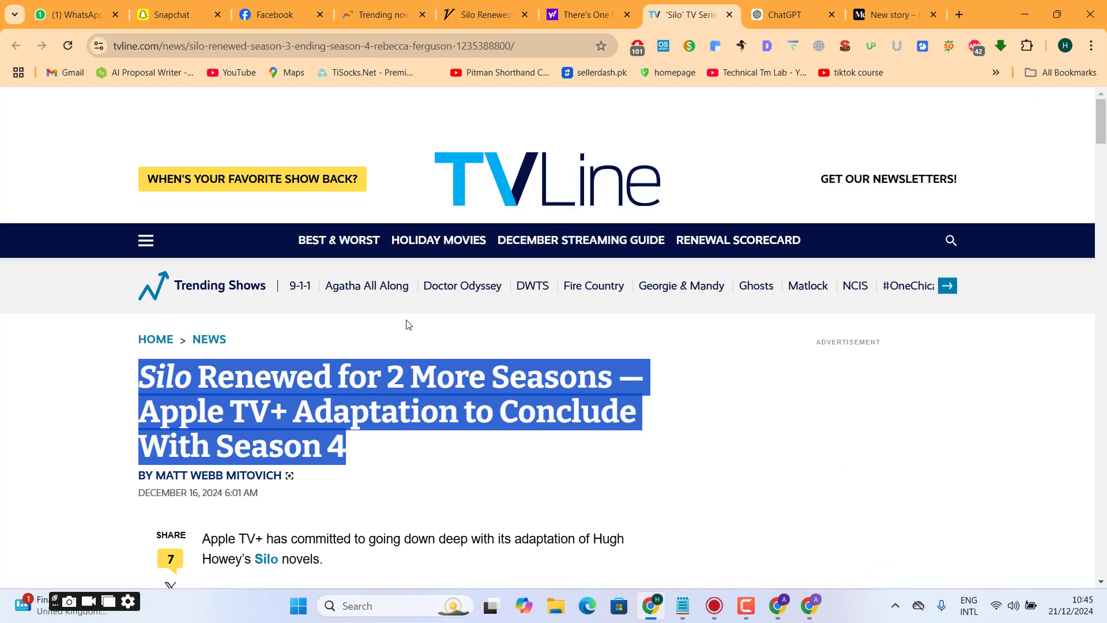
left_click(290, 393)
left_click_drag(139, 378, 333, 369)
key("ctrl+c")
key("ctrl+t")
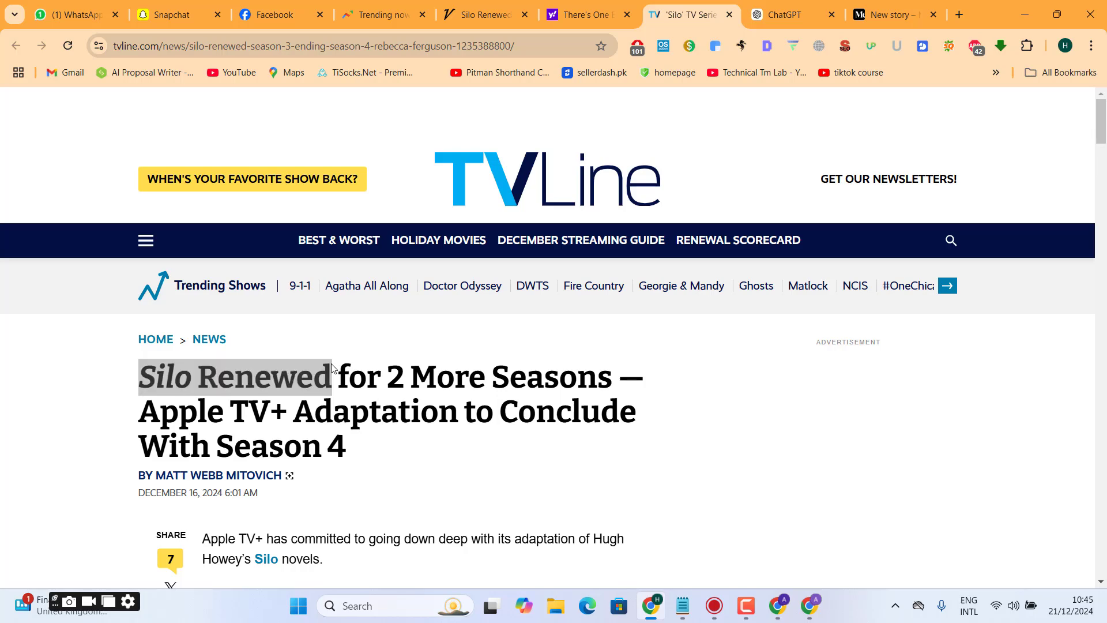
key("ctrl+v")
key("Return")
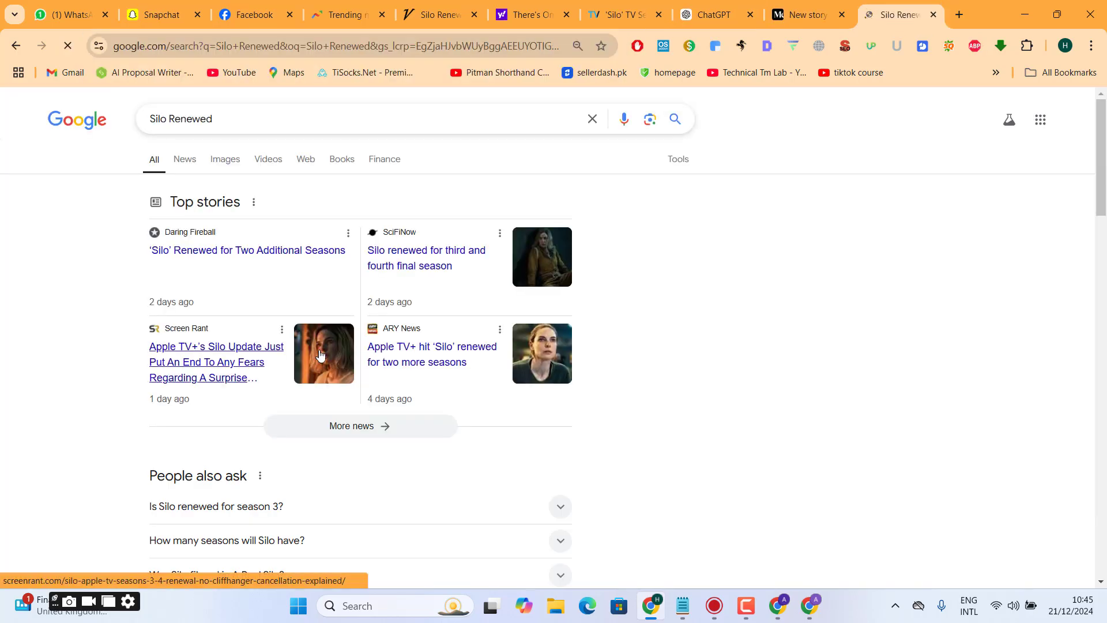
left_click(224, 158)
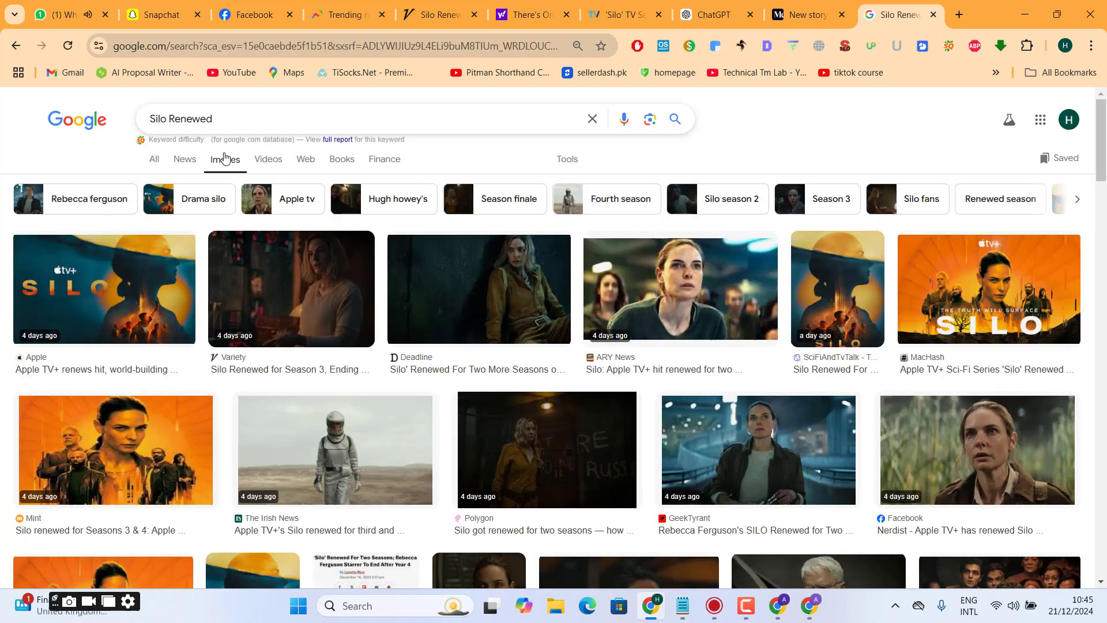
- Open the orange Silo poster from MacHash at full size and save it to Downloads as silo-tv-show-apple-tv-plus
left_click(971, 292)
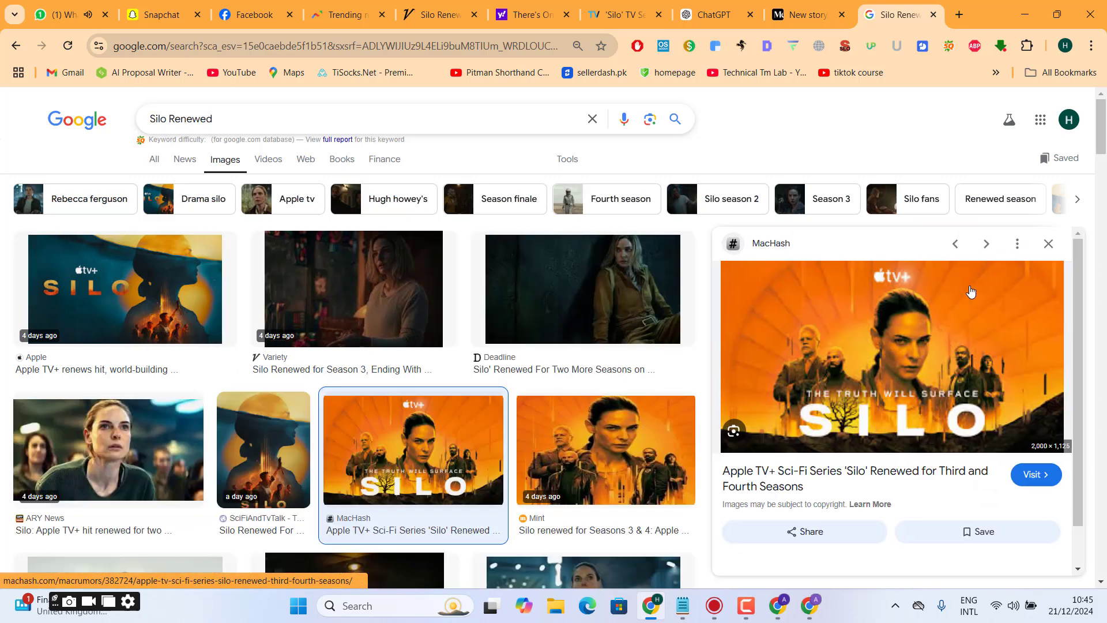
right_click(873, 315)
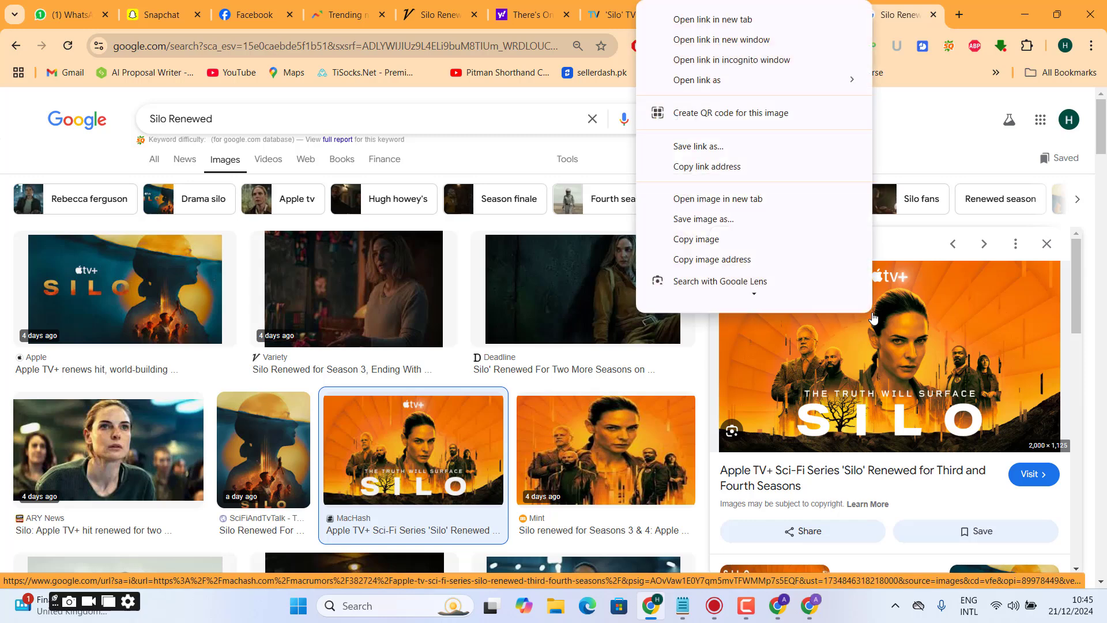
left_click(777, 191)
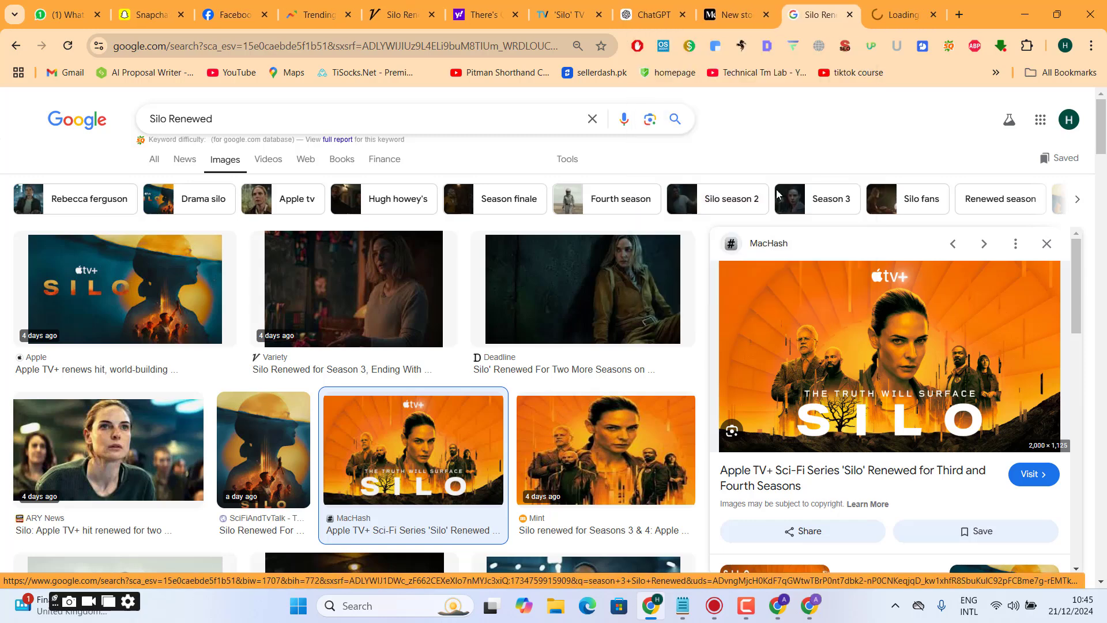
left_click(888, 8)
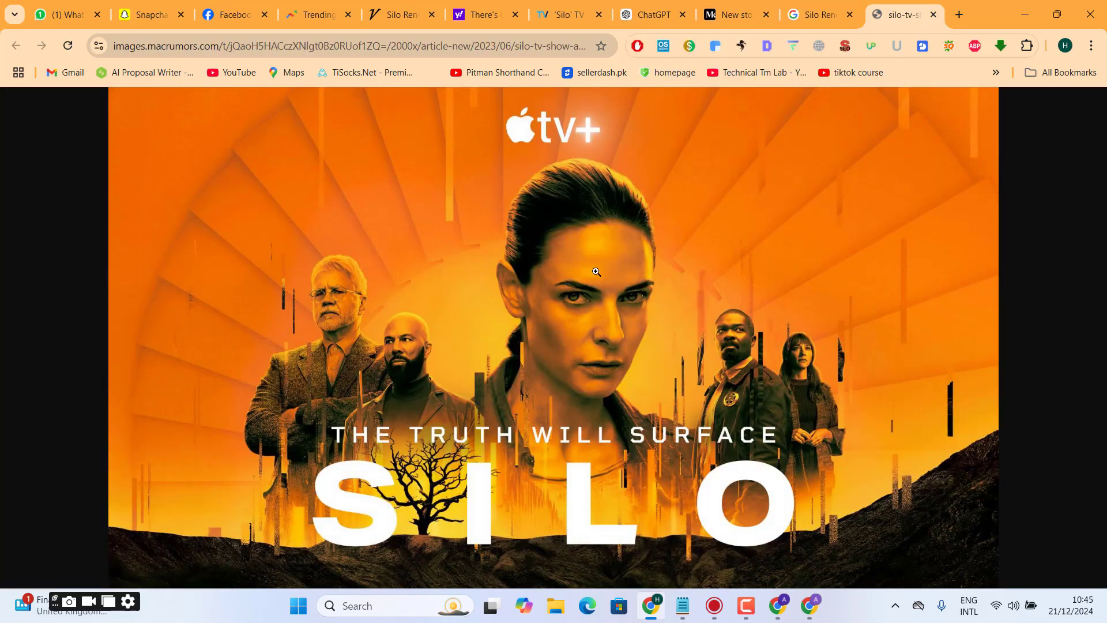
left_click(580, 288)
left_click(580, 287)
left_click(579, 288)
left_click(580, 288)
right_click(579, 287)
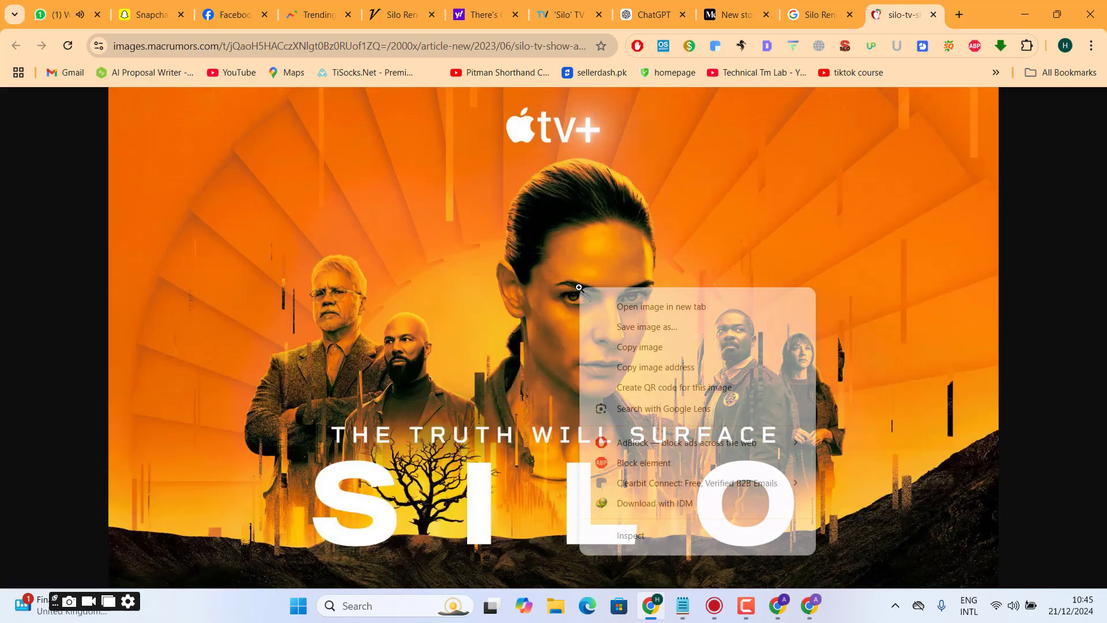
left_click(613, 323)
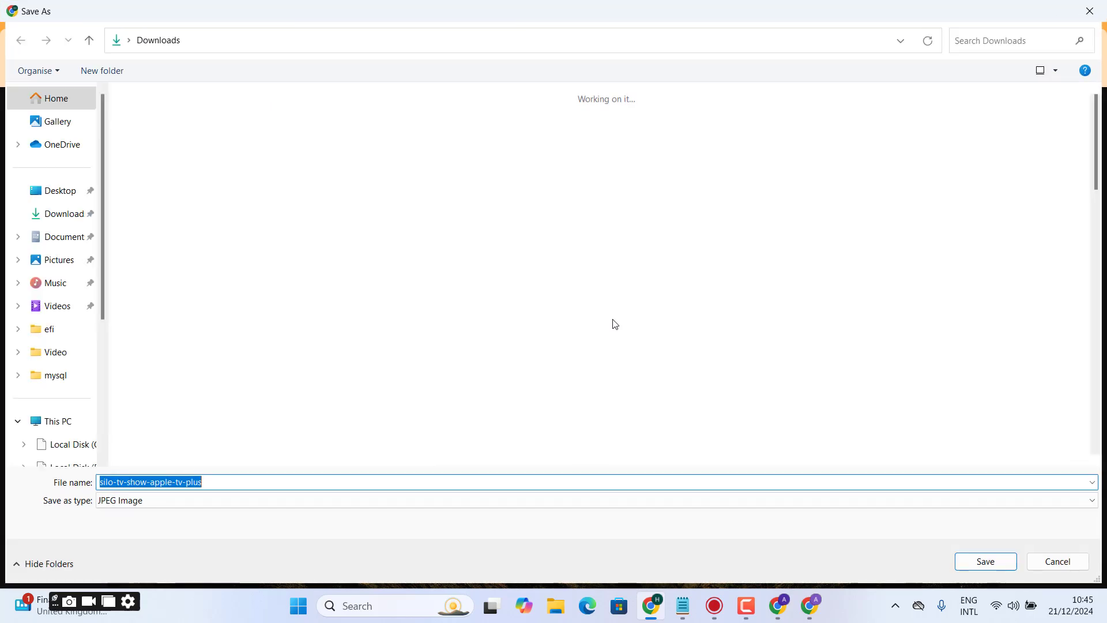
key("Return")
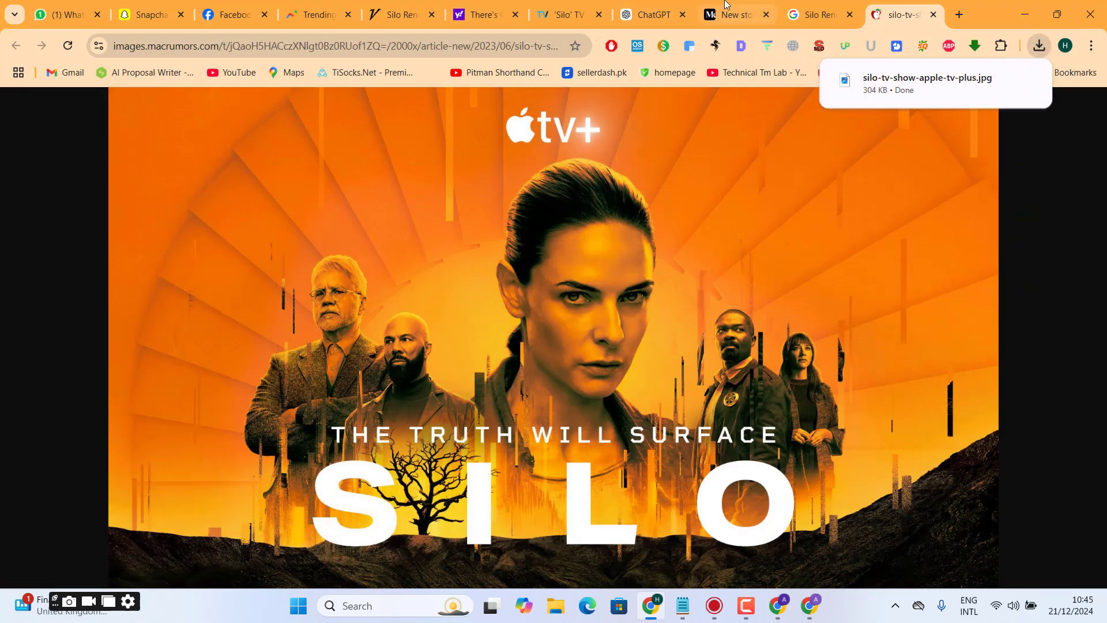
- Return to the Medium draft and insert the downloaded Silo poster on the empty line between the two paragraphs
left_click(739, 5)
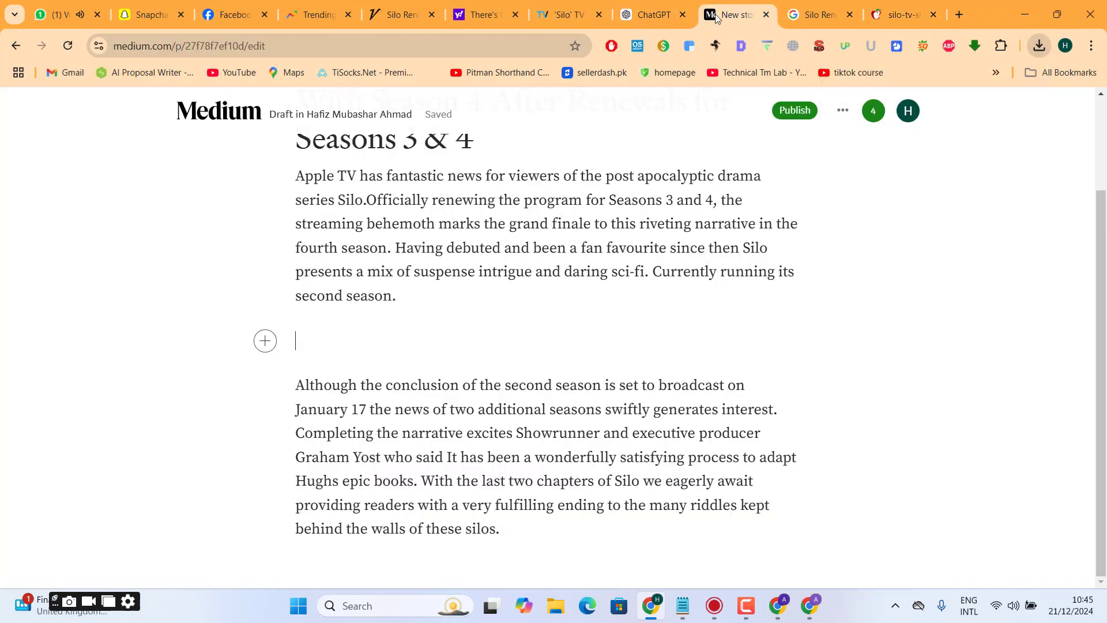
left_click(267, 341)
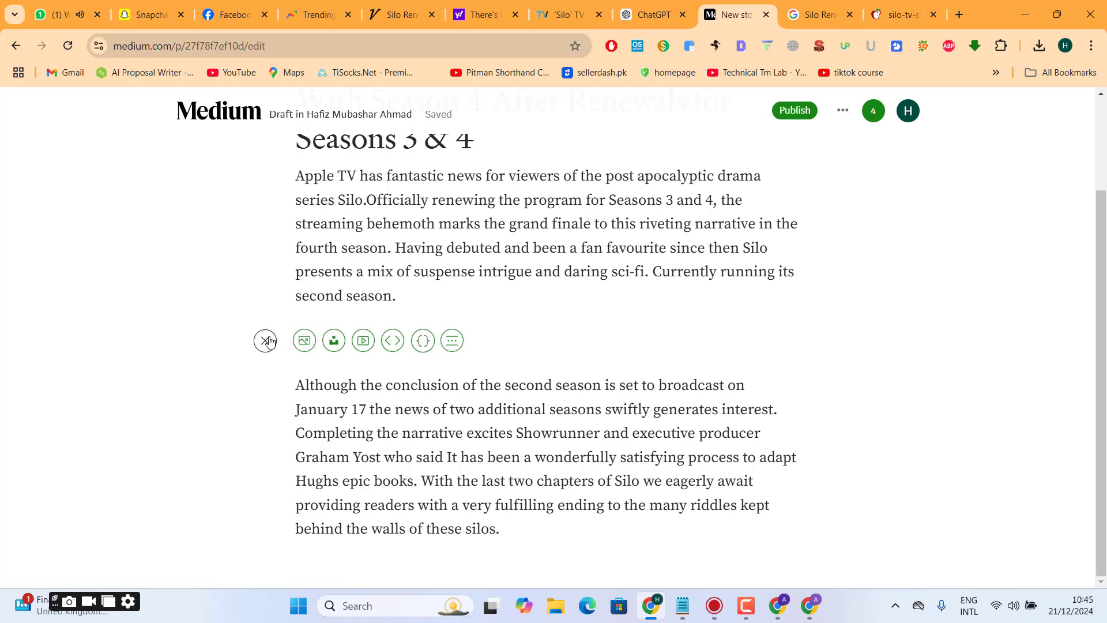
left_click(304, 340)
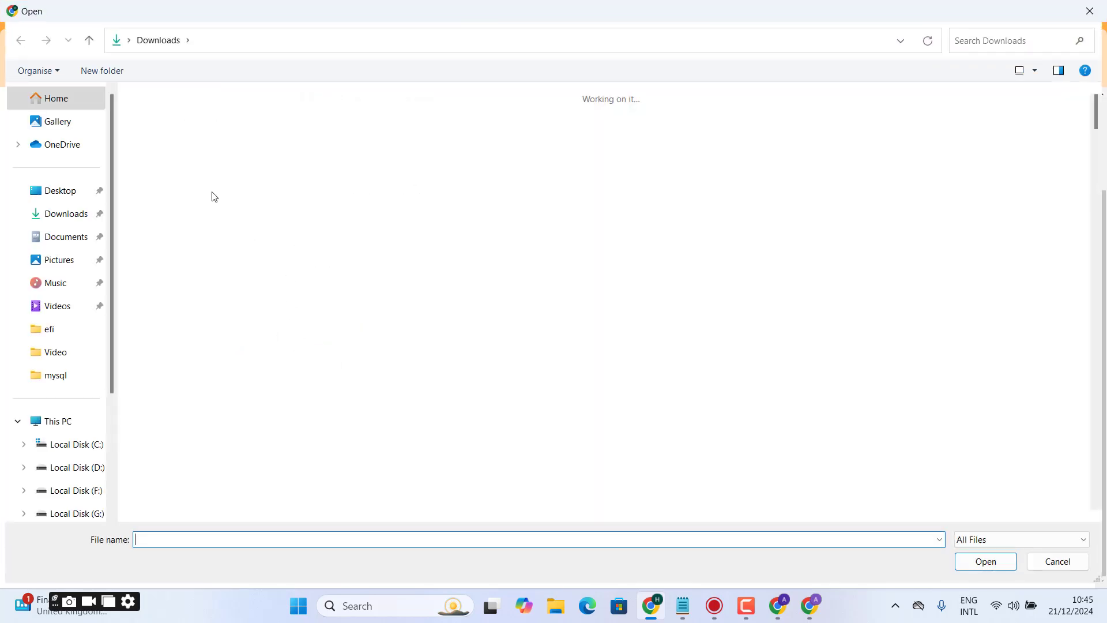
double_click(192, 174)
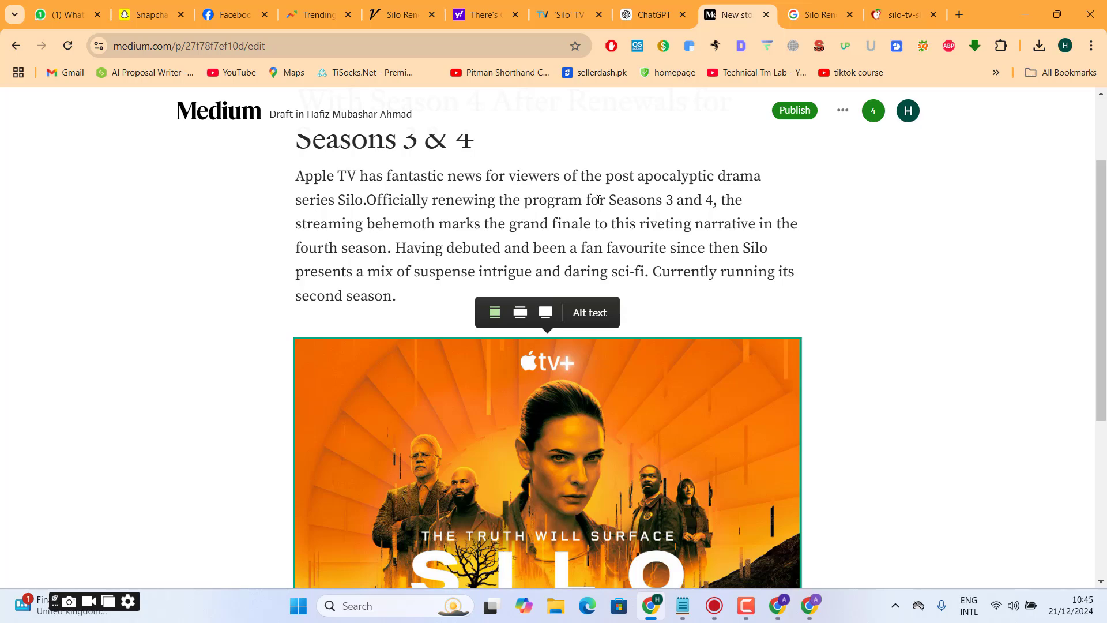
left_click(883, 8)
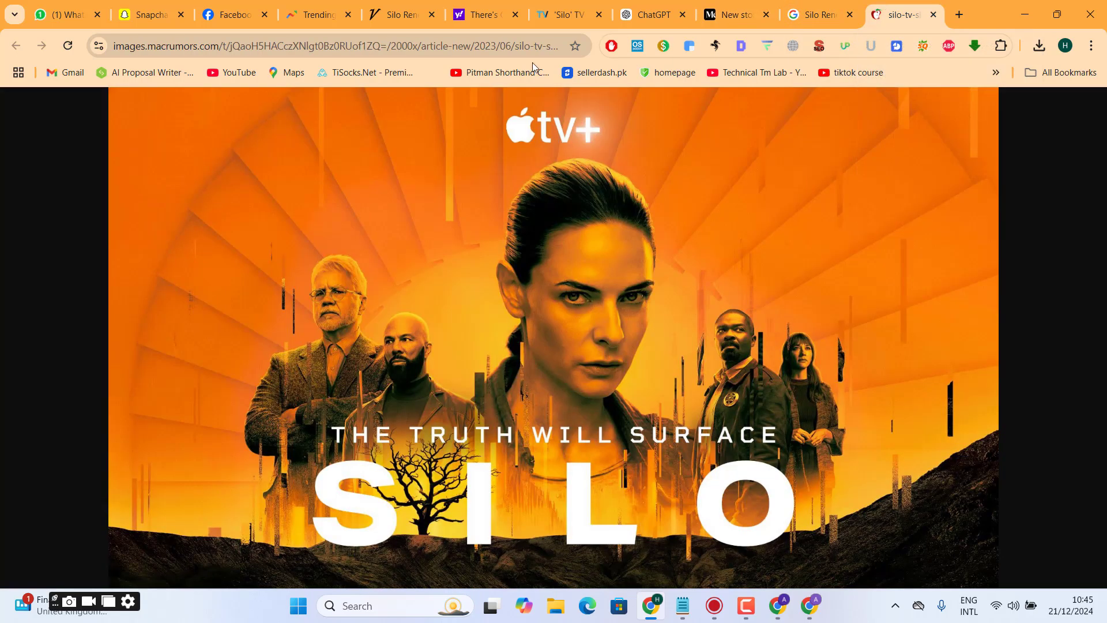
left_click(818, 14)
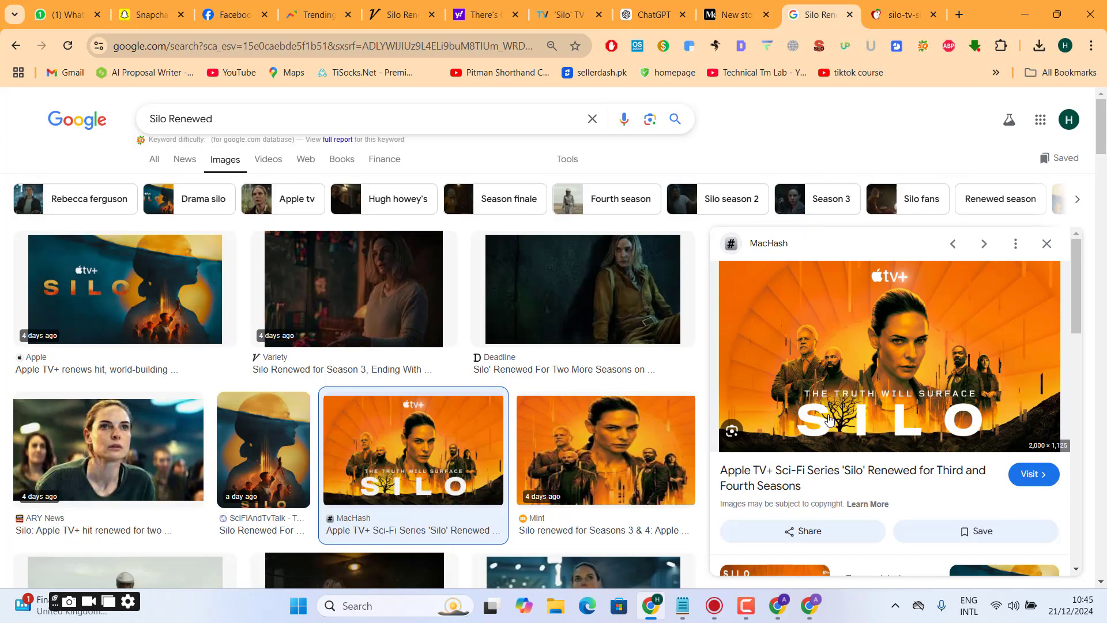
left_click(811, 473)
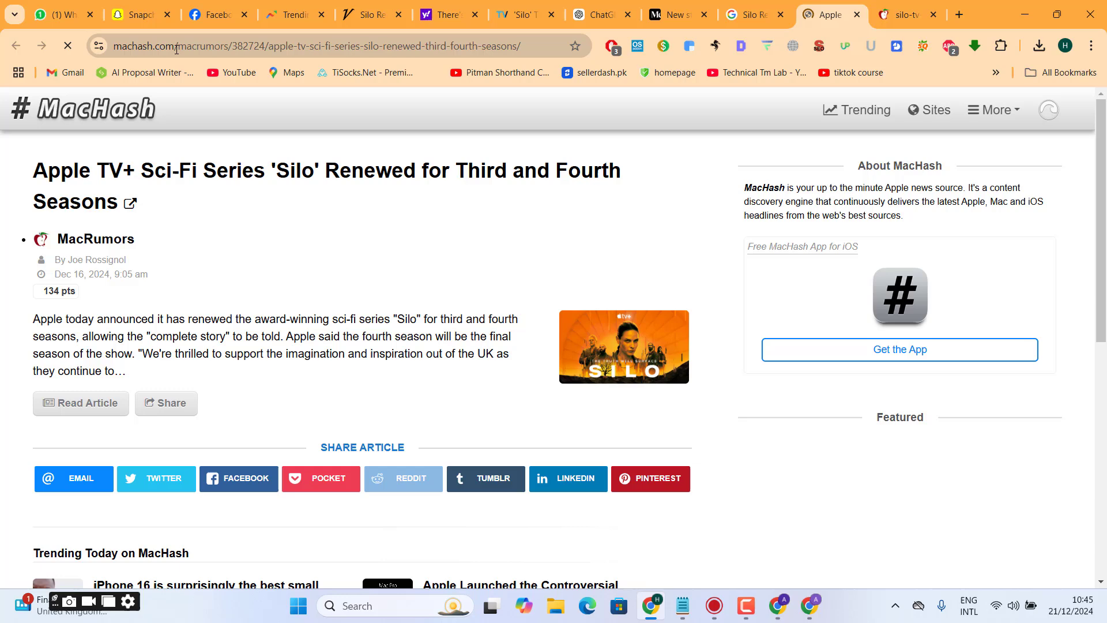
left_click_drag(177, 50, 66, 52)
key("ctrl+c")
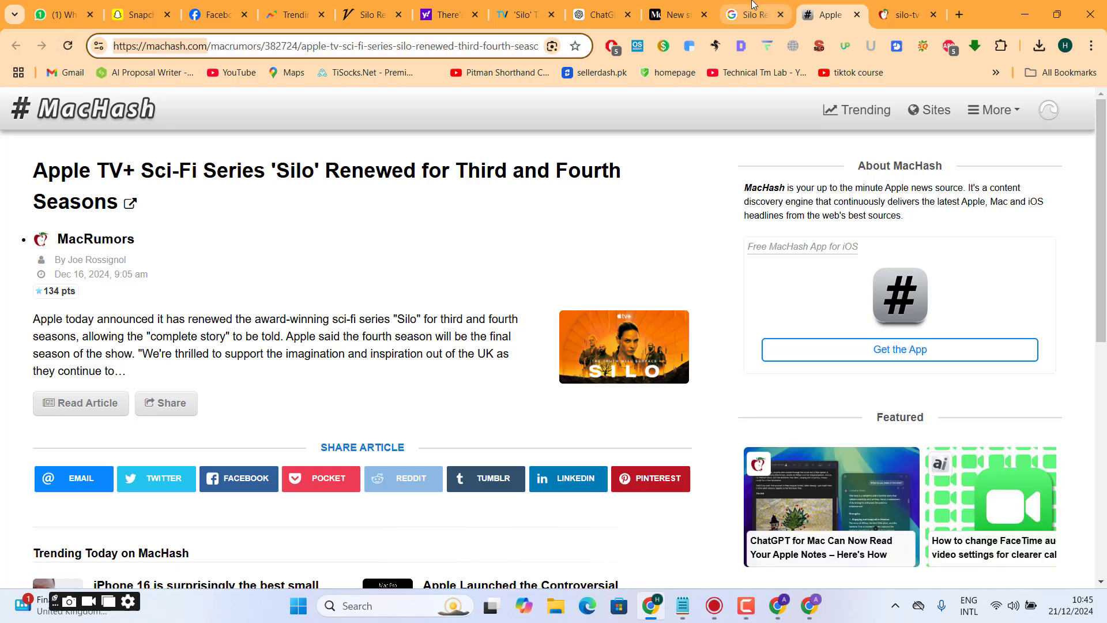
left_click(678, 5)
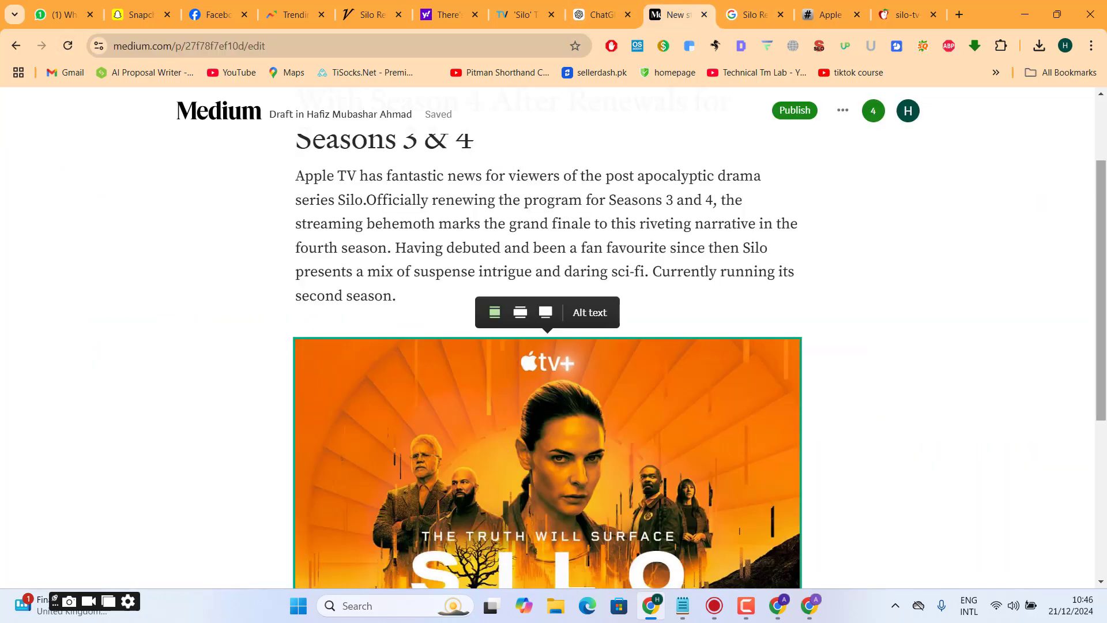
scroll(618, 376, "down", 3)
left_click(540, 478)
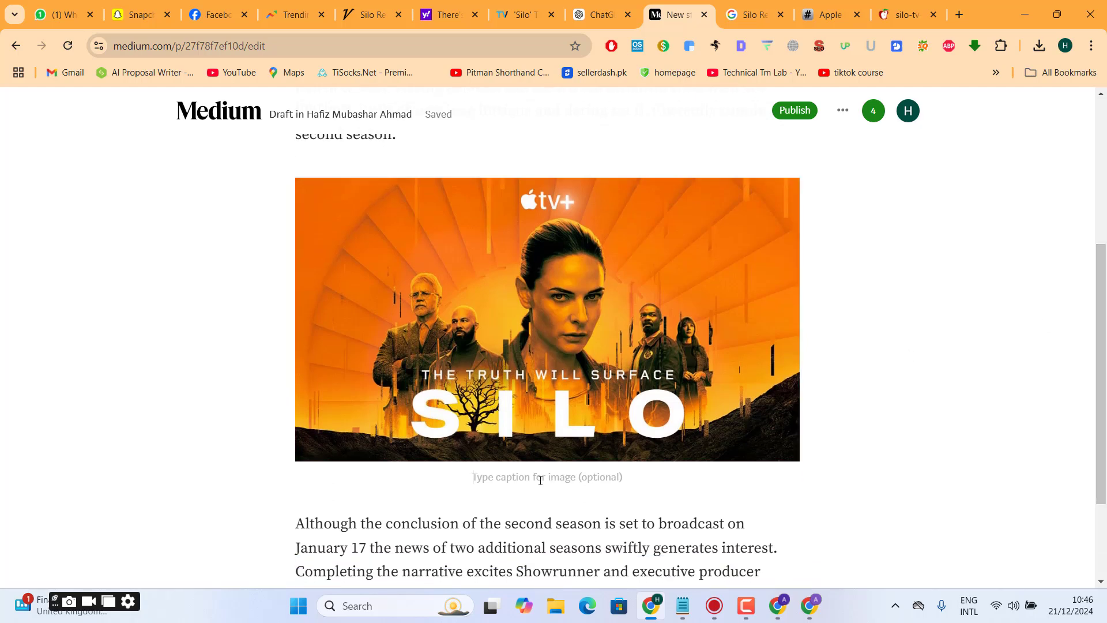
type("Credit")
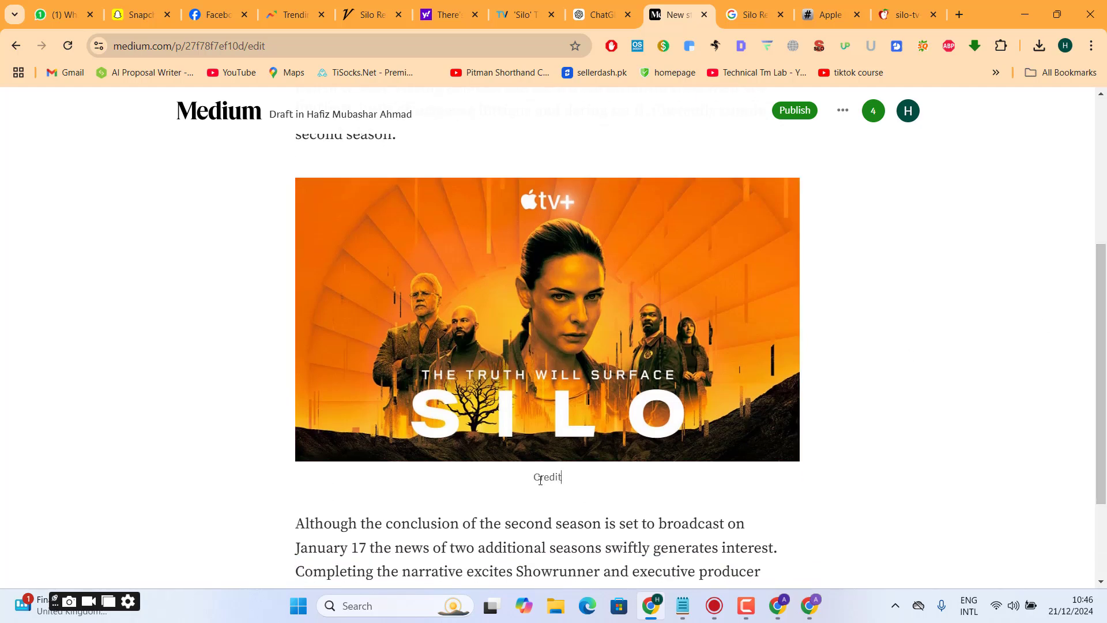
type(":")
key("ctrl+v")
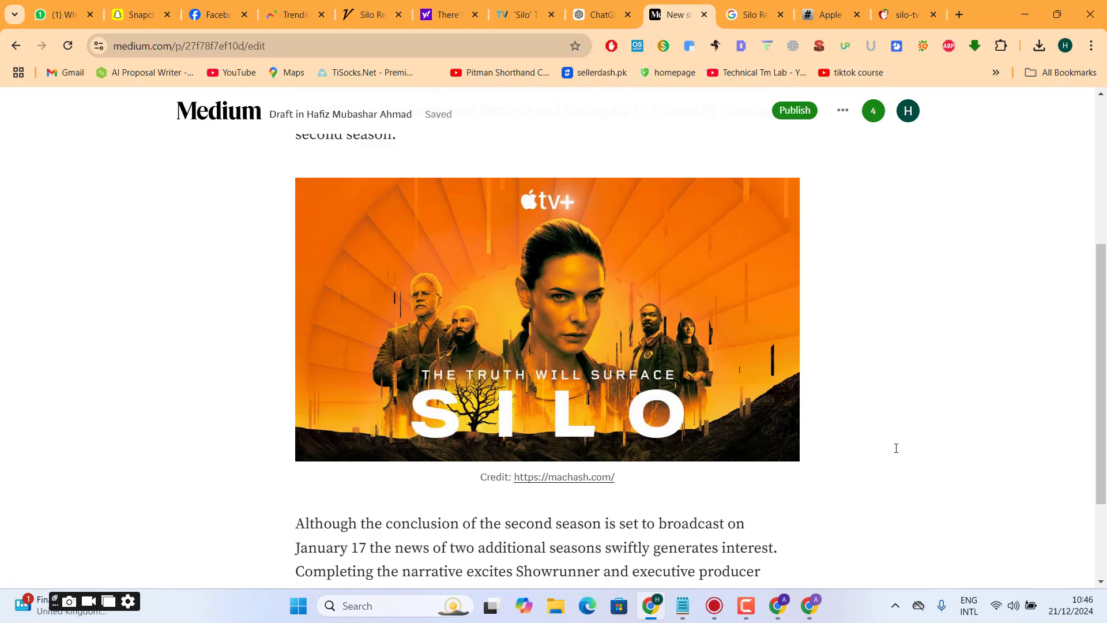
- Open the story's SEO settings and start editing the SEO title
left_click(842, 111)
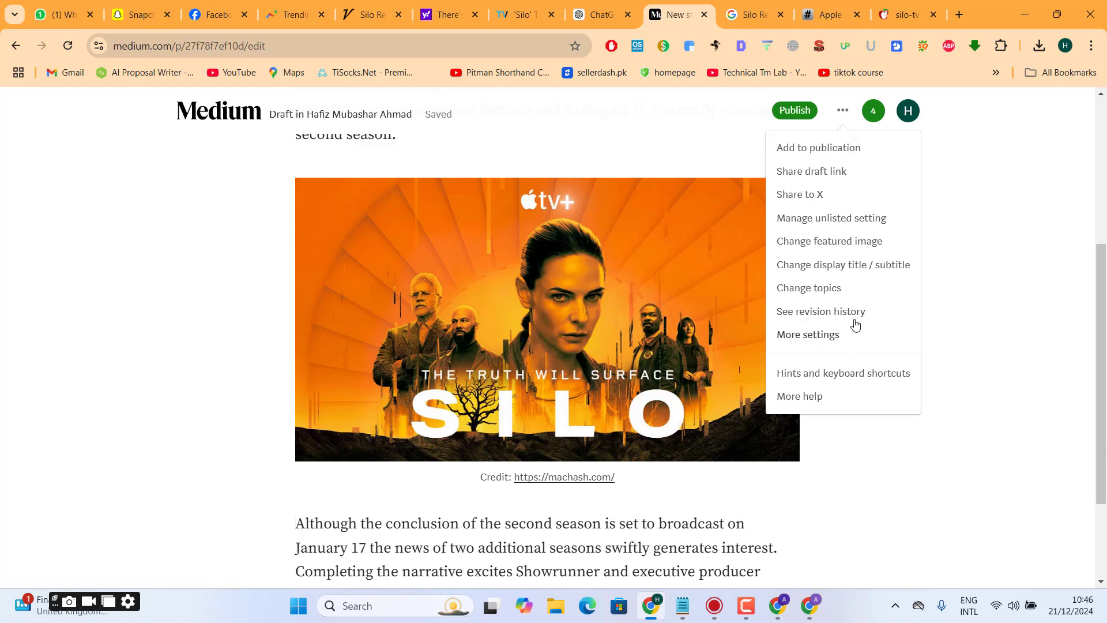
left_click(823, 340)
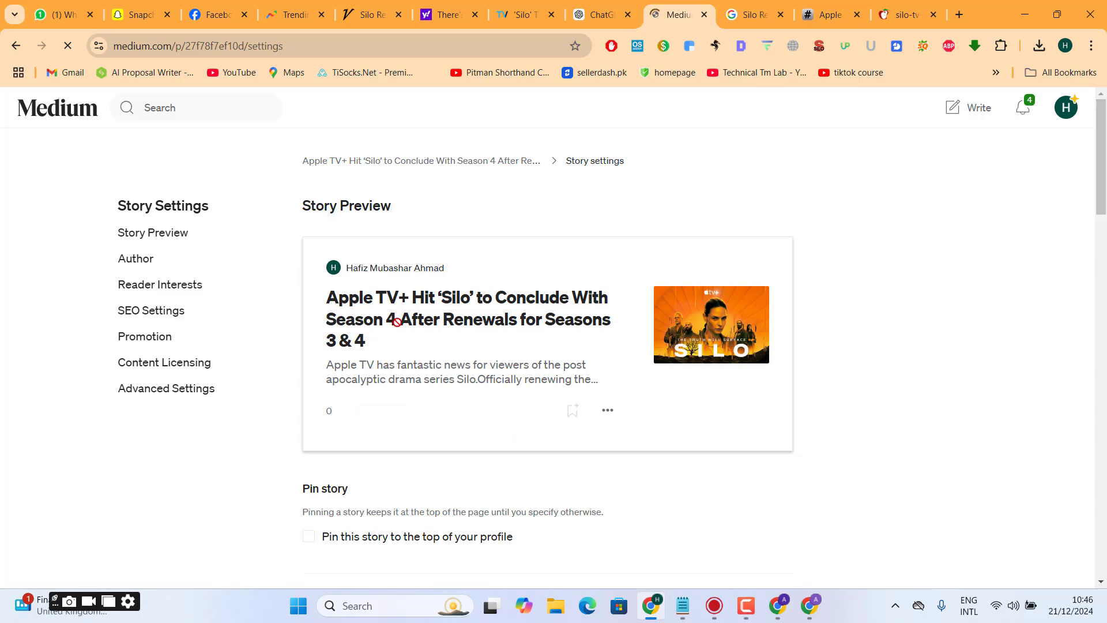
left_click(156, 314)
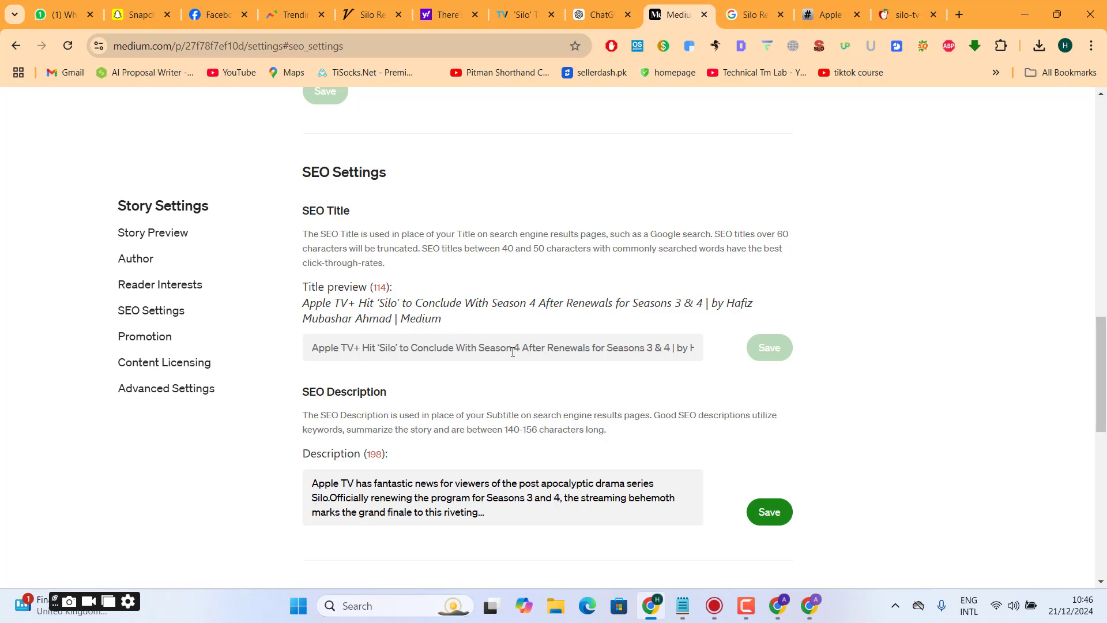
left_click_drag(615, 340, 725, 341)
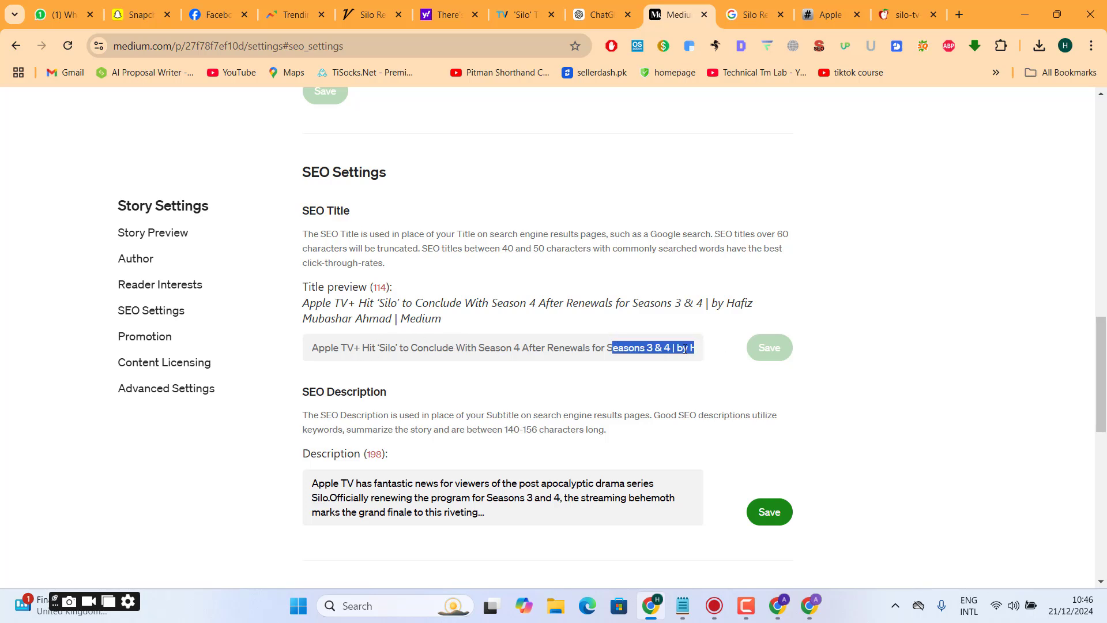
left_click(657, 349)
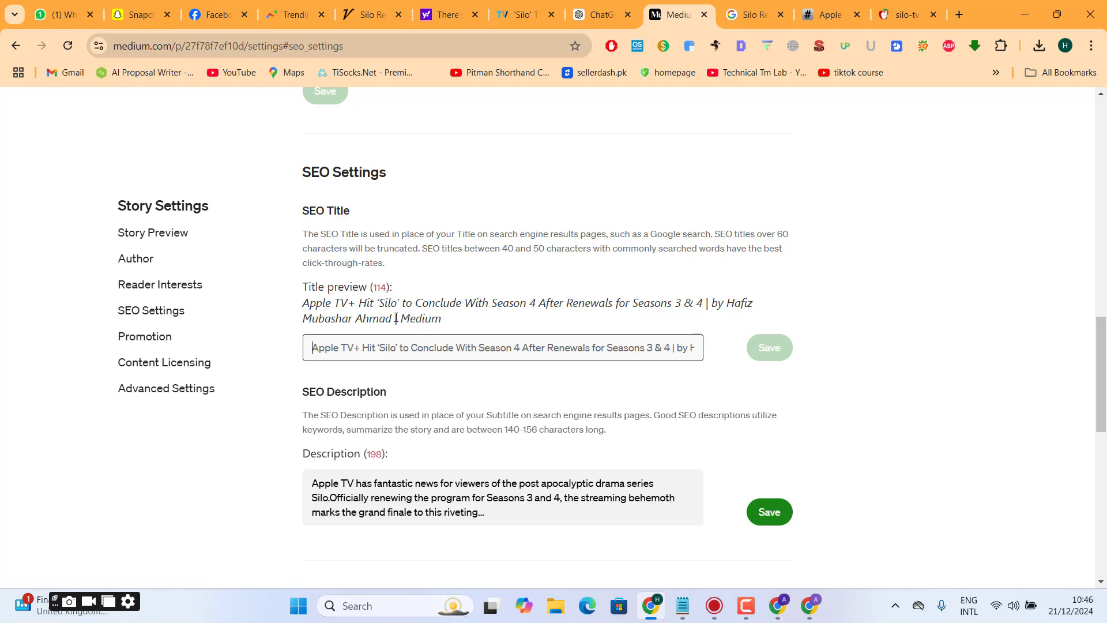
- Copy the SEO title preview up to the author's name and search the web for "charctor counter" in a new tab
left_click_drag(395, 319, 295, 300)
key("ctrl+c")
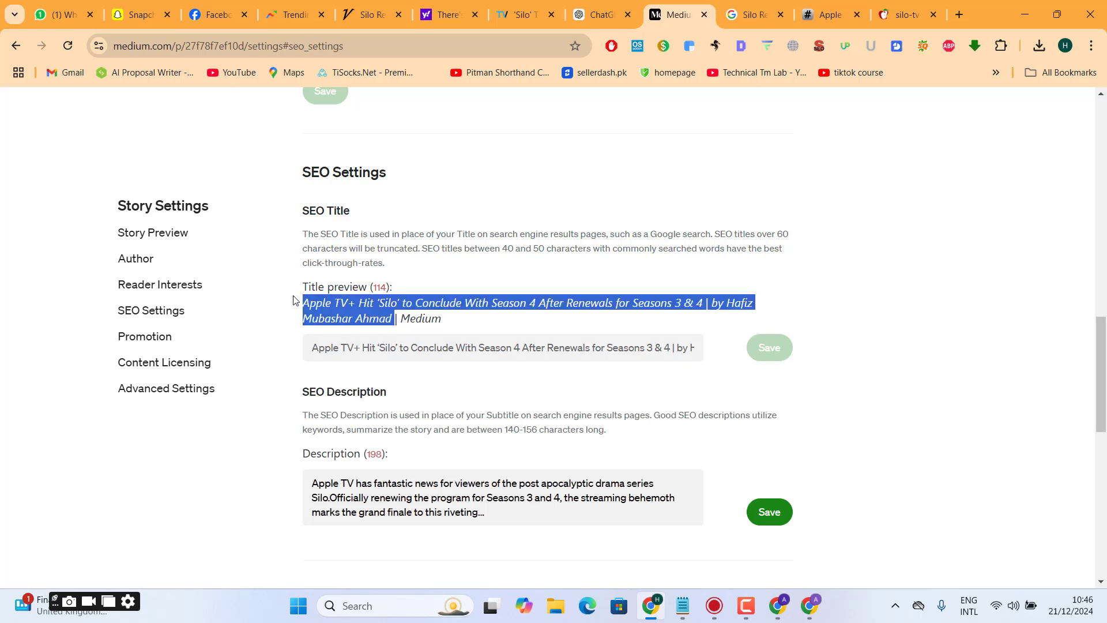
key("ctrl+t")
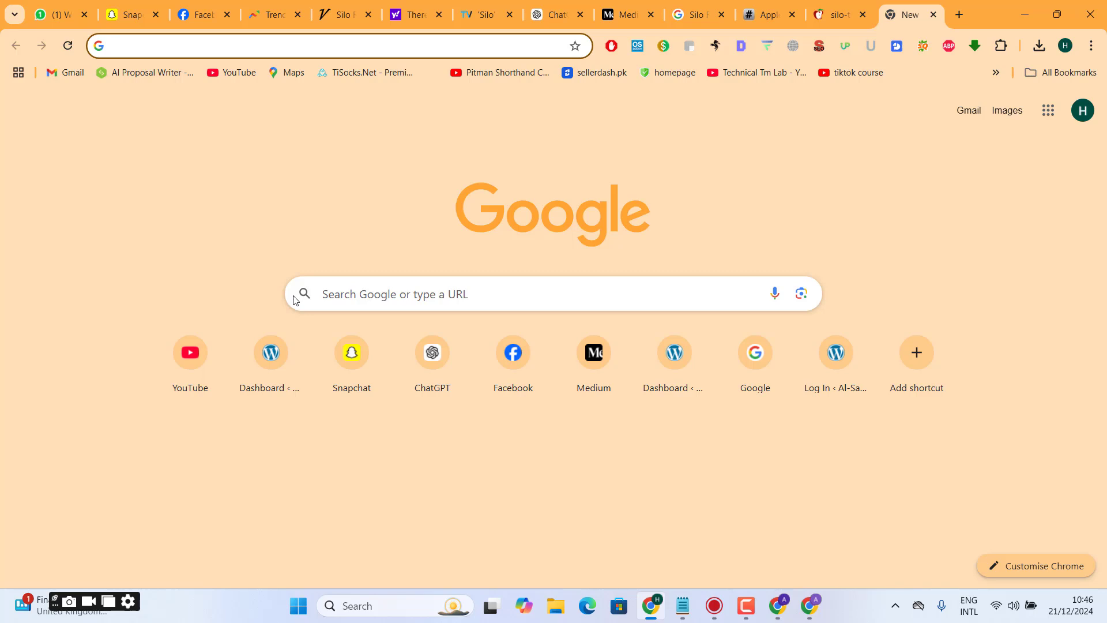
type("cha")
key("BackSpace")
key("BackSpace")
type("a")
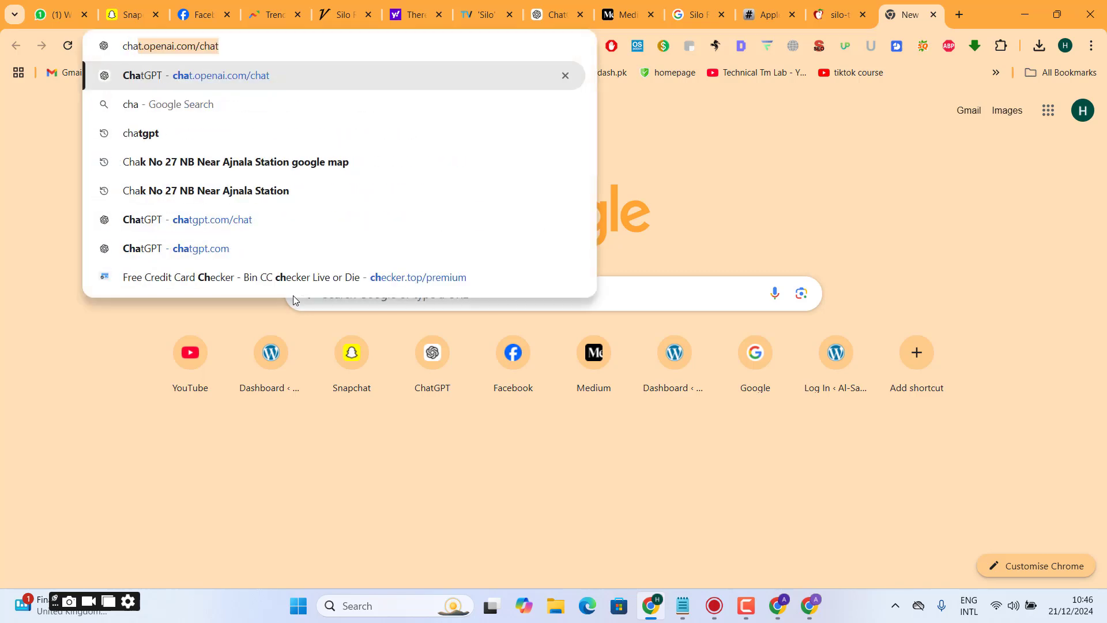
type("rctor counter")
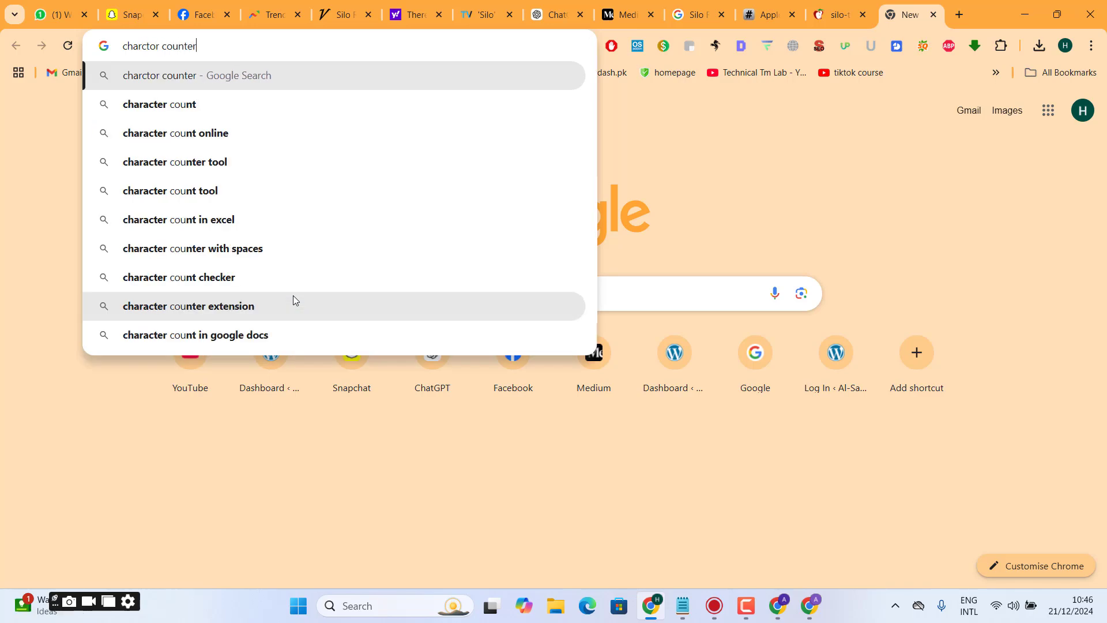
key("Return")
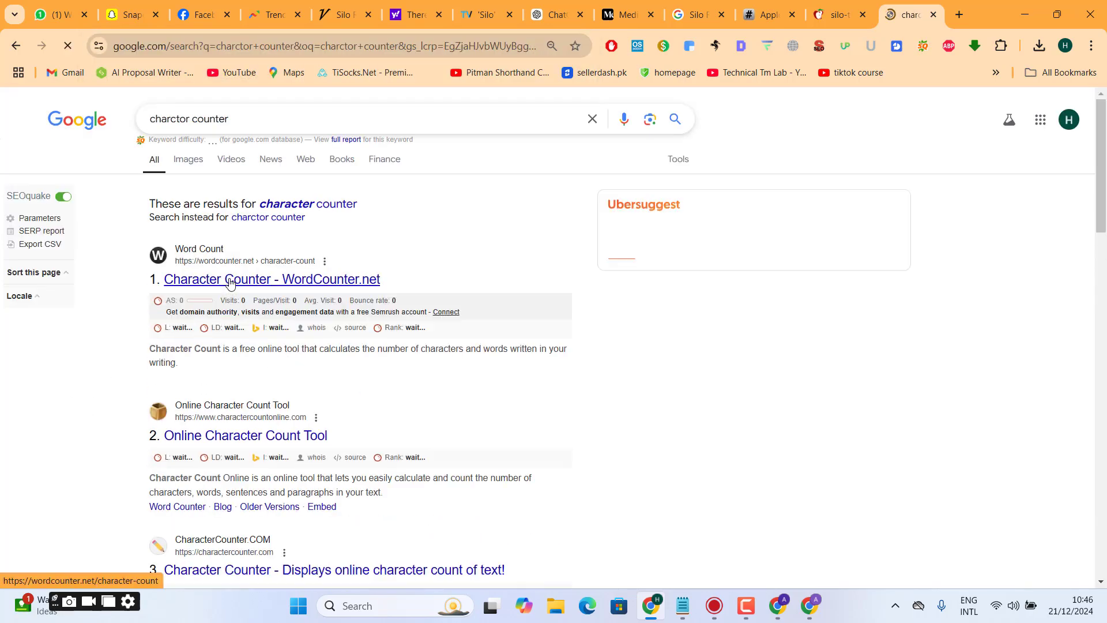
- Open the WordCounter.net character counter and paste in the copied title to check its character count
left_click(230, 281)
left_click(249, 292)
key("ctrl+v")
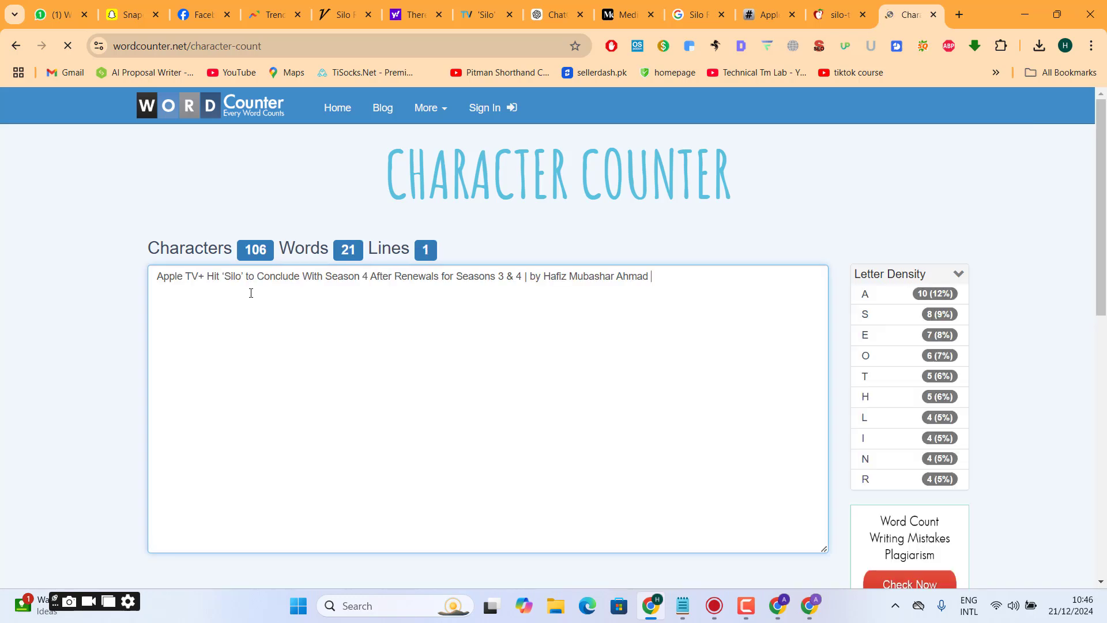
double_click(259, 255)
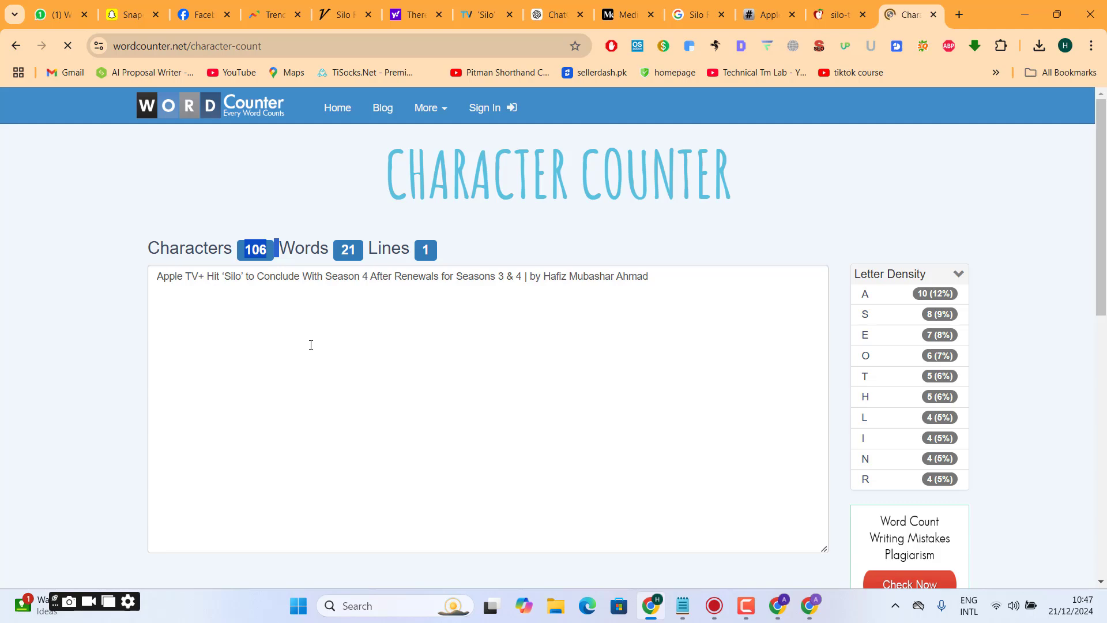
- Copy the full title and start a ChatGPT message reading "this title is very lenghty", with the title pasted on the line below
left_click(403, 290)
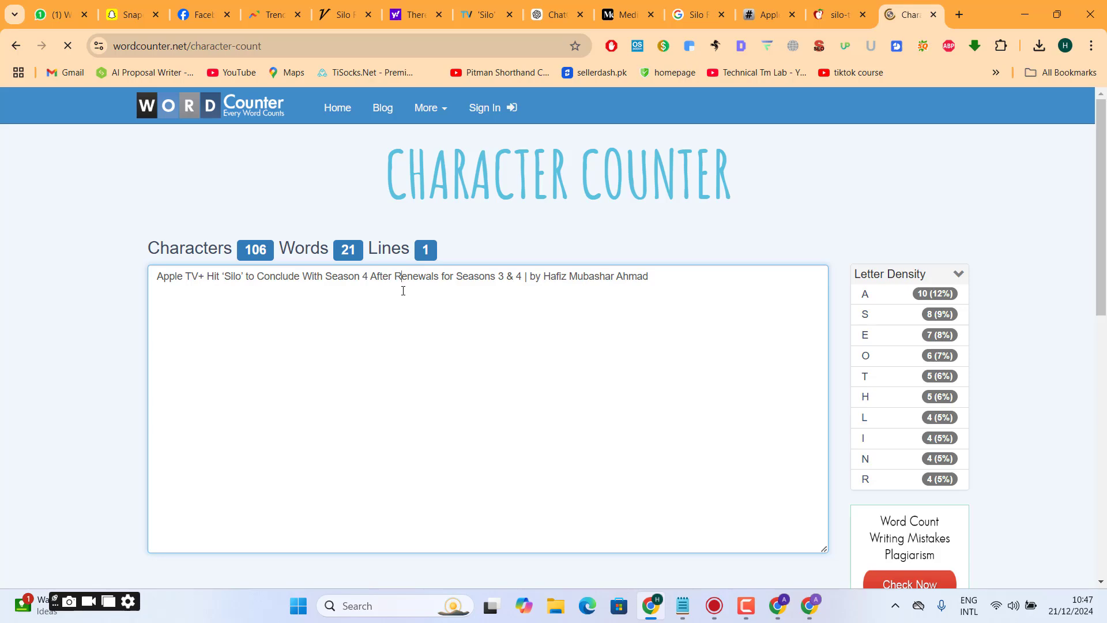
triple_click(403, 291)
key("ctrl+c")
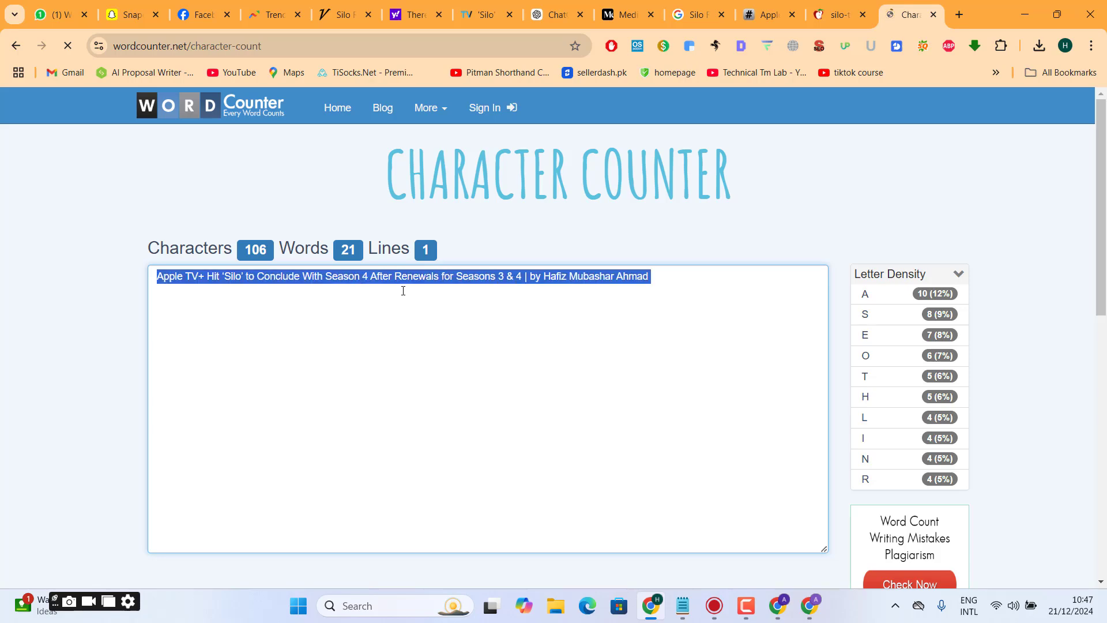
left_click(555, 15)
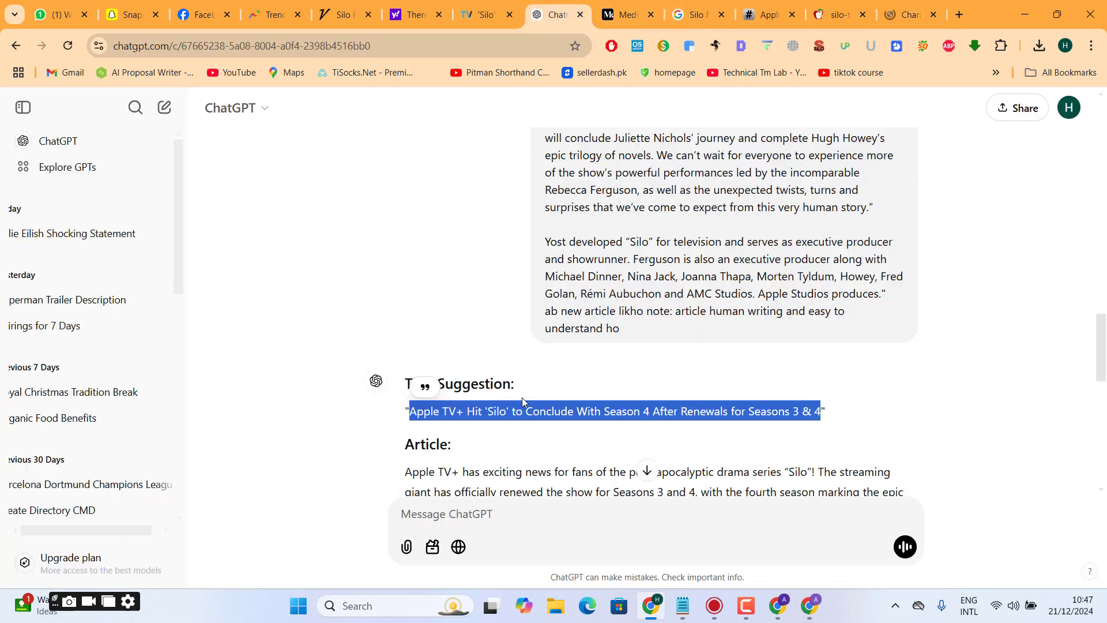
left_click(494, 511)
type("this ")
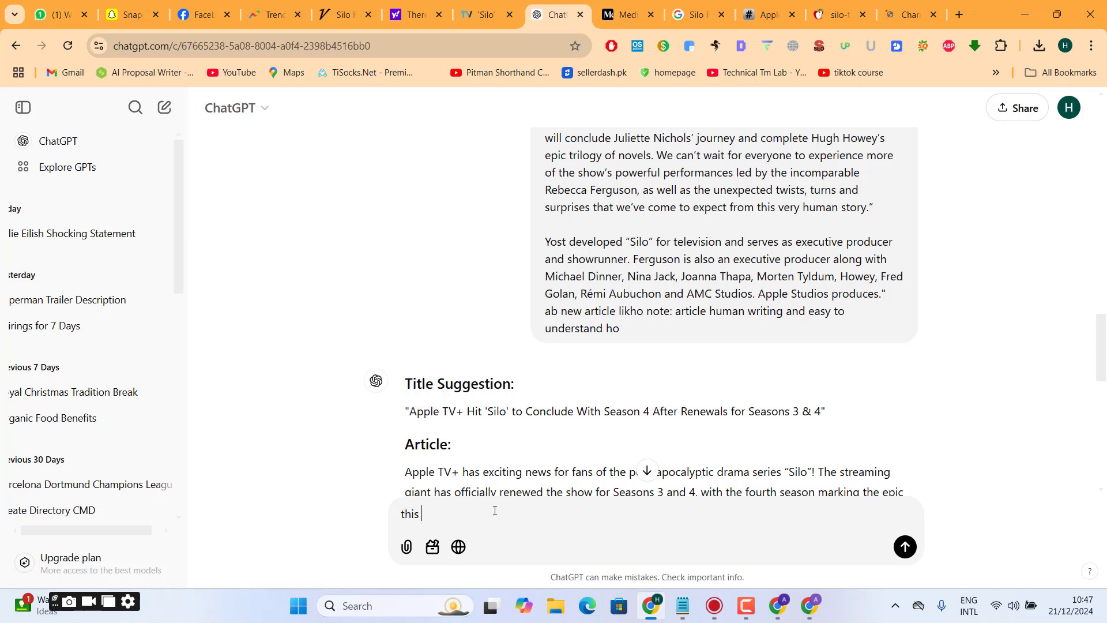
type("title is very lenghty con")
key("BackSpace")
key("BackSpace")
key("shift+Return")
key("ctrl+v")
- Add the lines "convert it to 60 charctors" and "don't remove foucs keywords" to the ChatGPT message and send it
key("shift+Return")
type("con")
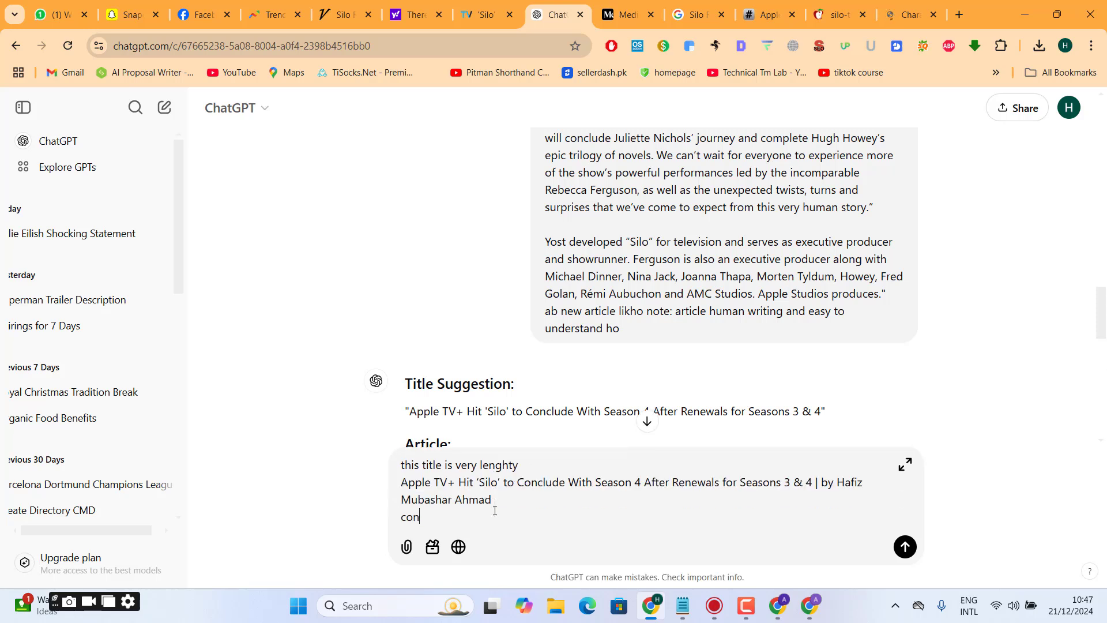
type("vert it to 60 chara")
key("BackSpace")
type("ctors")
key("shift+Return")
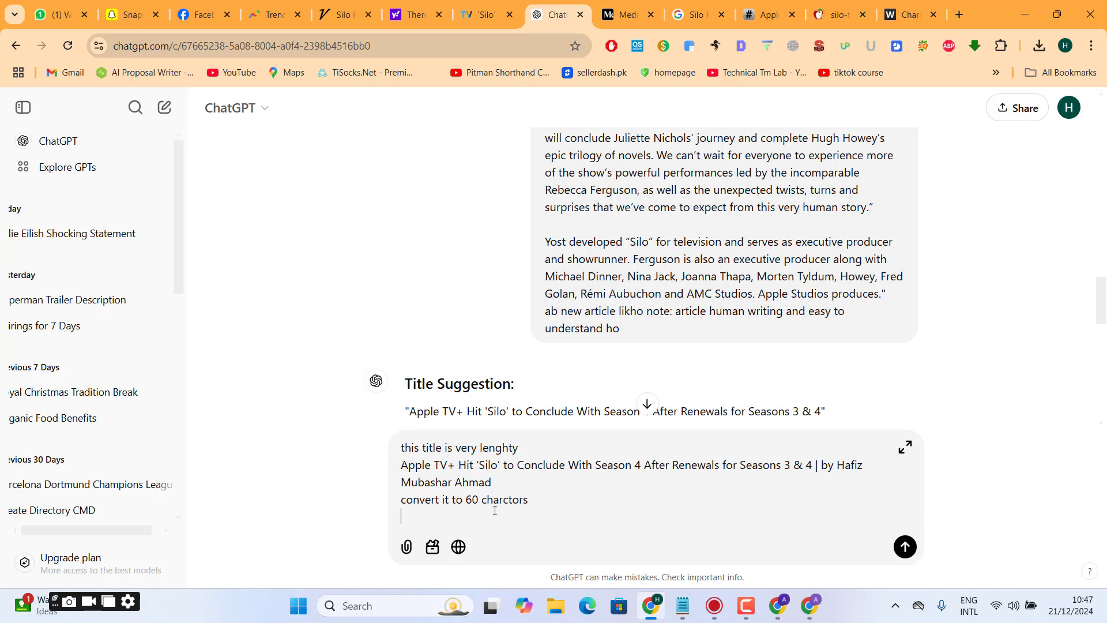
type("don't remove foucs keywords")
left_click(904, 548)
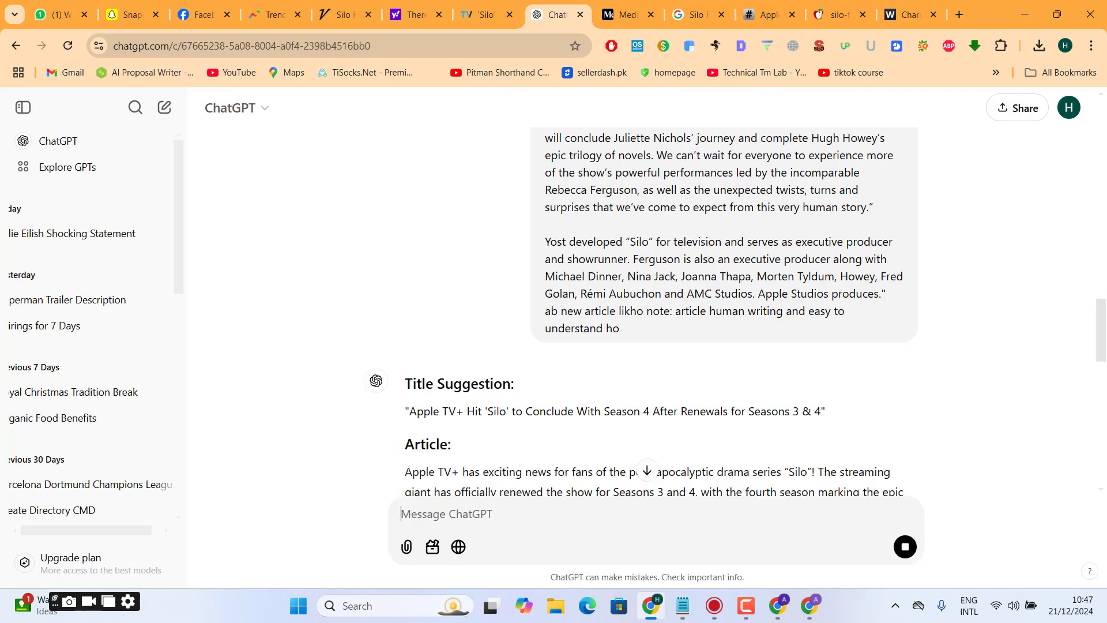
- Copy ChatGPT's shortened title into Medium's SEO title without quotation marks: "Apple TV+ Hit 'Silo' to End With Season 4 After Renewals"
scroll(1083, 496, "down", 15)
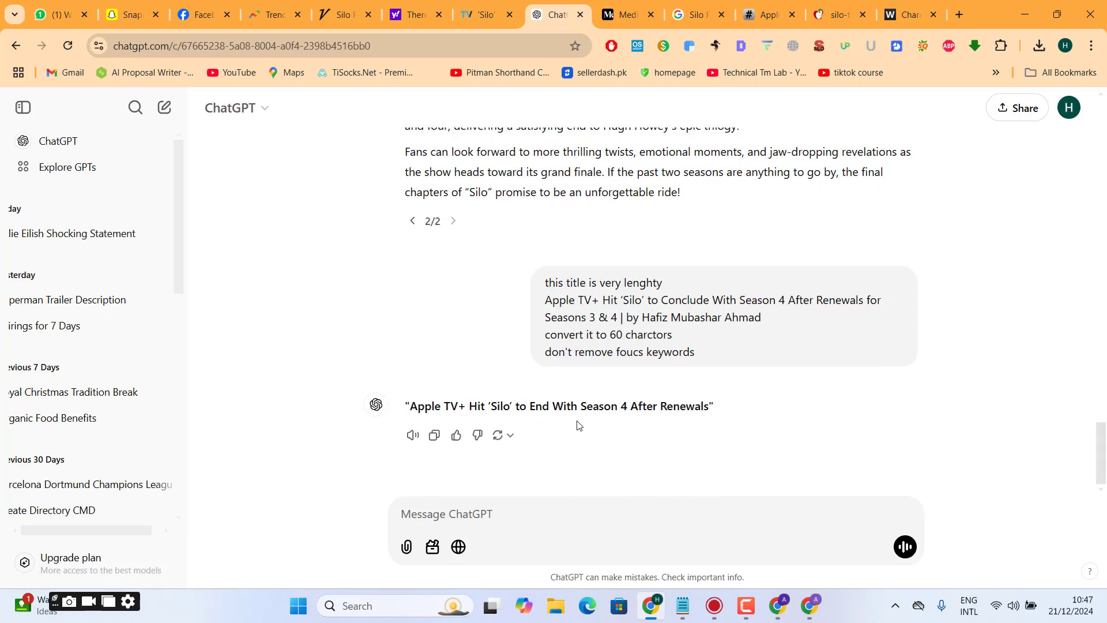
triple_click(542, 405)
key("ctrl+c")
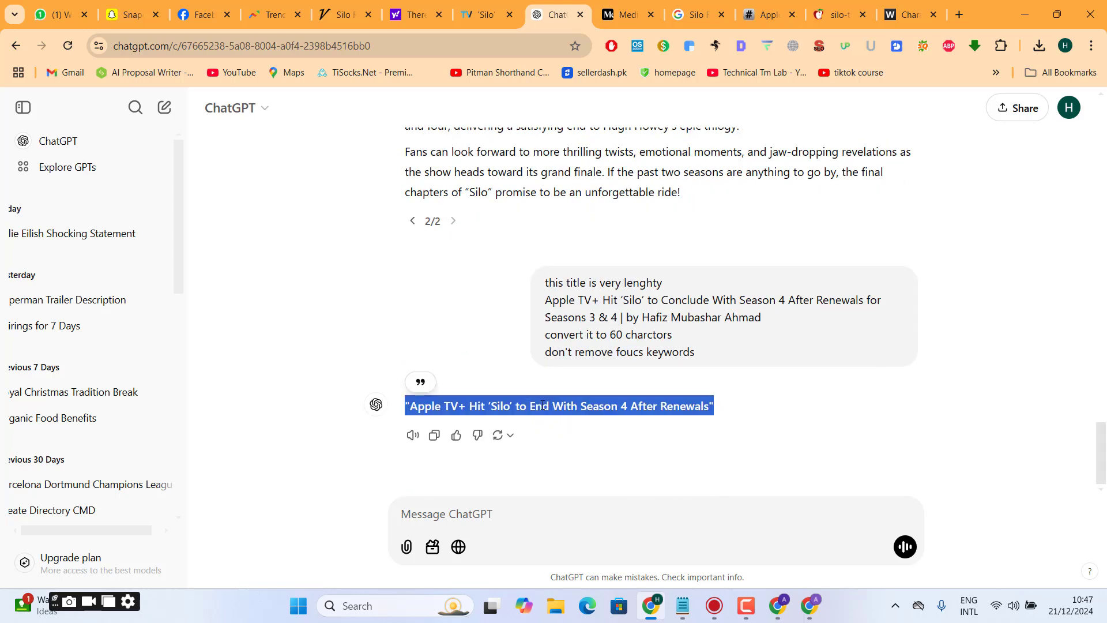
left_click(912, 14)
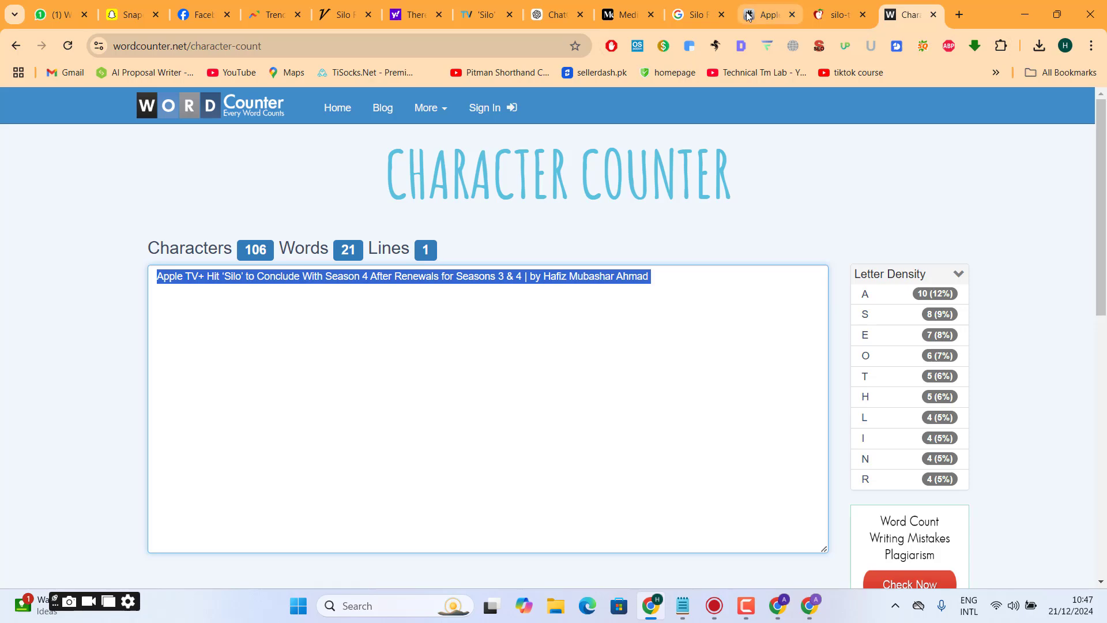
left_click(628, 14)
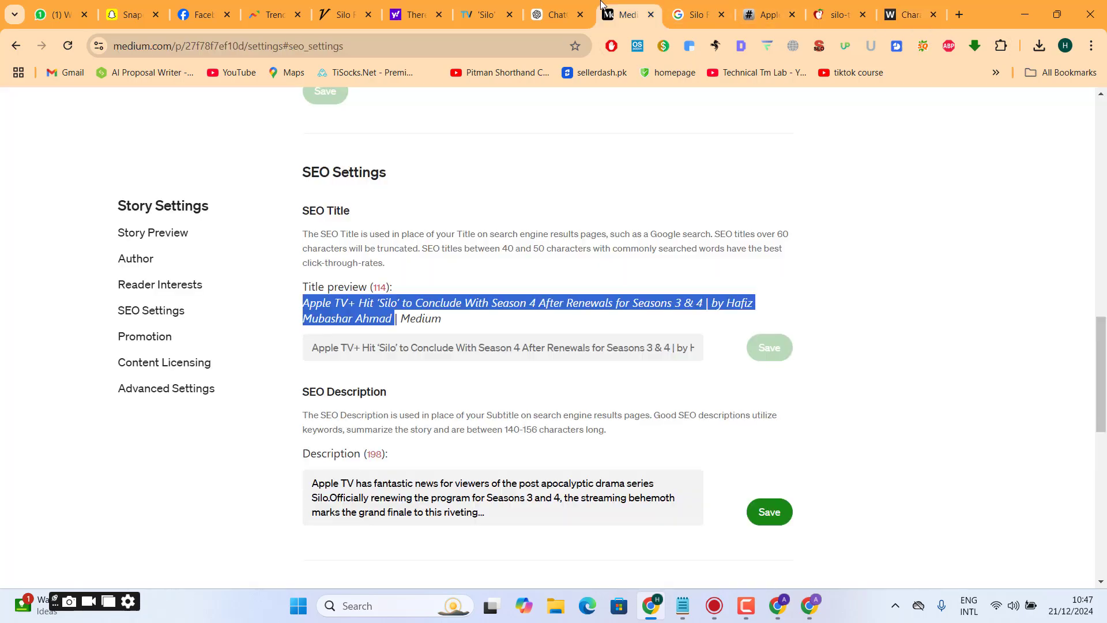
left_click(527, 348)
key("ctrl+v")
key("BackSpace")
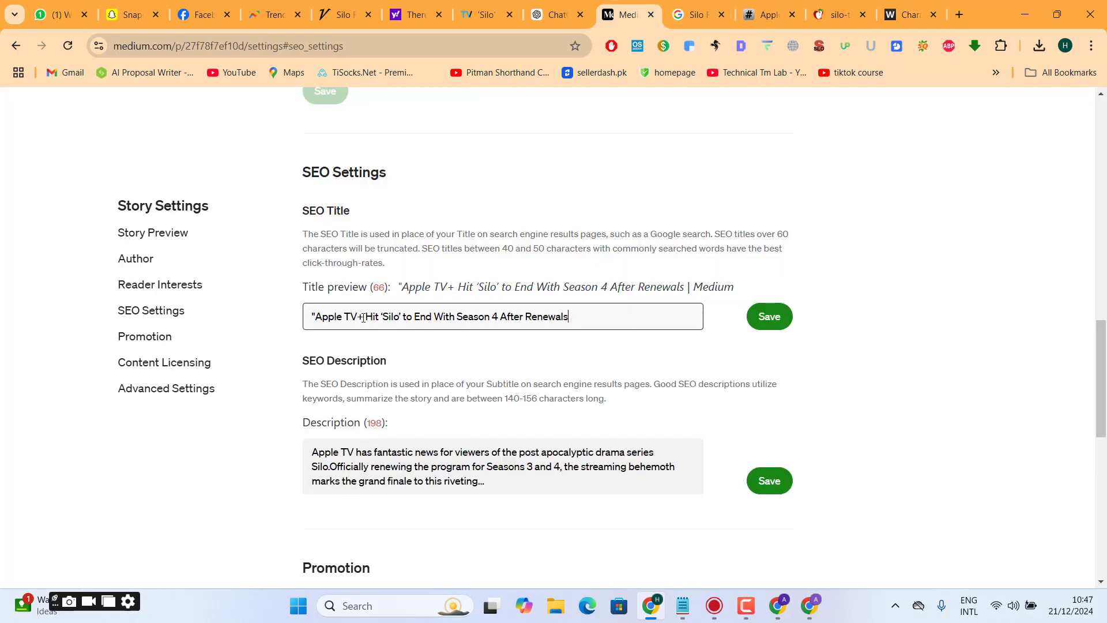
left_click(315, 317)
key("BackSpace")
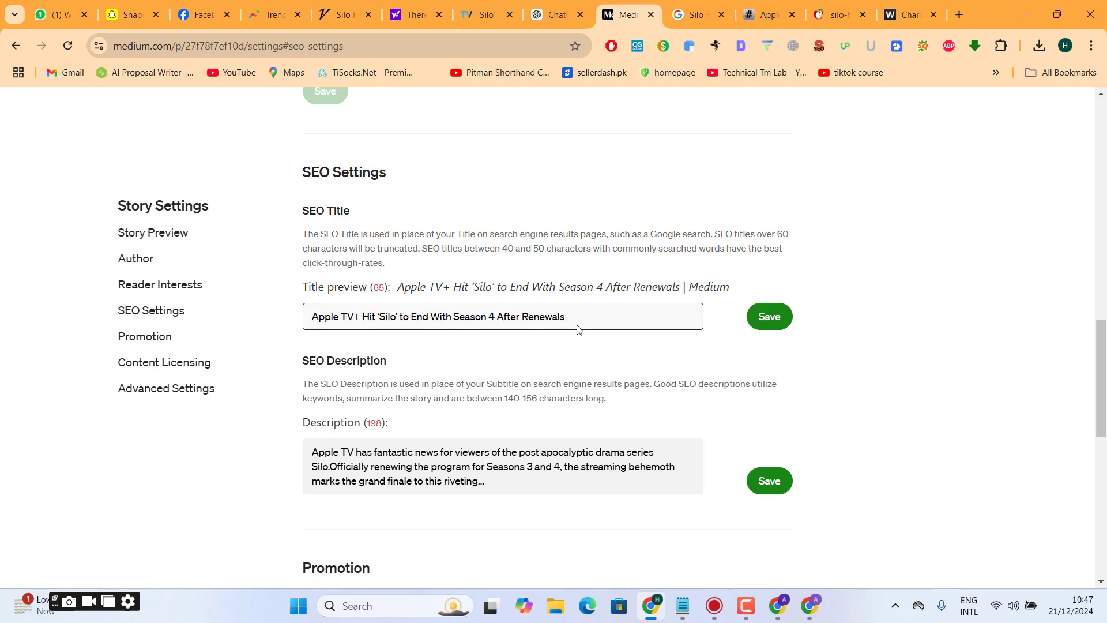
- Append "By" and the author's full name to the end of the SEO title and save the title
type("By Hafiz Muashar ")
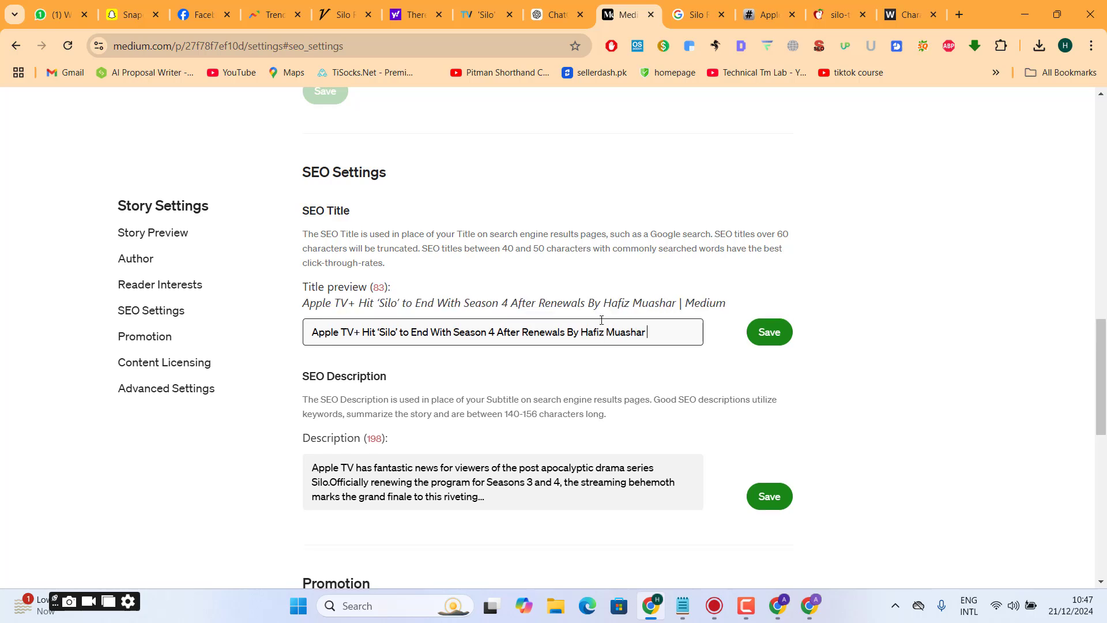
type("Ahmad")
left_click(863, 396)
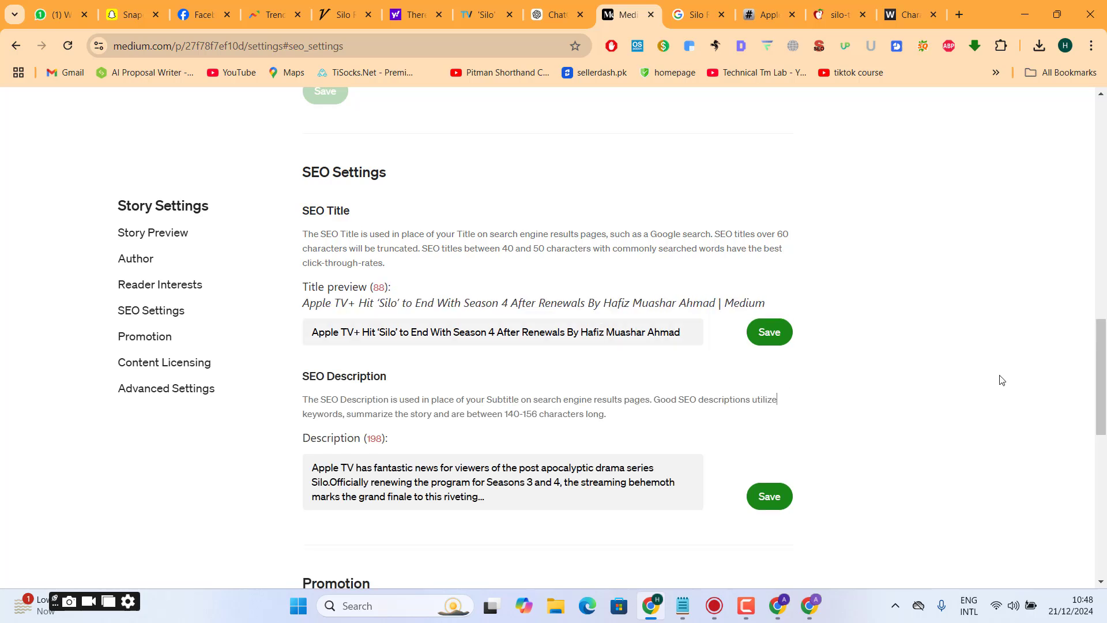
scroll(1097, 364, "down", 2)
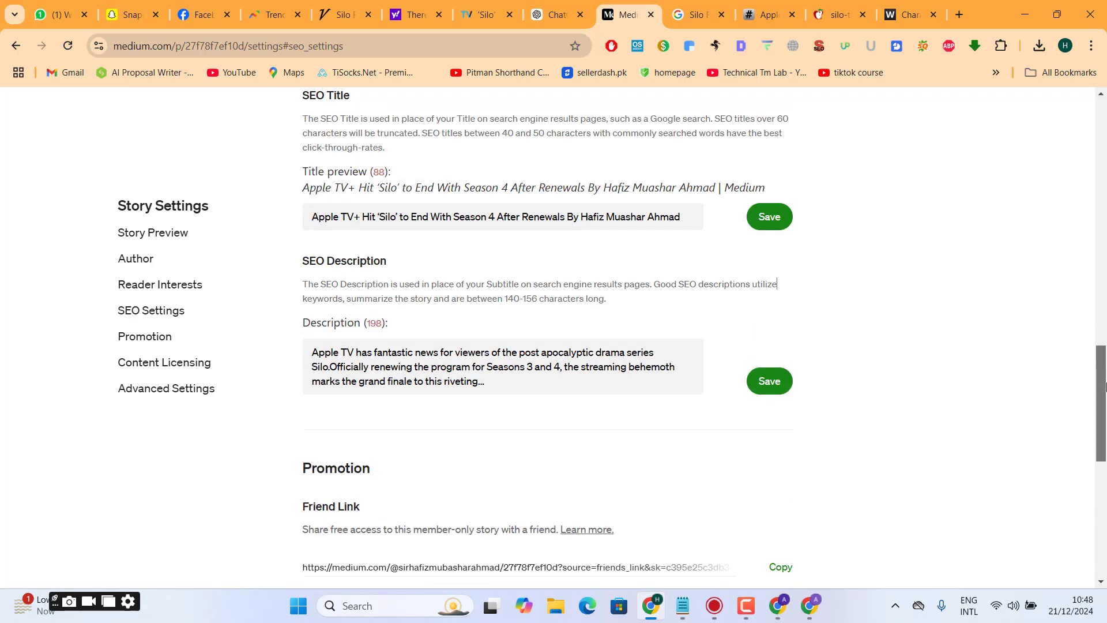
left_click(769, 218)
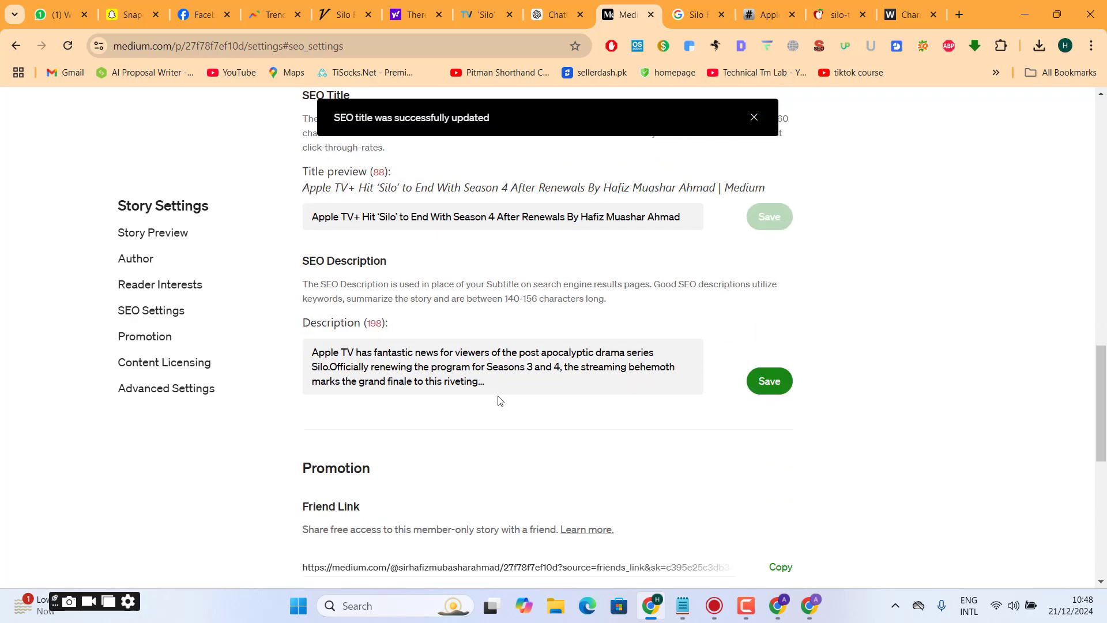
- Clear the SEO description in Medium and send ChatGPT the request "write meta description for above article"
left_click_drag(499, 401, 298, 348)
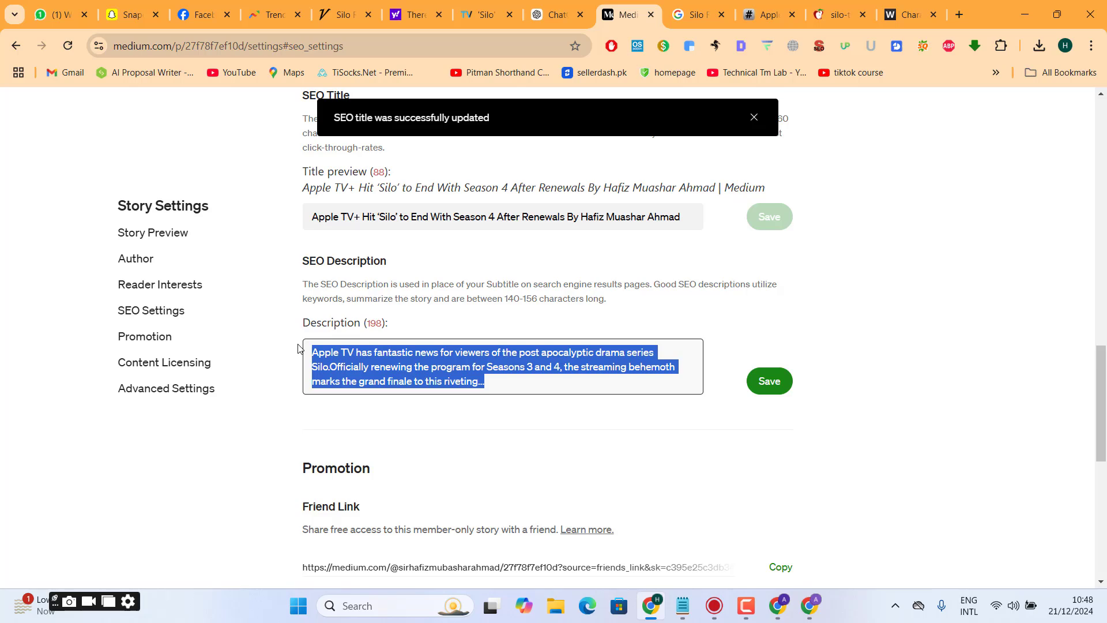
key("BackSpace")
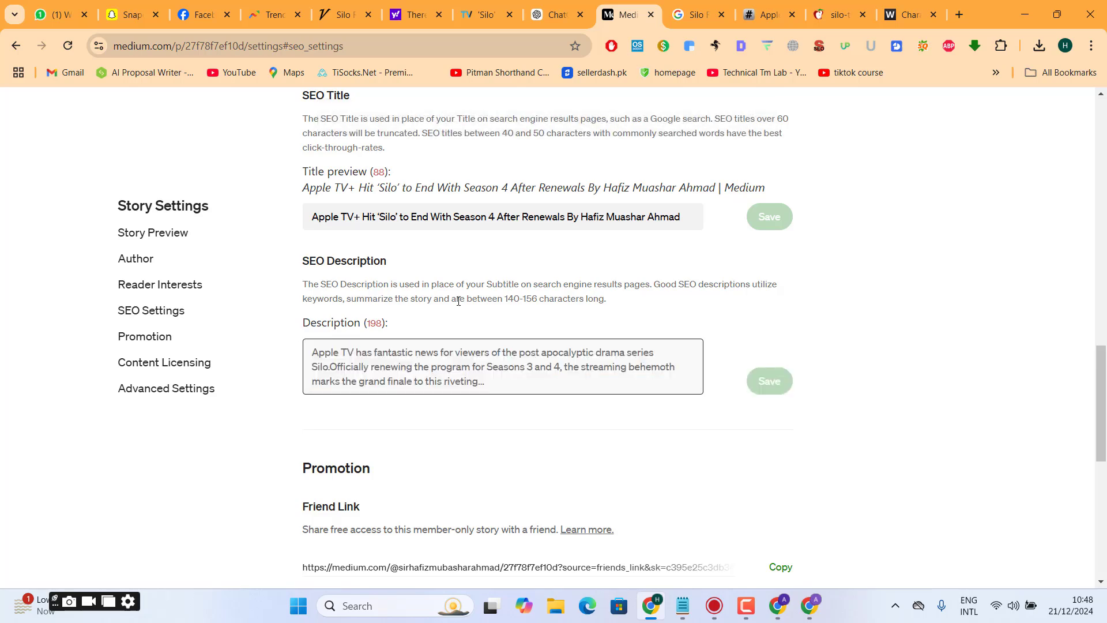
left_click(557, 4)
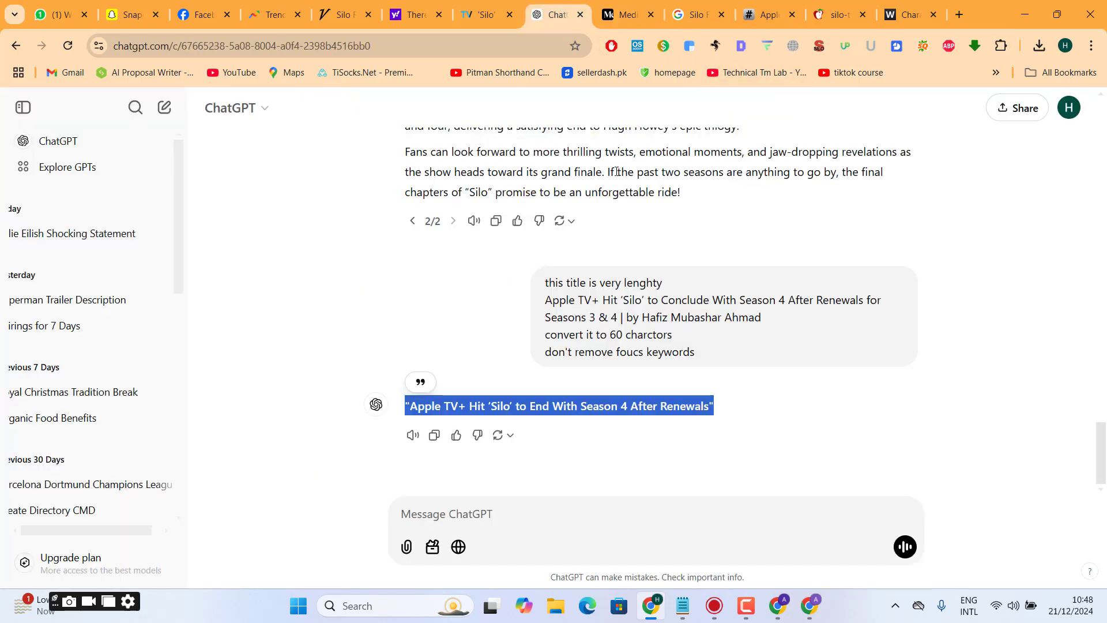
left_click(502, 504)
type("write")
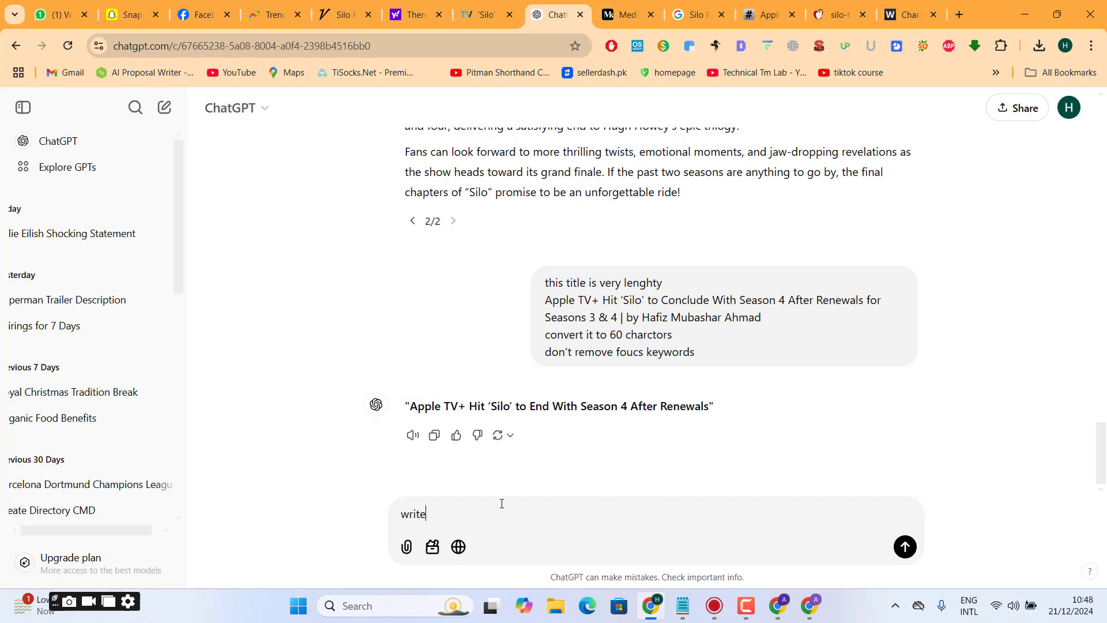
type(" meta description for above arti")
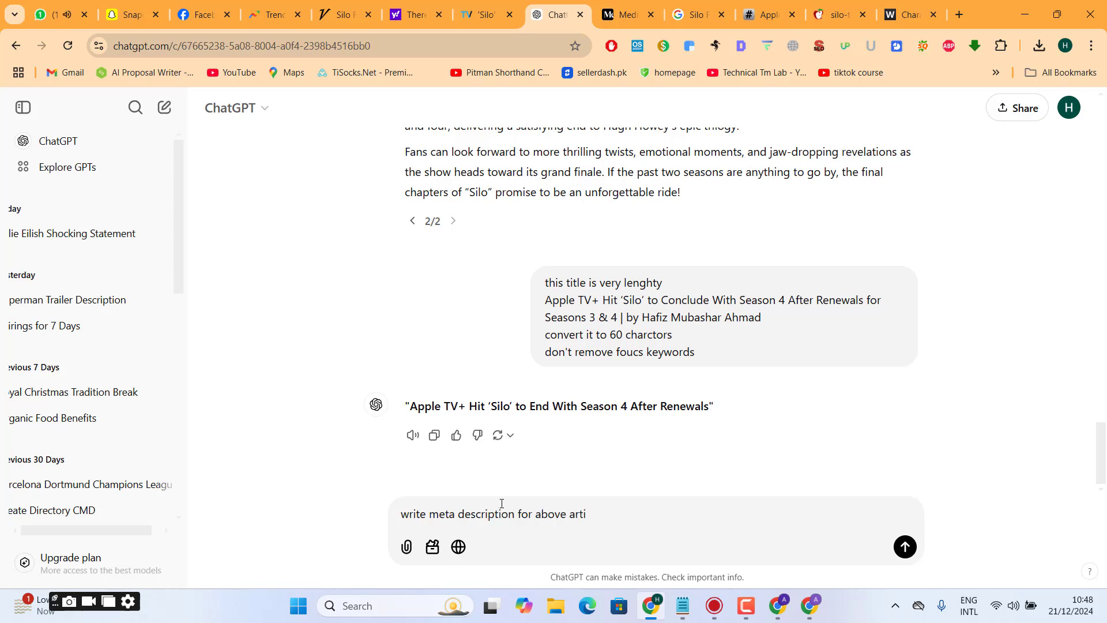
type("cle")
key("Return")
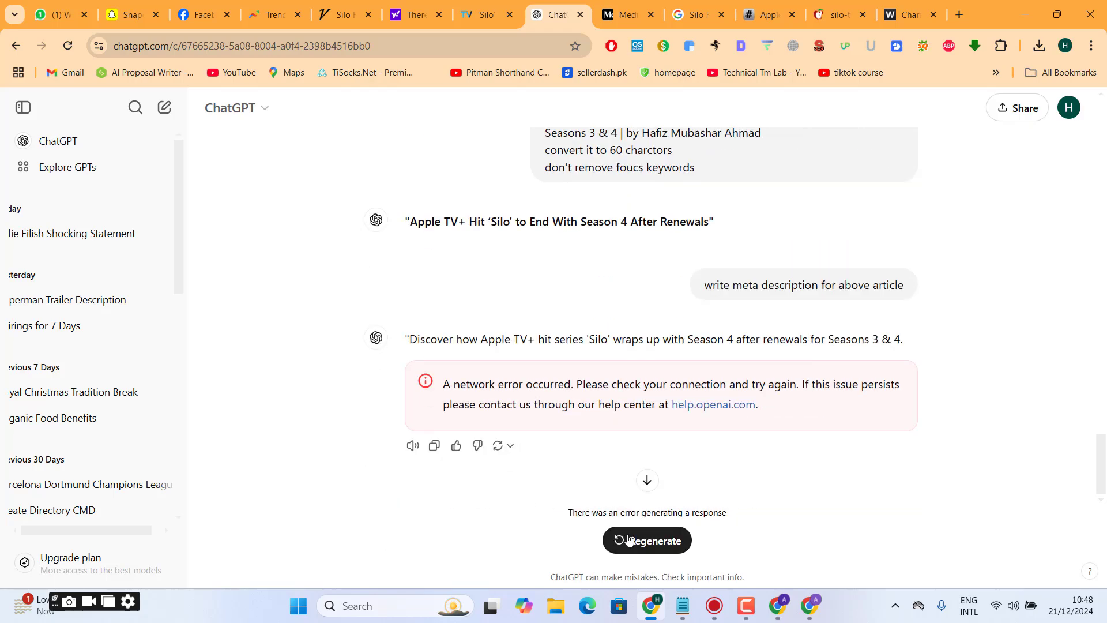
- Regenerate ChatGPT's meta description and paste the new text as the Medium story's SEO description
left_click(636, 541)
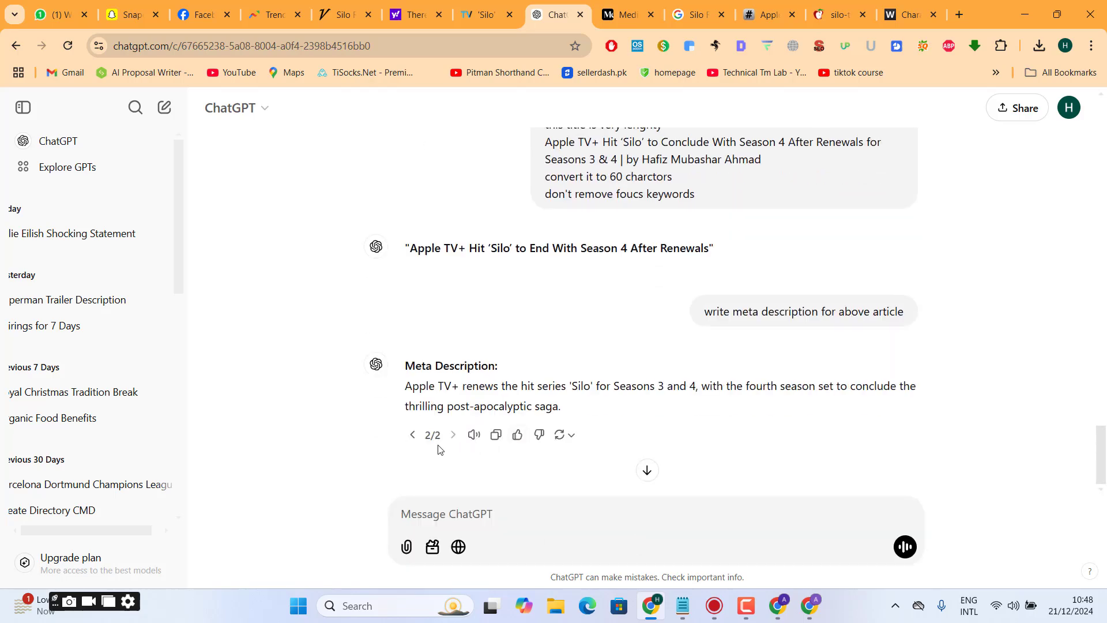
triple_click(475, 397)
key("ctrl+c")
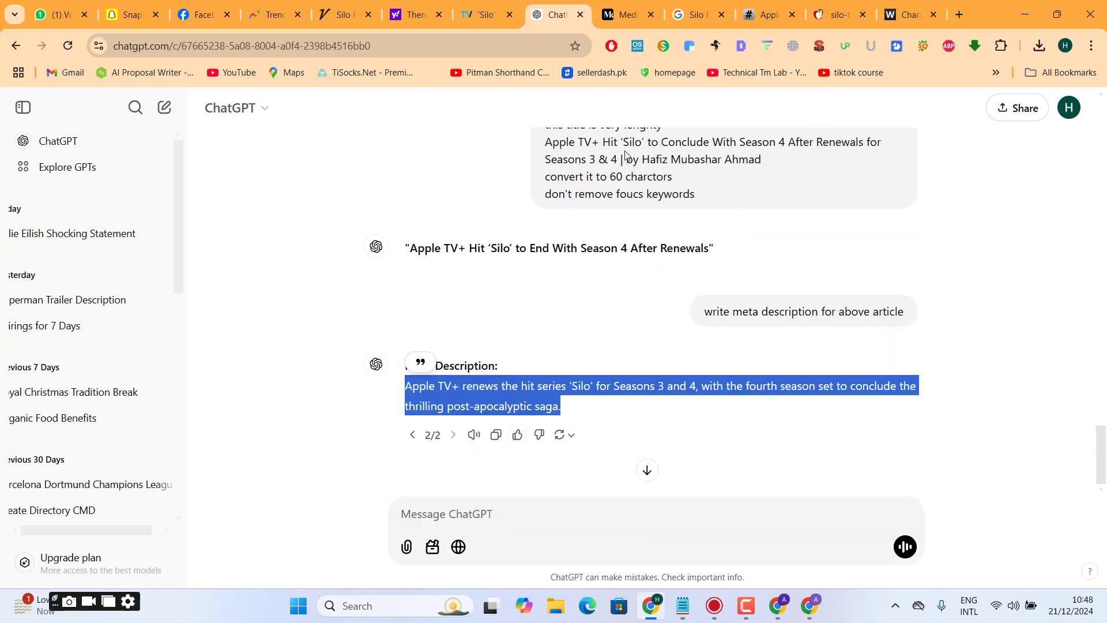
left_click(627, 14)
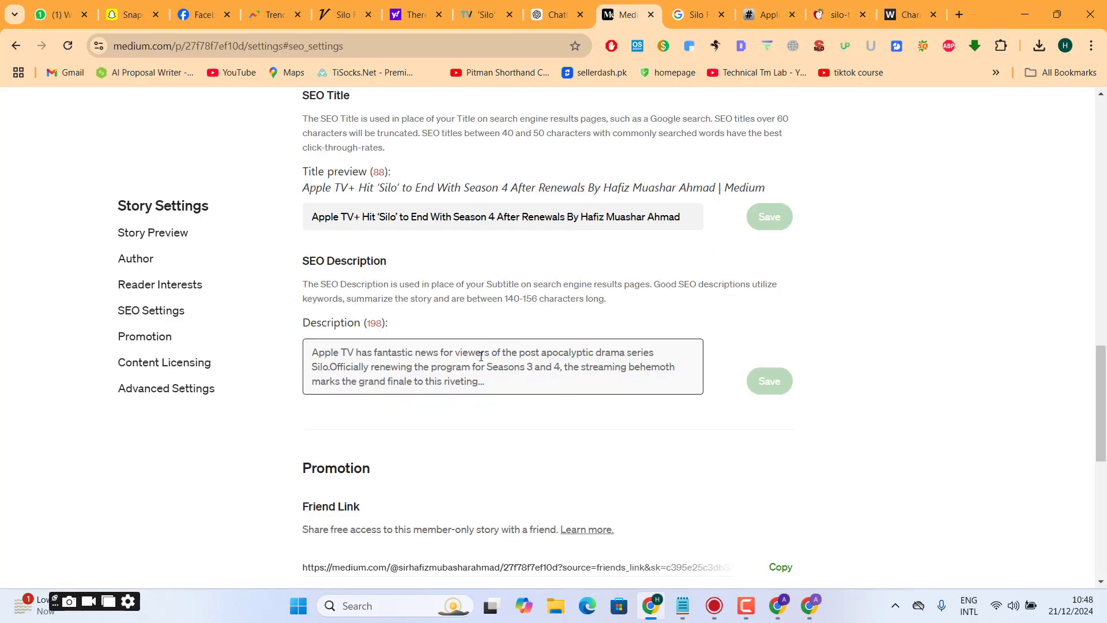
key("ctrl+a")
key("ctrl+v")
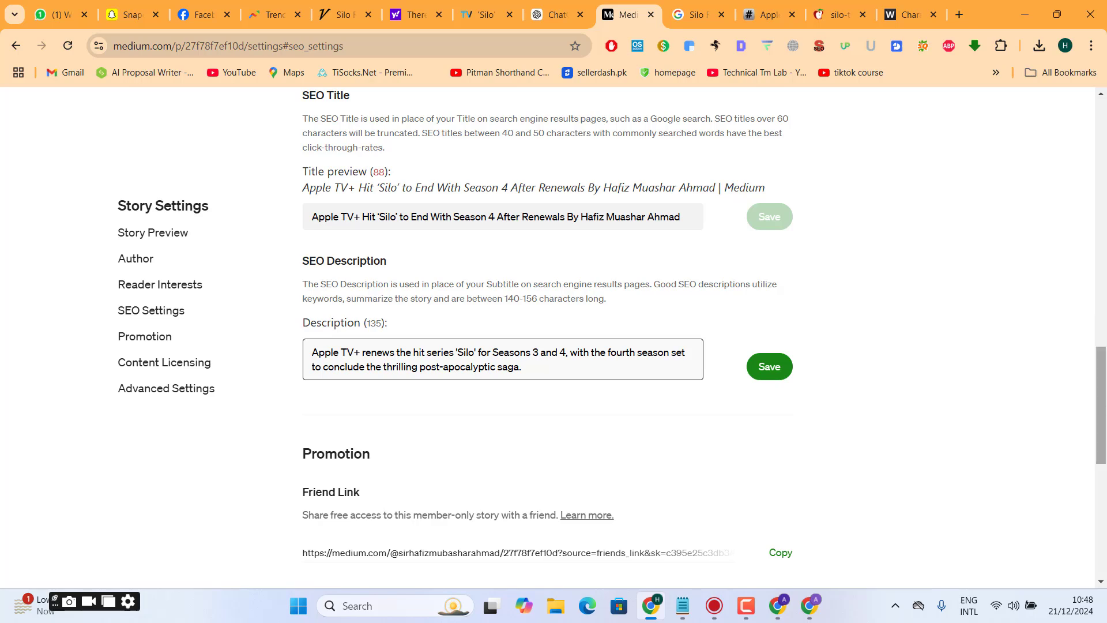
scroll(1100, 374, "down", 5)
left_click(565, 282)
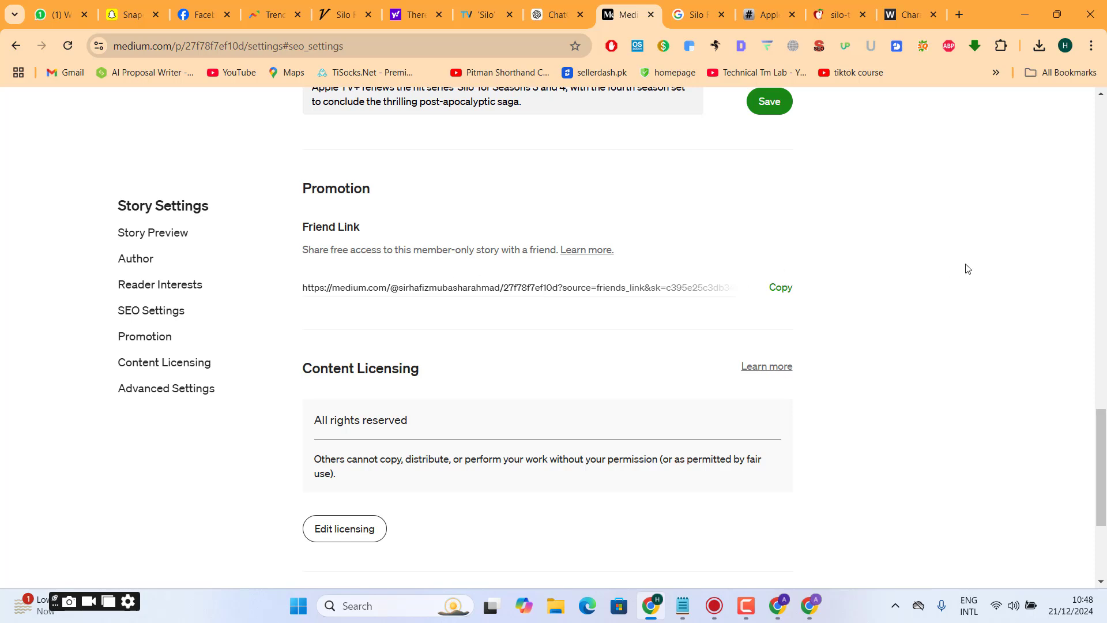
- Examine the story's friend link and its sharing description in the promotion settings
left_click_drag(1103, 456, 1103, 420)
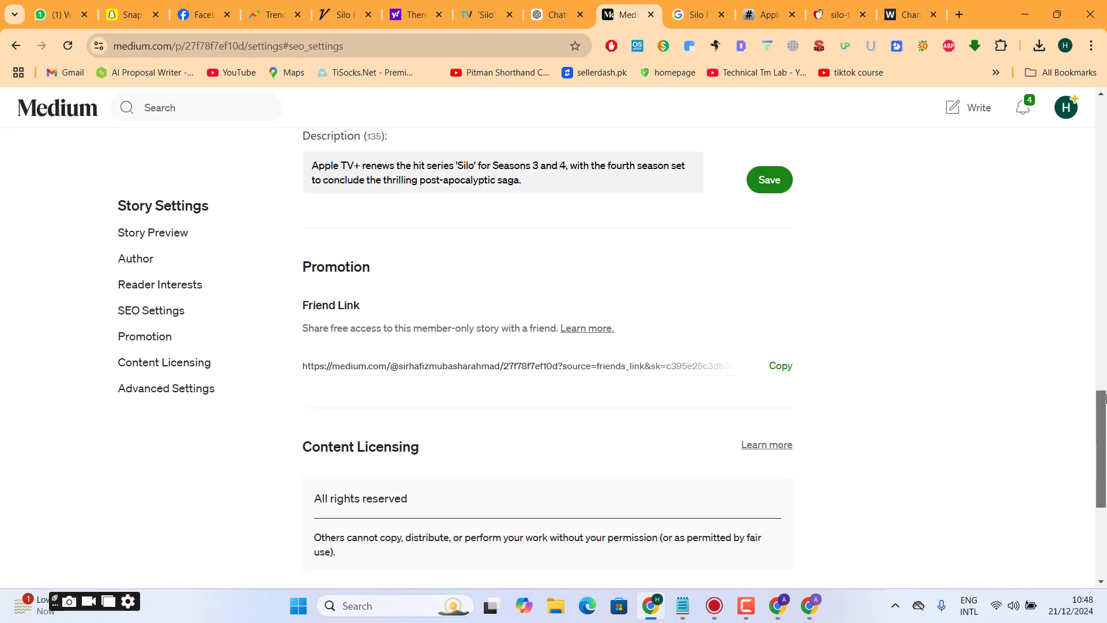
triple_click(529, 365)
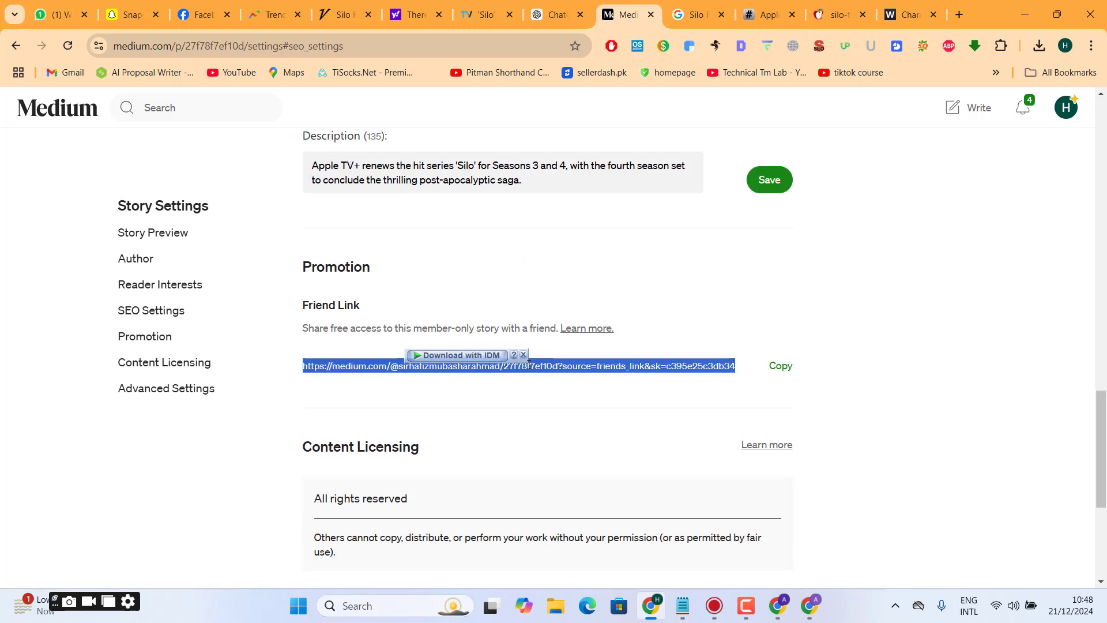
left_click(529, 366)
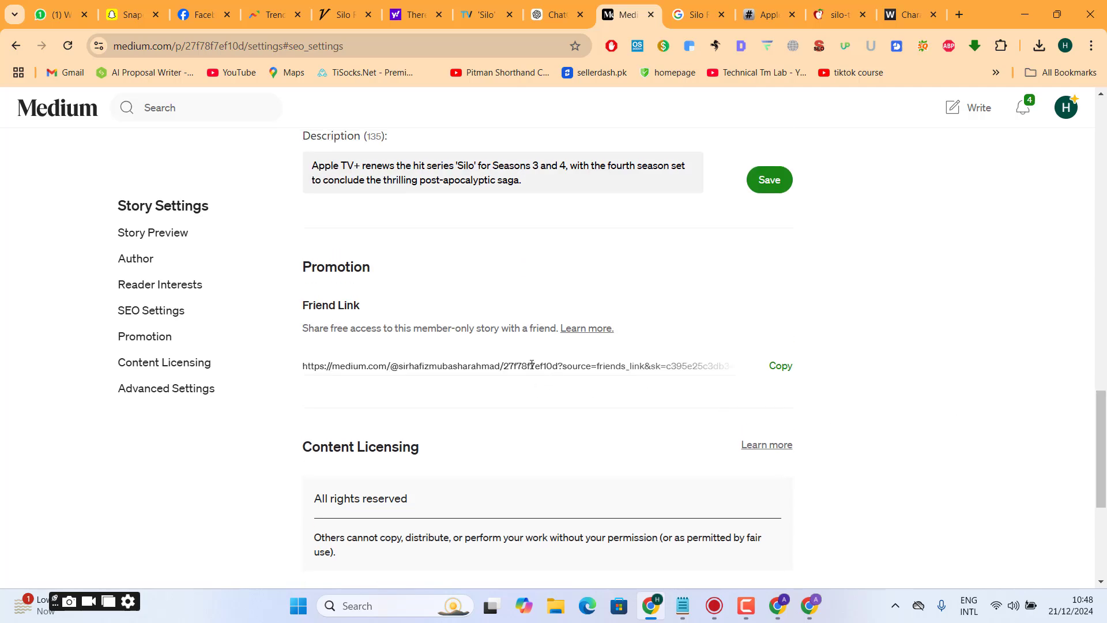
left_click_drag(501, 367, 828, 382)
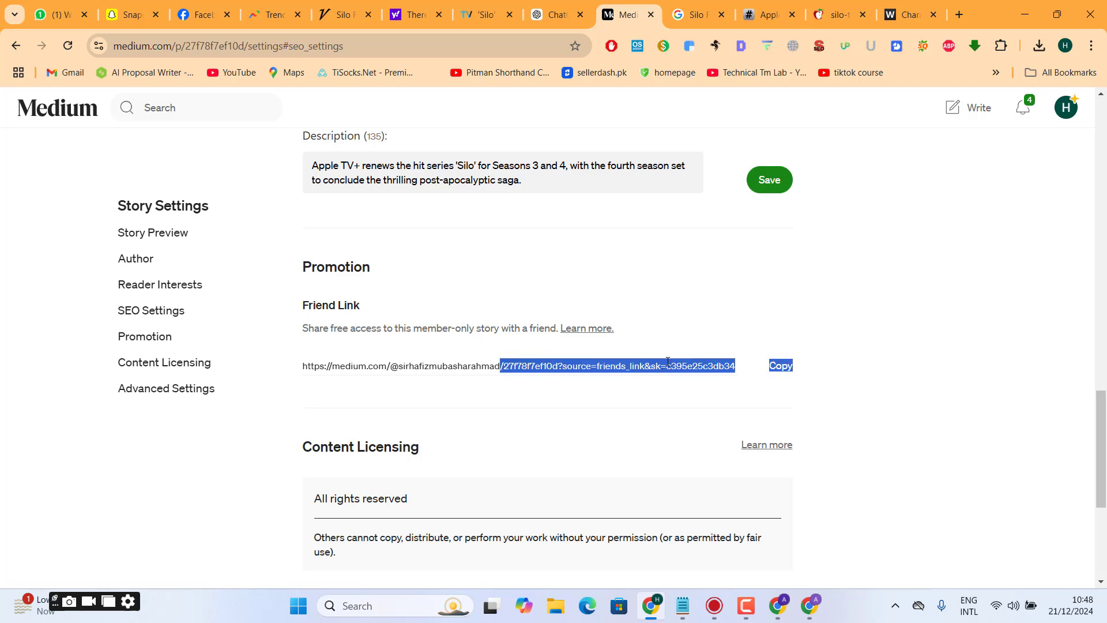
left_click(620, 370)
triple_click(318, 327)
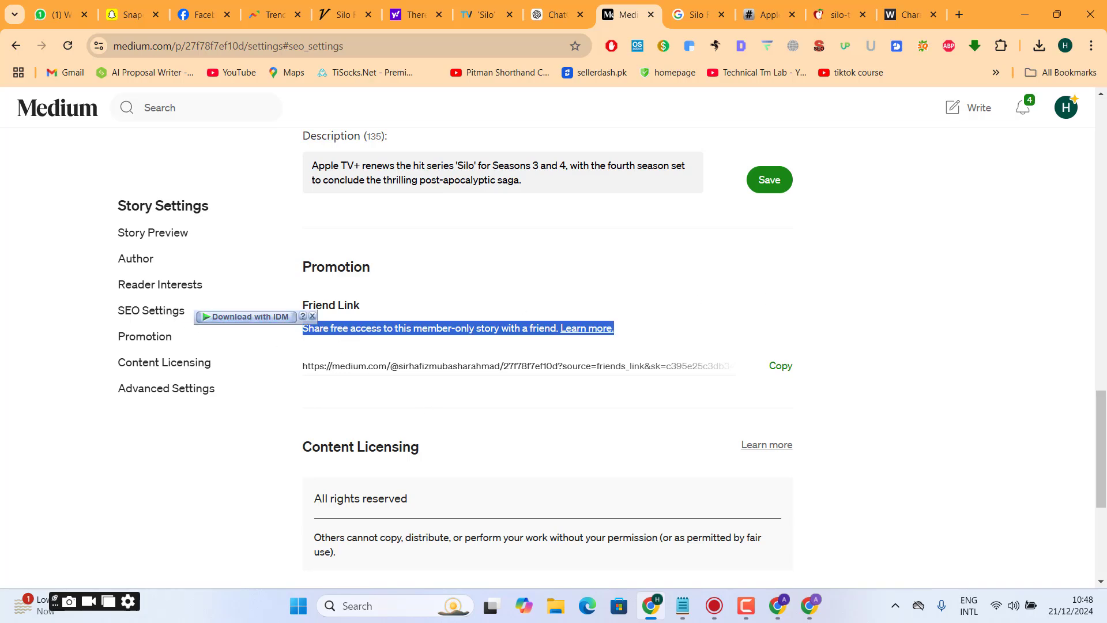
- Switch the story link to Custom in the advanced settings and clear the suggested custom URL
left_click_drag(1104, 486, 1099, 557)
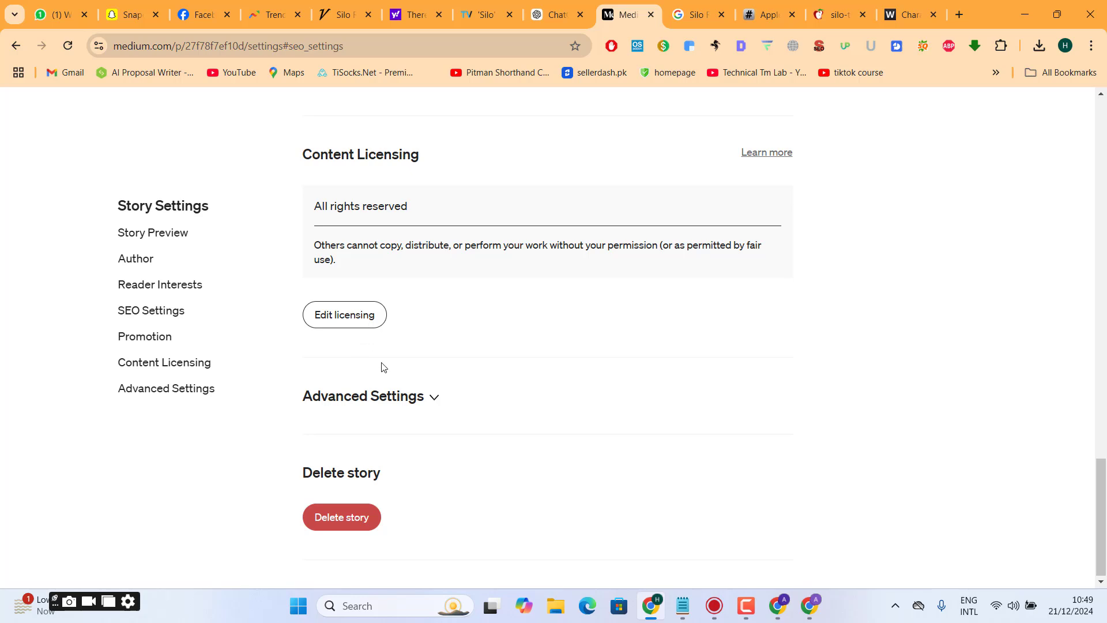
left_click(431, 404)
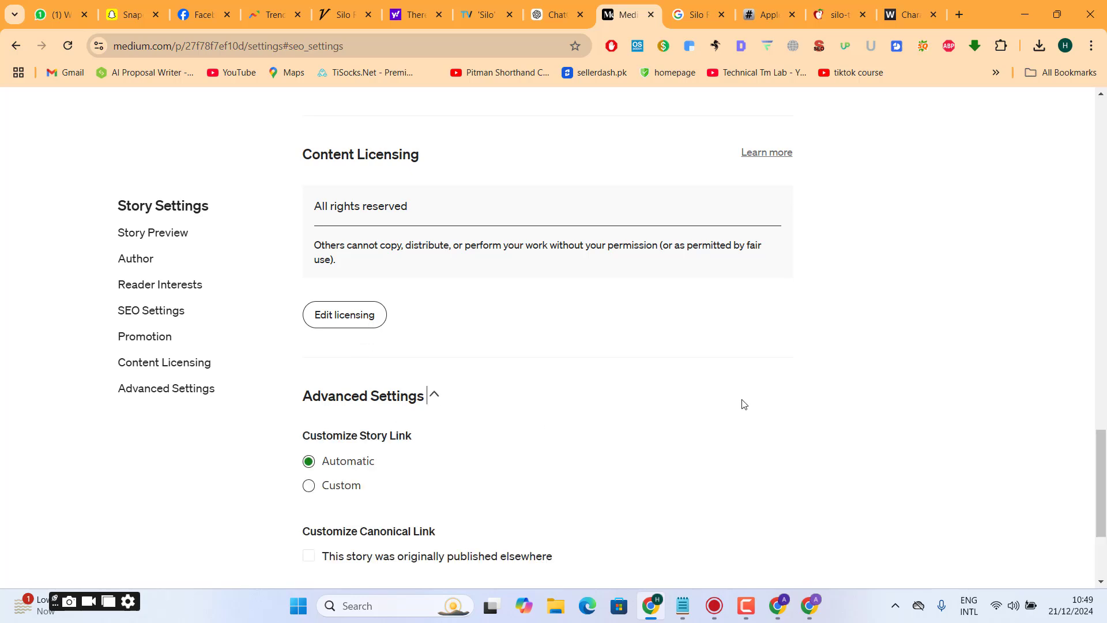
left_click_drag(1099, 487, 962, 526)
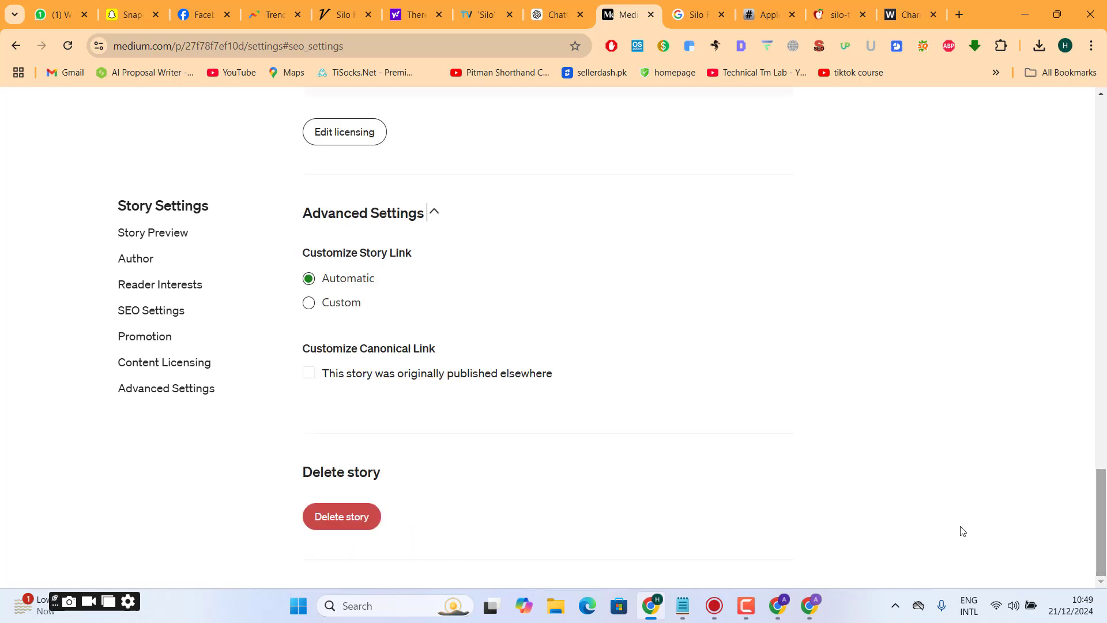
left_click(329, 302)
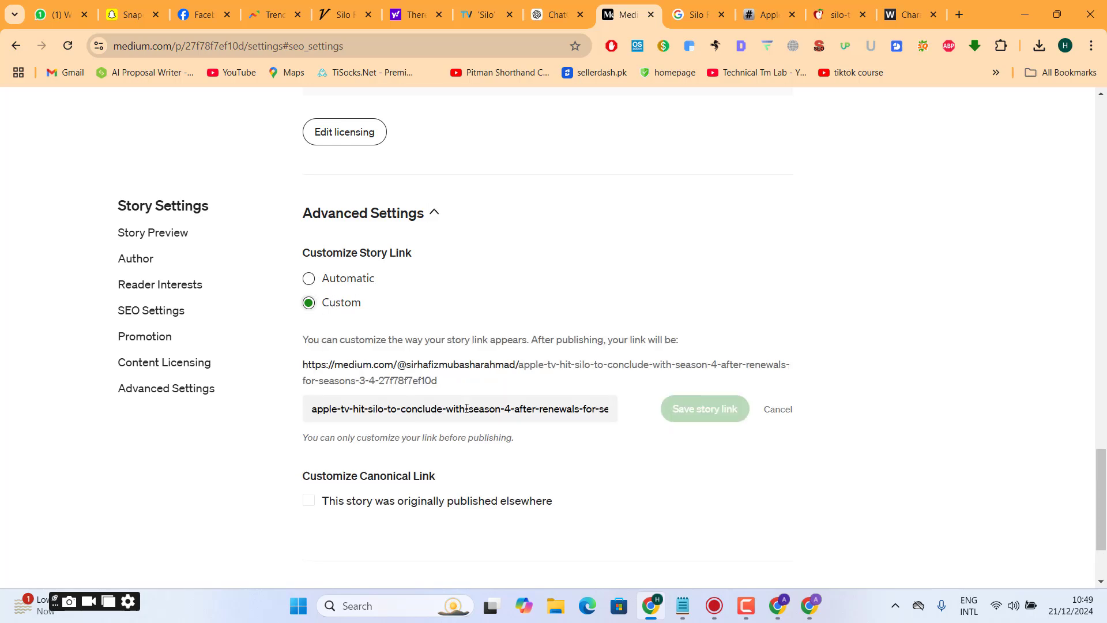
triple_click(362, 414)
key("BackSpace")
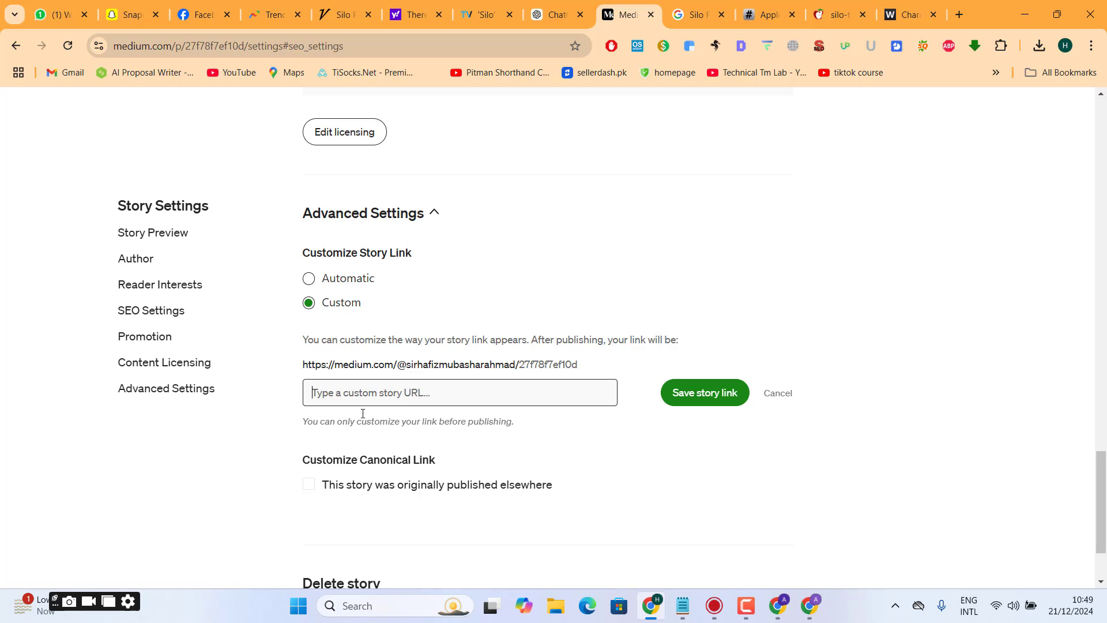
type("Apple TV+ renews the hit series Silo' for seasons 3 and 4, with the fourth season set to conclude the thrilling post-apocalyptic saga.")
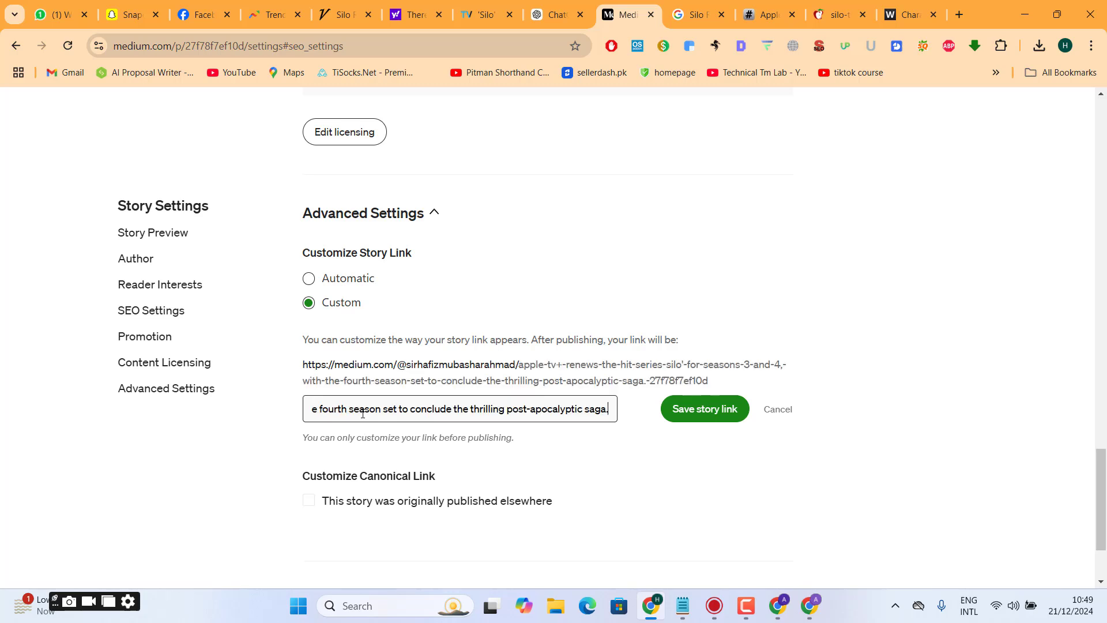
triple_click(363, 414)
key("BackSpace")
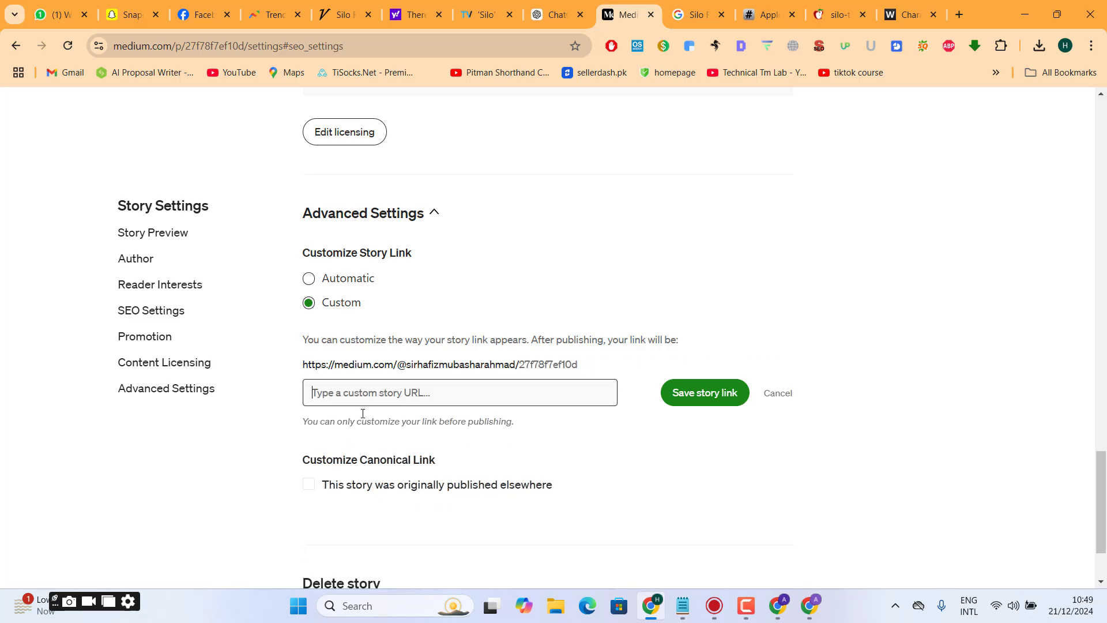
- Set the custom story link to the copied title "Apple TV+ Hit 'Silo' to End With Season 4 After Renewals" without outer quotation marks and save it
key("super+v")
key("Down")
key("Return")
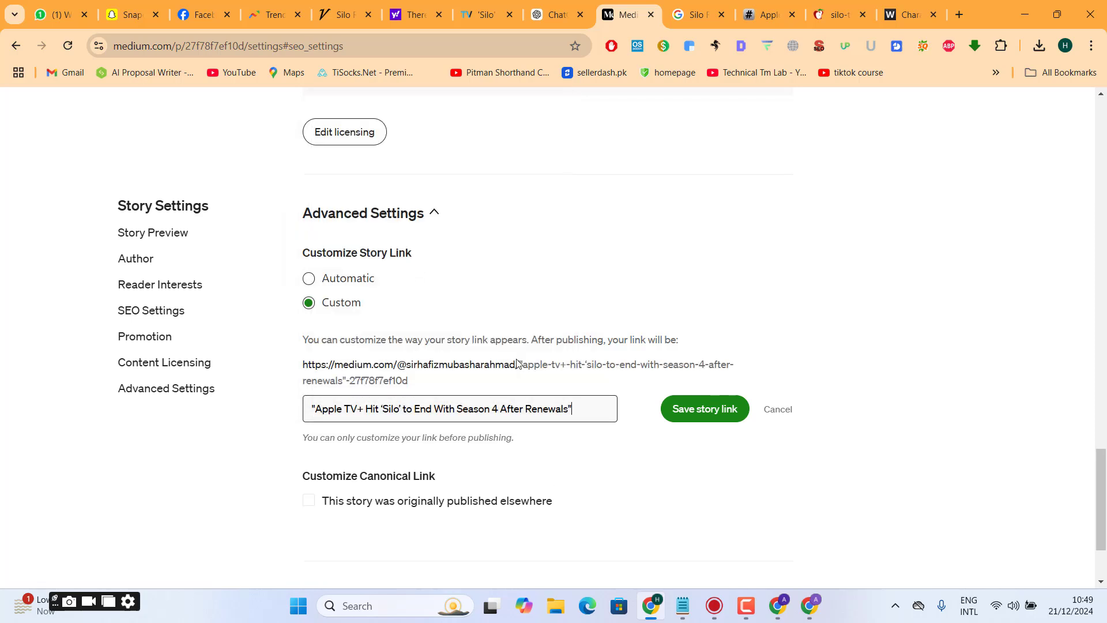
key("BackSpace")
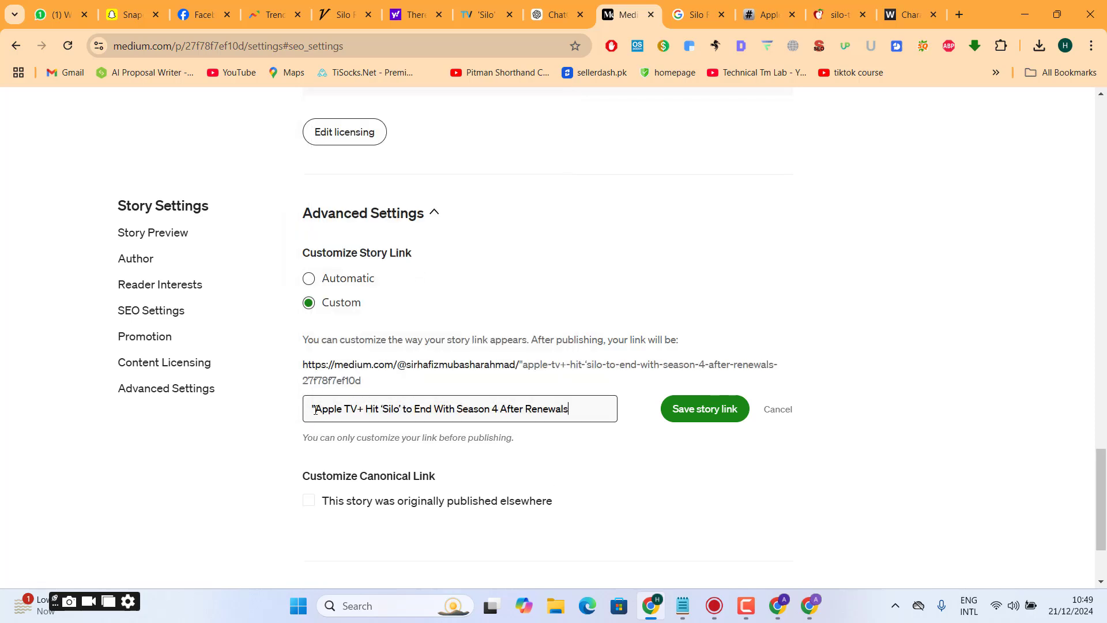
left_click(315, 411)
key("BackSpace")
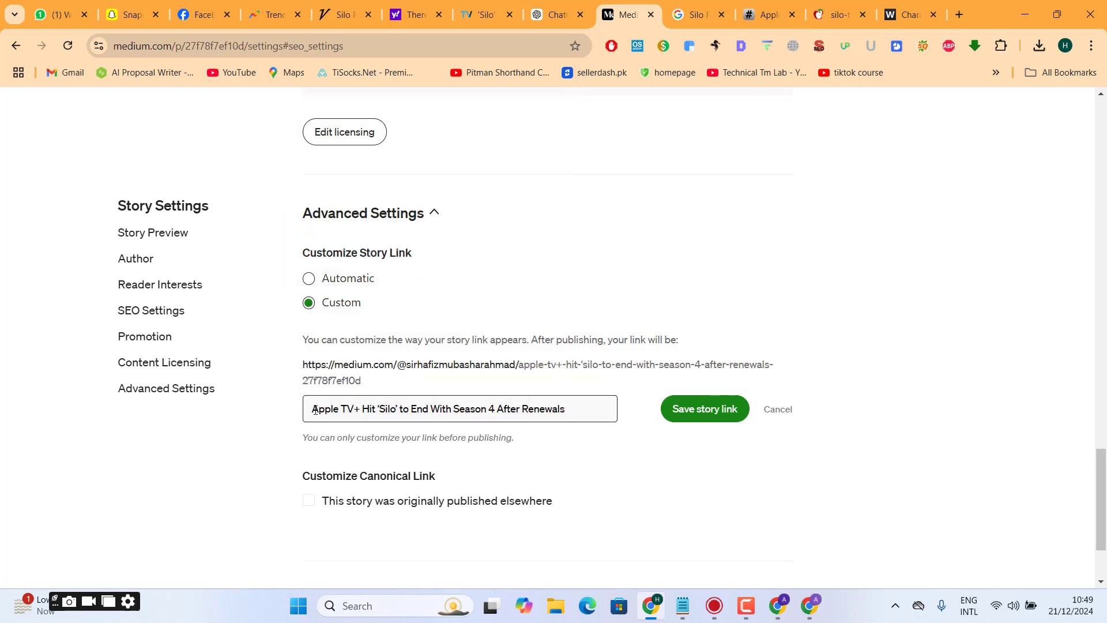
left_click(686, 411)
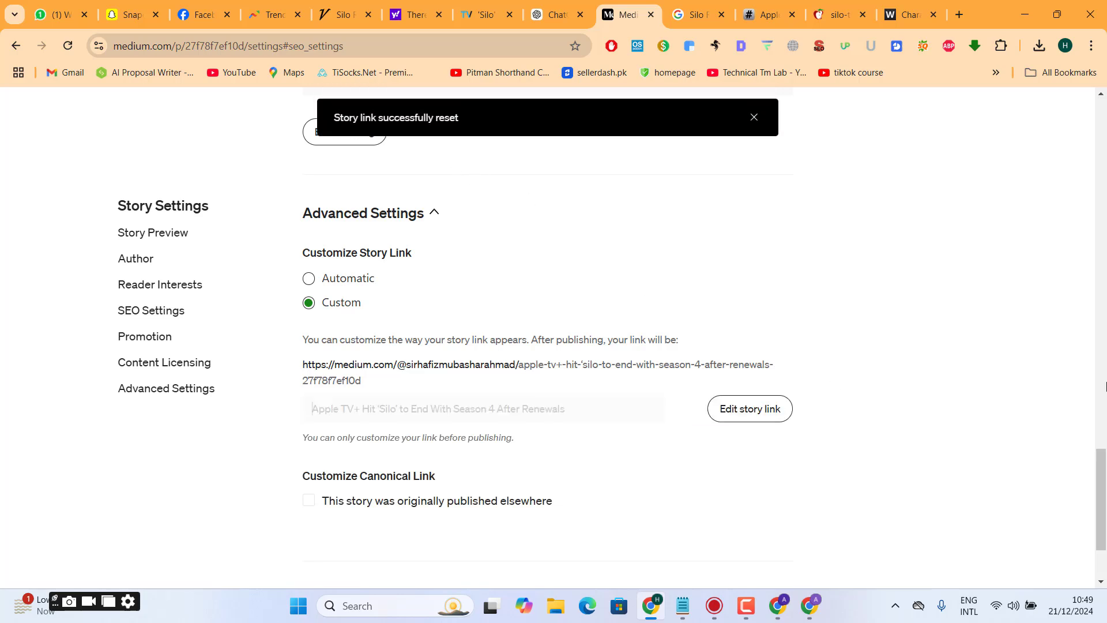
- Open the topic entry in the story's reader interests settings
left_click_drag(1106, 476, 1106, 511)
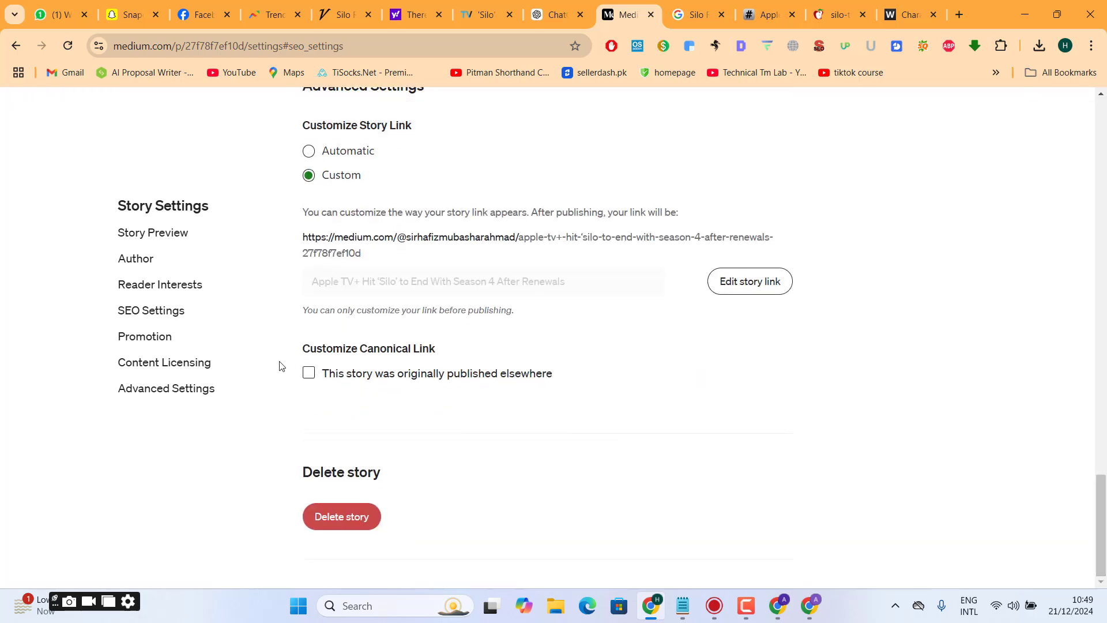
left_click(1104, 463)
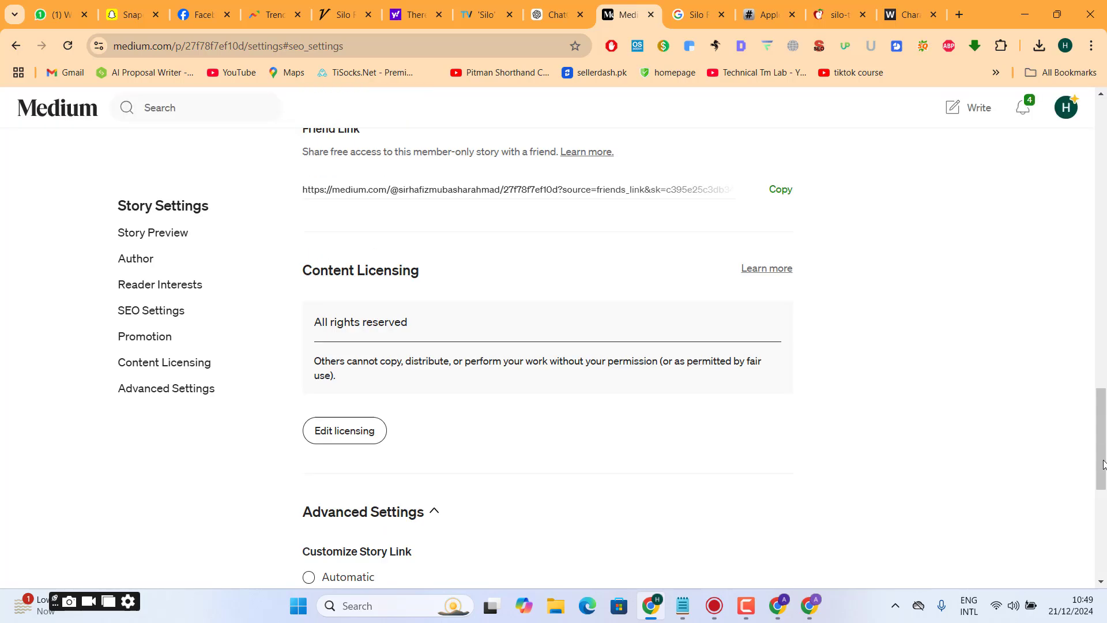
left_click_drag(1104, 463, 1105, 293)
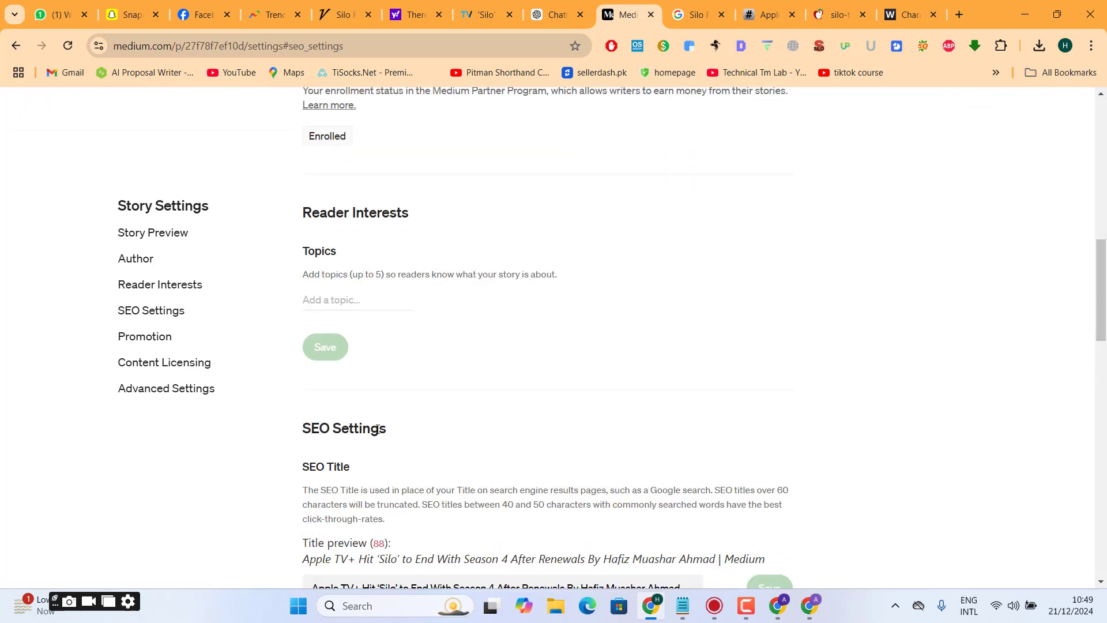
left_click(360, 303)
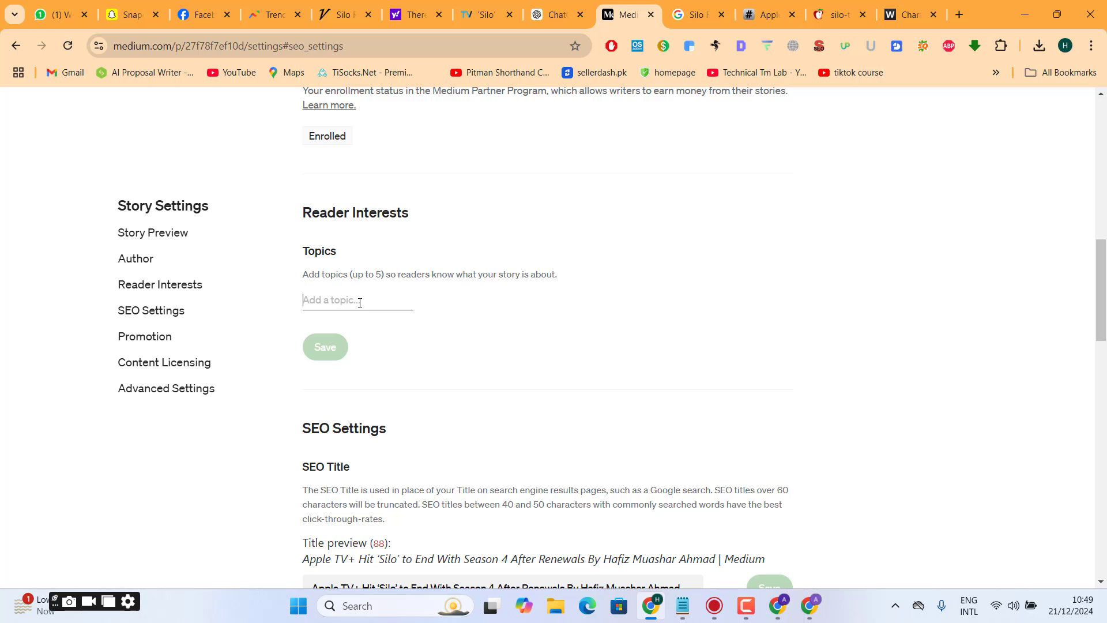